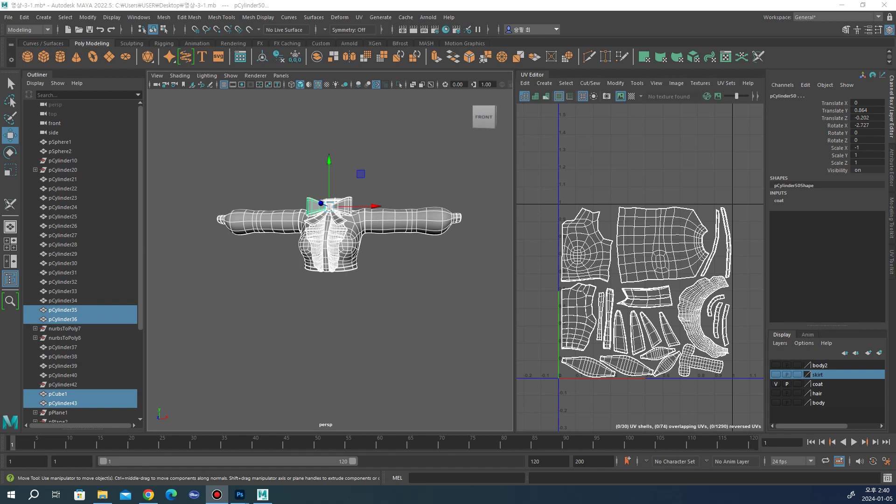
Step: Hide the coat layer and isolate the skirt mesh alone in the viewport
click(776, 384)
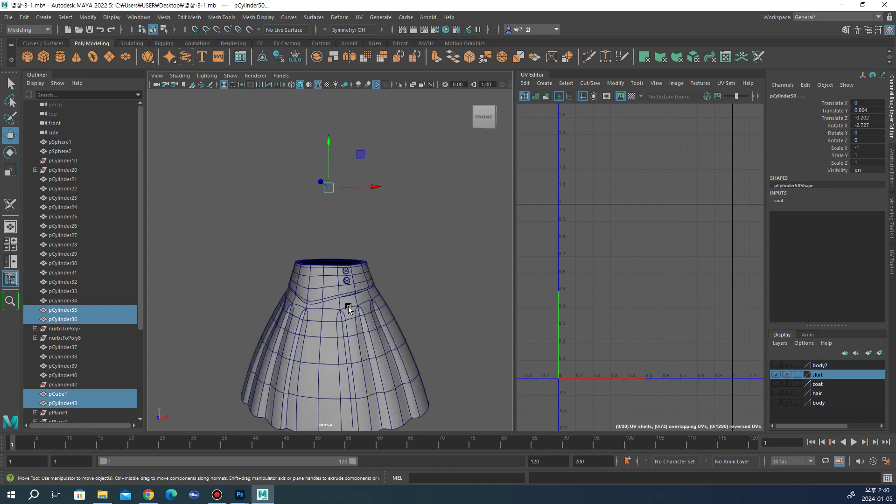
click(348, 306)
mouse_move(397, 304)
alt+mouse_down()
mouse_move(412, 320)
mouse_move(417, 280)
alt+mouse_up()
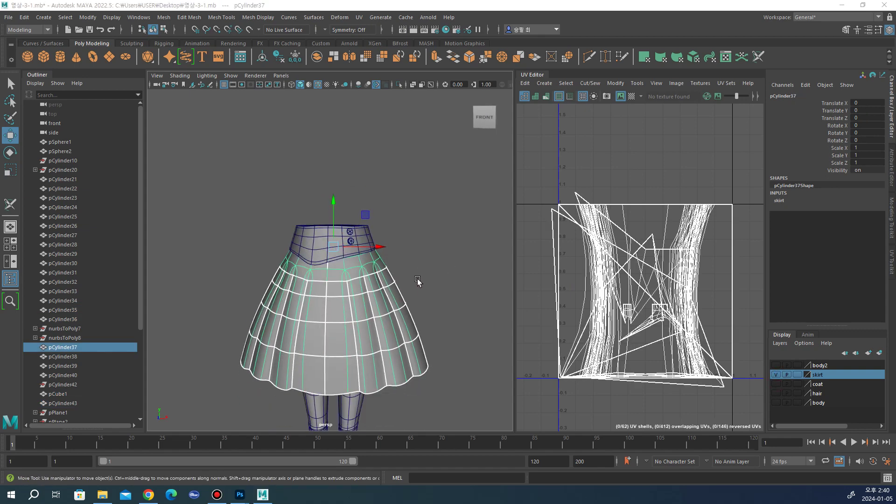
click(421, 281)
click(385, 303)
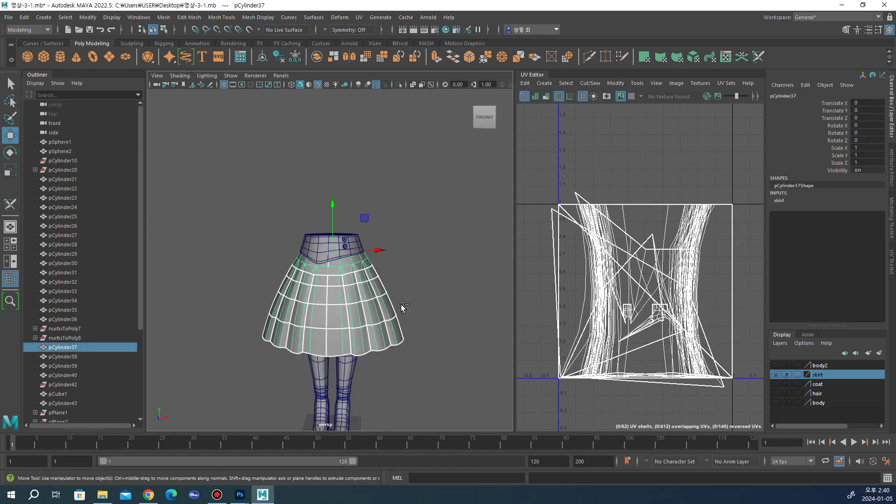
key(ctrl+1)
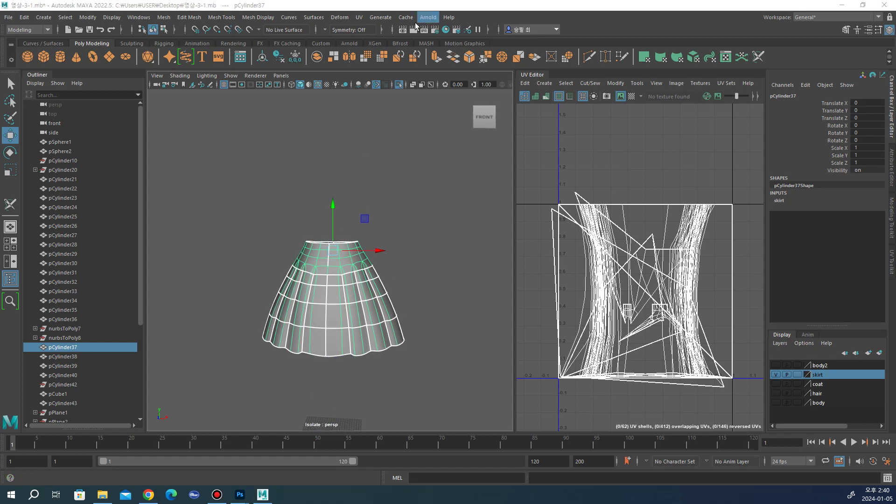
Step: Apply a Z-axis planar projection to the skirt, making one skirt-shaped UV shell
click(359, 17)
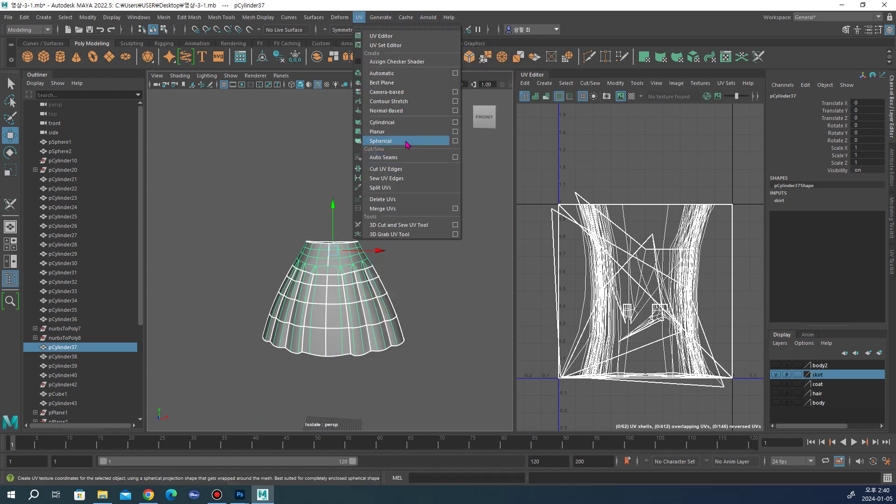
click(454, 132)
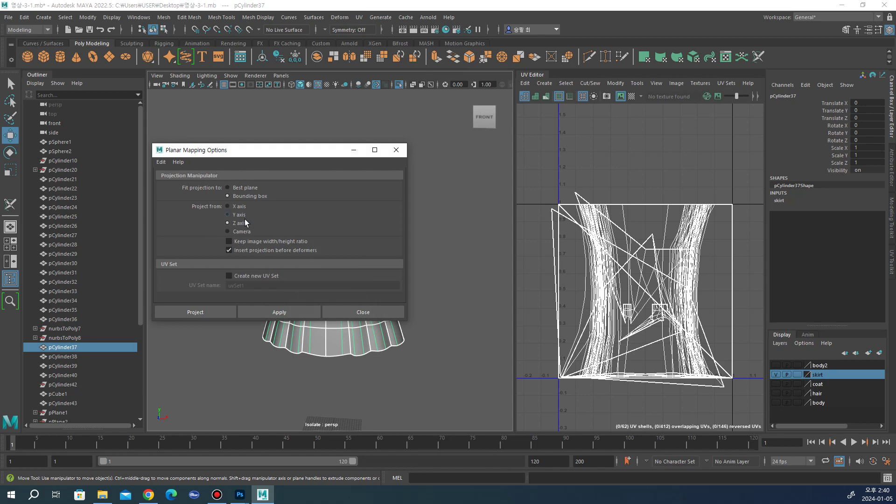
click(260, 309)
click(397, 149)
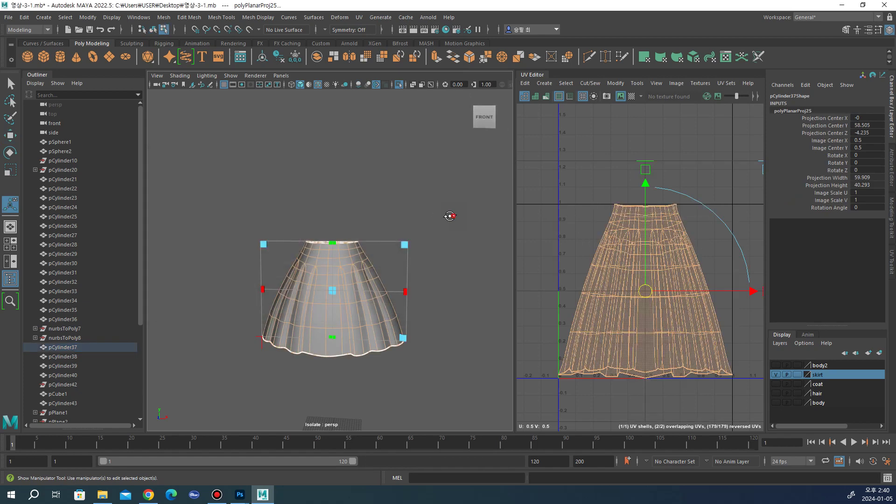
mouse_move(448, 215)
alt+mouse_down()
mouse_move(240, 220)
mouse_move(347, 279)
alt+mouse_up()
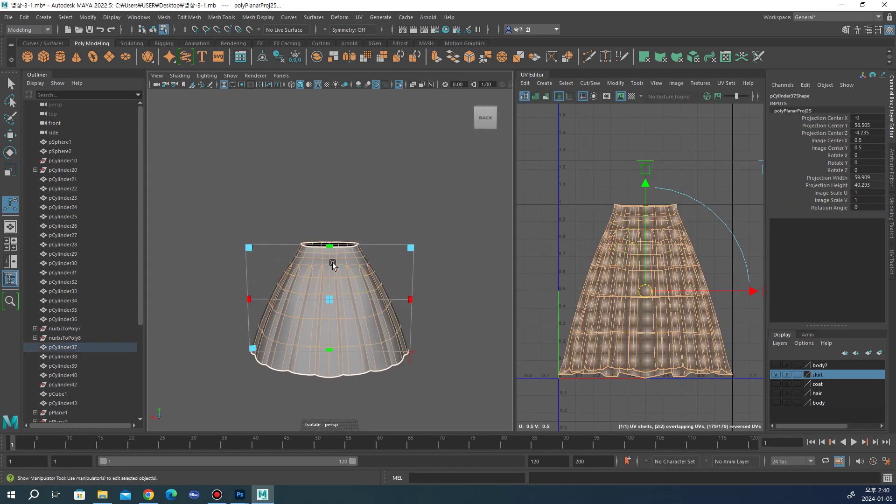
click(359, 18)
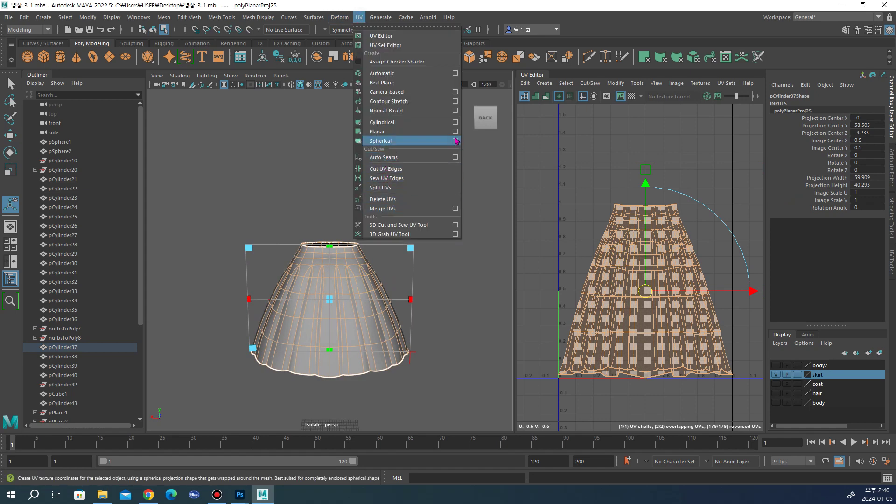
Step: Start the 3D Cut and Sew UV Tool with the UV Toolkit in edge mode
click(429, 227)
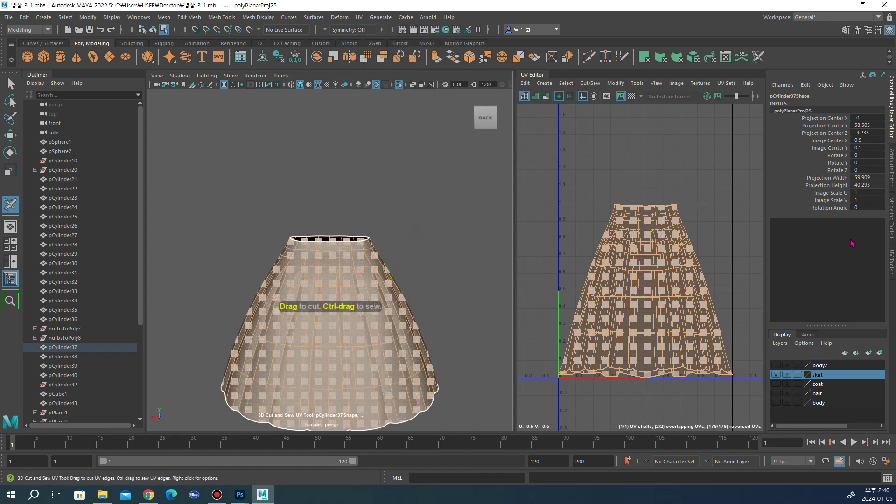
click(892, 255)
scroll(817, 155, down, 5)
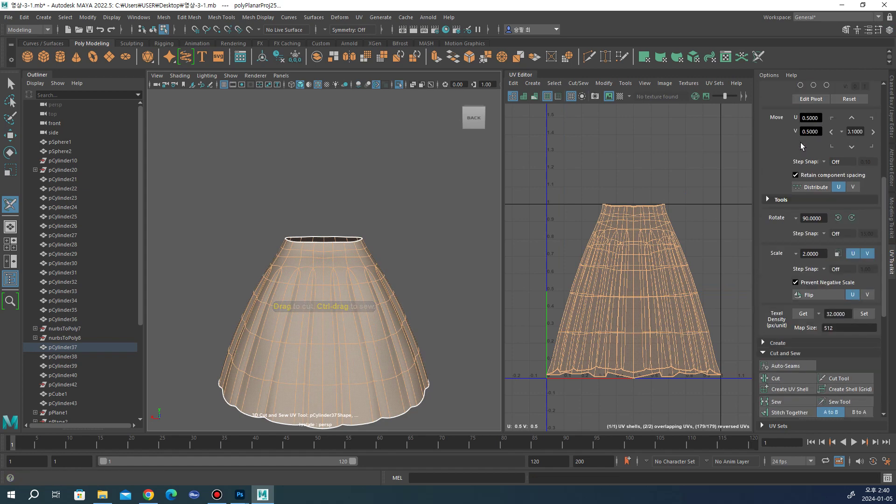
scroll(800, 138, up, 5)
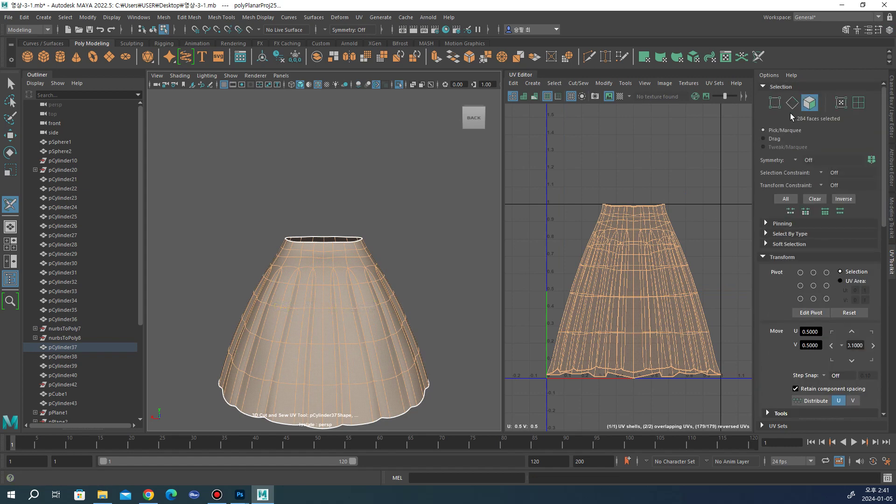
click(792, 105)
key(f)
scroll(419, 236, down, 5)
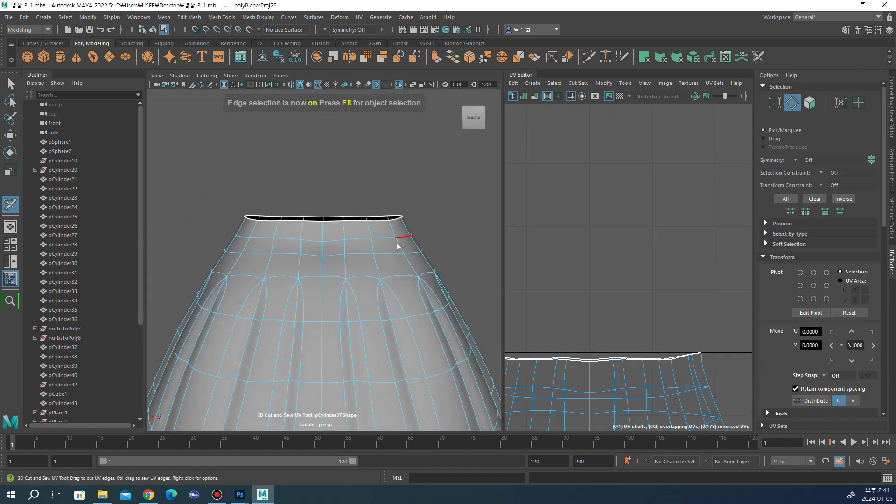
scroll(397, 243, down, 3)
scroll(355, 210, up, 3)
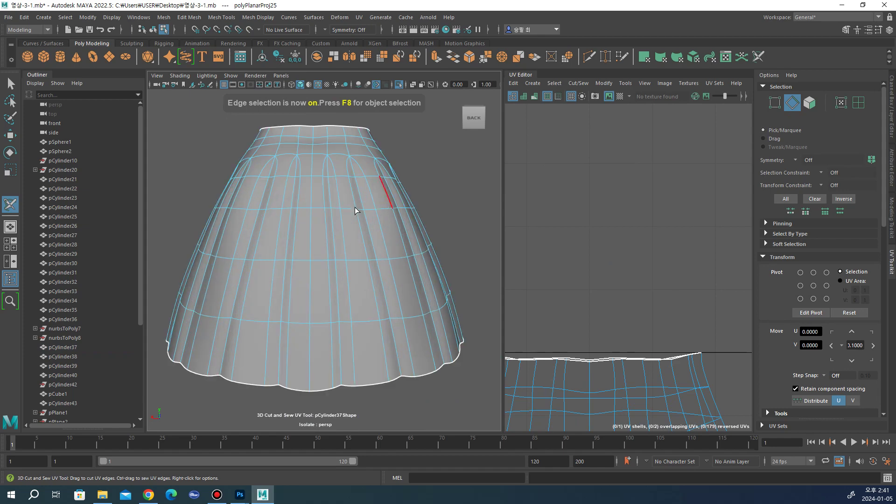
Step: Cut seams along two vertical edge loops down the skirt
double_click(313, 143)
scroll(280, 164, down, 2)
mouse_move(279, 164)
alt+mouse_down()
mouse_move(431, 168)
mouse_move(319, 177)
alt+mouse_up()
double_click(320, 191)
mouse_move(386, 186)
alt+mouse_down()
mouse_move(268, 184)
mouse_move(336, 189)
alt+mouse_up()
scroll(619, 264, down, 1)
Step: Cut a seam along the skirt's right side, then undo that extra seam
scroll(619, 264, down, 3)
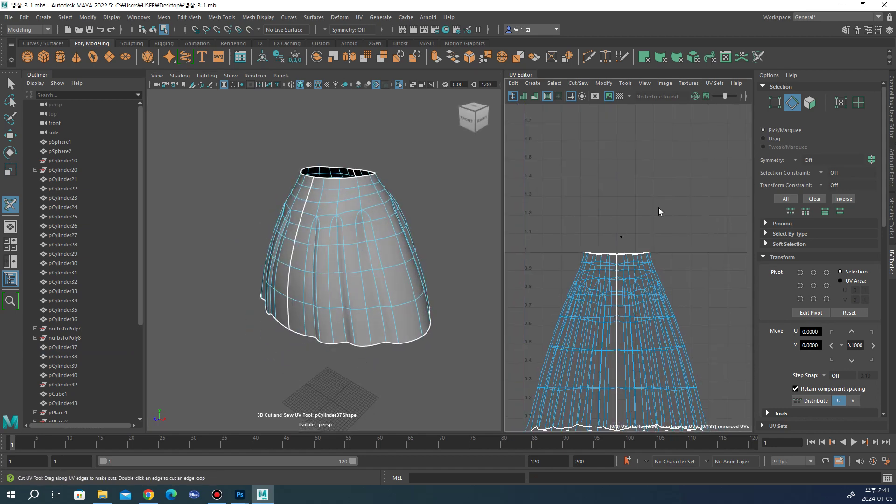
click(809, 103)
drag(654, 295, 657, 311)
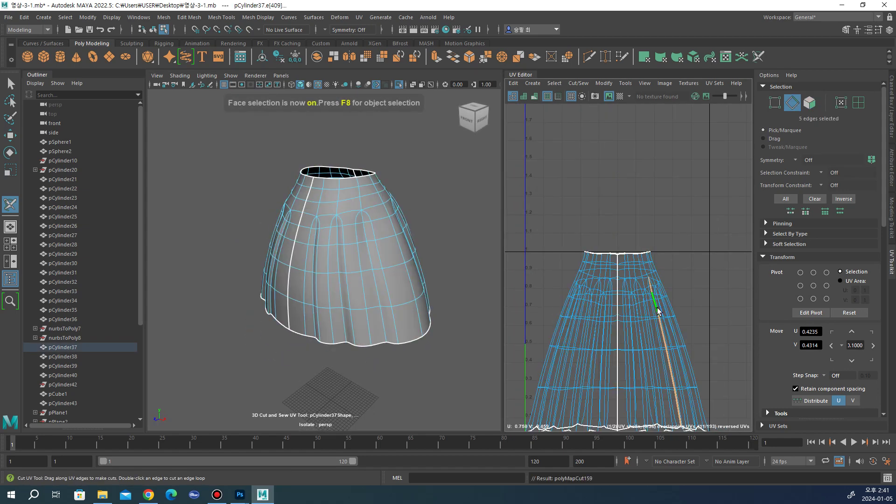
key(w)
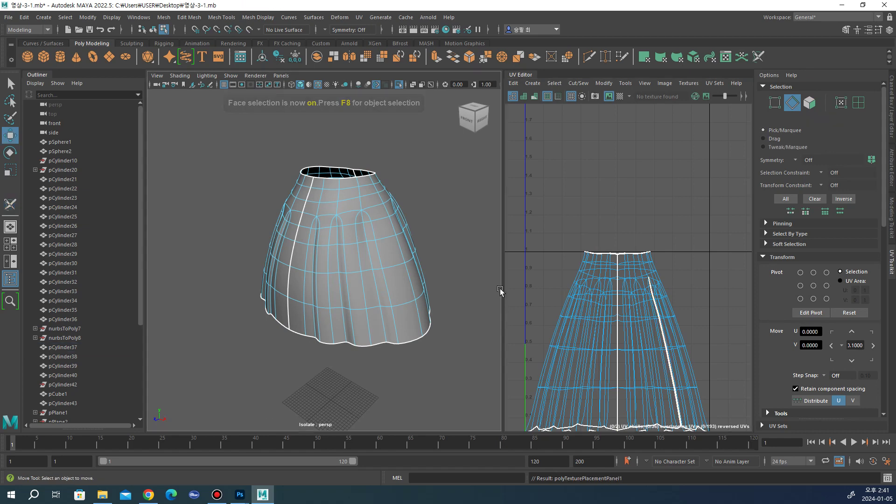
key(ctrl+z)
key(ctrl+z)
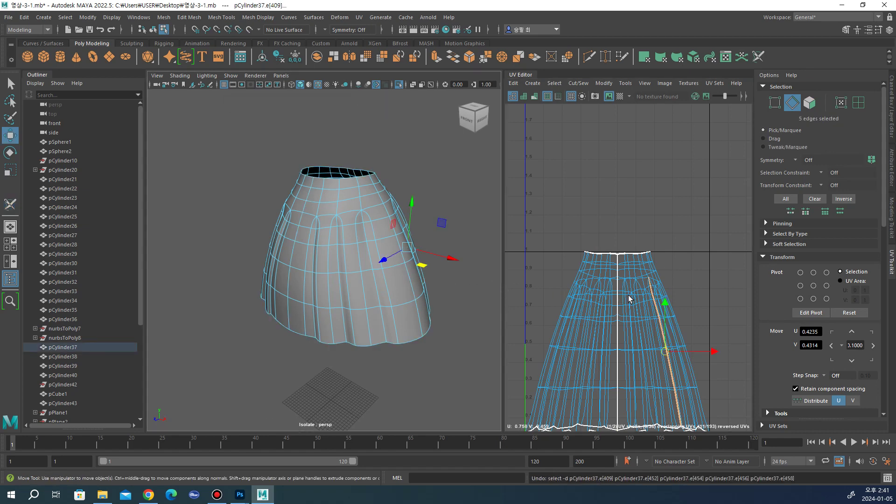
key(ctrl+z)
key(ctrl+z)
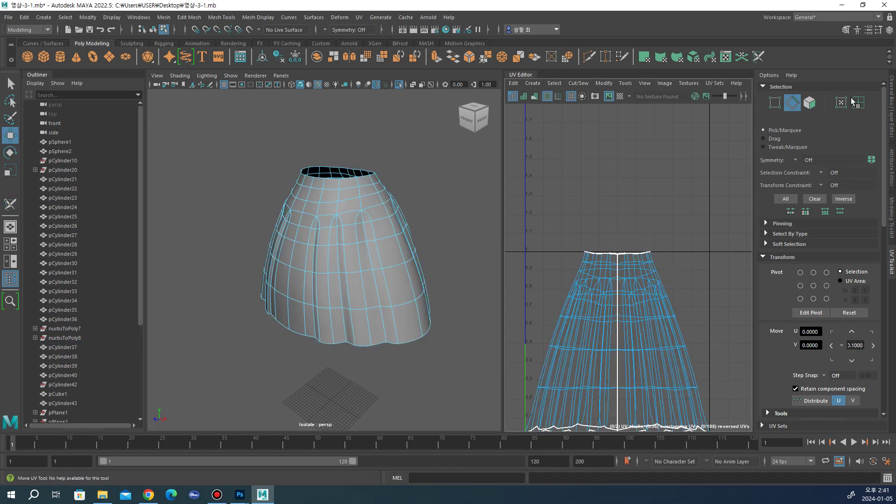
Step: Select the right skirt half's UV shell of 142 faces
click(811, 103)
double_click(659, 253)
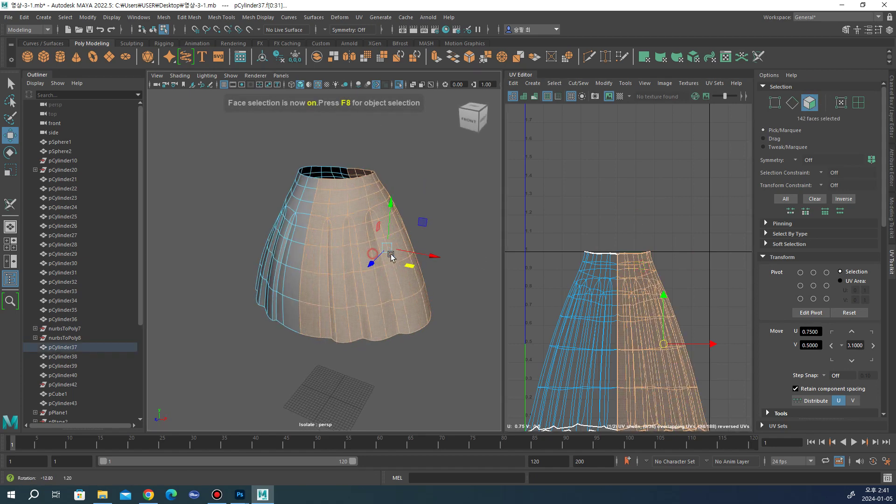
scroll(793, 308, down, 3)
scroll(803, 317, down, 5)
scroll(810, 322, down, 3)
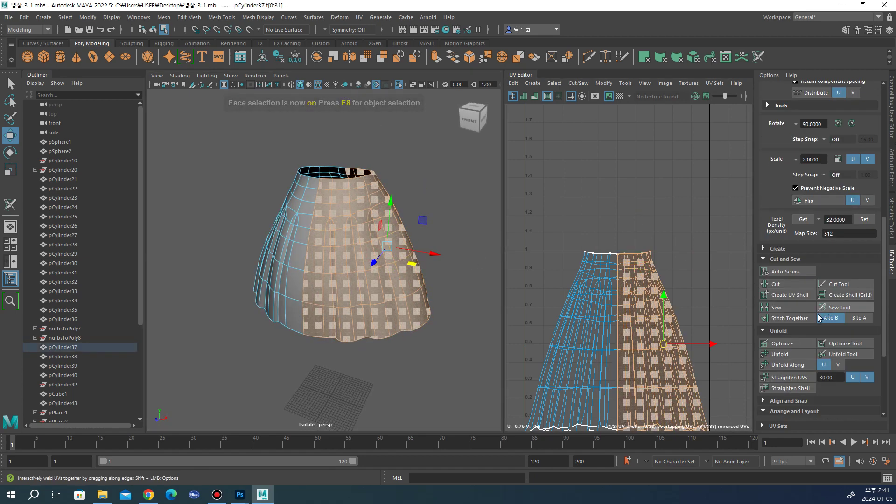
scroll(810, 323, down, 5)
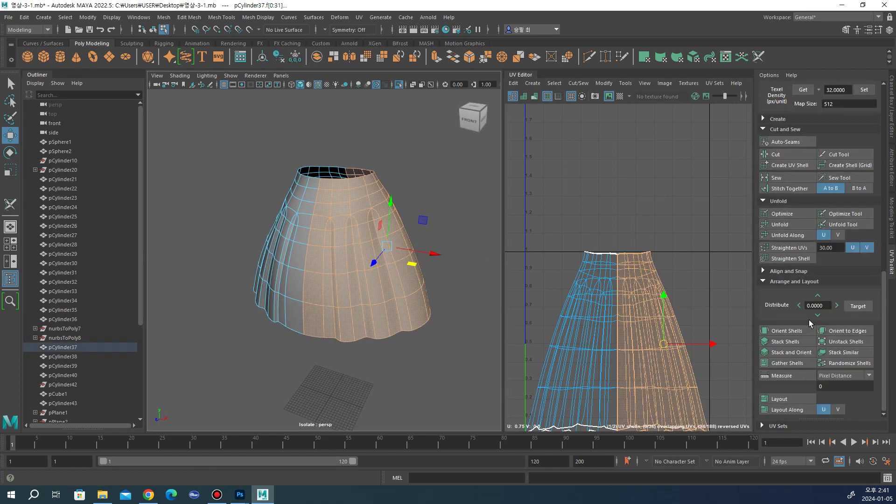
Step: Unfold the right skirt half flat and move it away from the other half
click(794, 226)
scroll(599, 279, down, 3)
middle_drag(551, 353, 605, 305)
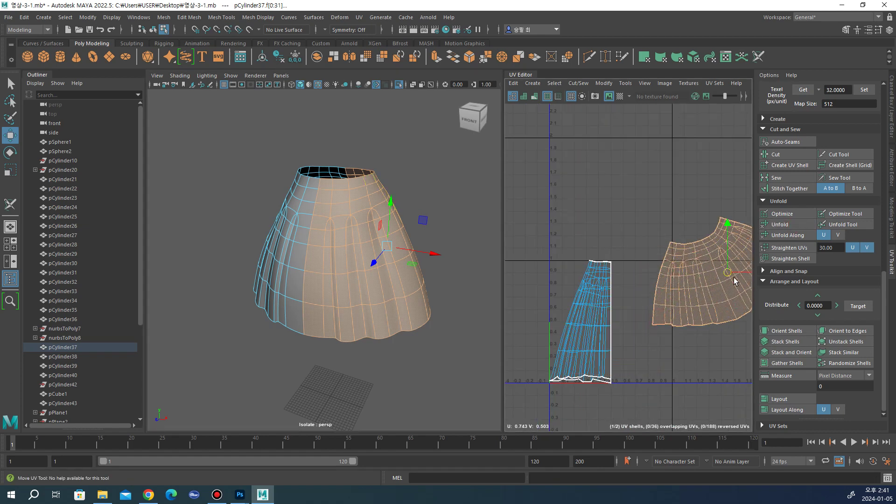
scroll(794, 224, up, 5)
scroll(803, 224, up, 5)
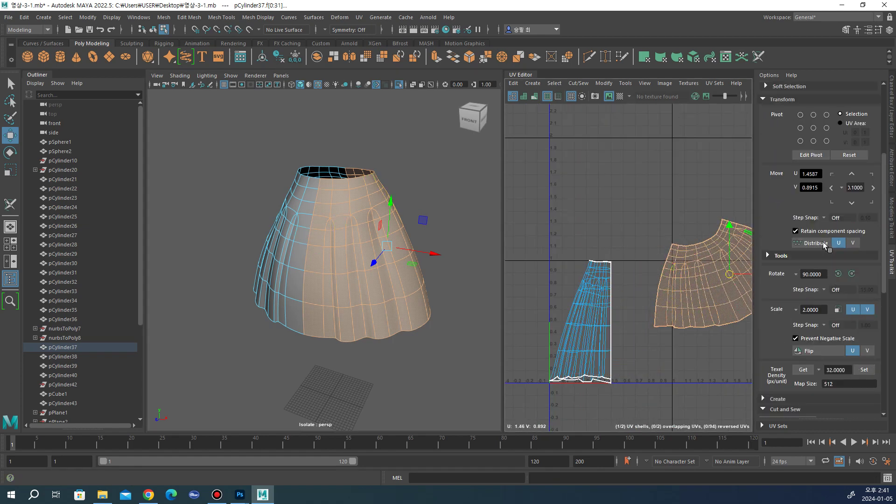
scroll(812, 219, up, 3)
scroll(821, 210, up, 3)
Step: Mirror the unfolded fan-shaped layout onto the left skirt half
click(871, 160)
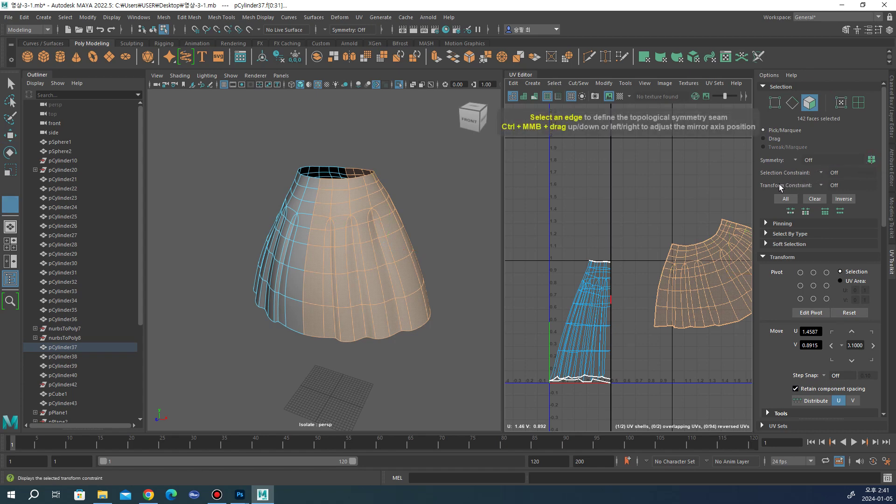
click(609, 297)
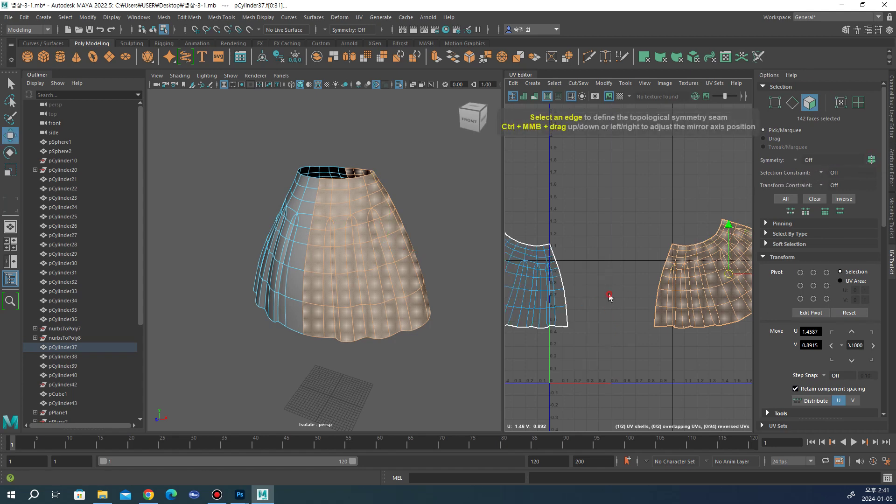
scroll(617, 291, down, 3)
key(w)
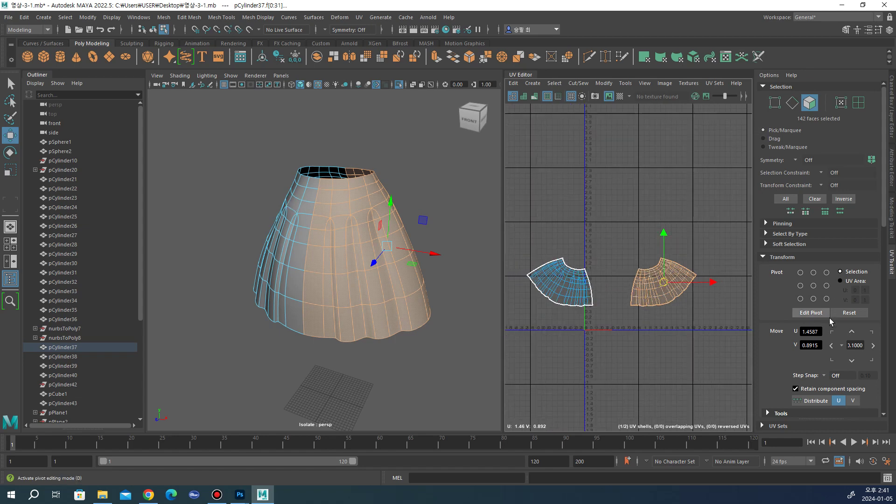
scroll(830, 322, down, 4)
Step: Flip the right half horizontally, stack both halves, and move them up-right
click(798, 341)
scroll(798, 341, down, 3)
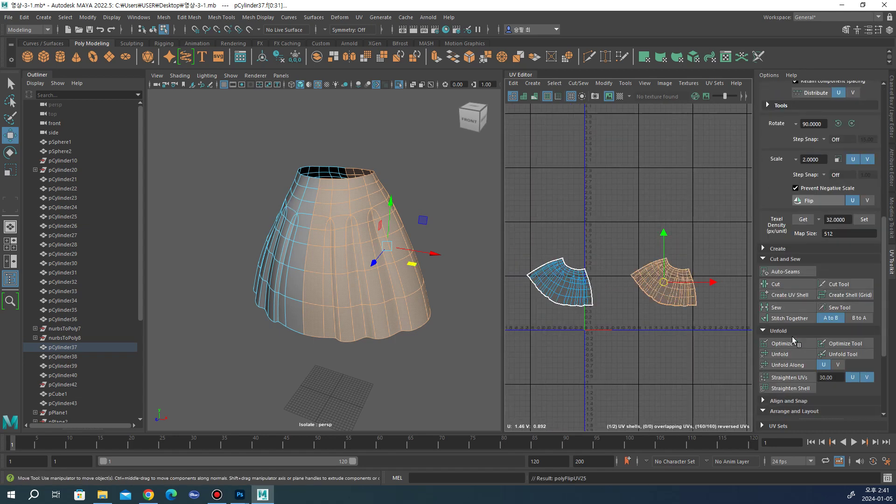
shift+drag(625, 328, 626, 324)
scroll(818, 343, down, 3)
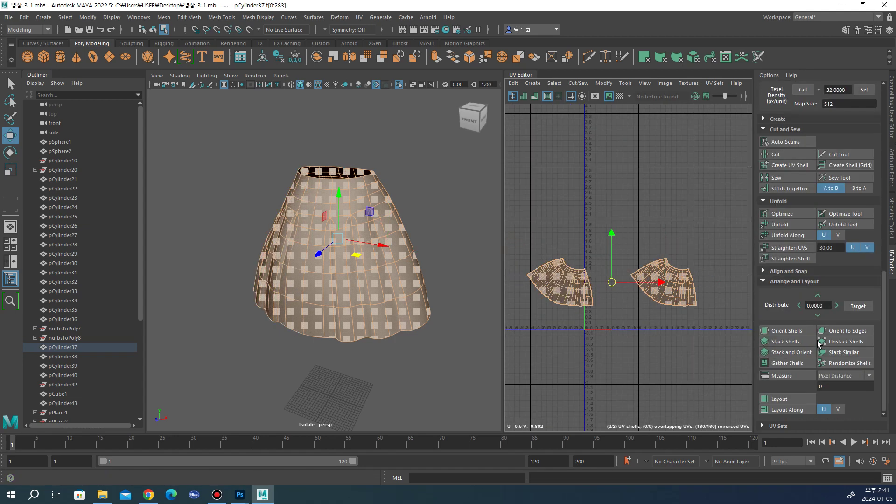
click(797, 343)
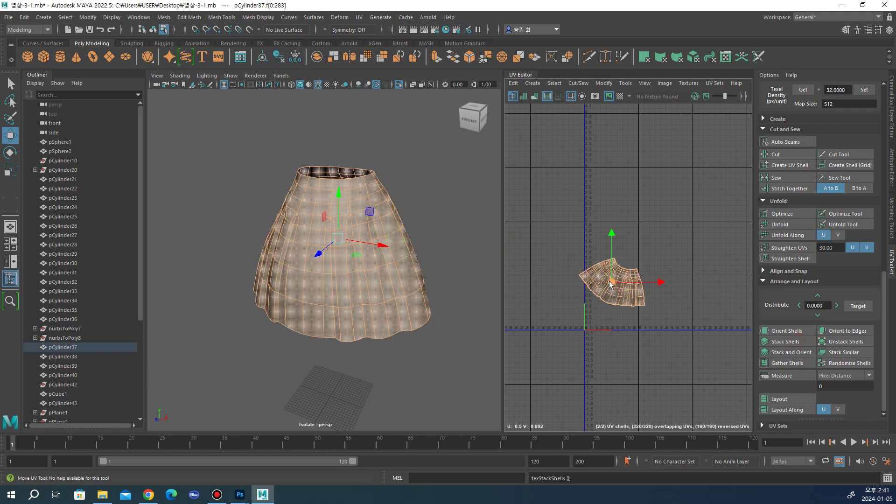
drag(611, 282, 713, 216)
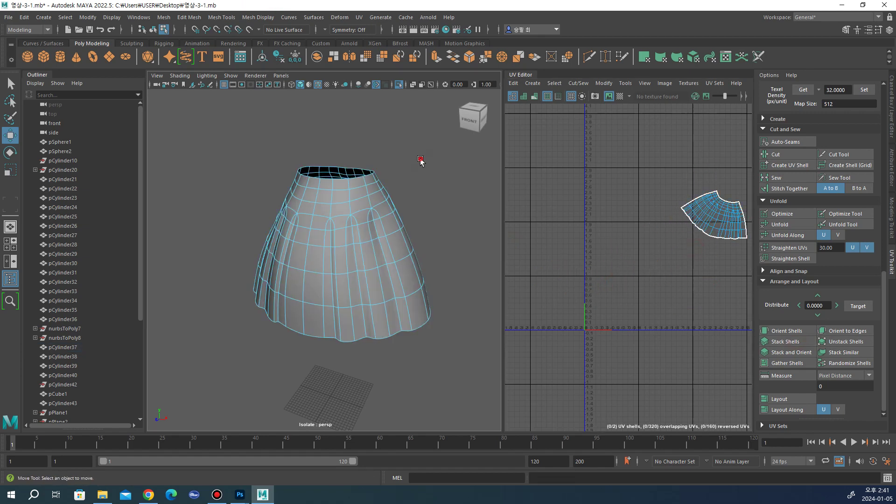
Step: Exit isolation and set the Modeling Toolkit to object selection mode
key(ctrl+1)
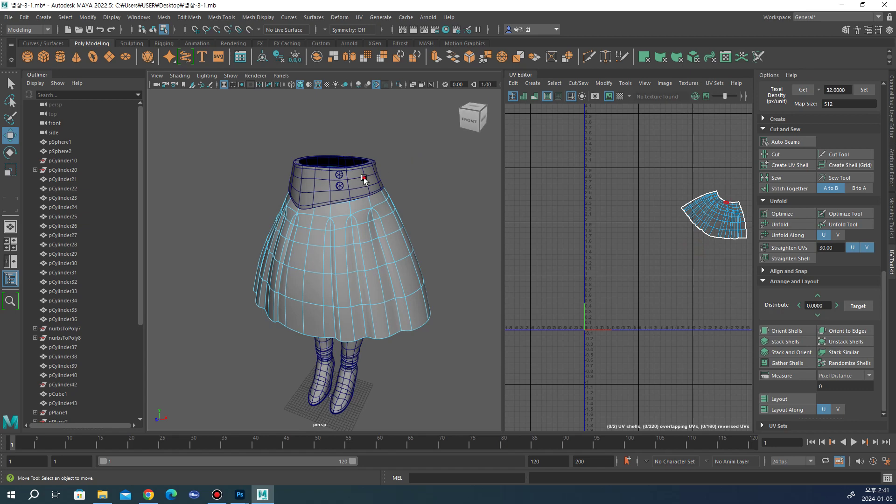
click(365, 180)
scroll(785, 146, up, 3)
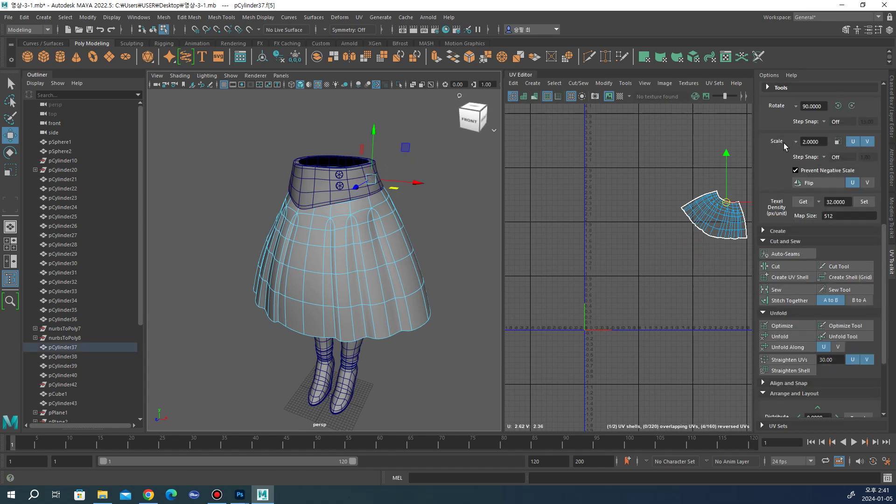
click(890, 168)
click(891, 217)
click(783, 106)
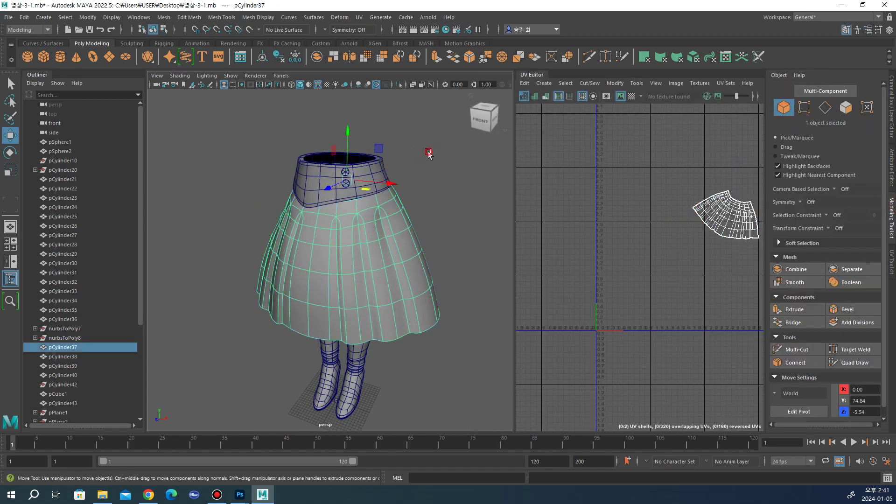
Step: Isolate the waistband pCylinder38 and view it straight from the front
click(368, 180)
key(ctrl+1)
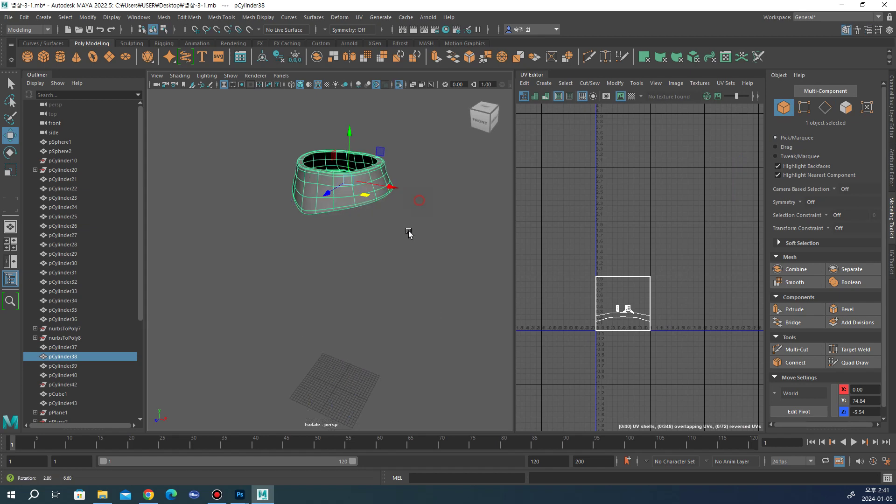
alt+drag(411, 234, 392, 219)
scroll(360, 208, up, 5)
scroll(372, 188, down, 5)
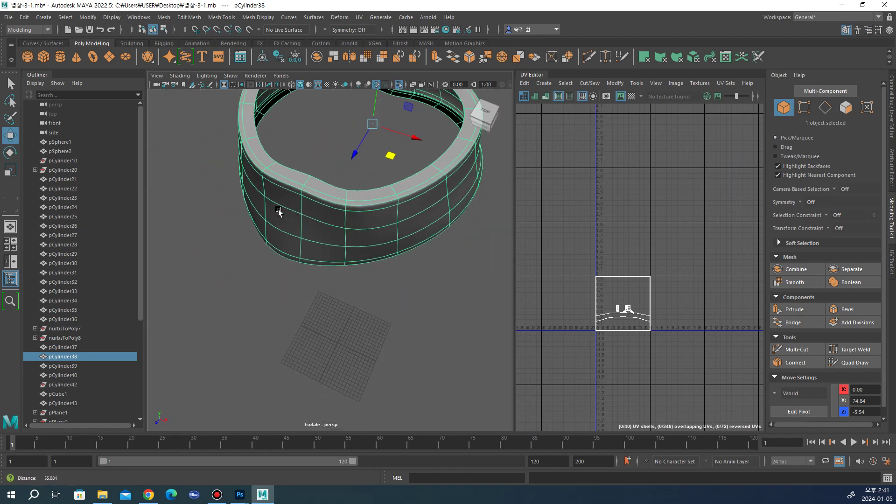
mouse_move(280, 206)
alt+mouse_down()
mouse_move(344, 176)
mouse_move(367, 182)
mouse_move(387, 249)
mouse_move(369, 253)
mouse_move(371, 235)
mouse_move(376, 250)
mouse_move(391, 253)
mouse_move(343, 266)
mouse_move(350, 298)
mouse_move(327, 271)
alt+mouse_up()
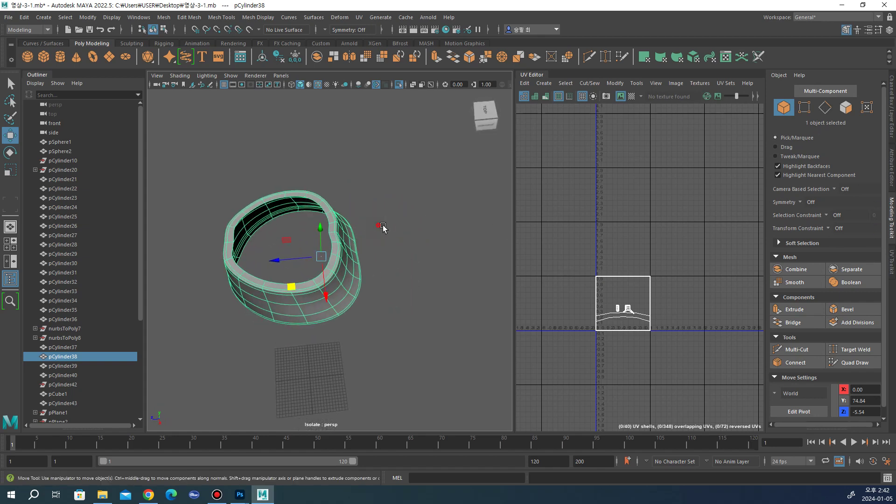
click(486, 117)
Step: Apply a Z-axis planar projection to the waistband pCylinder38, giving one UV shell
click(359, 18)
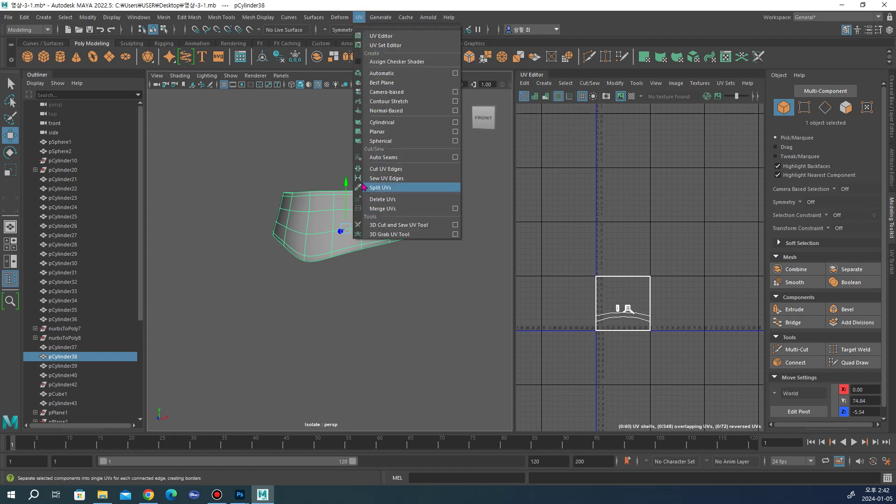
click(455, 131)
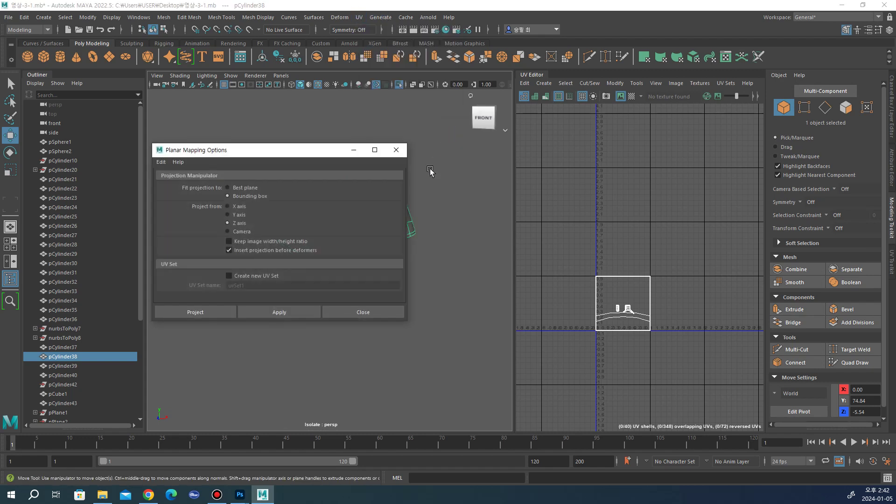
click(286, 313)
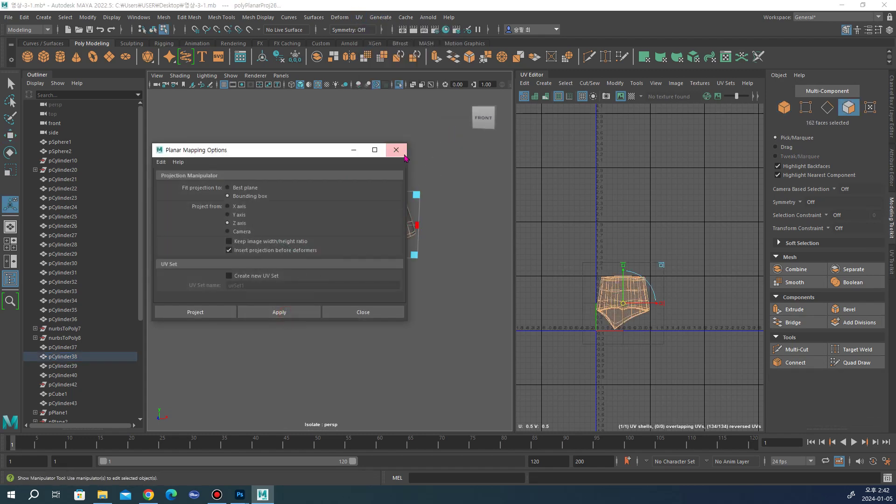
click(404, 156)
scroll(626, 301, up, 2)
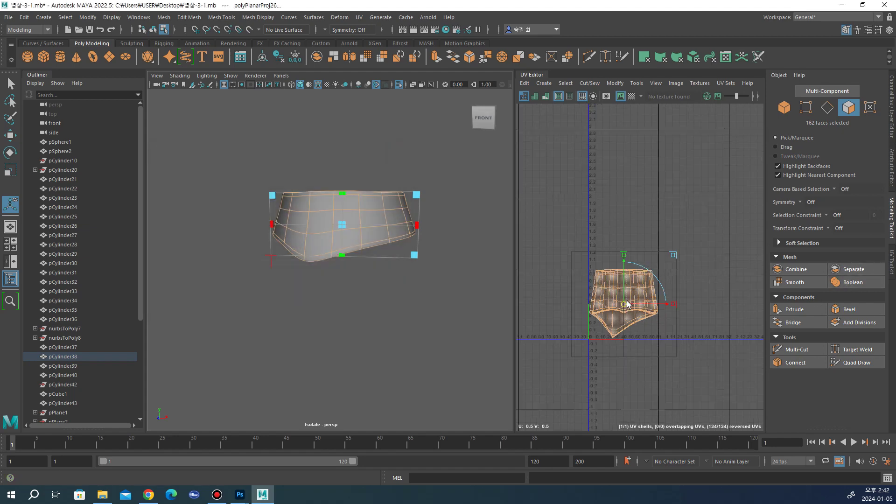
scroll(626, 300, up, 2)
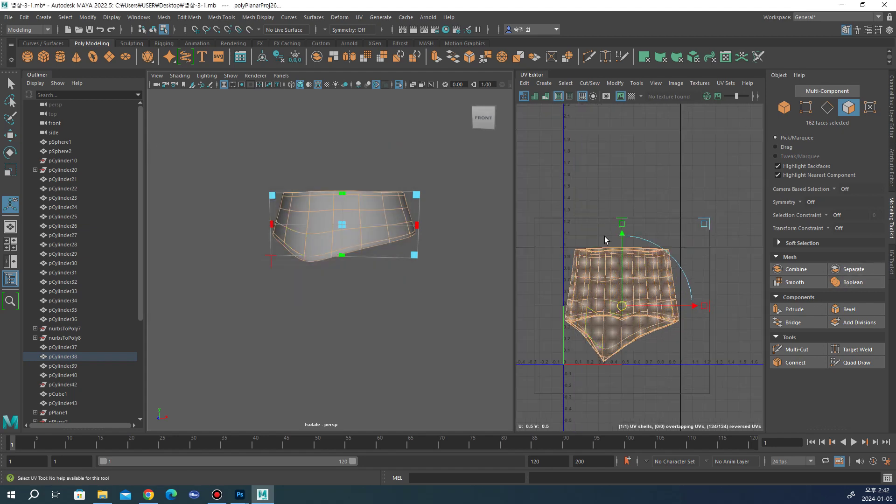
click(893, 258)
scroll(860, 190, up, 3)
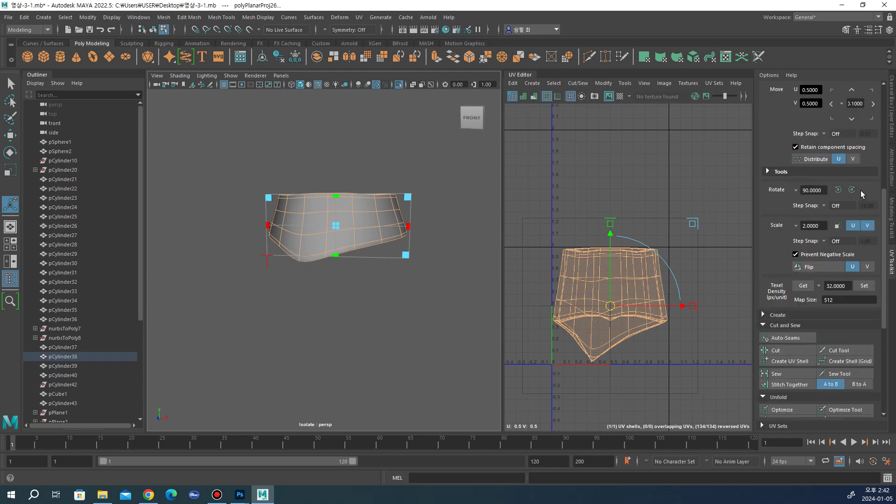
scroll(861, 190, up, 2)
scroll(861, 189, up, 3)
scroll(861, 190, up, 3)
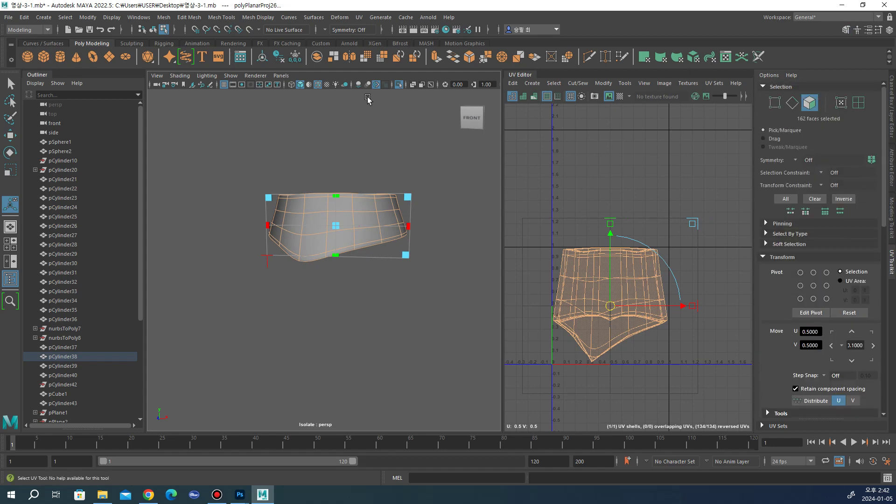
click(360, 17)
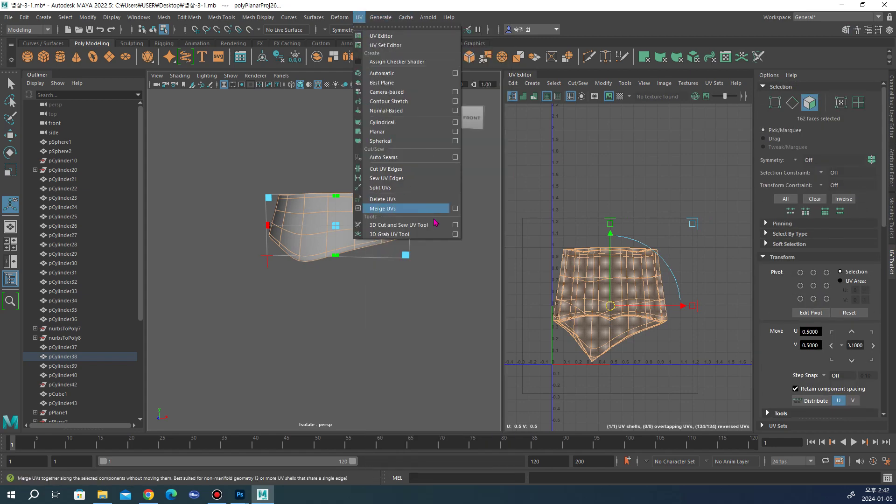
Step: Cut a vertical seam down the back of the waistband with 3D Cut and Sew
click(401, 226)
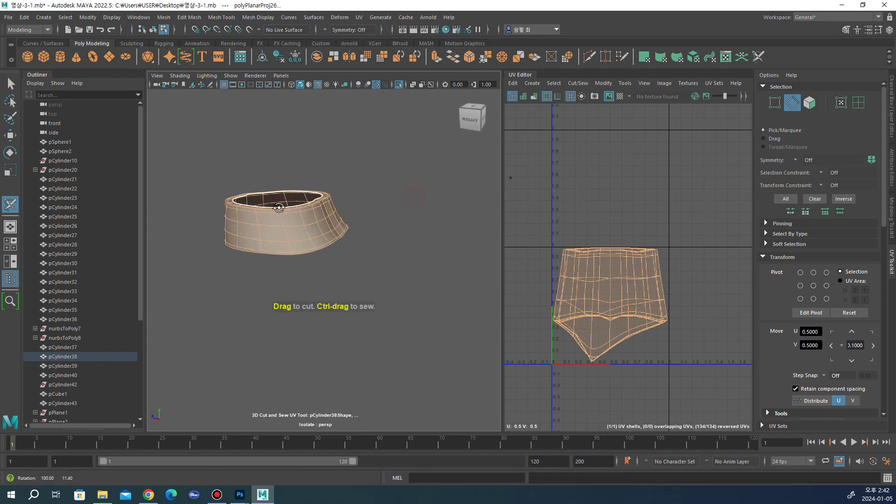
alt+drag(432, 195, 327, 201)
scroll(300, 196, up, 3)
drag(401, 260, 411, 177)
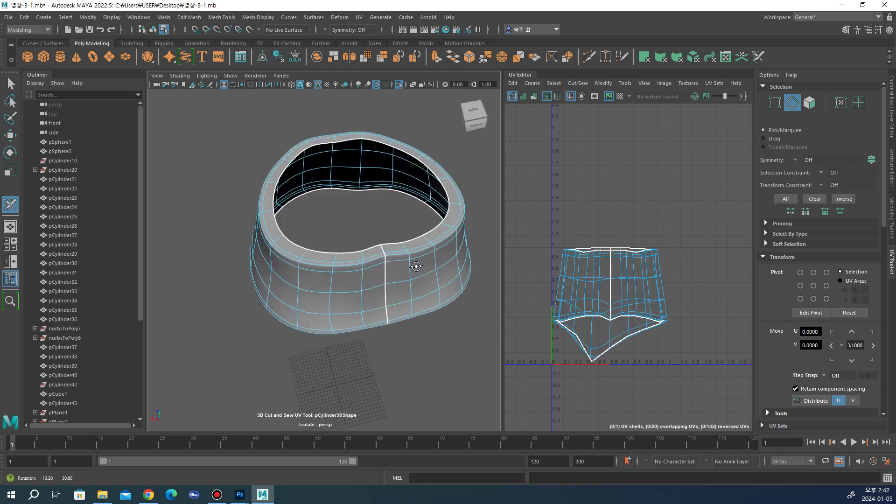
Step: Unfold all waistband faces into a long curved strip and move it left of the tile
key(w)
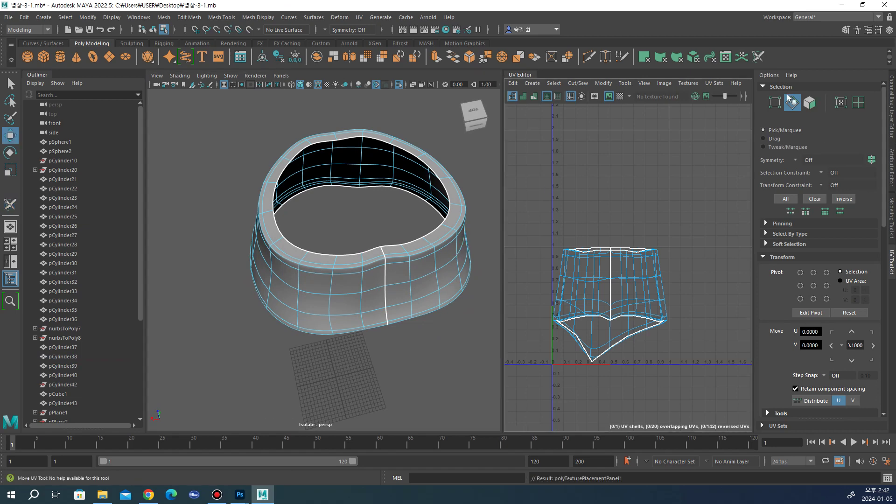
click(809, 102)
scroll(844, 301, down, 4)
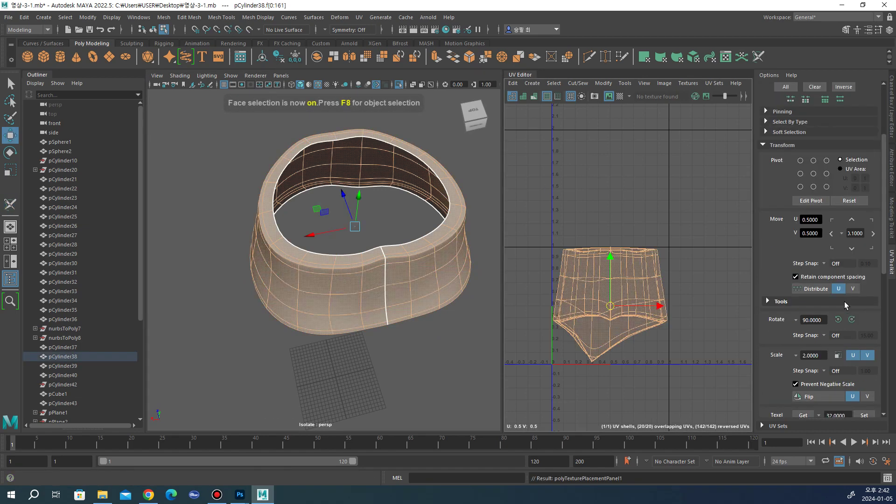
scroll(816, 311, down, 4)
scroll(817, 312, down, 3)
click(779, 354)
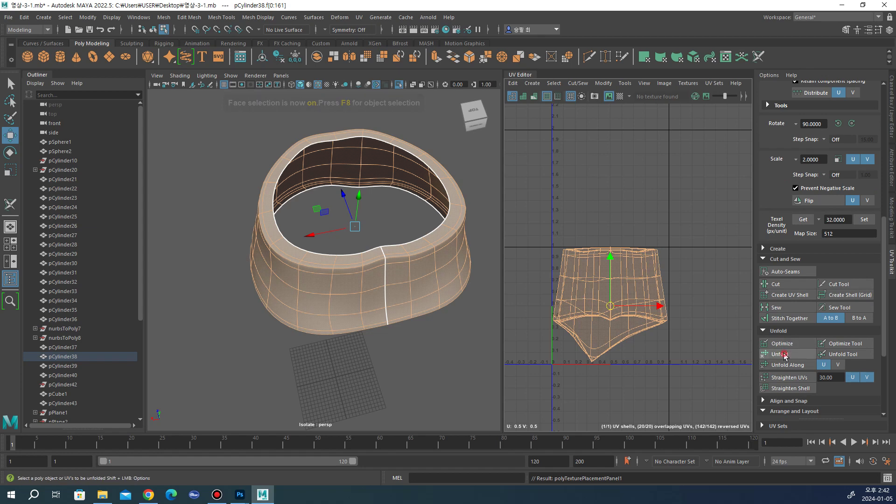
scroll(620, 308, down, 3)
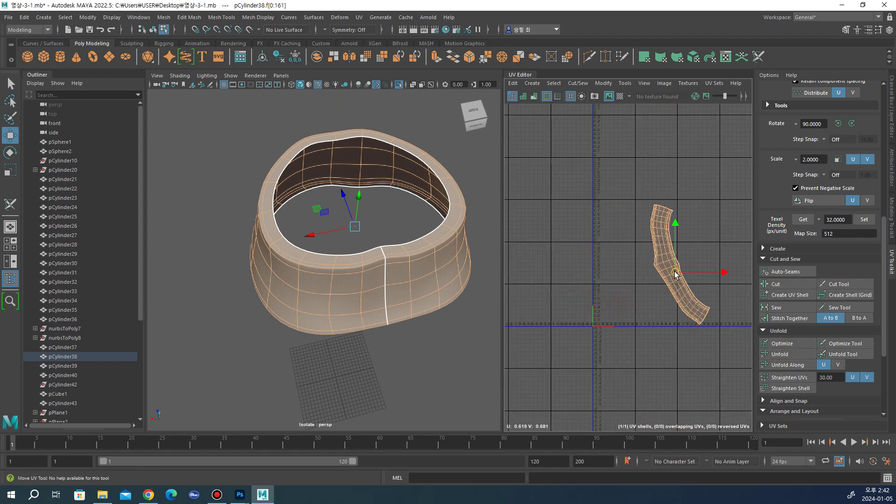
drag(615, 308, 522, 279)
Step: Return the Modeling Toolkit to object mode and deselect the waistband
mouse_move(414, 245)
alt+mouse_down()
mouse_move(447, 290)
mouse_move(566, 273)
alt+mouse_up()
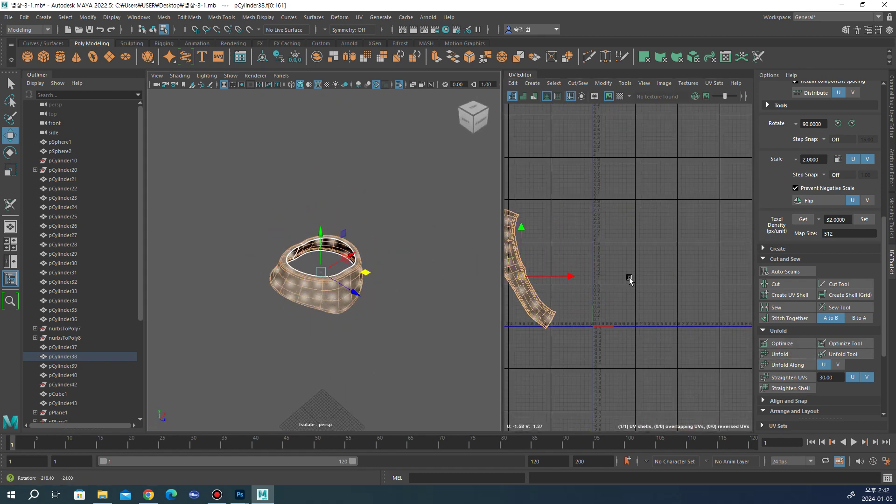
click(892, 175)
click(892, 200)
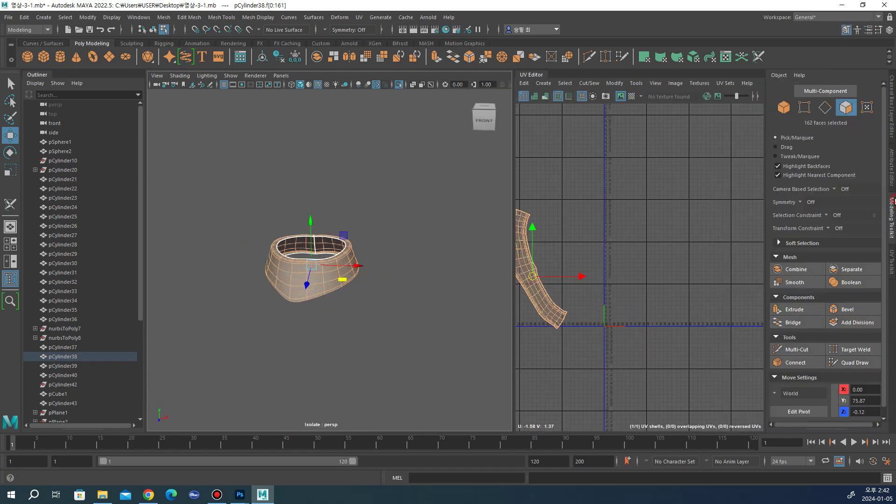
click(793, 108)
click(417, 255)
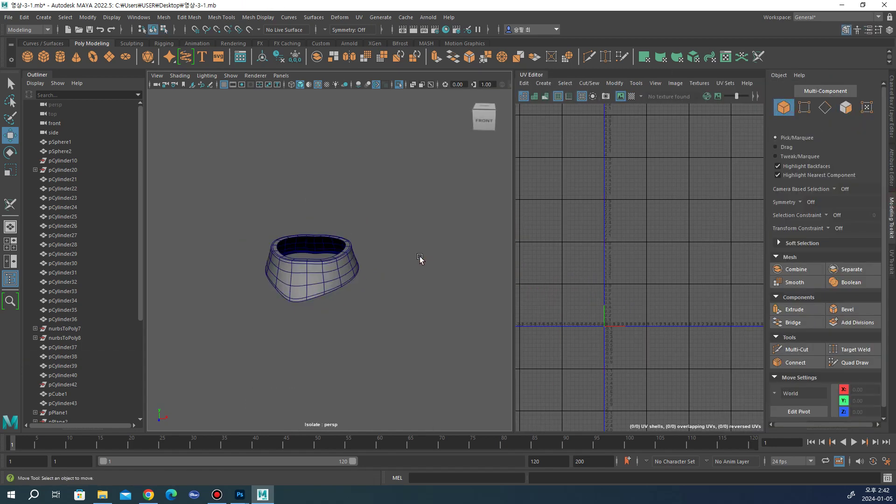
Step: Exit isolation and select both waistband buttons, pCylinder39 and pCylinder40
key(ctrl+1)
mouse_move(380, 293)
alt+mouse_down()
mouse_move(407, 206)
mouse_move(351, 265)
alt+mouse_up()
scroll(382, 200, up, 3)
scroll(374, 228, up, 3)
scroll(351, 265, down, 3)
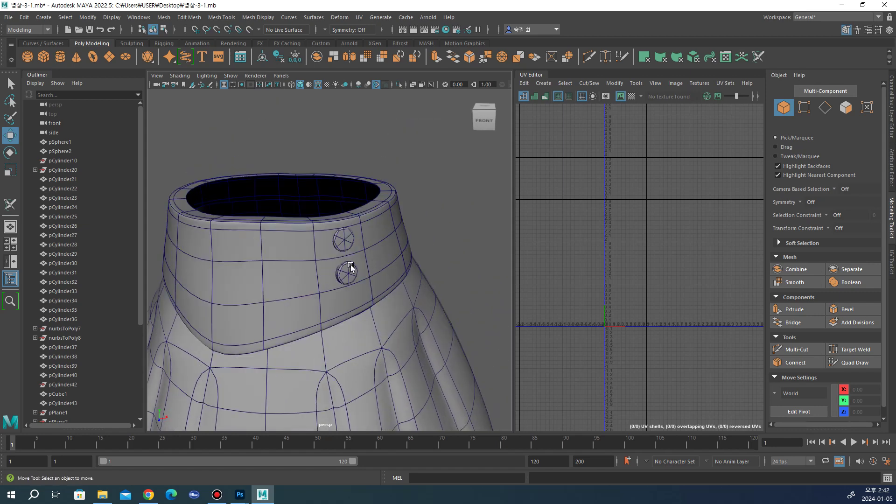
click(343, 238)
shift+click(352, 275)
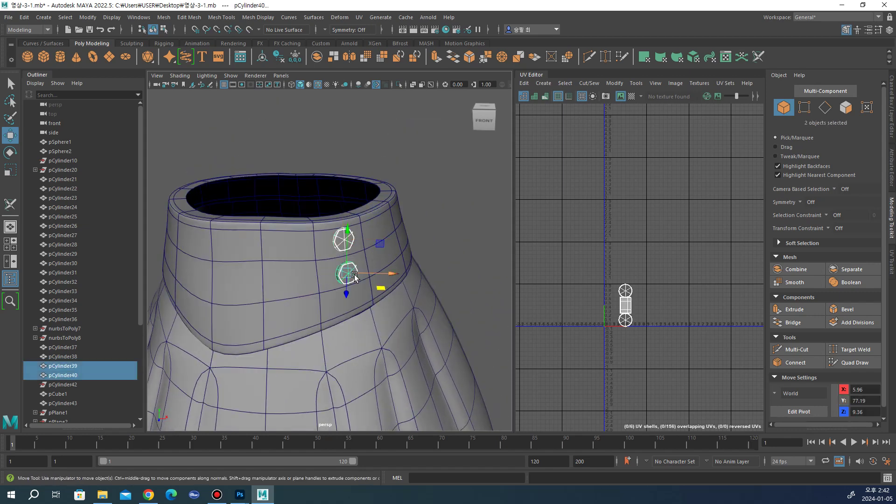
Step: Isolate the two buttons and orbit around them to inspect their overlapping UVs
key(ctrl+1)
mouse_move(320, 275)
alt+mouse_down()
mouse_move(459, 269)
mouse_move(440, 259)
mouse_move(496, 255)
alt+mouse_up()
scroll(442, 260, up, 3)
scroll(439, 280, up, 3)
scroll(418, 259, up, 2)
scroll(418, 260, up, 2)
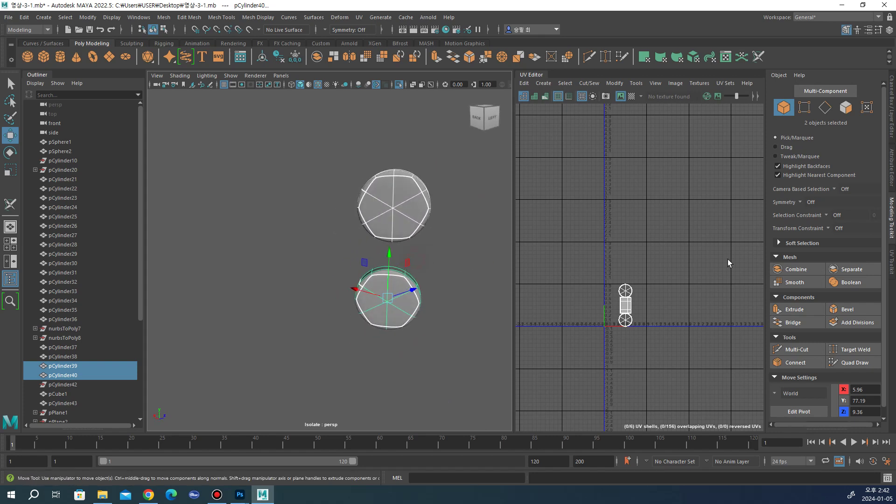
click(891, 261)
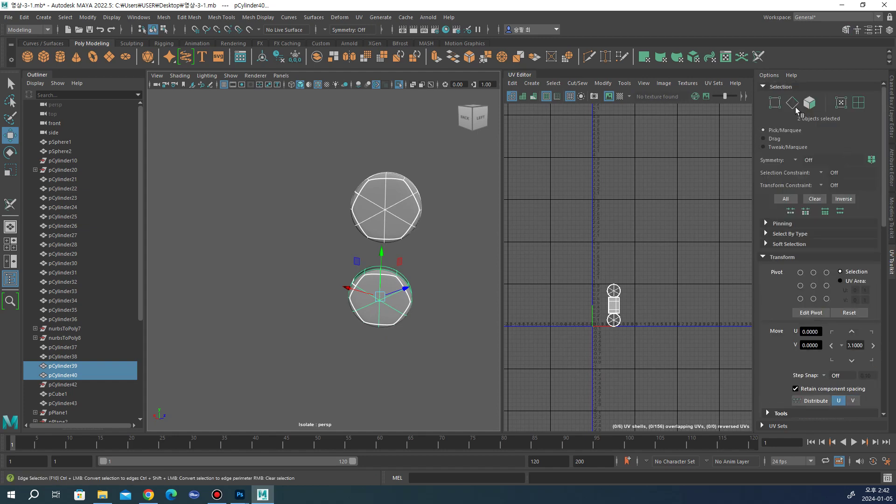
Step: Apply a Z-axis planar UV projection to the button cylinders from the Planar options
click(792, 103)
mouse_move(431, 117)
alt+mouse_down()
mouse_move(354, 185)
mouse_move(310, 202)
mouse_move(342, 214)
mouse_move(413, 94)
alt+mouse_up()
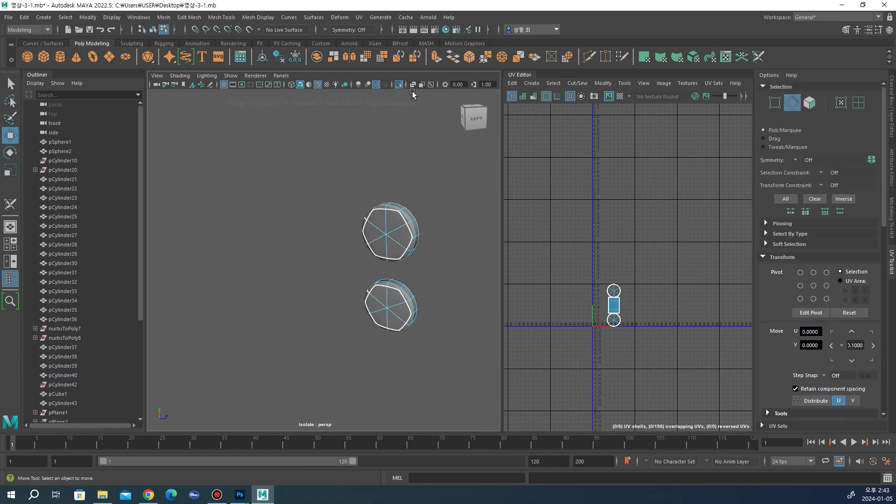
click(363, 18)
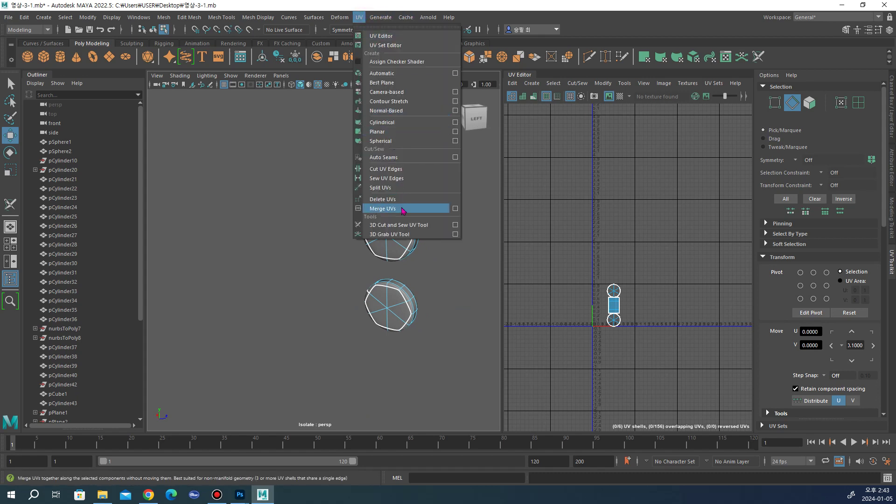
click(455, 131)
click(275, 314)
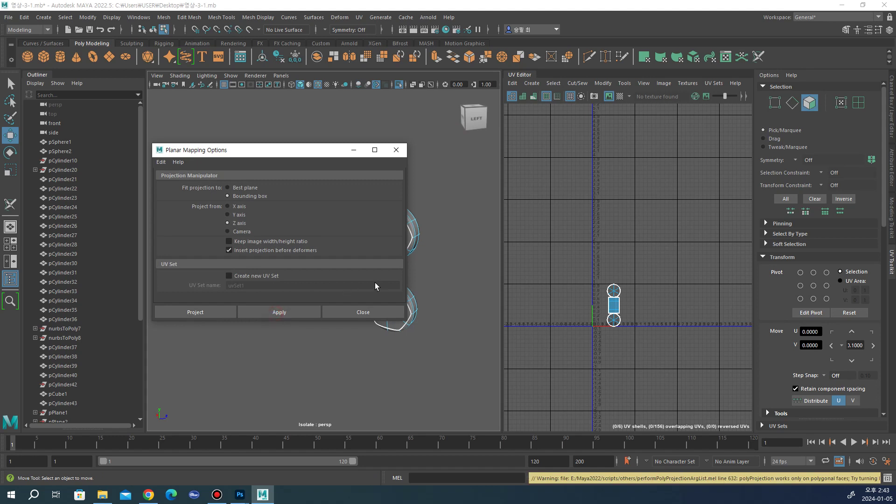
click(892, 218)
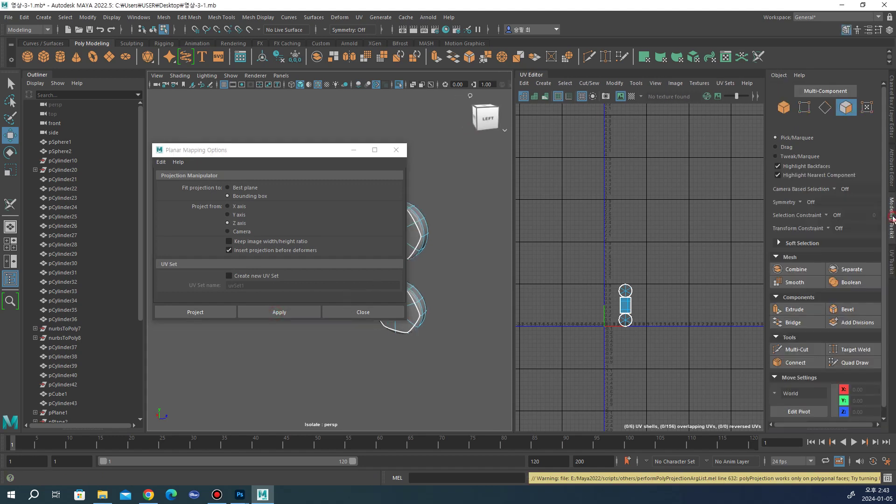
Step: Reapply the Z-axis planar projection separately to pCylinder39 and pCylinder40, then close the options window
click(783, 107)
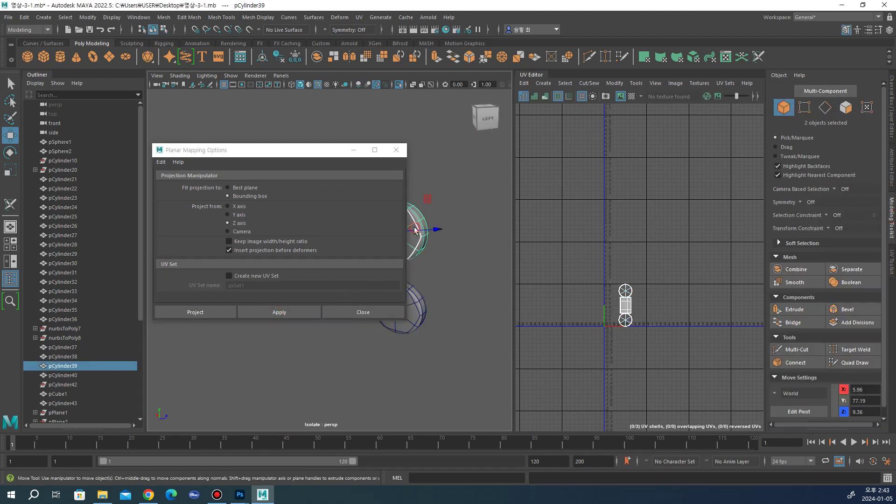
click(287, 315)
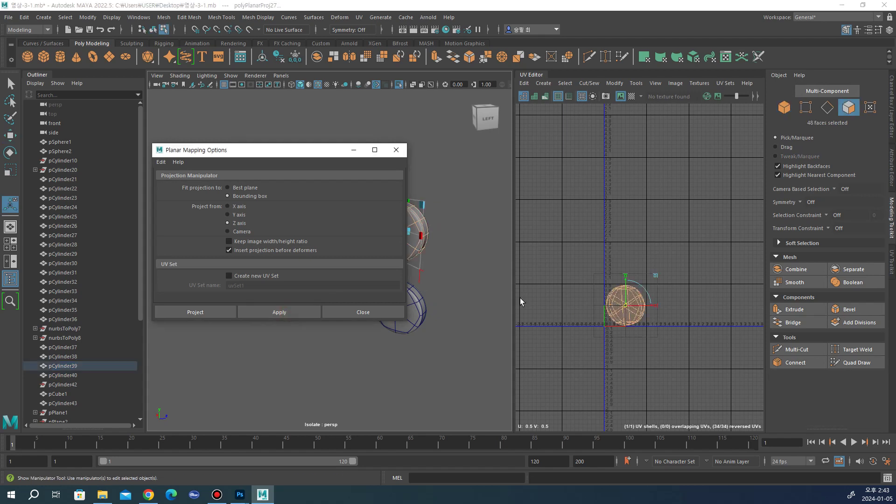
click(418, 301)
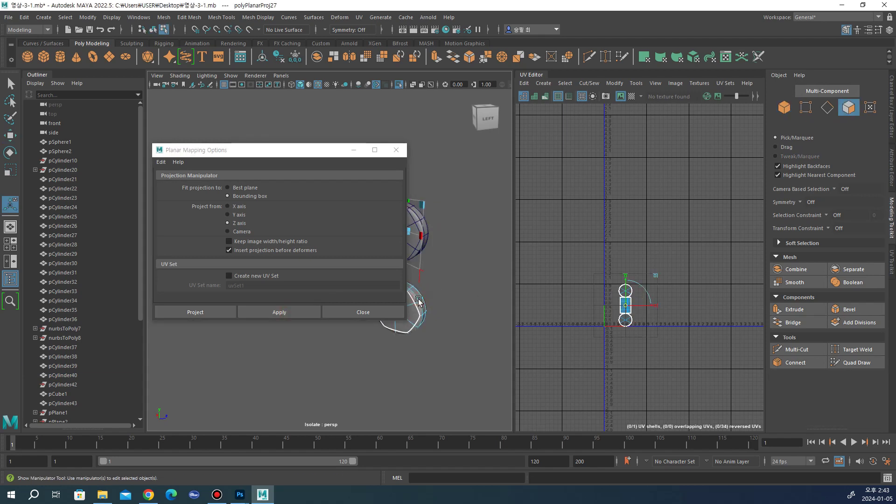
click(283, 309)
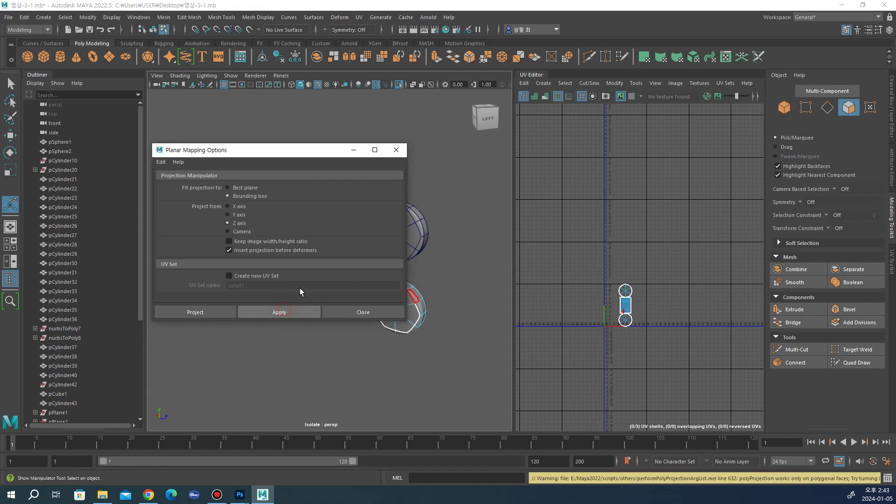
click(783, 108)
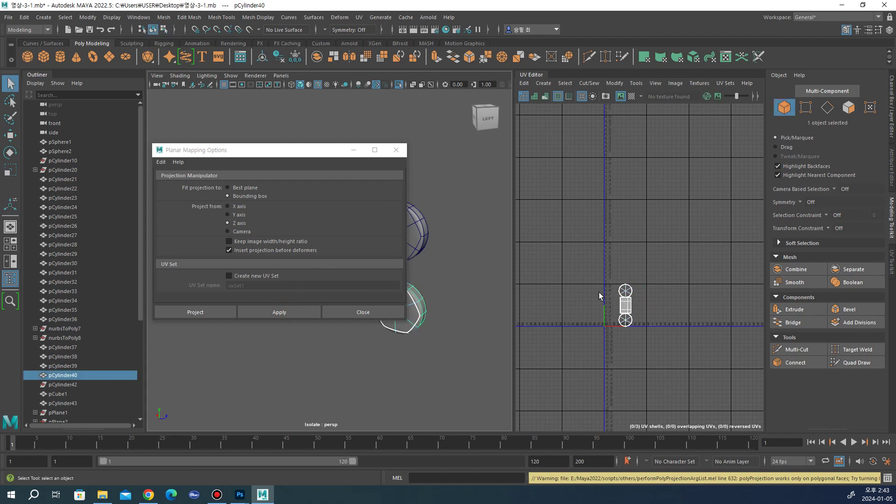
click(279, 312)
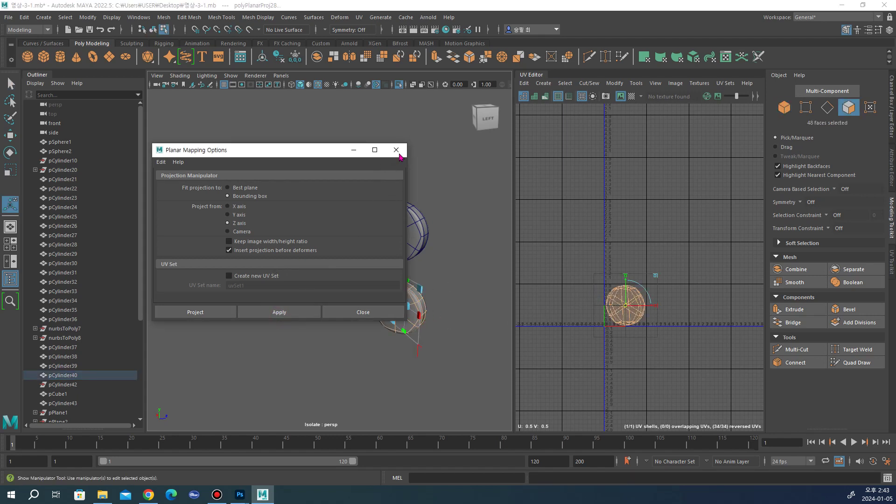
click(396, 150)
Step: Move the button's UV shell lower in the UV editor and select the upper cylinder pCylinder39
key(w)
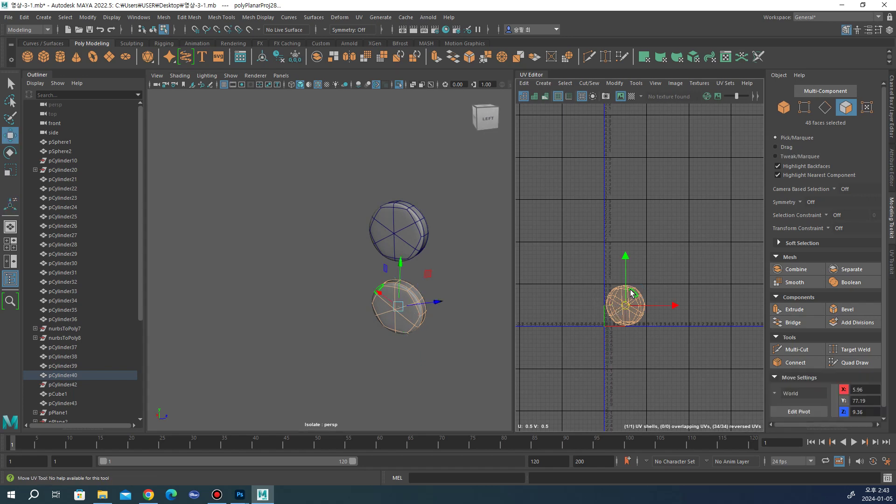
scroll(630, 285, up, 1)
drag(620, 259, 647, 330)
click(647, 329)
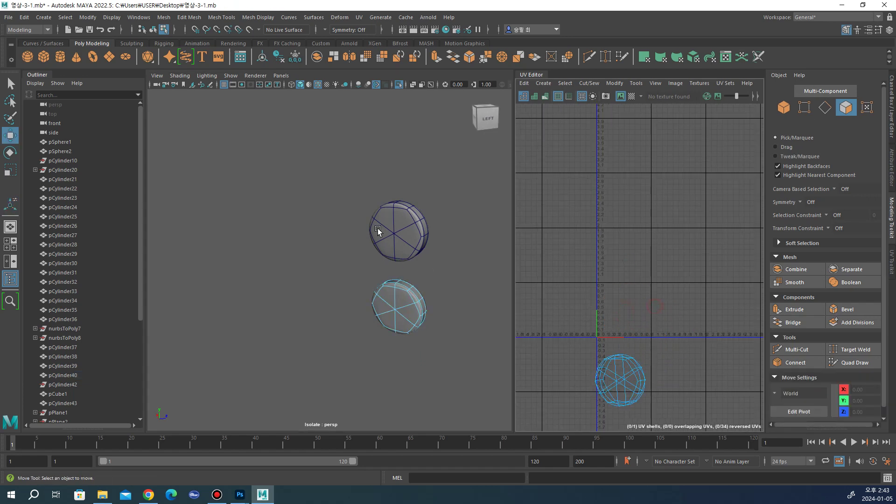
click(402, 227)
mouse_move(394, 236)
alt+mouse_down()
mouse_move(437, 245)
mouse_move(388, 254)
mouse_move(394, 219)
alt+mouse_up()
Step: Cut a UV seam around pCylinder39's cap rim edges with the 3D Cut and Sew UV Tool
click(359, 18)
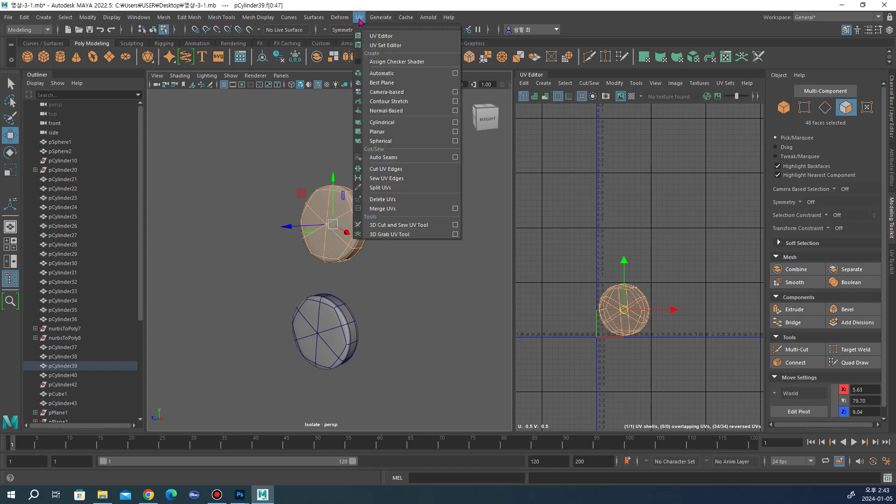
click(396, 225)
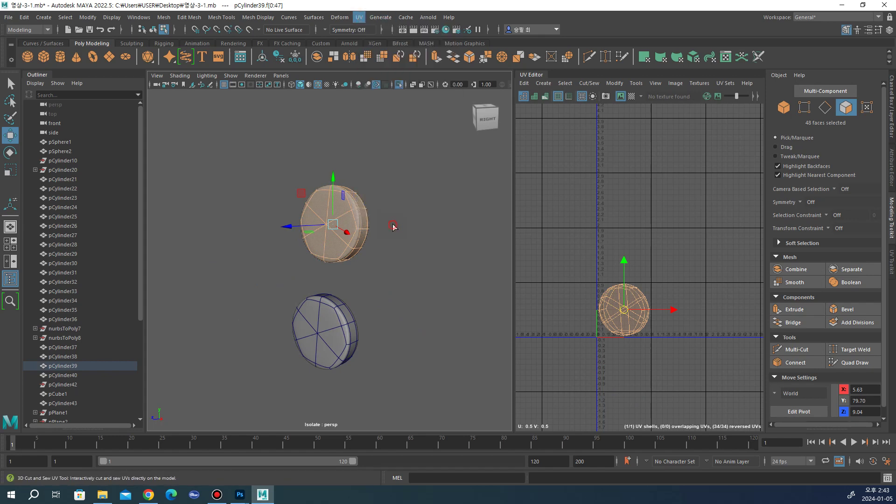
click(827, 109)
click(892, 264)
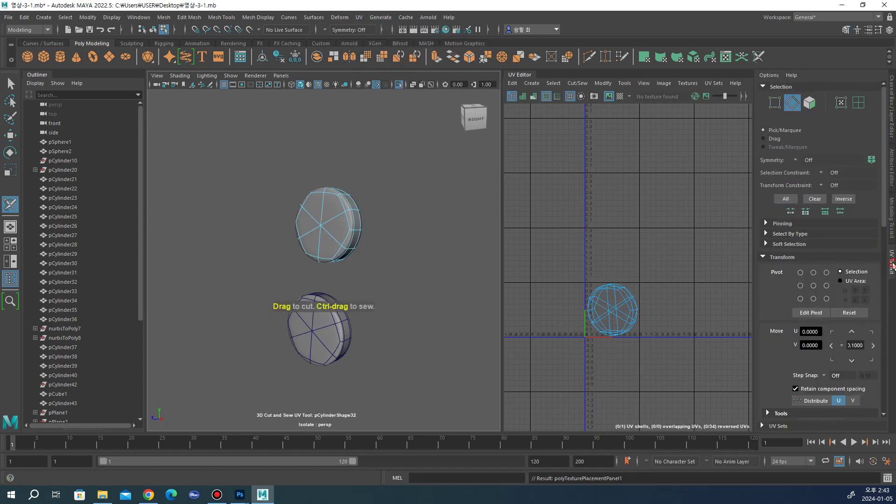
scroll(373, 205, up, 3)
click(363, 200)
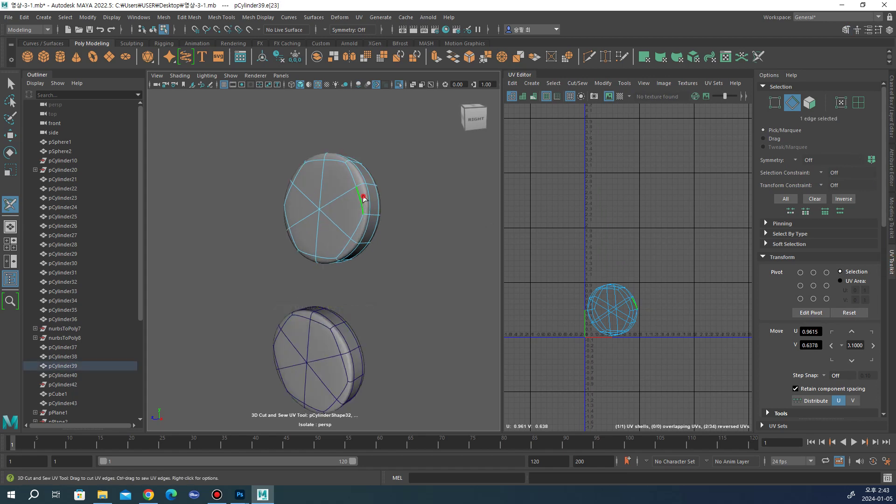
mouse_move(341, 164)
mouse_down()
mouse_move(341, 156)
mouse_move(300, 170)
mouse_move(289, 213)
mouse_move(309, 256)
mouse_move(344, 246)
mouse_up()
click(310, 255)
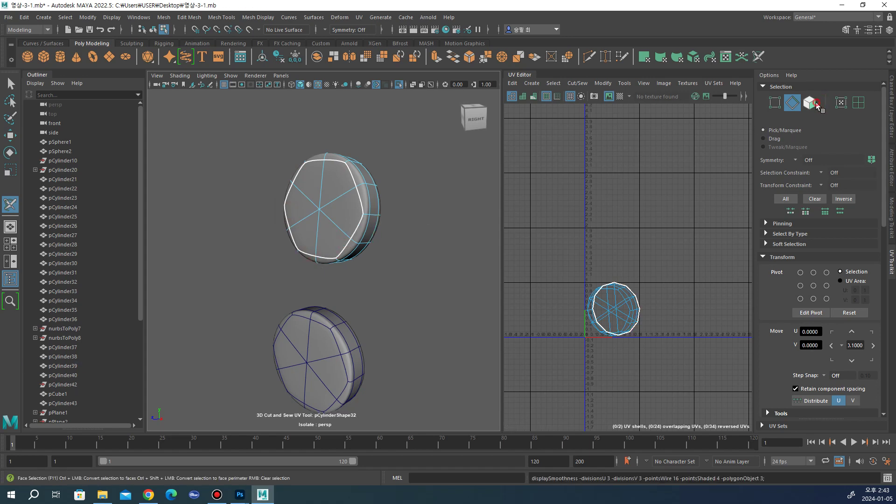
Step: Select all of pCylinder39's faces and unfold its UVs
key(ctrl+F11)
mouse_move(444, 229)
alt+mouse_down()
mouse_move(343, 230)
mouse_move(300, 201)
alt+mouse_up()
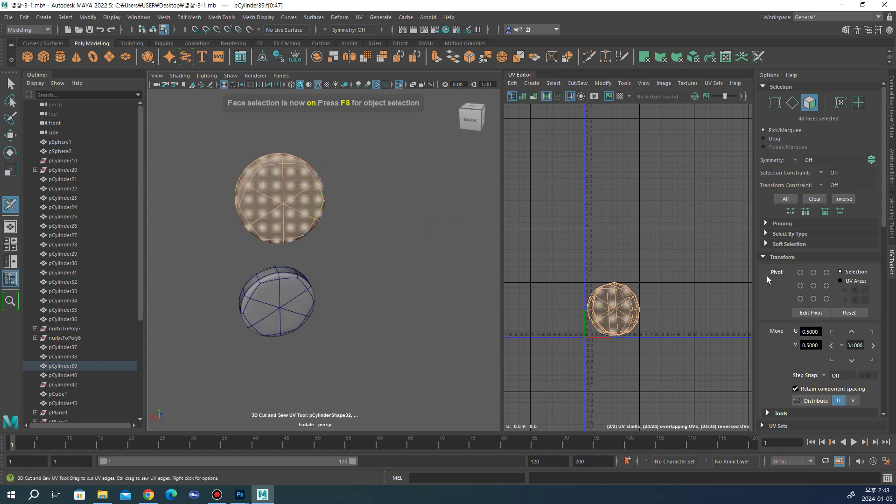
scroll(775, 285, down, 4)
scroll(793, 295, down, 1)
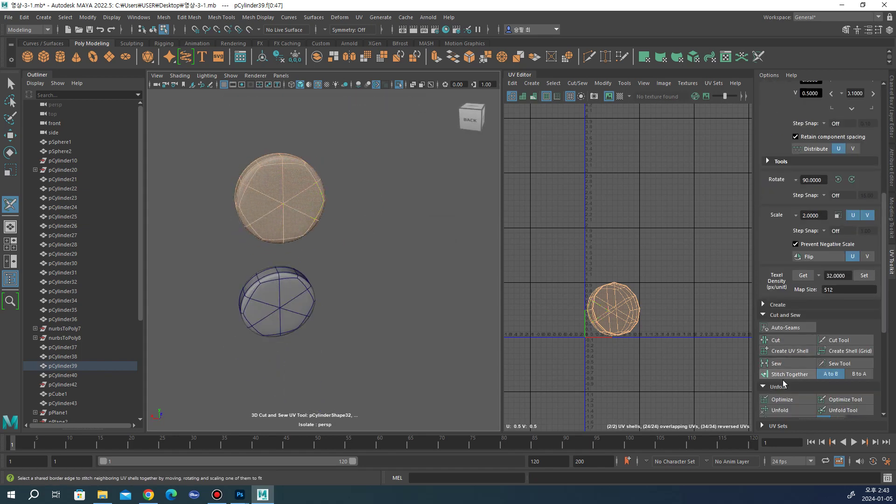
scroll(790, 382, down, 3)
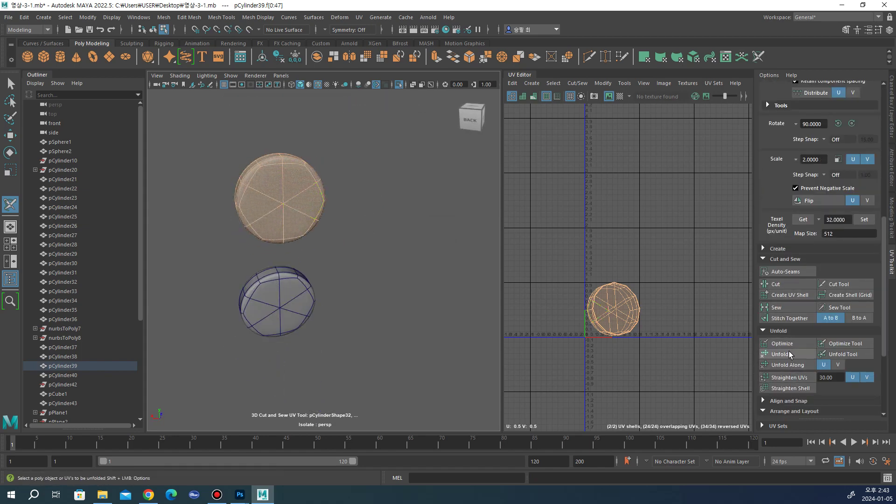
click(788, 354)
scroll(653, 322, down, 1)
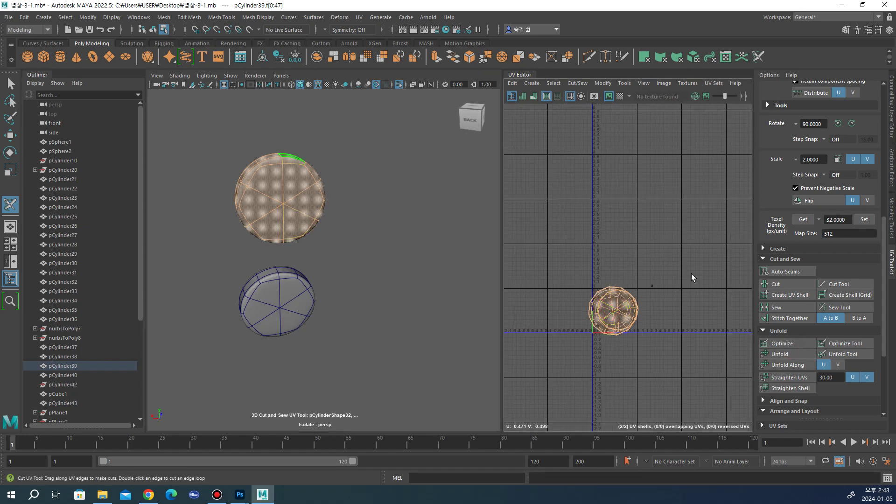
scroll(685, 276, up, 2)
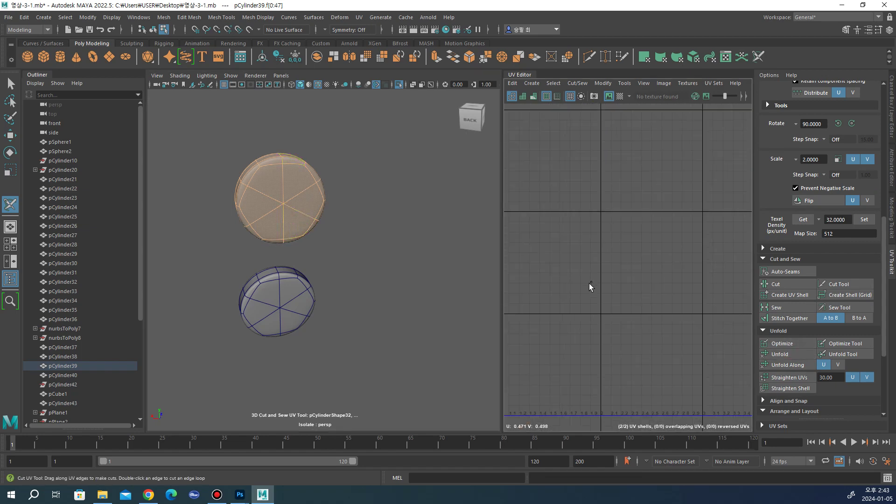
alt+middle_drag(589, 284, 646, 280)
scroll(849, 261, up, 8)
scroll(850, 260, up, 8)
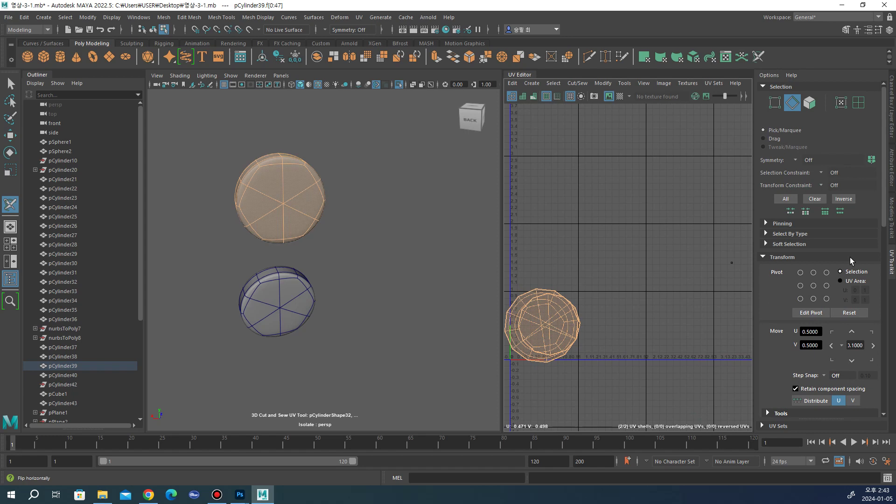
Step: Drag one of pCylinder39's UV shells beside the other so they no longer overlap
click(807, 102)
key(w)
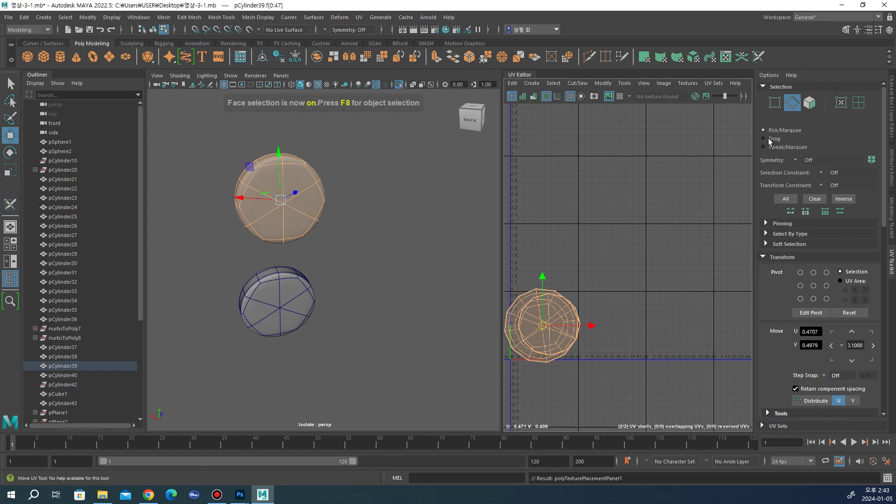
click(816, 104)
click(549, 331)
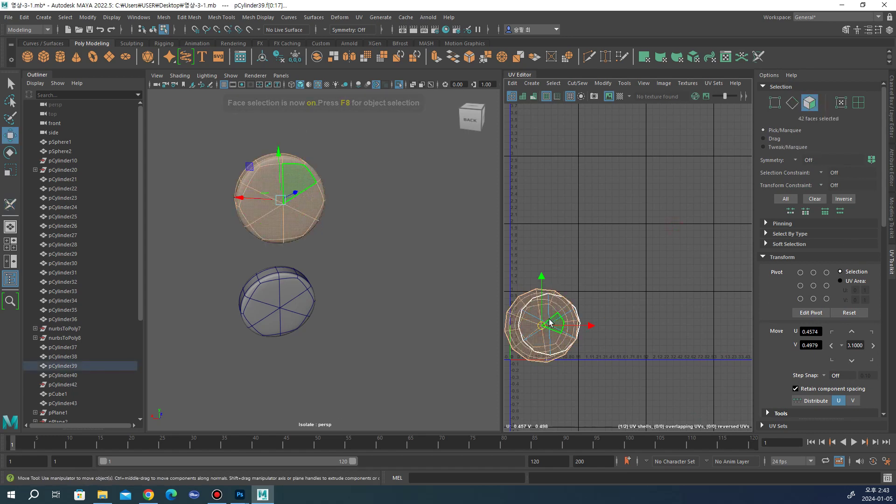
drag(549, 331, 540, 250)
scroll(541, 249, down, 3)
click(539, 276)
scroll(539, 275, up, 2)
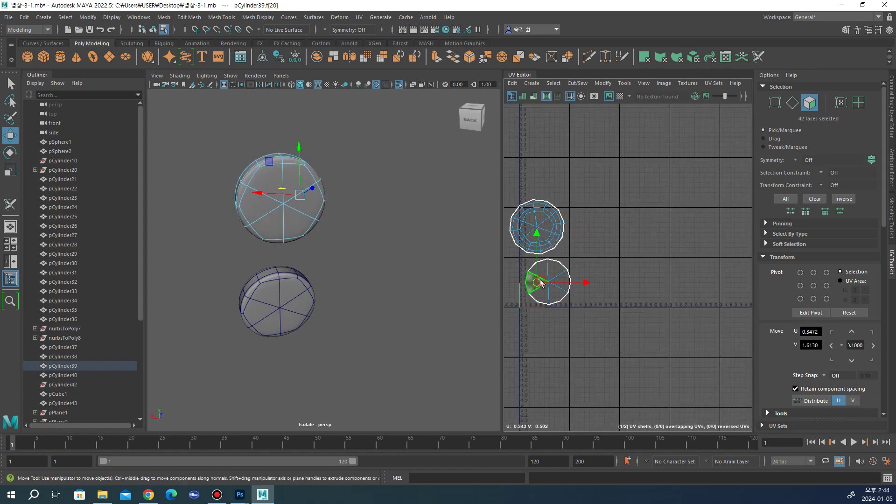
alt+middle_drag(578, 299, 628, 333)
mouse_move(597, 314)
mouse_down()
mouse_move(528, 215)
mouse_move(541, 224)
mouse_up()
alt+middle_drag(542, 224, 597, 254)
Step: Frame both shells, clear the selection, and select the lower button cylinder
drag(565, 231, 688, 349)
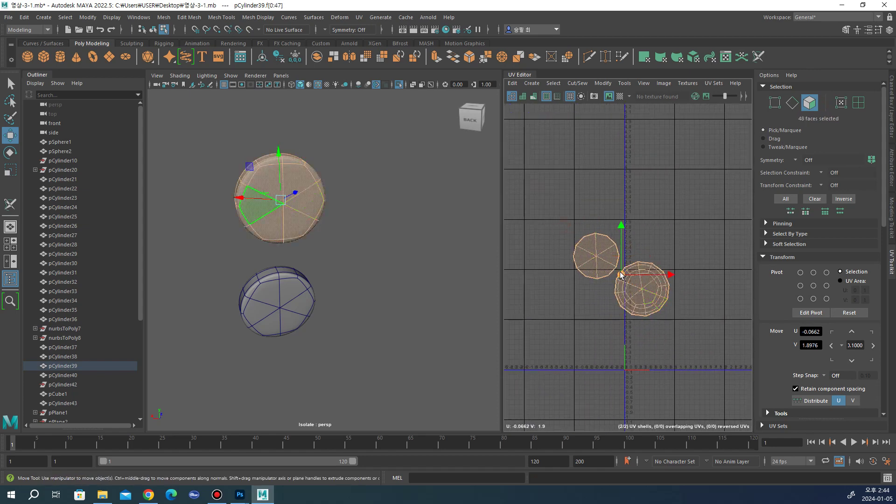
alt+middle_drag(620, 275, 549, 218)
click(664, 208)
alt+drag(314, 304, 448, 300)
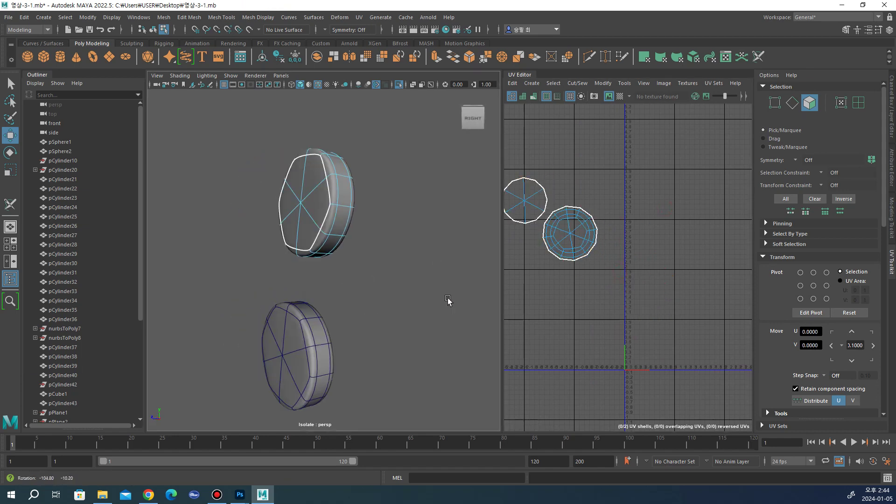
click(331, 336)
alt+drag(331, 335, 366, 335)
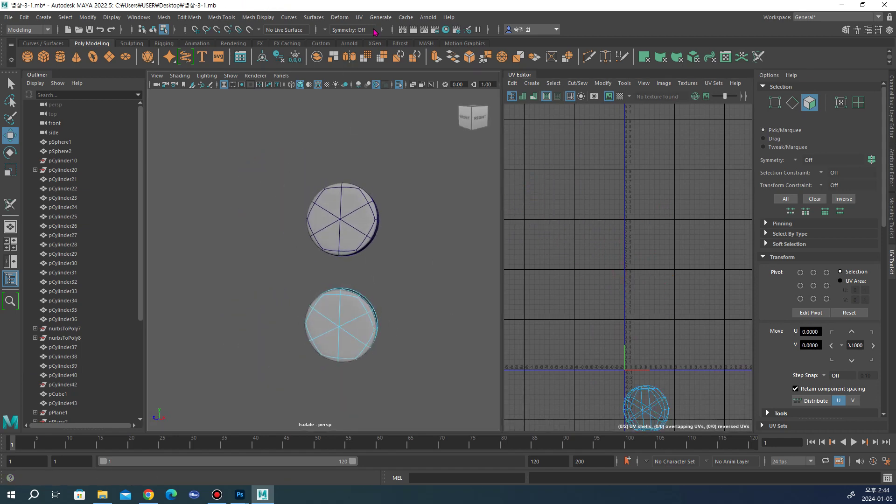
Step: Cut a UV seam around the lower cylinder's rim edges with 3D Cut and Sew, splitting off a second shell
click(359, 17)
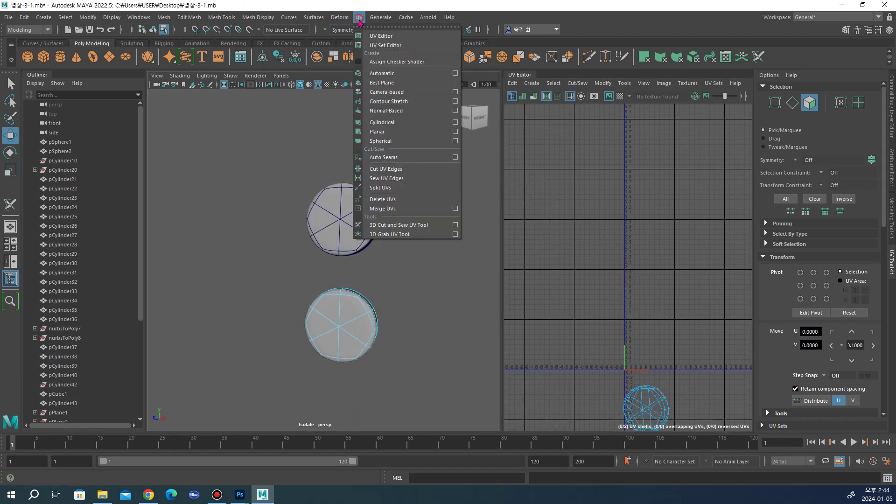
click(397, 225)
scroll(820, 299, down, 3)
scroll(819, 306, down, 5)
scroll(812, 310, down, 5)
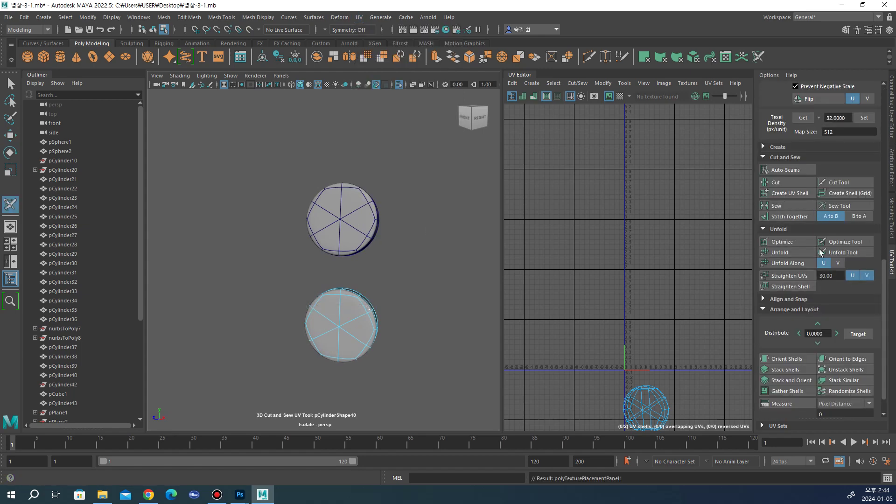
scroll(802, 278, up, 3)
scroll(803, 280, up, 2)
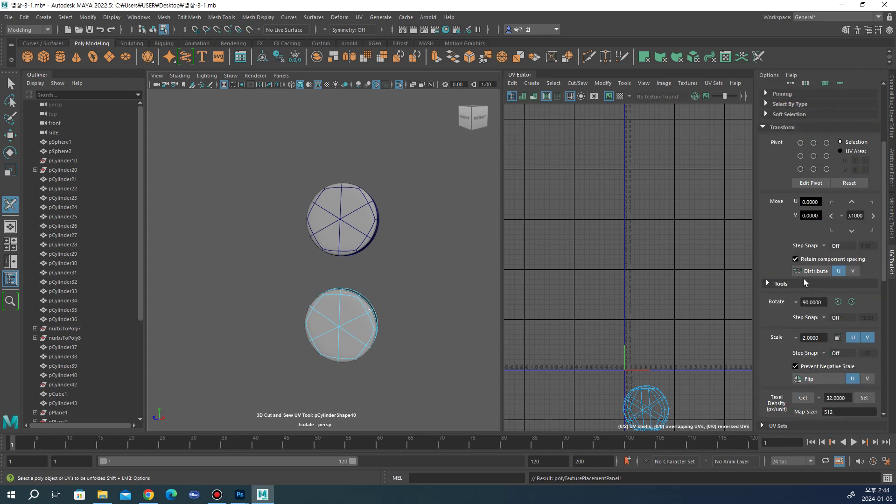
scroll(779, 237, up, 2)
click(792, 102)
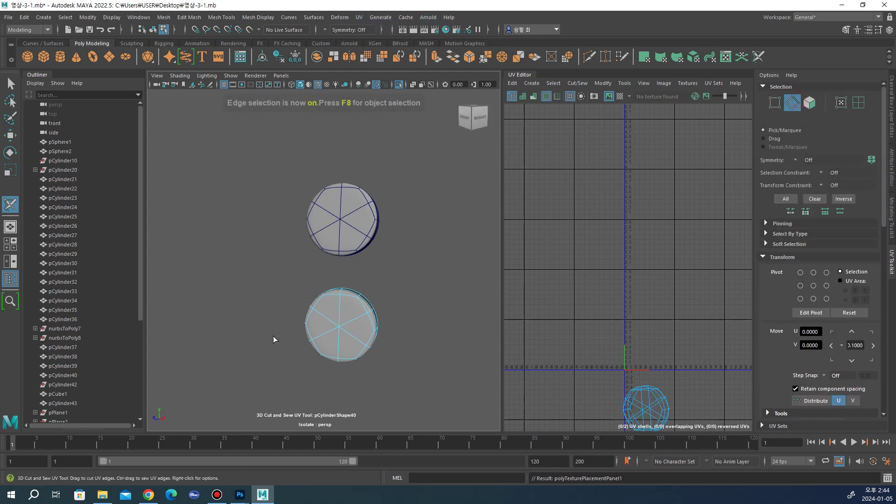
mouse_move(351, 299)
mouse_down()
mouse_move(320, 305)
mouse_move(327, 358)
mouse_move(360, 357)
mouse_up()
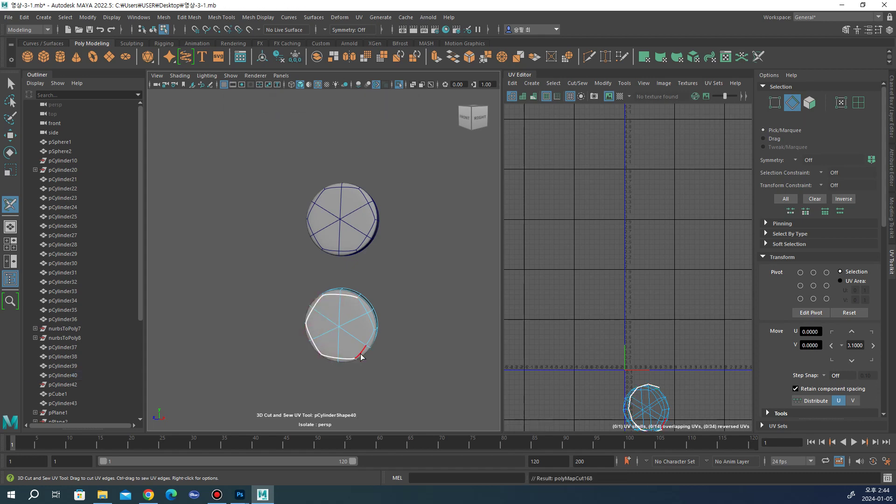
click(372, 324)
Step: Select pCylinder40's faces and unfold its UVs to remove overlaps
key(w)
alt+drag(425, 314, 400, 309)
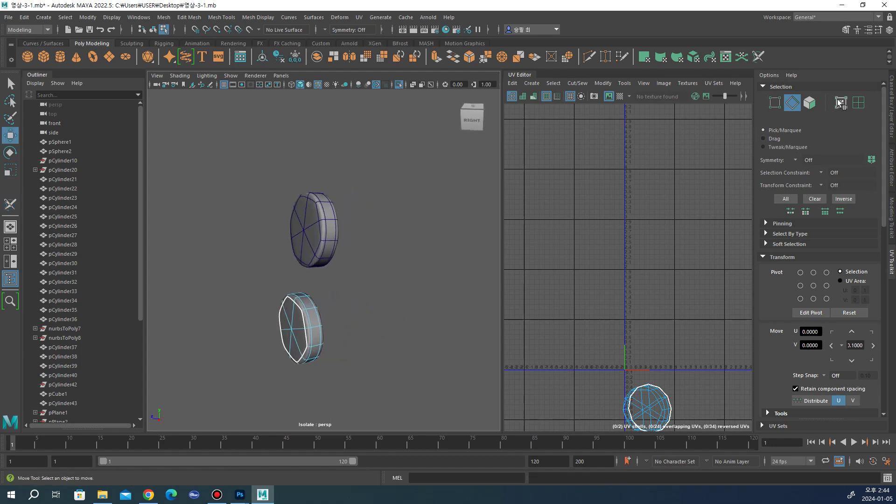
click(815, 103)
scroll(822, 248, down, 4)
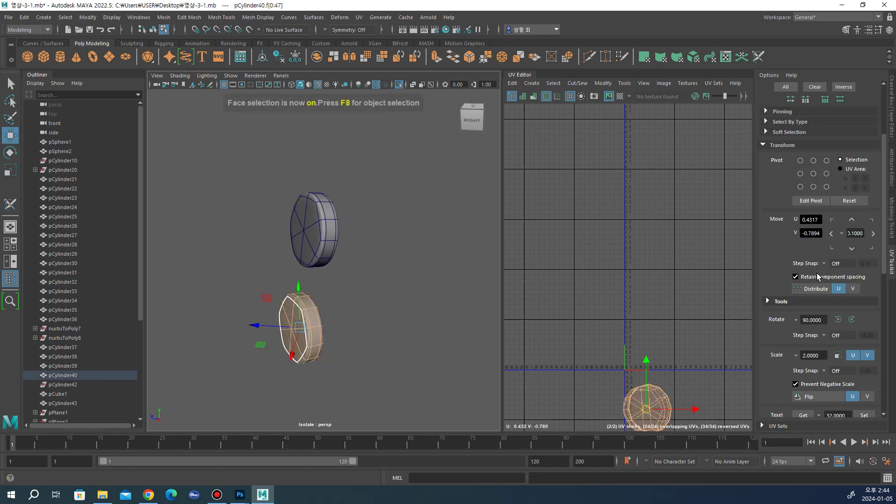
scroll(812, 279, down, 1)
scroll(807, 285, down, 2)
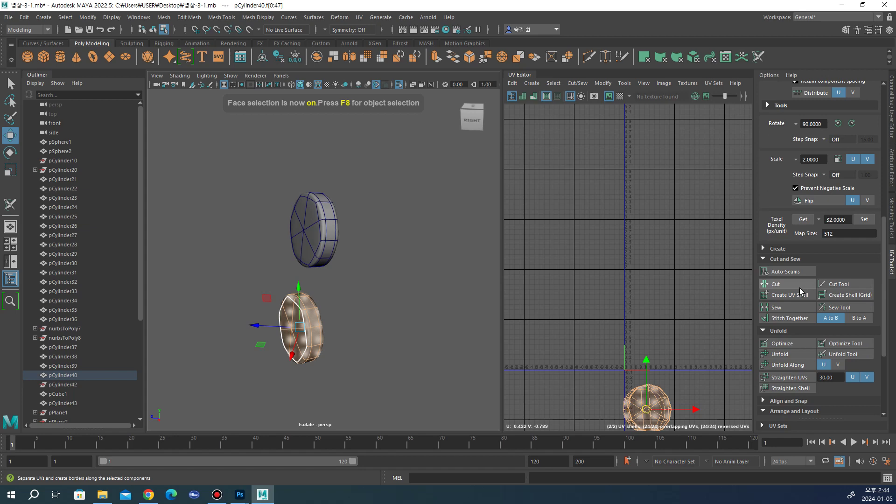
click(780, 354)
scroll(646, 319, down, 2)
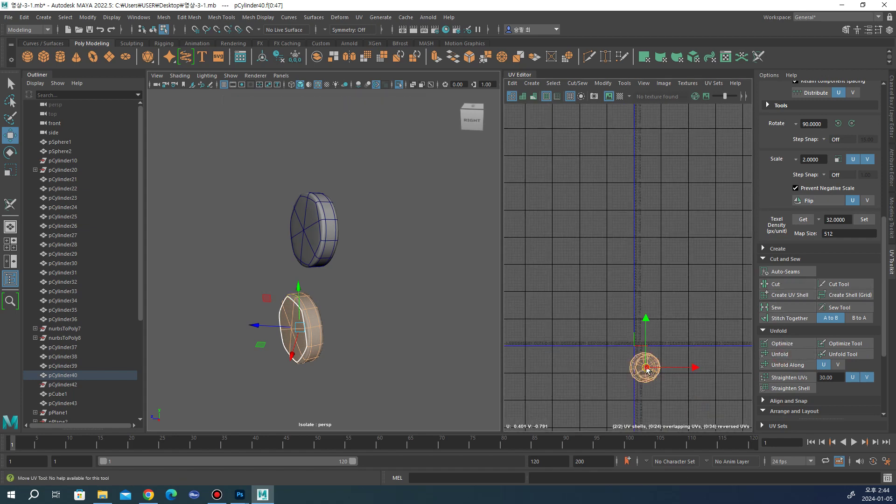
scroll(644, 368, up, 2)
scroll(622, 373, up, 3)
scroll(606, 359, up, 3)
Step: Move one of pCylinder40's UV shells to the right of the other
key(F8)
click(601, 350)
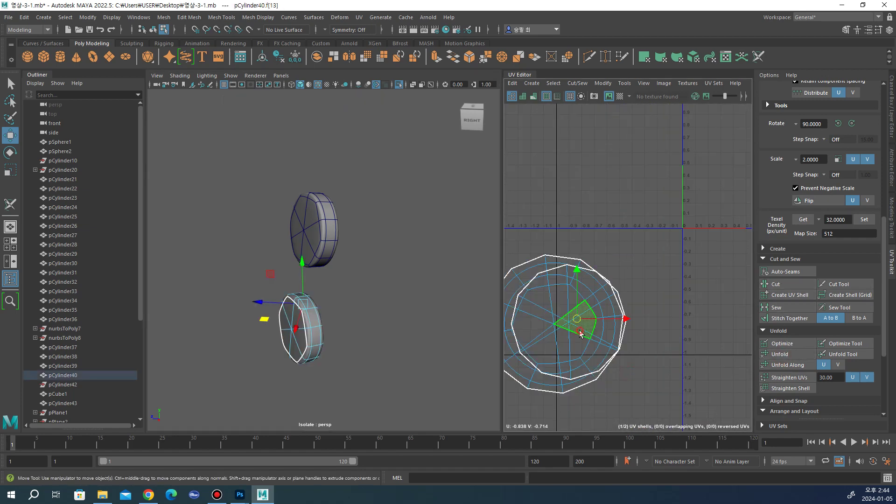
drag(588, 344, 695, 348)
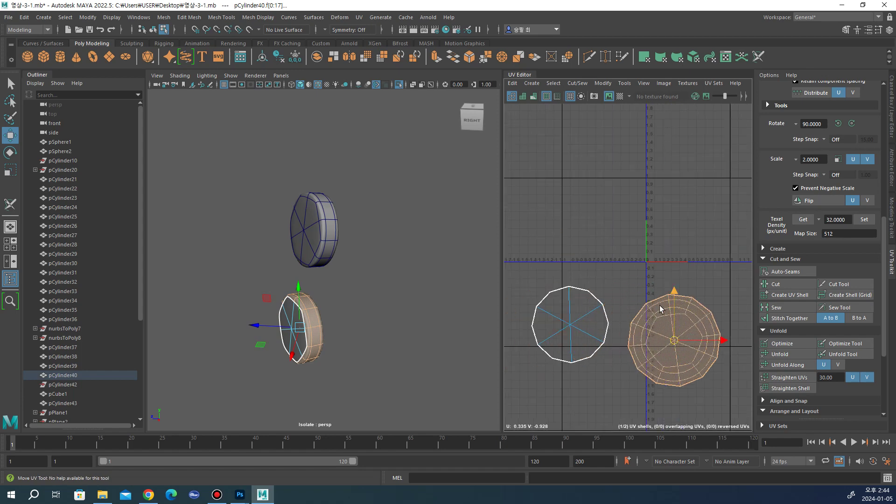
click(620, 214)
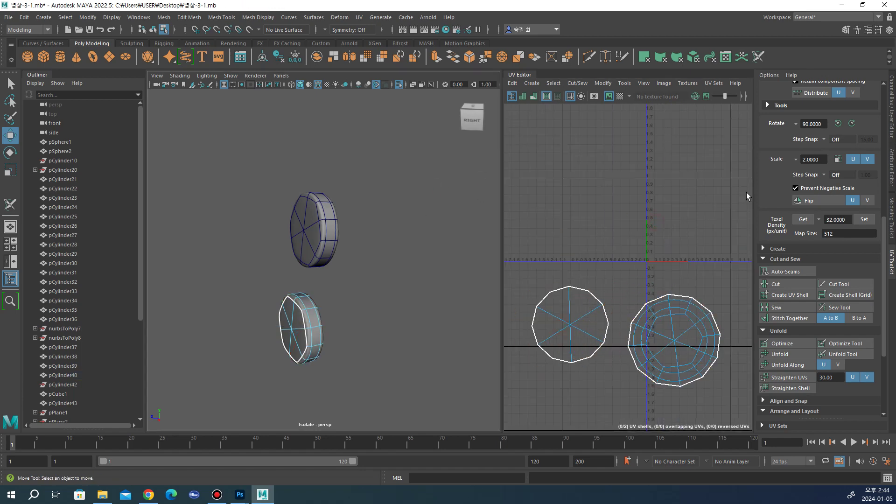
click(892, 208)
Step: Select both boots, isolate them, and combine them into one mesh
key(ctrl+1)
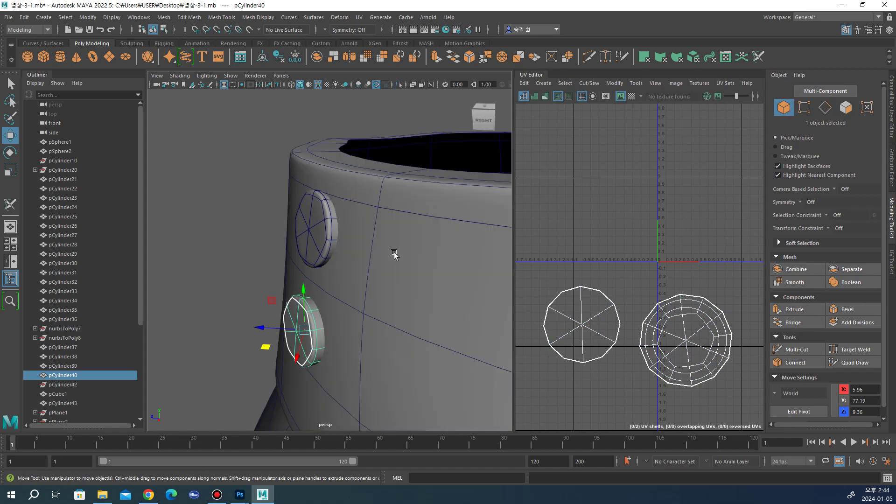
scroll(367, 267, down, 10)
alt+drag(369, 279, 383, 289)
scroll(387, 304, up, 5)
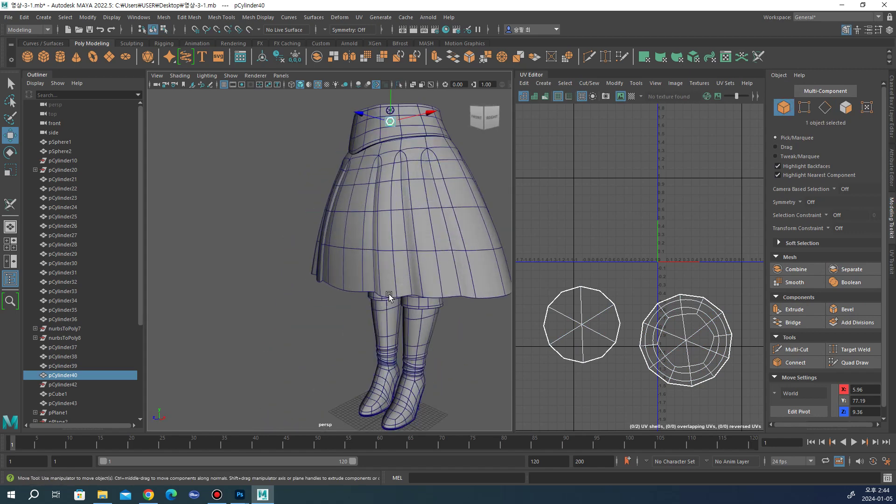
click(393, 317)
alt+drag(383, 329, 396, 328)
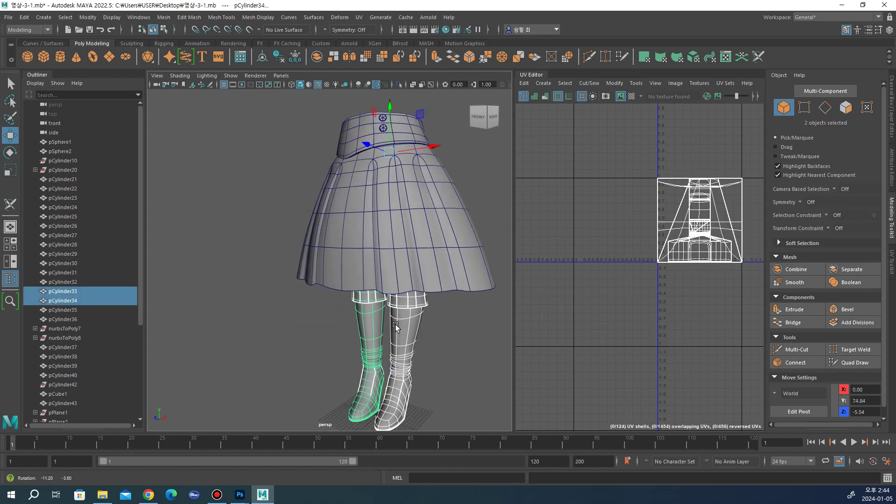
click(415, 325)
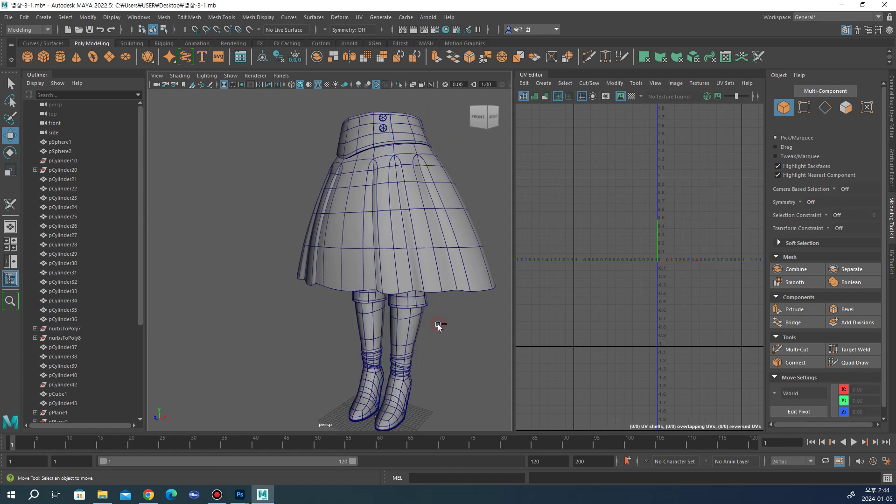
shift+click(361, 323)
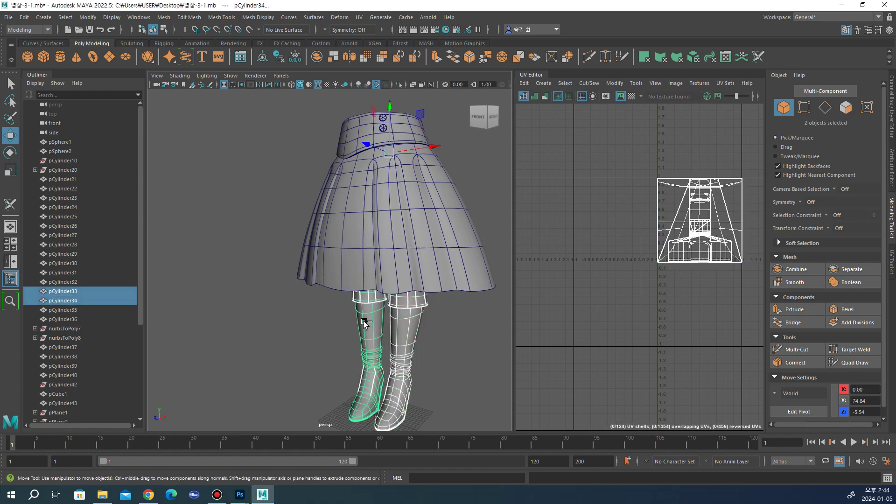
key(ctrl+1)
mouse_move(364, 322)
alt+mouse_down()
mouse_move(454, 316)
mouse_move(501, 252)
mouse_move(475, 260)
mouse_move(482, 262)
alt+mouse_up()
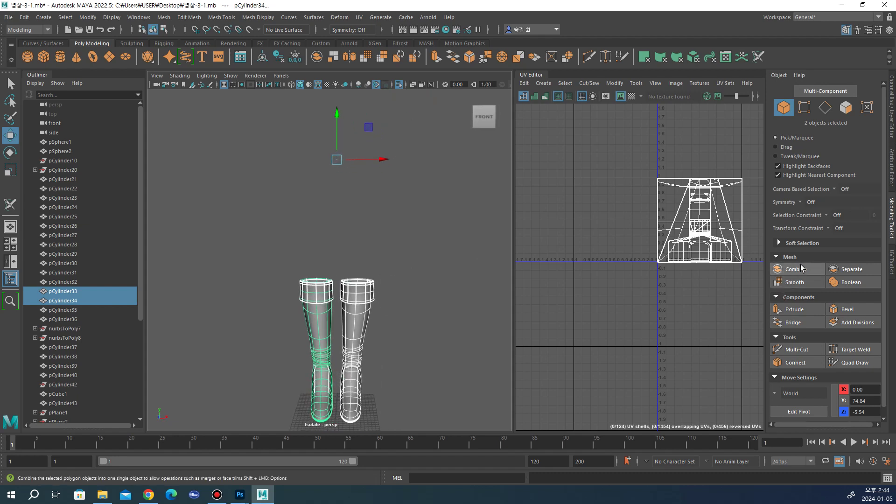
click(795, 269)
alt+middle_drag(459, 281, 464, 255)
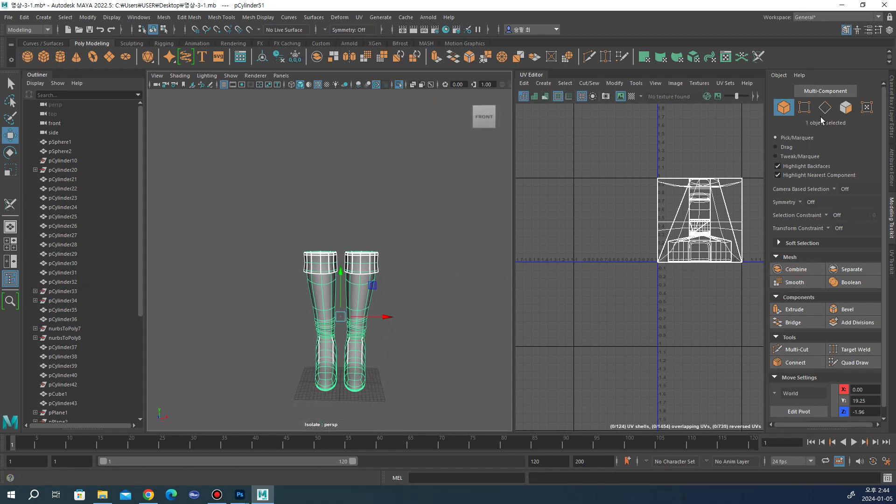
Step: Apply a Z-axis planar UV projection to the combined boots
click(360, 21)
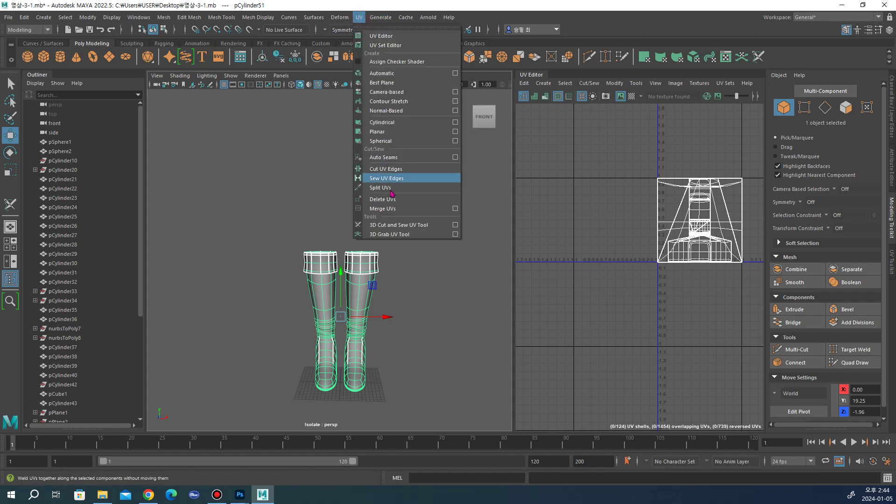
click(454, 132)
click(288, 316)
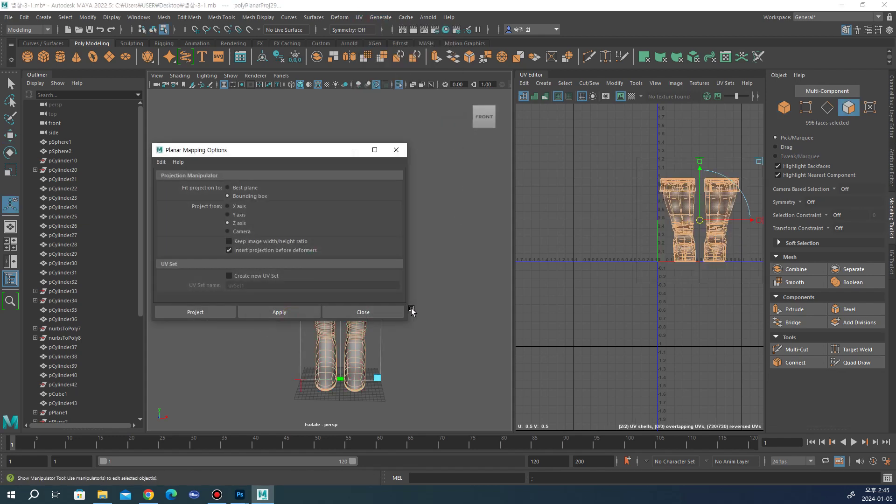
click(402, 150)
Step: Turn on Object X symmetry for the boots
alt+drag(400, 228, 327, 224)
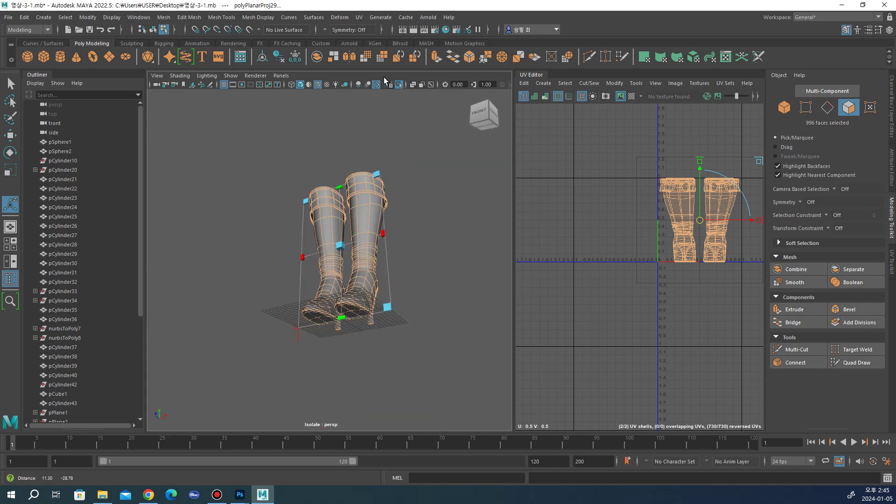
click(326, 31)
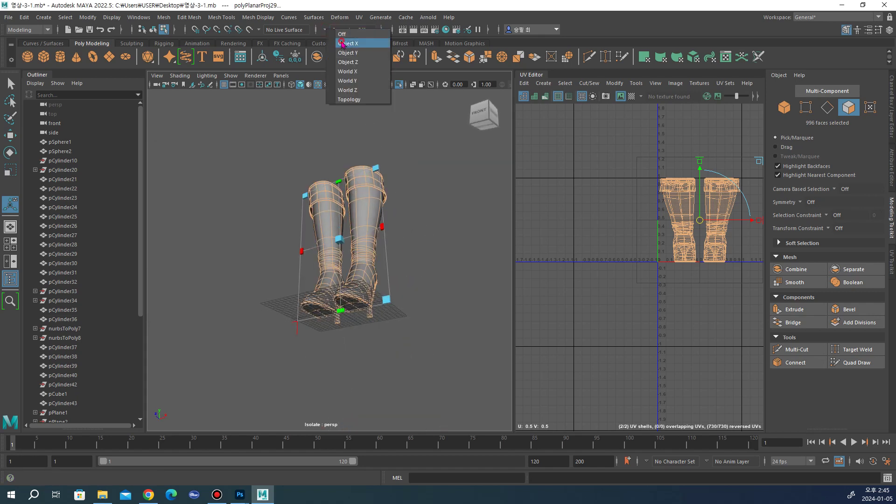
click(342, 44)
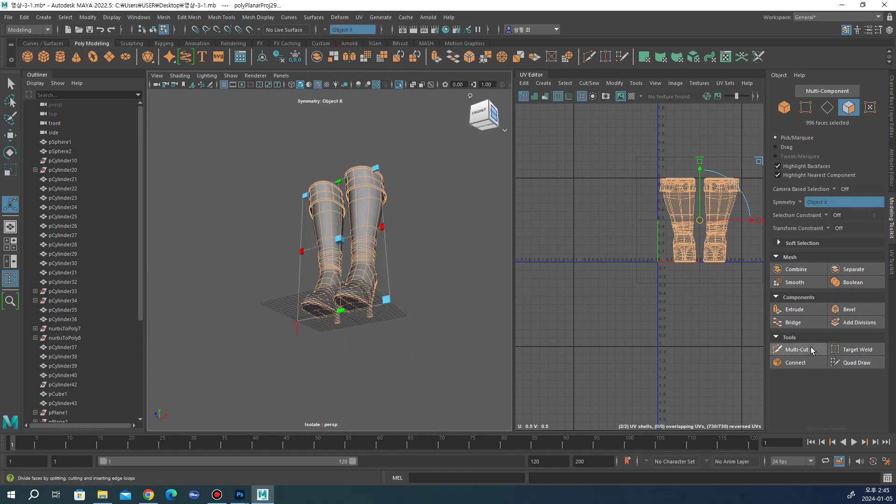
click(892, 252)
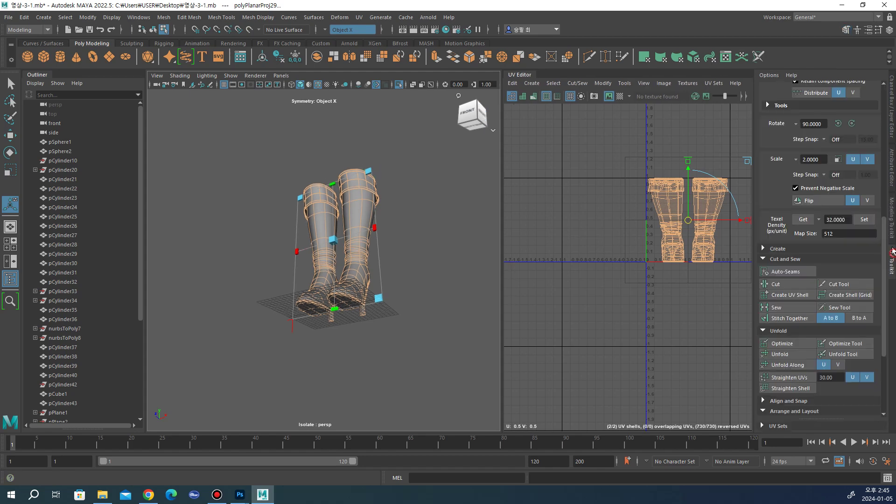
scroll(796, 99, up, 6)
Step: With the 3D Cut and Sew UV Tool in edge mode, cut seams along a boot edge and heel
click(799, 108)
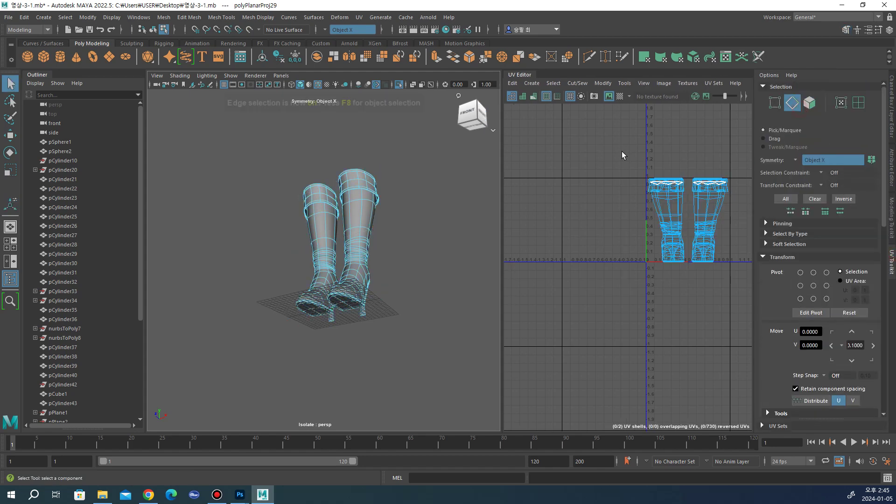
scroll(412, 285, up, 5)
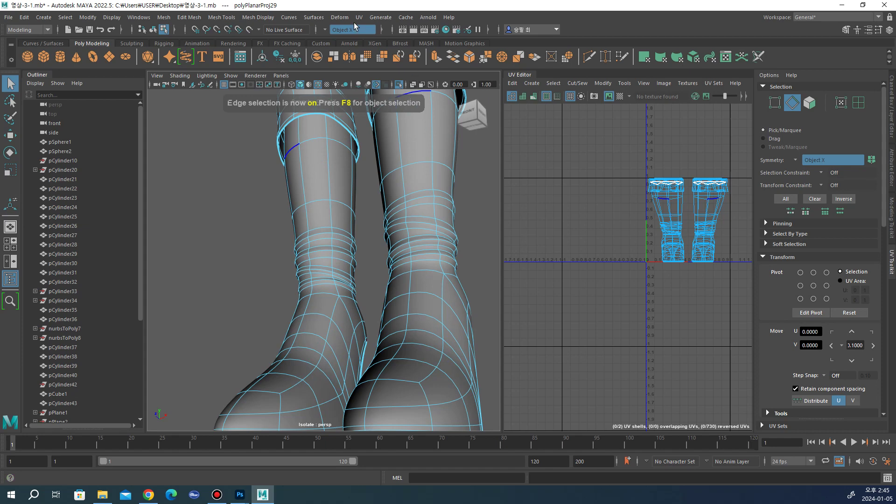
click(358, 18)
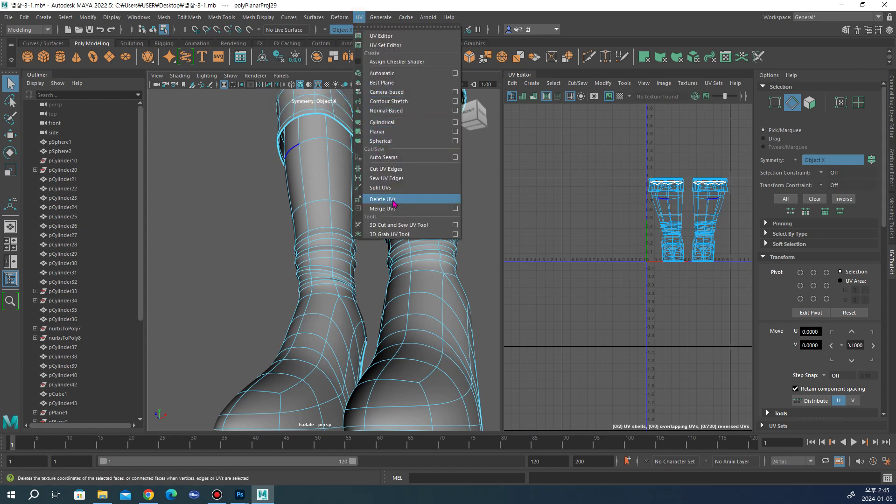
click(396, 225)
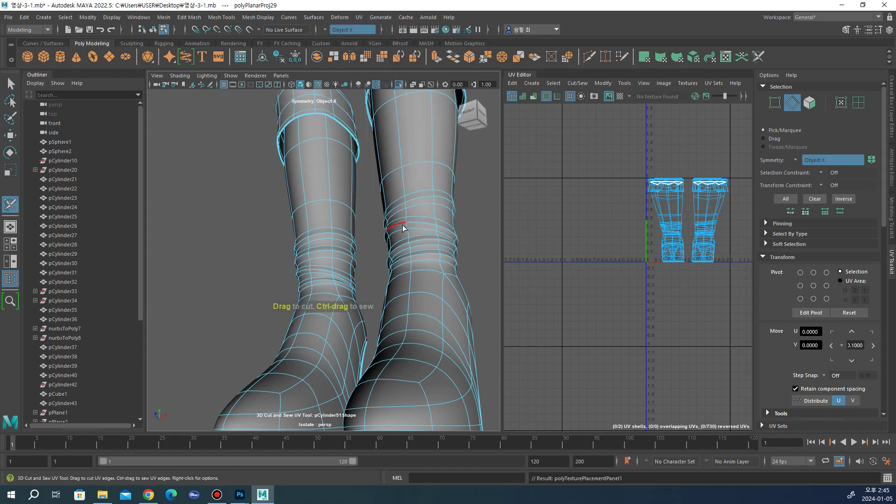
mouse_move(400, 226)
alt+mouse_down()
mouse_move(406, 236)
mouse_move(334, 278)
alt+mouse_up()
scroll(334, 278, up, 5)
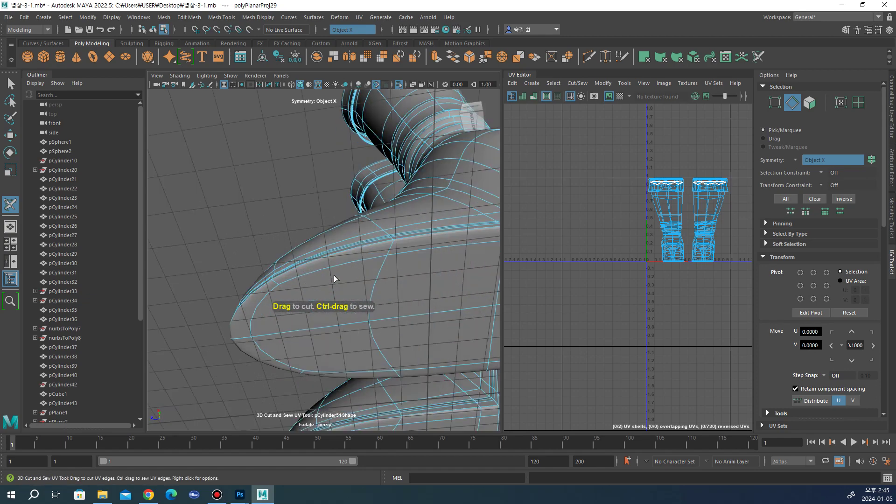
mouse_move(259, 290)
mouse_down()
mouse_move(284, 300)
mouse_move(346, 260)
mouse_up()
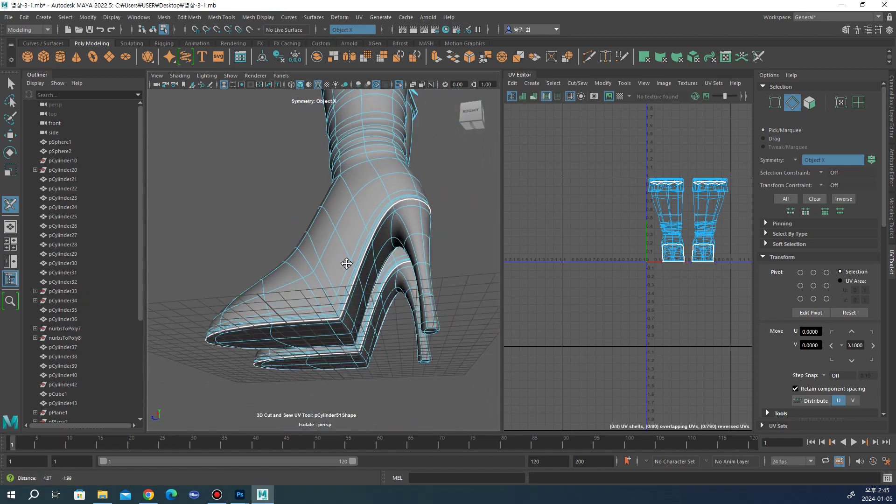
scroll(390, 277, up, 3)
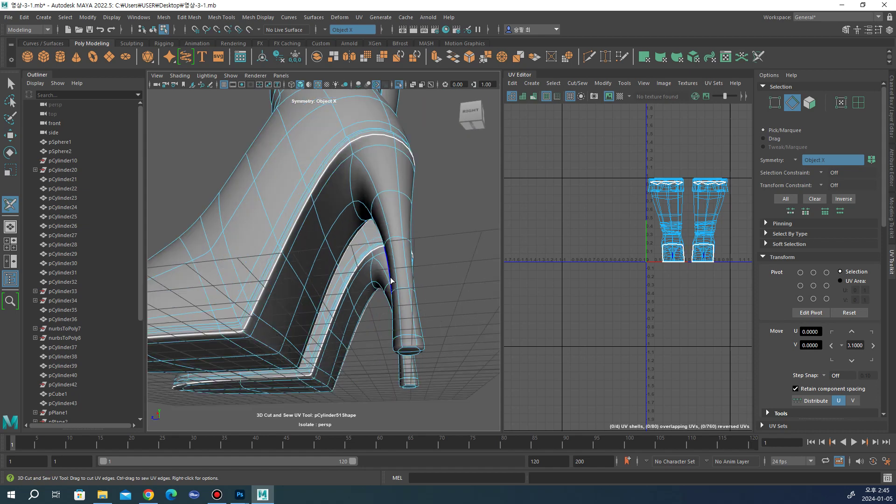
click(356, 185)
mouse_move(356, 184)
alt+mouse_down()
mouse_move(366, 202)
mouse_move(367, 180)
alt+mouse_up()
click(369, 201)
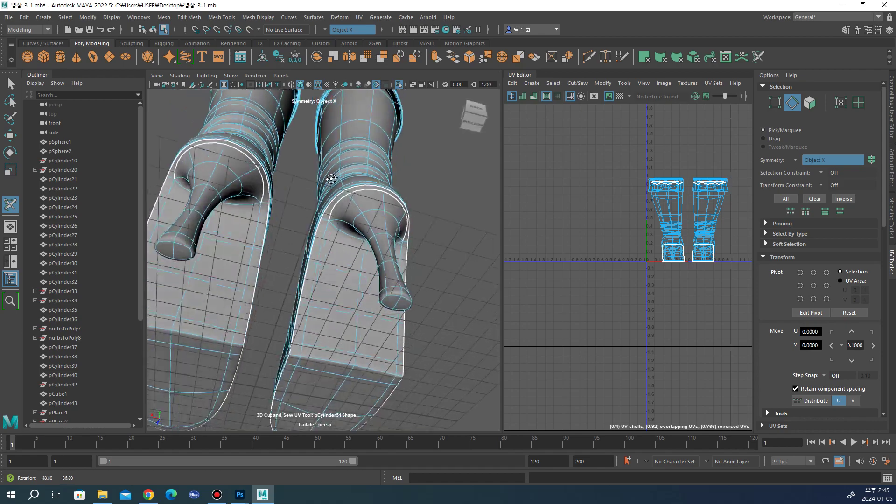
Step: Cut further seams along the heel edges, viewed from behind and underneath
click(329, 152)
alt+drag(330, 151, 357, 166)
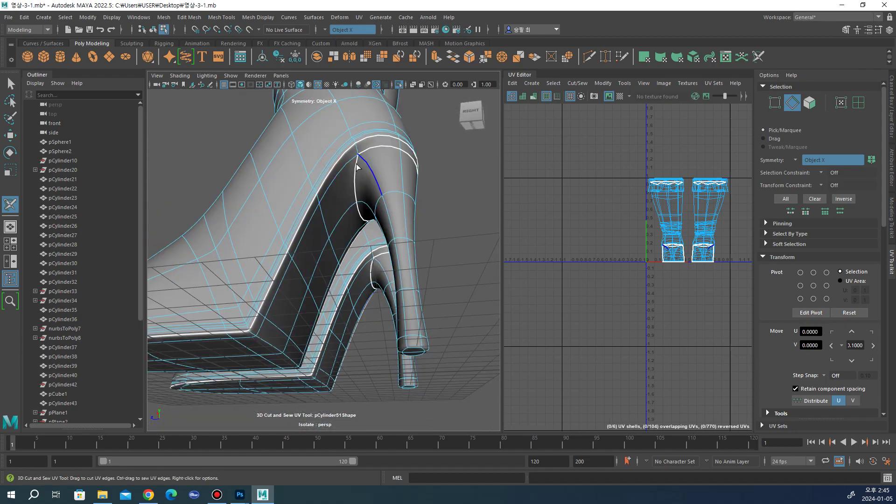
mouse_move(370, 220)
alt+mouse_down()
mouse_move(298, 174)
mouse_move(376, 170)
mouse_move(379, 159)
alt+mouse_up()
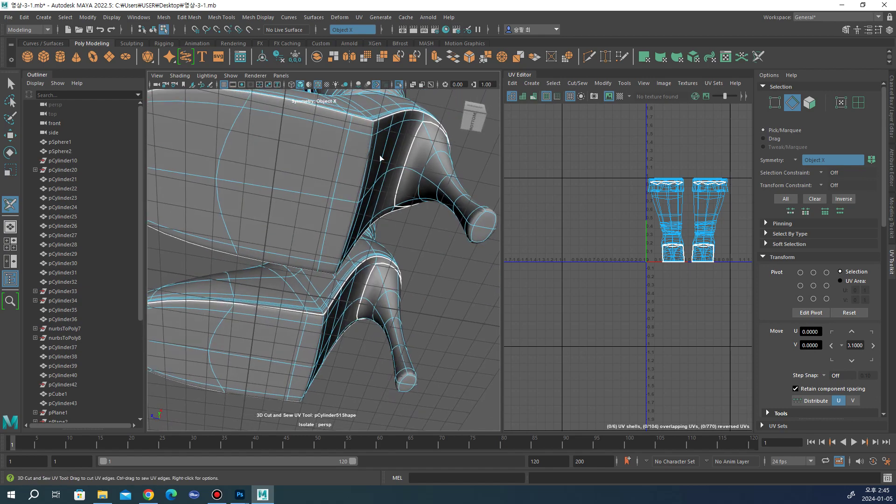
scroll(462, 223, up, 3)
alt+middle_drag(466, 200, 351, 226)
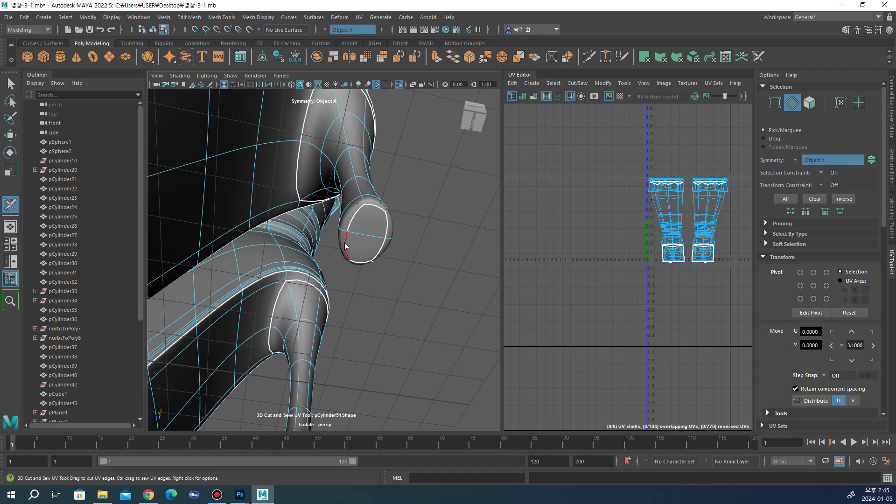
alt+drag(375, 280, 320, 298)
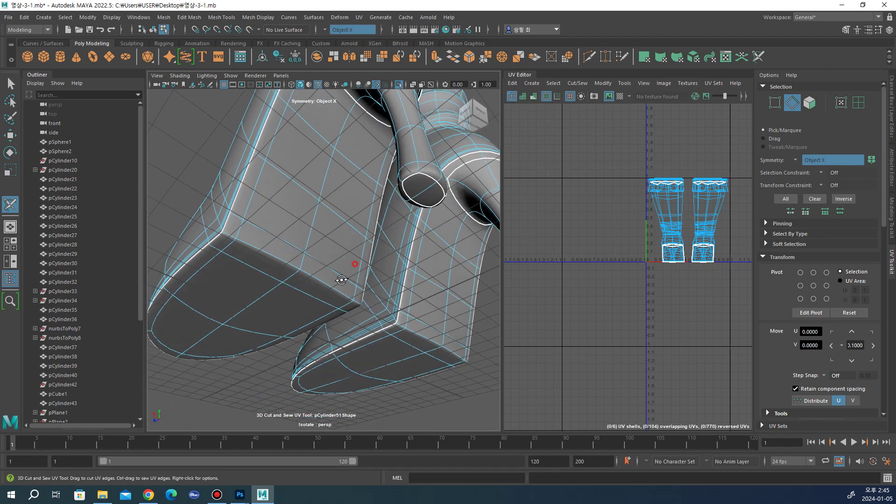
scroll(355, 275, down, 3)
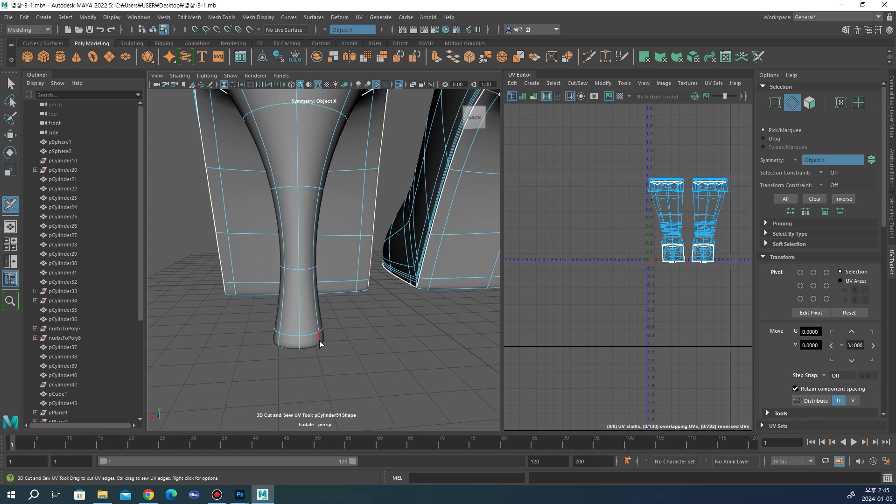
mouse_move(372, 343)
alt+mouse_down()
mouse_move(396, 314)
mouse_move(460, 299)
mouse_move(438, 274)
mouse_move(316, 278)
mouse_move(380, 226)
mouse_move(399, 242)
mouse_move(381, 266)
mouse_move(360, 231)
mouse_move(294, 303)
mouse_move(262, 280)
alt+mouse_up()
click(380, 226)
scroll(261, 279, up, 3)
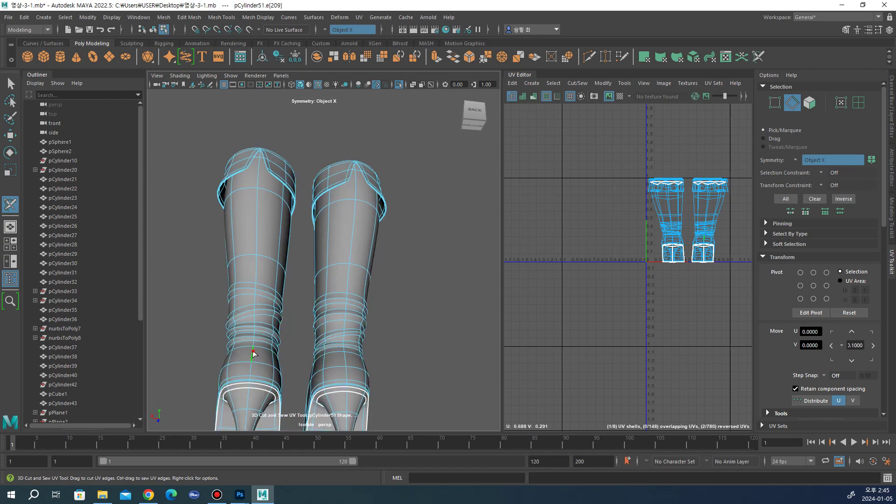
Step: Cut a seam loop down the back of both boots
double_click(253, 354)
alt+drag(271, 172, 285, 136)
alt+right_drag(284, 136, 383, 181)
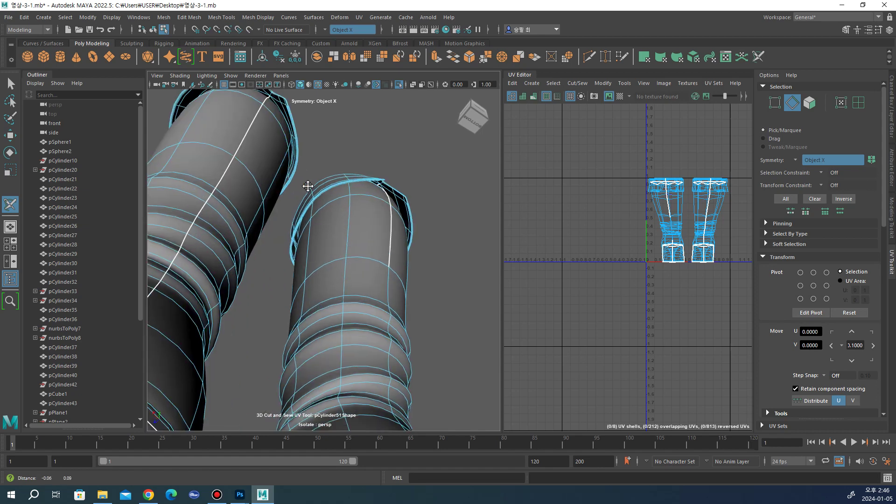
scroll(383, 181, up, 2)
scroll(411, 224, up, 3)
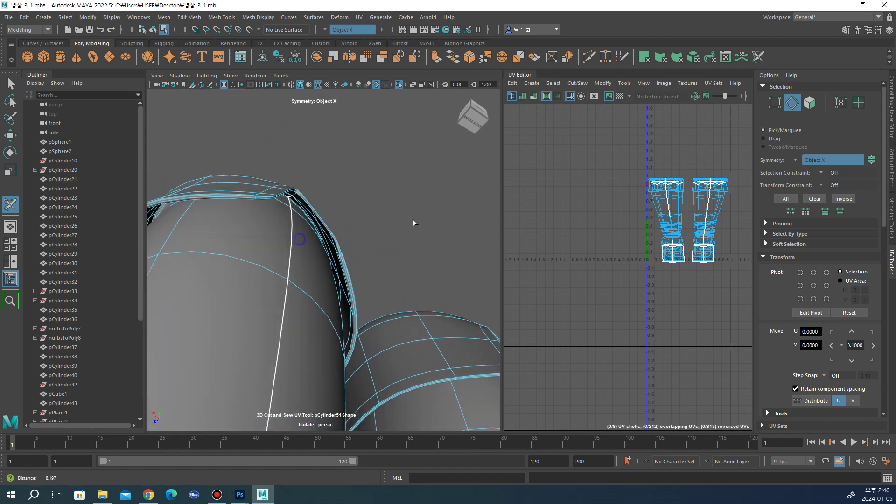
scroll(360, 184, up, 3)
scroll(272, 250, up, 3)
scroll(278, 253, up, 1)
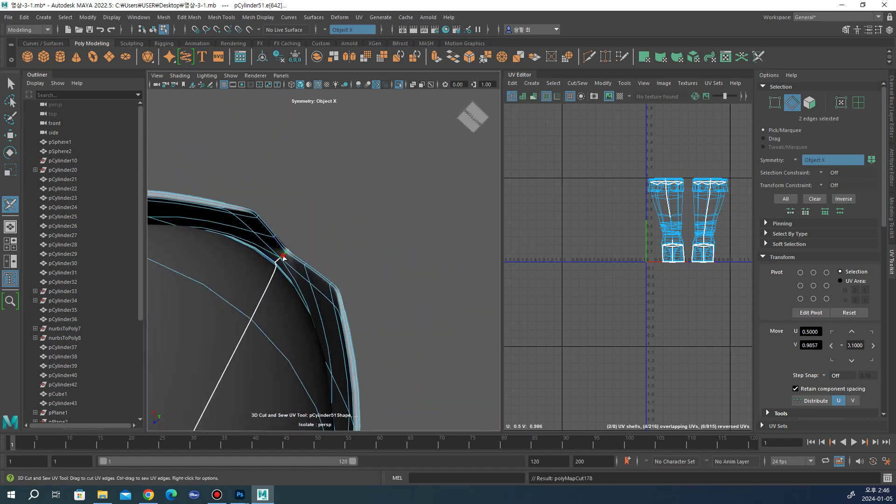
Step: Cut seams around the boot cuffs and down the cuff's vertical edge
click(283, 256)
mouse_move(286, 230)
alt+mouse_down()
mouse_move(340, 224)
mouse_move(240, 226)
mouse_move(296, 199)
mouse_move(352, 214)
mouse_move(209, 208)
mouse_move(376, 198)
mouse_move(257, 196)
mouse_move(244, 164)
mouse_move(256, 116)
mouse_move(196, 189)
mouse_move(321, 161)
mouse_move(328, 184)
mouse_move(290, 200)
alt+mouse_up()
mouse_move(269, 154)
alt+mouse_down()
mouse_move(309, 195)
mouse_move(317, 178)
alt+mouse_up()
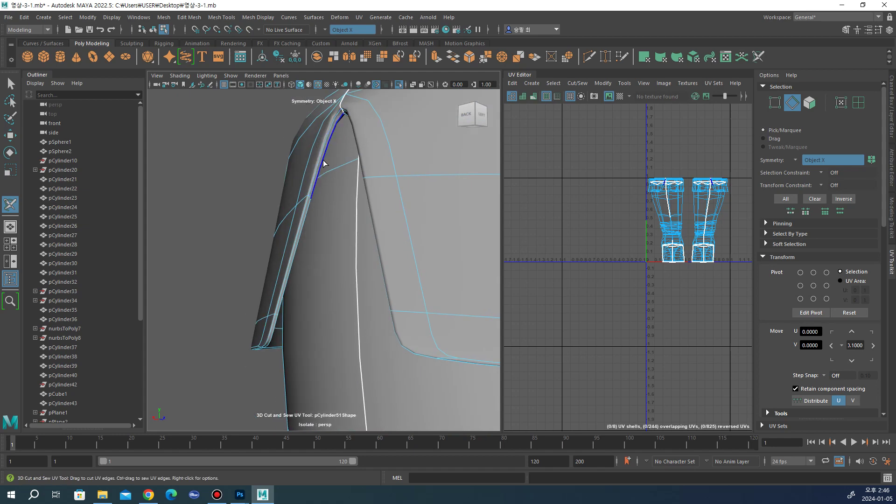
mouse_move(324, 162)
mouse_down()
mouse_move(368, 168)
mouse_move(393, 146)
mouse_move(398, 184)
mouse_move(488, 208)
mouse_move(508, 195)
mouse_up()
scroll(397, 183, down, 3)
scroll(354, 190, up, 3)
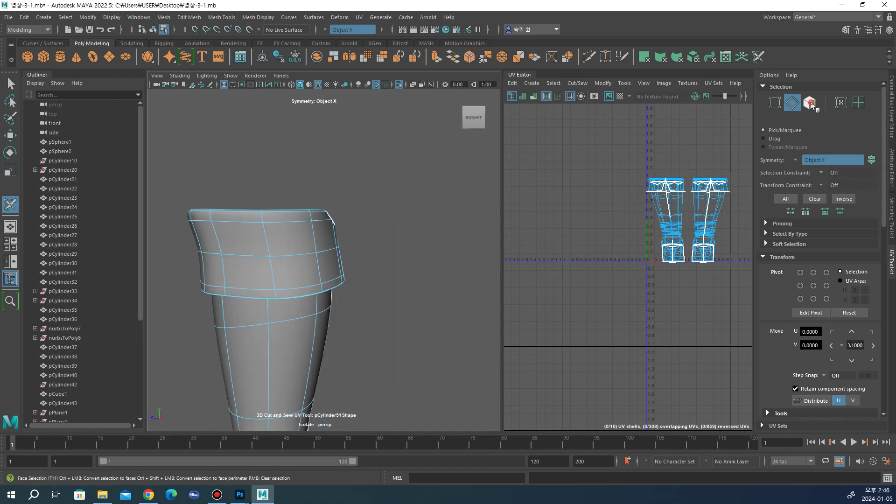
click(809, 102)
key(w)
scroll(331, 302, down, 5)
scroll(332, 302, down, 2)
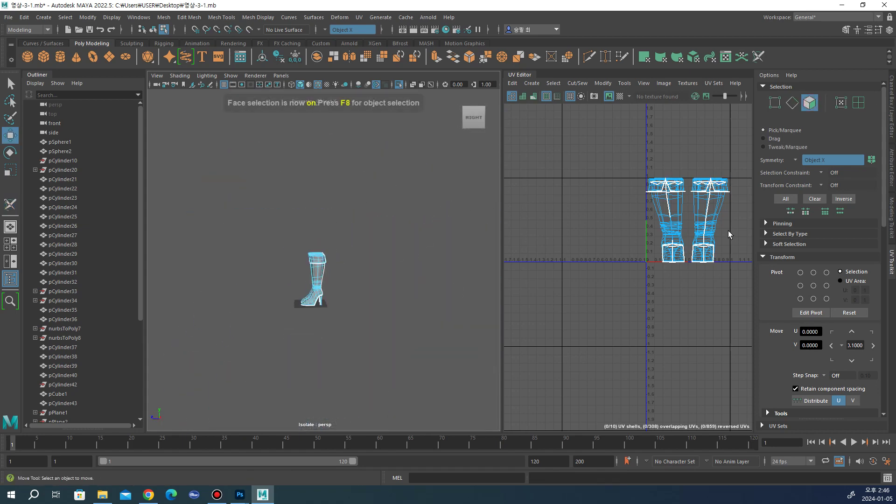
alt+middle_drag(728, 231, 581, 286)
scroll(580, 286, up, 2)
drag(509, 206, 647, 258)
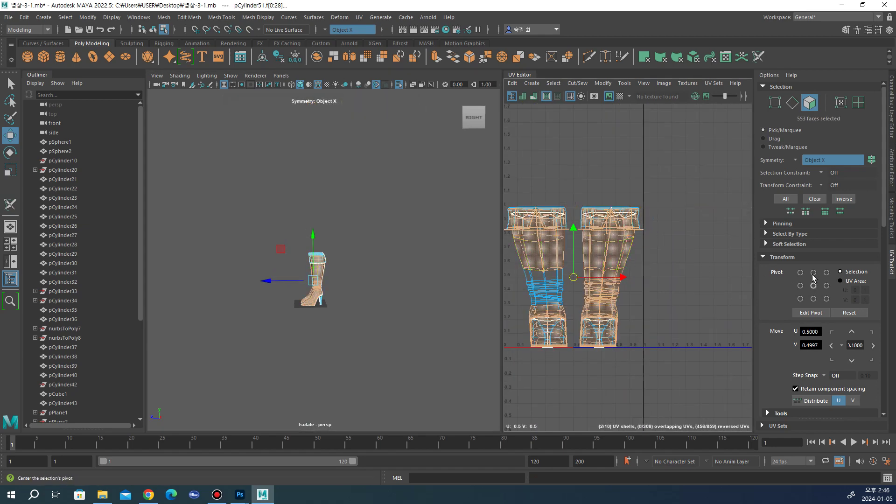
scroll(813, 279, down, 2)
scroll(805, 308, down, 2)
scroll(797, 337, down, 2)
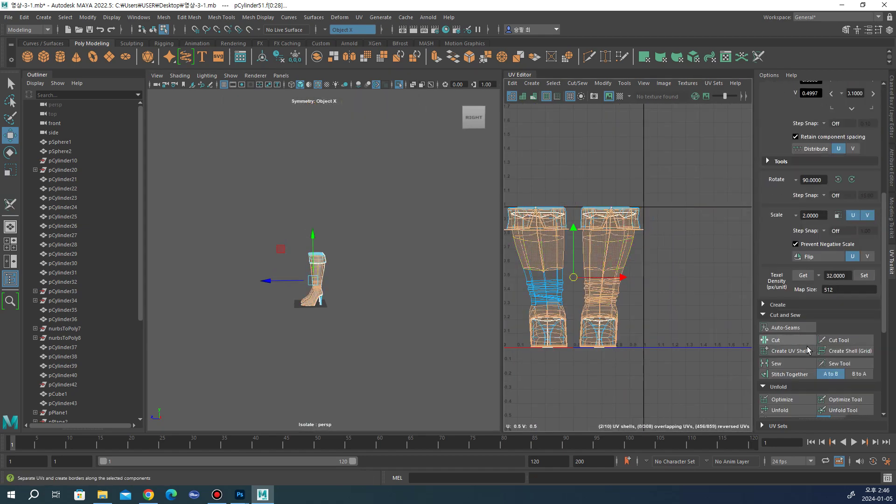
scroll(793, 368, down, 1)
click(797, 356)
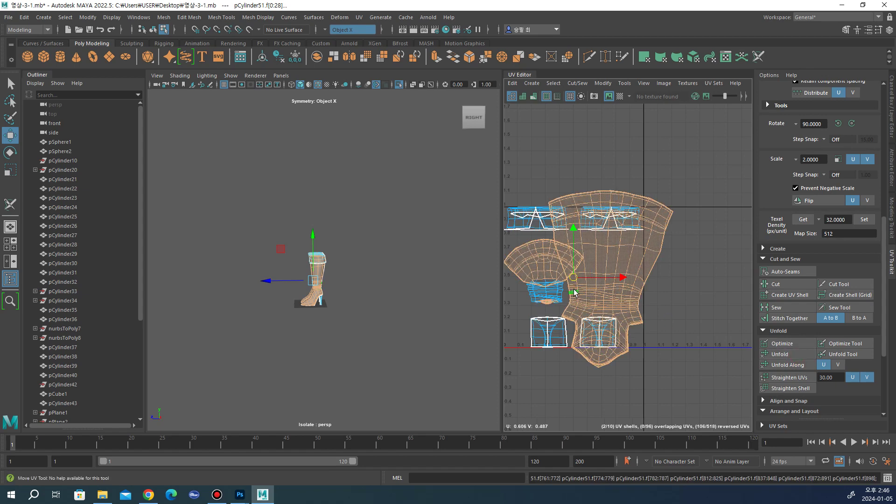
scroll(570, 285, down, 2)
drag(590, 280, 679, 276)
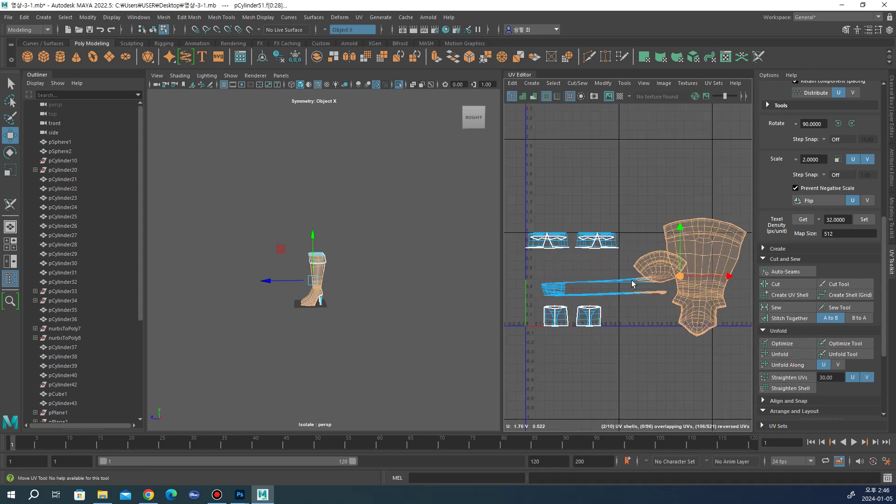
key(ctrl+z)
mouse_move(379, 304)
alt+mouse_down()
mouse_move(339, 307)
mouse_move(361, 320)
mouse_move(406, 309)
alt+mouse_up()
scroll(338, 307, up, 3)
key(ctrl+z)
scroll(406, 310, up, 3)
scroll(782, 275, up, 3)
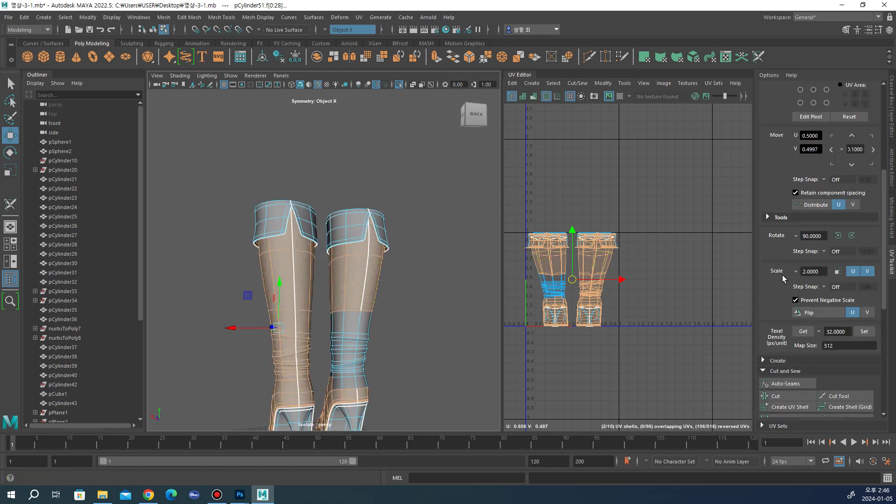
scroll(782, 275, up, 4)
scroll(782, 276, up, 4)
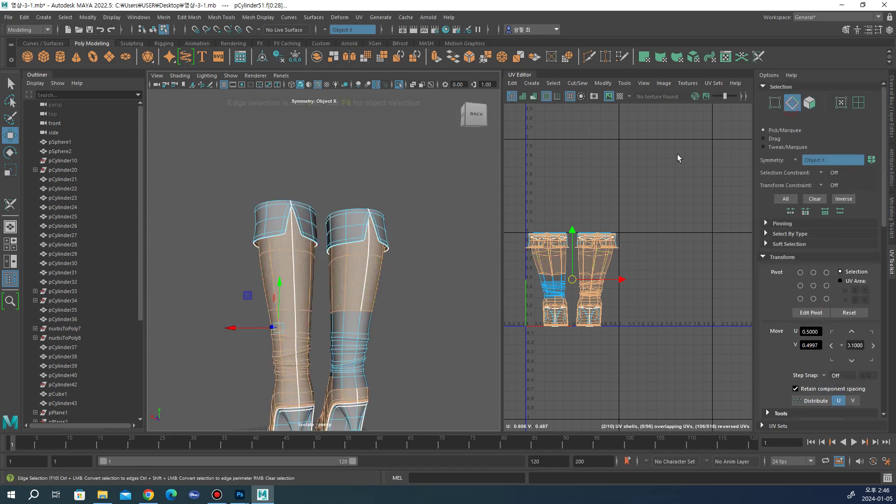
key(F10)
alt+drag(386, 342, 353, 342)
Step: Cut one more UV seam edge on the boots with 3D Cut and Sew
click(10, 205)
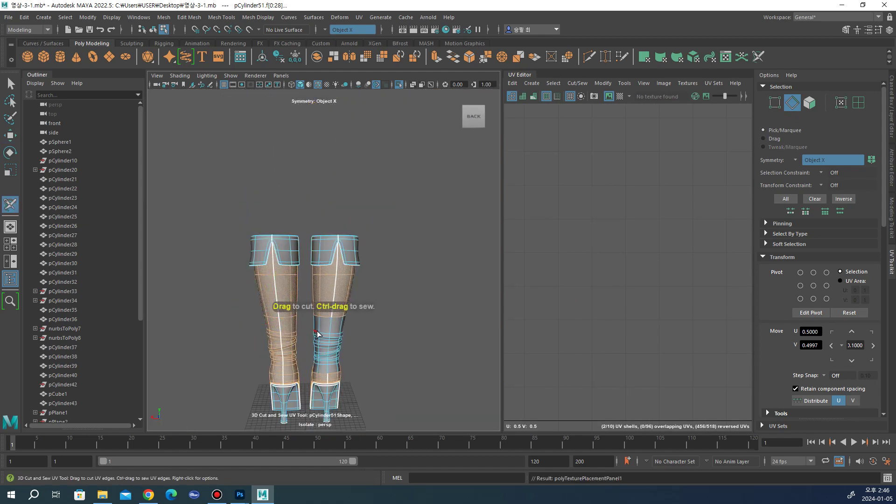
scroll(336, 358, up, 3)
click(335, 359)
alt+middle_drag(337, 361, 354, 327)
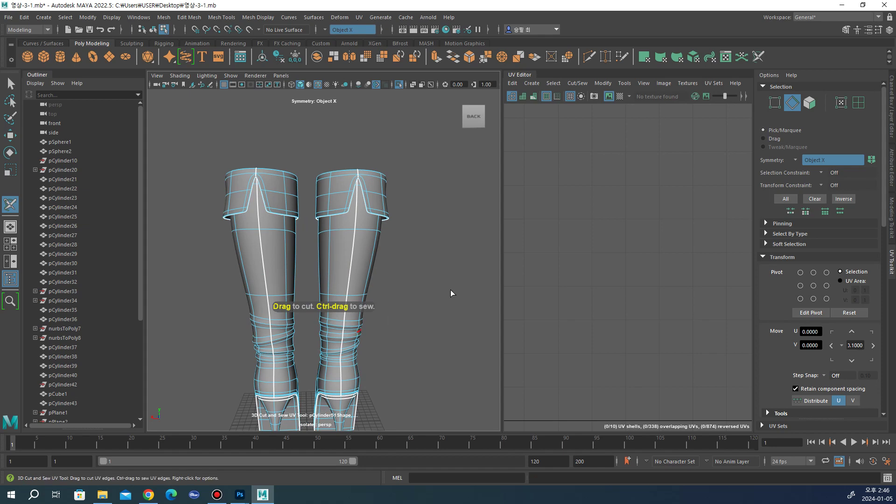
Step: Select the matching faces on both boots and unfold their UVs
key(w)
click(810, 102)
click(270, 256)
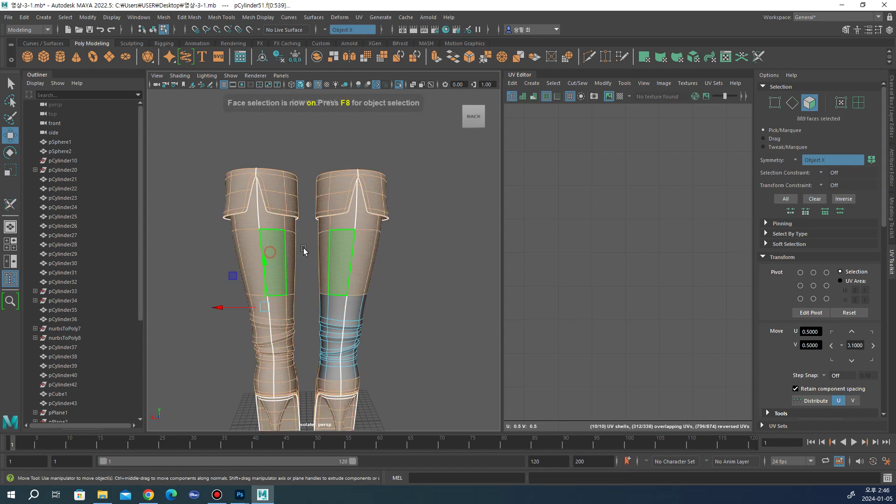
scroll(352, 310, down, 3)
alt+drag(352, 310, 490, 310)
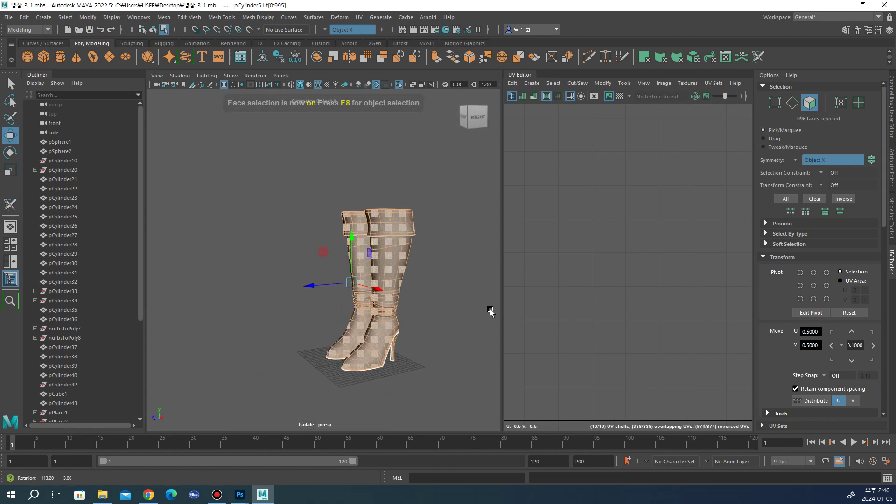
scroll(813, 307, down, 5)
scroll(813, 312, down, 3)
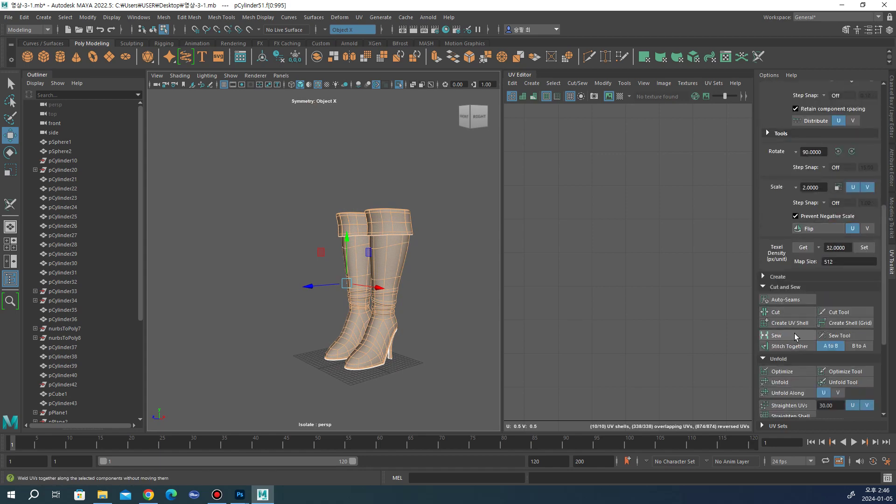
click(785, 381)
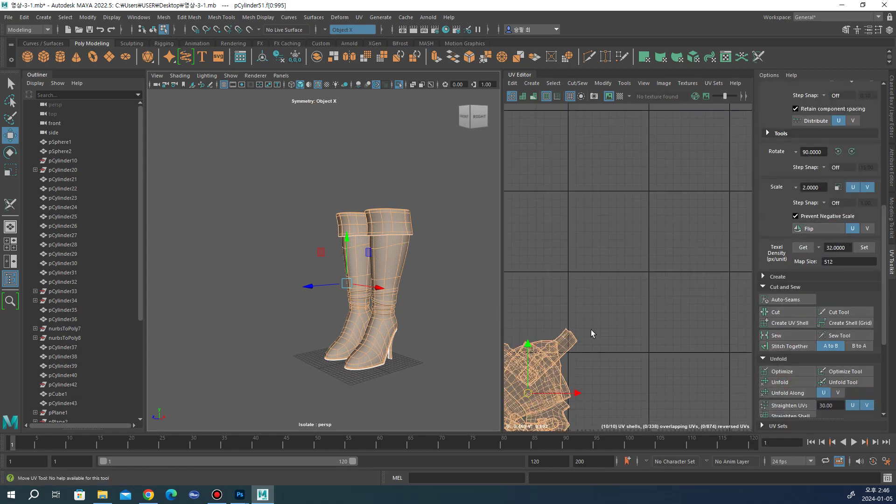
Step: Move the unfolded boot shell up-right, then undo two trial moves of a single shell
scroll(591, 329, down, 3)
scroll(623, 316, down, 1)
middle_drag(623, 316, 691, 245)
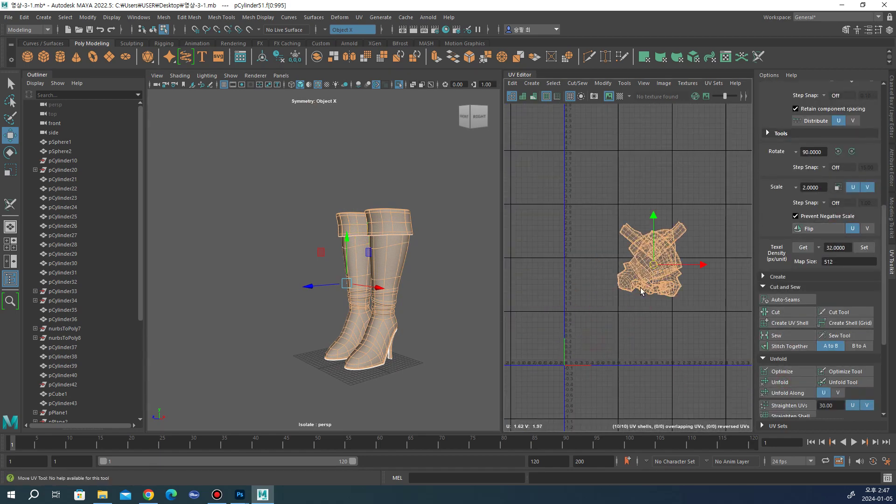
click(621, 306)
double_click(627, 286)
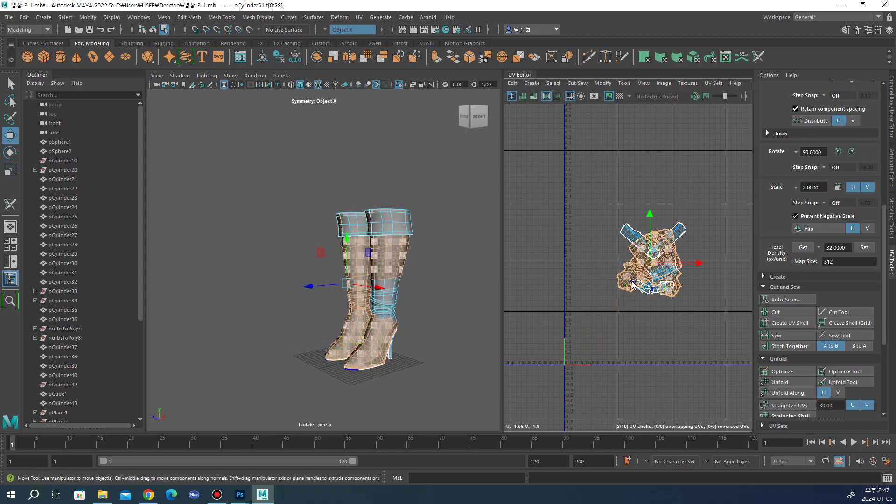
drag(652, 265, 581, 277)
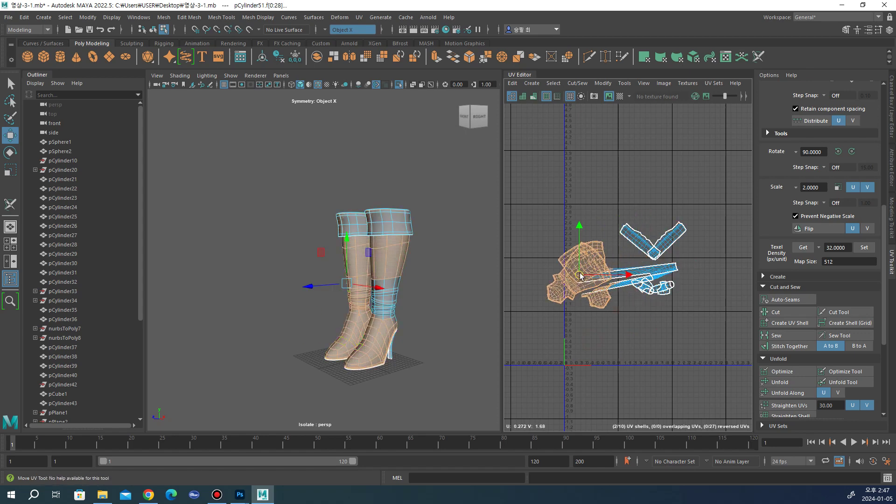
scroll(583, 285, up, 2)
scroll(585, 289, up, 2)
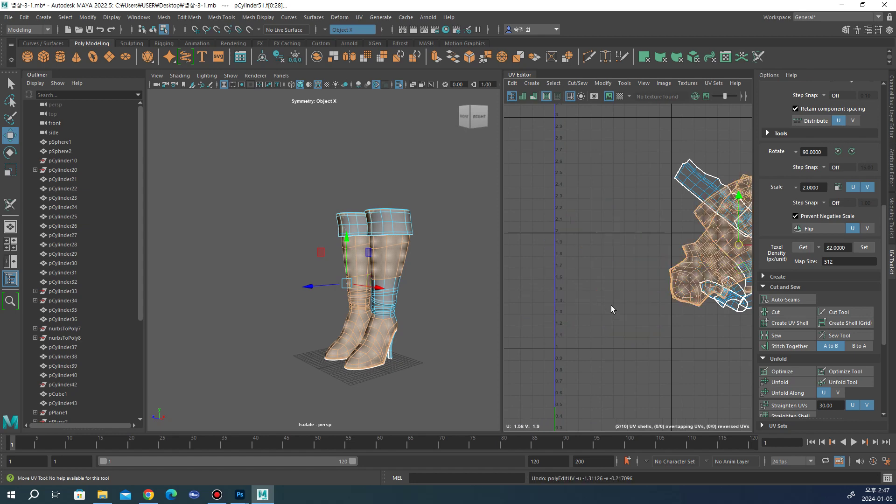
key(ctrl+z)
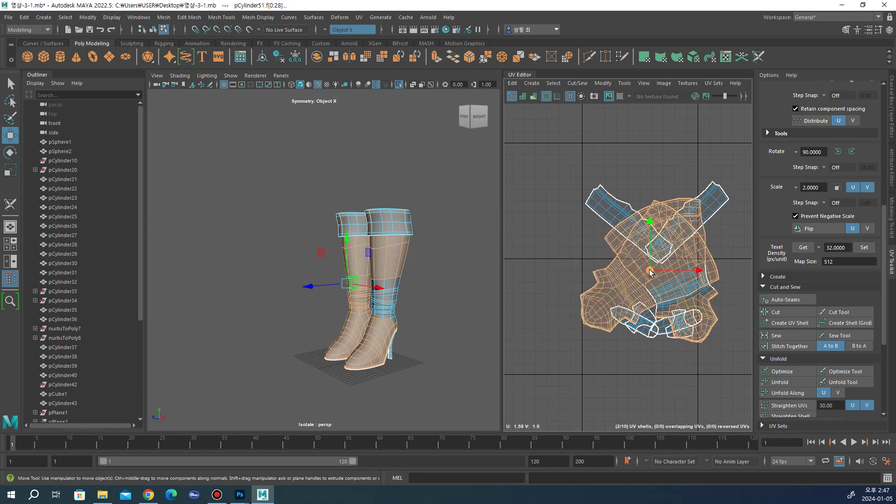
drag(651, 274, 551, 272)
key(ctrl+z)
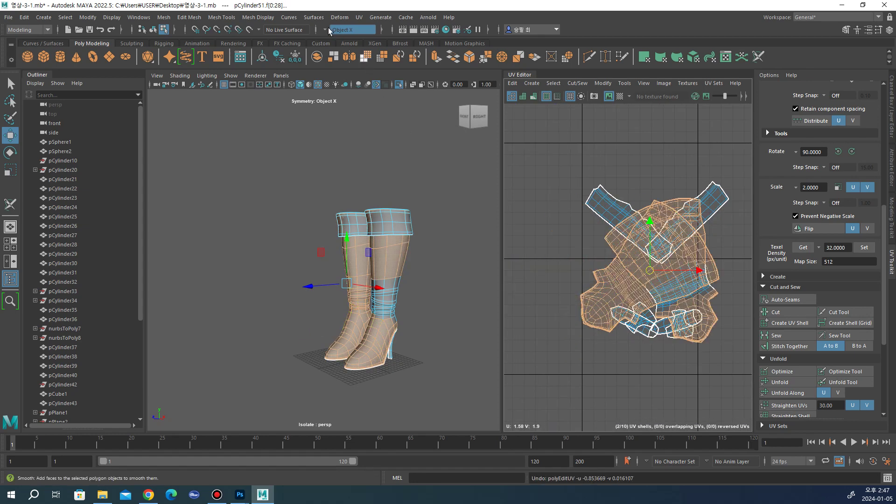
click(327, 28)
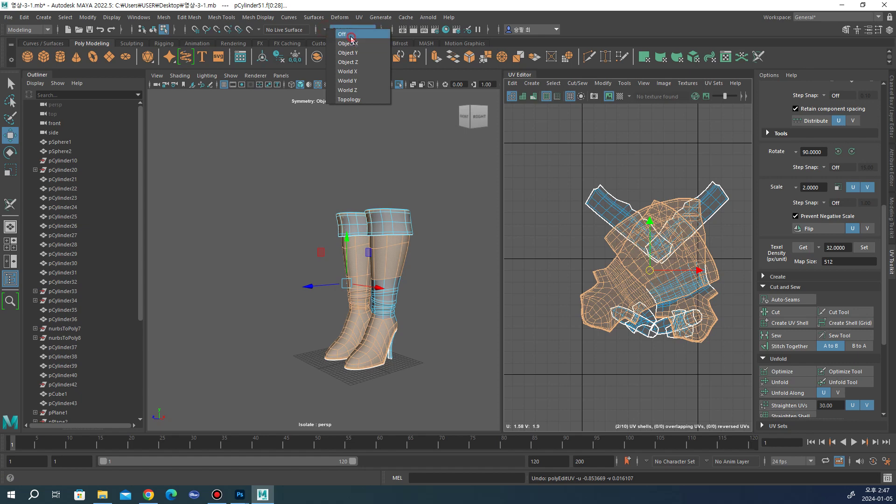
Step: With symmetry off, move three boot shells, including the cuff strip, apart up and left
click(351, 35)
double_click(642, 272)
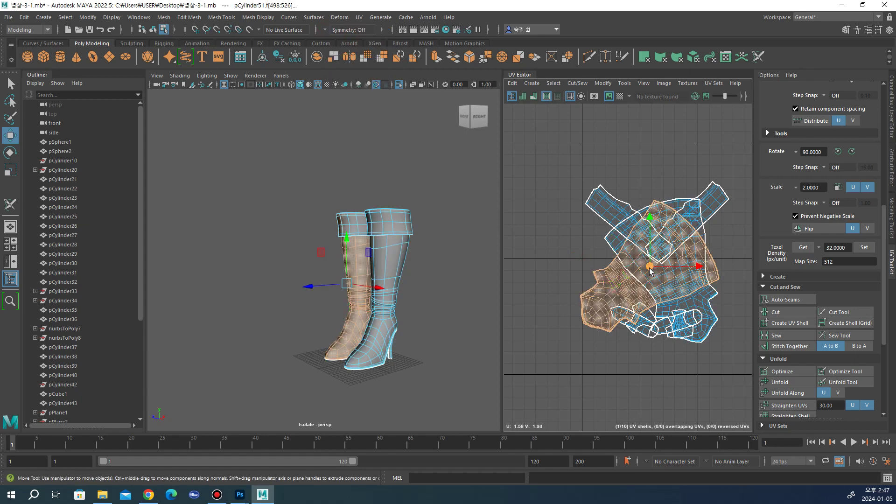
mouse_move(651, 271)
mouse_down()
mouse_move(567, 264)
mouse_move(499, 209)
mouse_up()
double_click(666, 273)
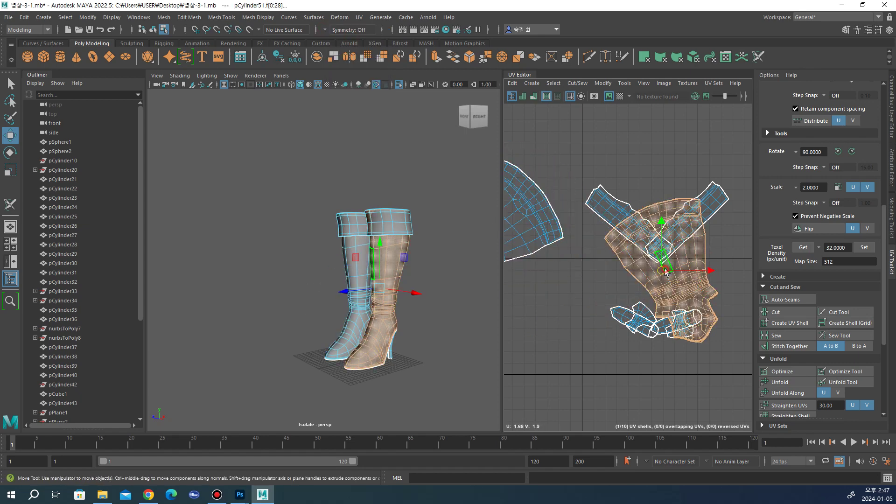
scroll(664, 268, down, 2)
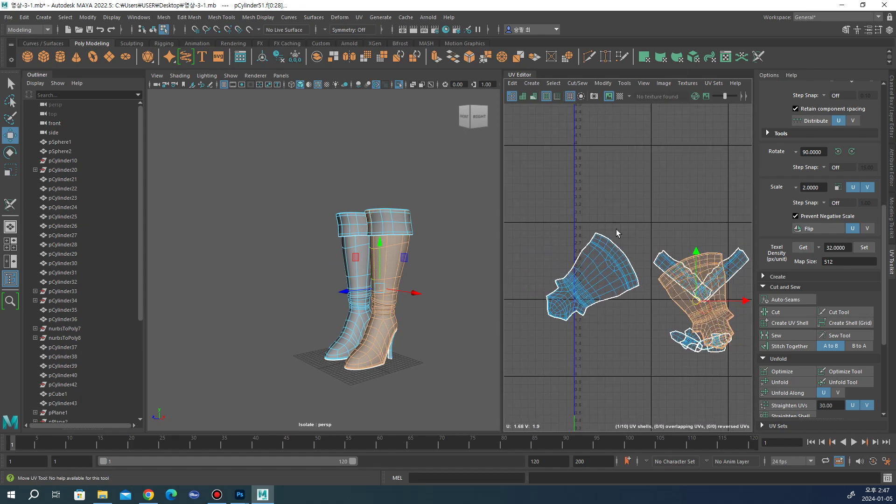
drag(695, 298, 625, 196)
double_click(673, 271)
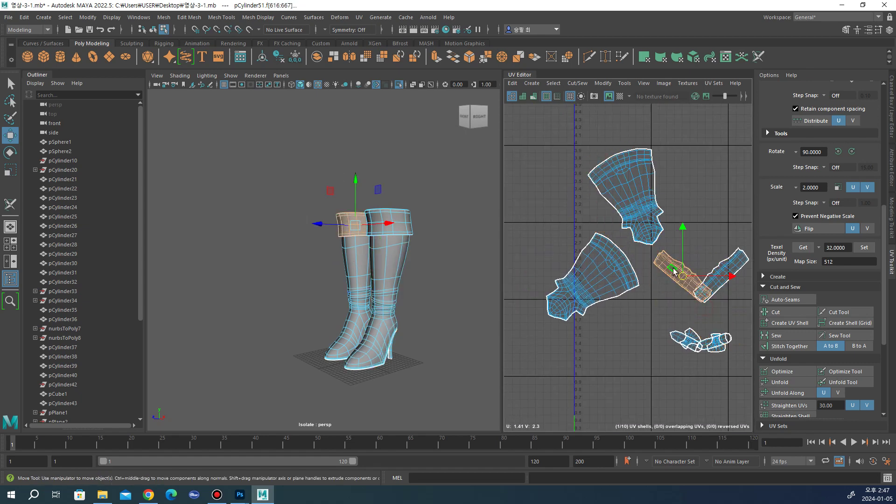
drag(669, 273, 532, 211)
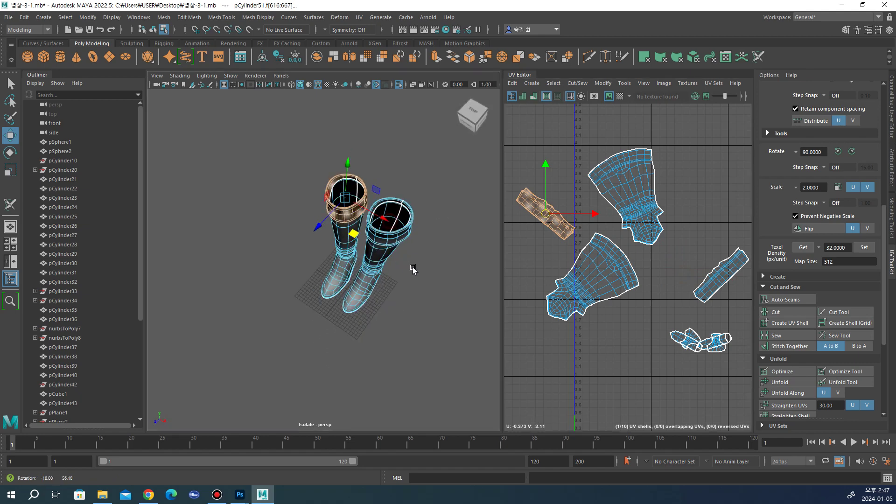
Step: Spread the small heel piece, another small shell and the T-shaped shell away from the cluster
mouse_move(383, 279)
alt+mouse_down()
mouse_move(481, 231)
mouse_move(350, 224)
mouse_move(373, 152)
mouse_move(364, 219)
alt+mouse_up()
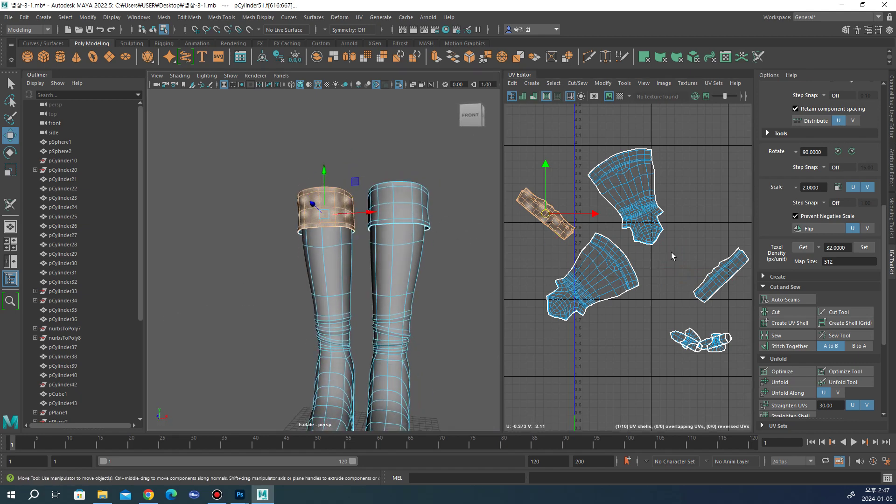
alt+middle_drag(711, 270, 670, 294)
click(679, 303)
drag(679, 303, 668, 215)
scroll(627, 379, up, 3)
click(650, 360)
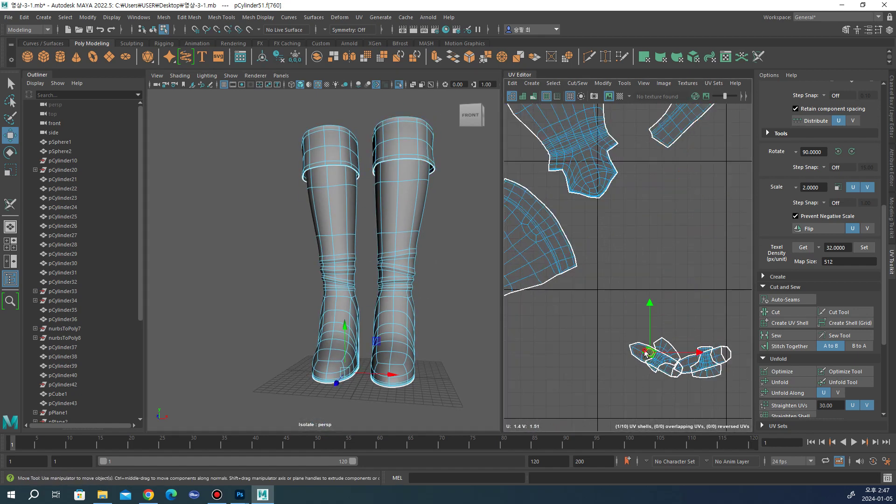
drag(659, 364, 531, 368)
click(658, 356)
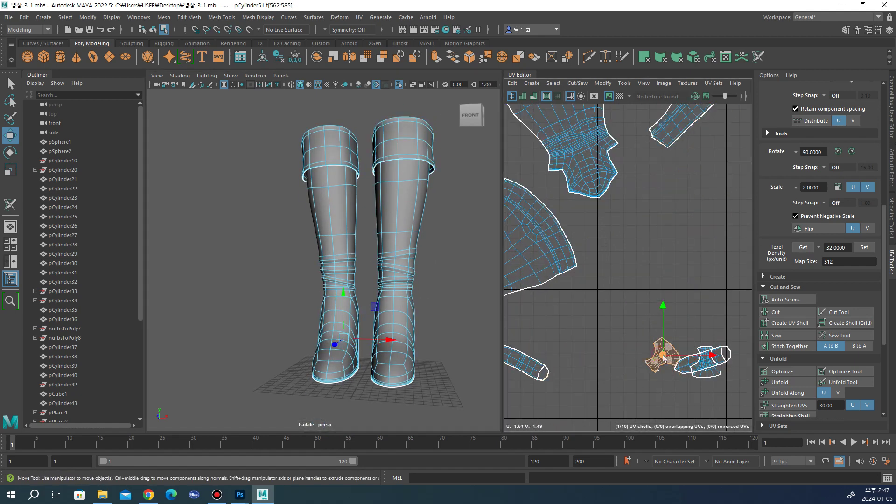
drag(658, 356, 567, 340)
Step: Move the elongated shell down-left and the cup-shaped shell up-left, clear of the others
click(699, 362)
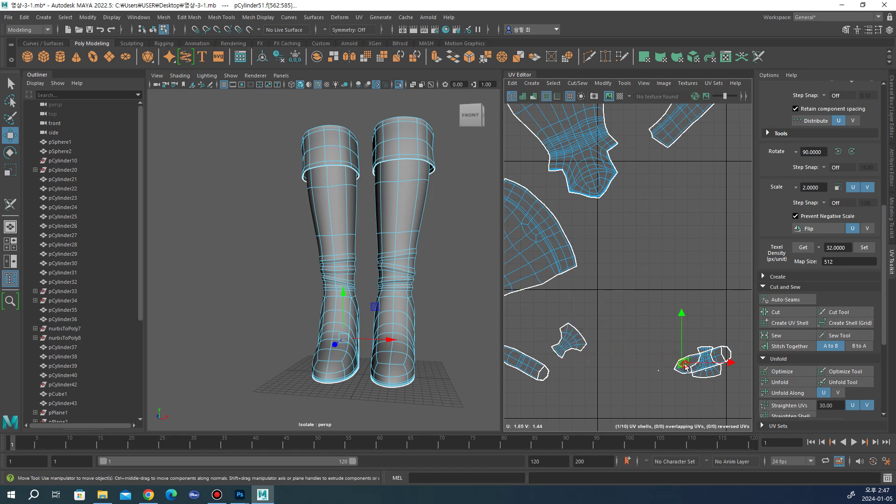
drag(705, 364, 563, 397)
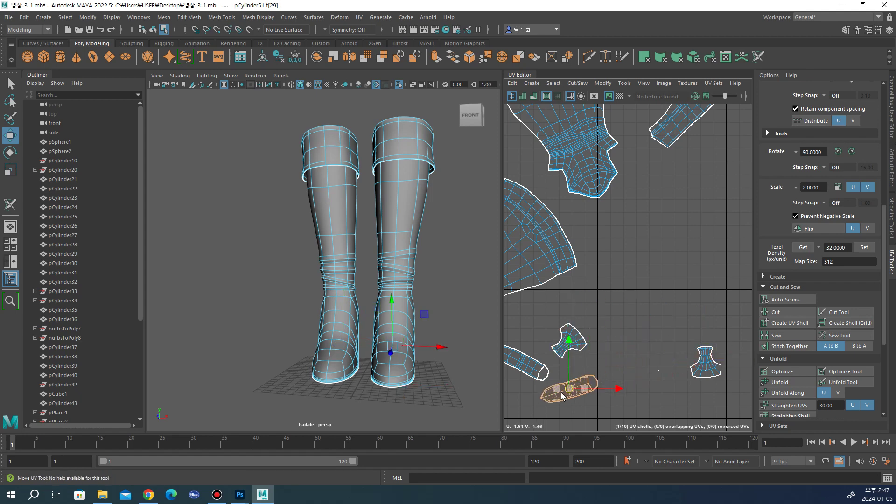
click(714, 367)
drag(699, 360, 641, 331)
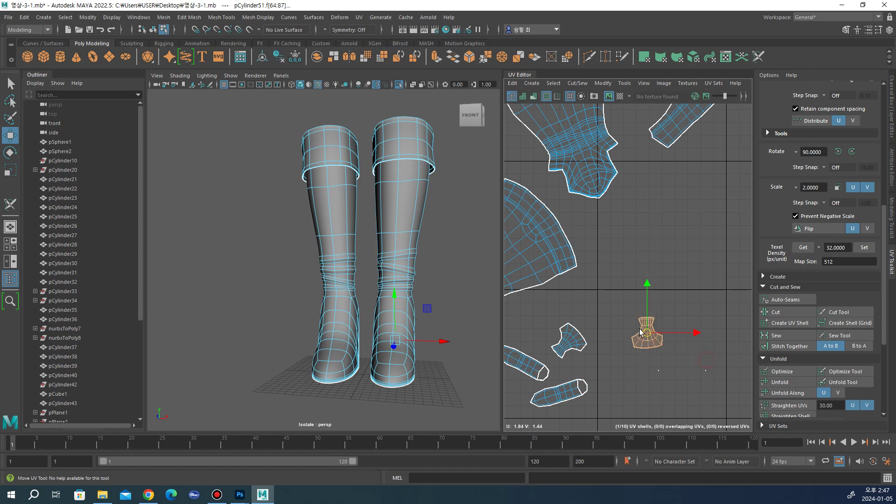
click(676, 371)
mouse_move(456, 326)
alt+mouse_down()
mouse_move(440, 257)
mouse_move(448, 220)
alt+mouse_up()
scroll(590, 288, down, 5)
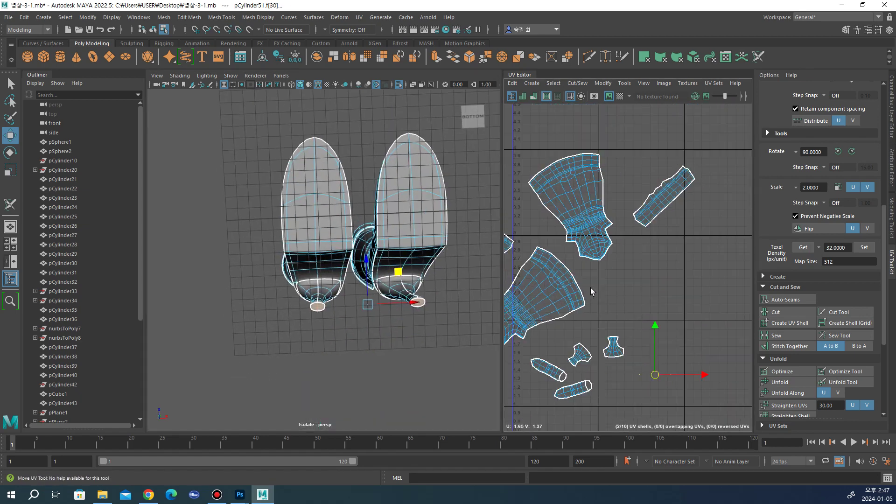
Step: Check the boot's large upper shell from a low angle, view all shells, and clear the selection
click(584, 247)
mouse_move(444, 250)
alt+mouse_down()
mouse_move(409, 235)
mouse_move(411, 279)
alt+mouse_up()
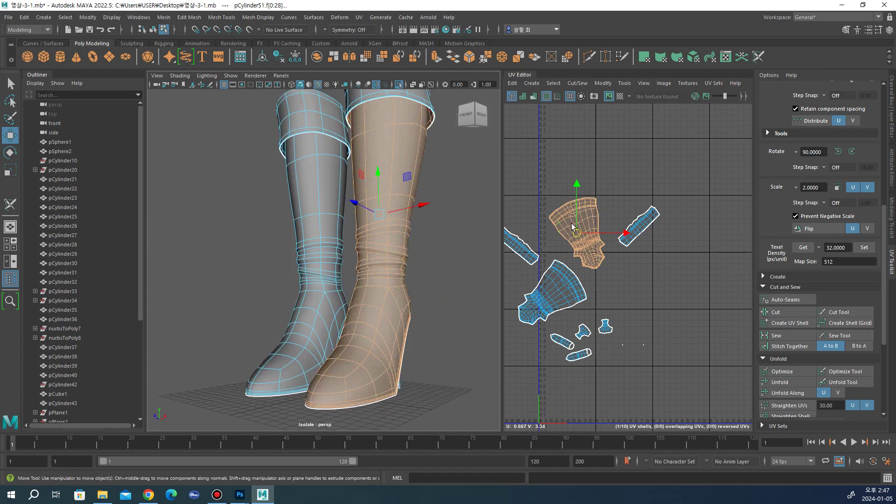
scroll(576, 229, down, 5)
alt+middle_drag(576, 229, 622, 236)
scroll(793, 177, up, 9)
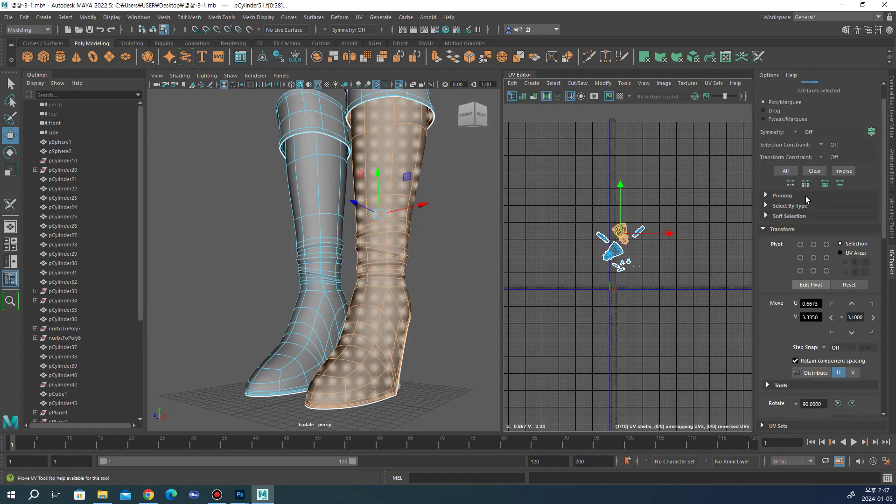
scroll(832, 104, up, 1)
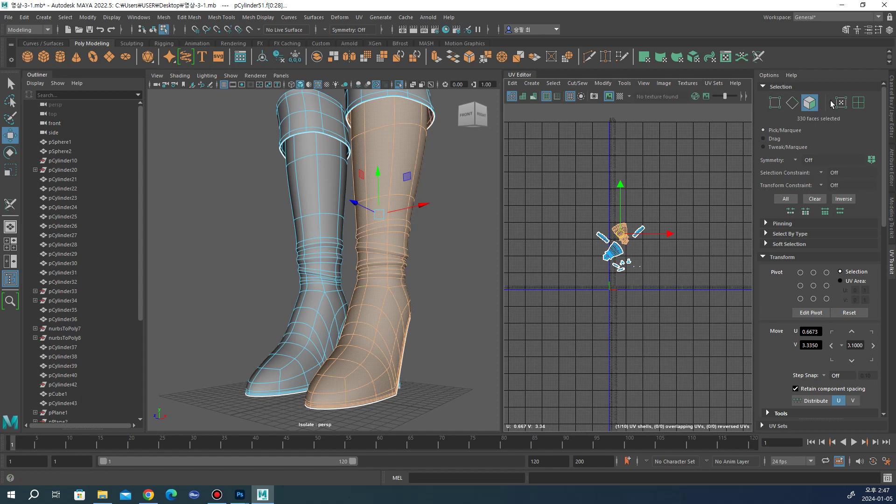
click(657, 179)
Step: Exit isolation to show the whole outfit and frame the boots
key(ctrl+1)
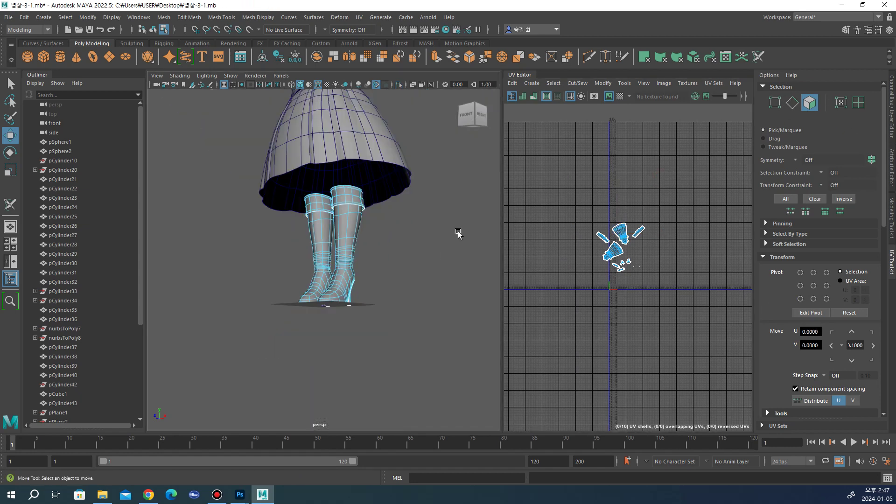
alt+drag(464, 247, 441, 318)
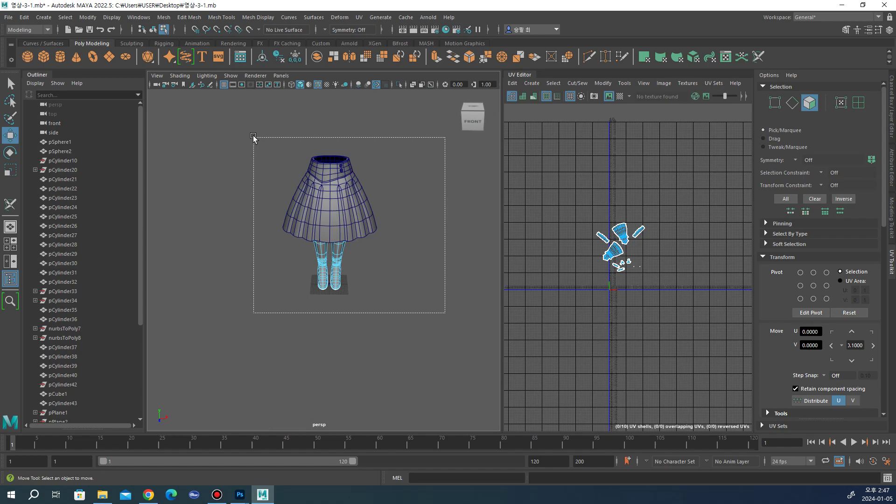
drag(253, 138, 253, 137)
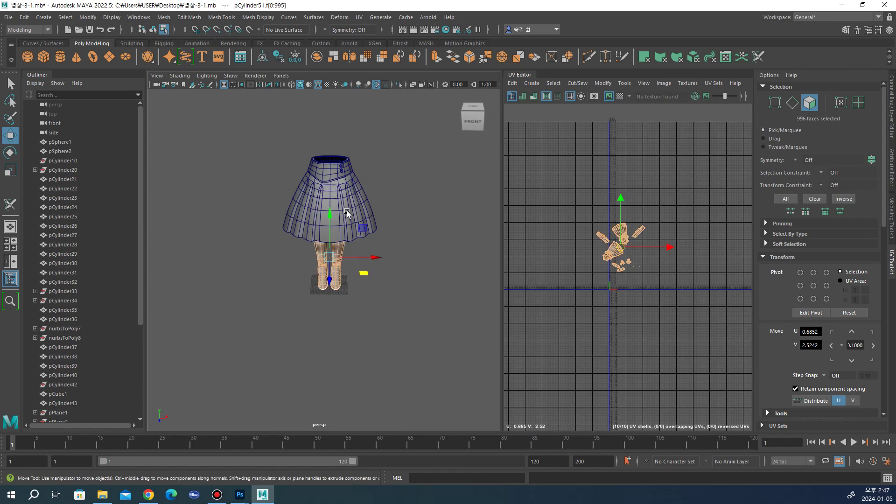
key(f)
click(891, 173)
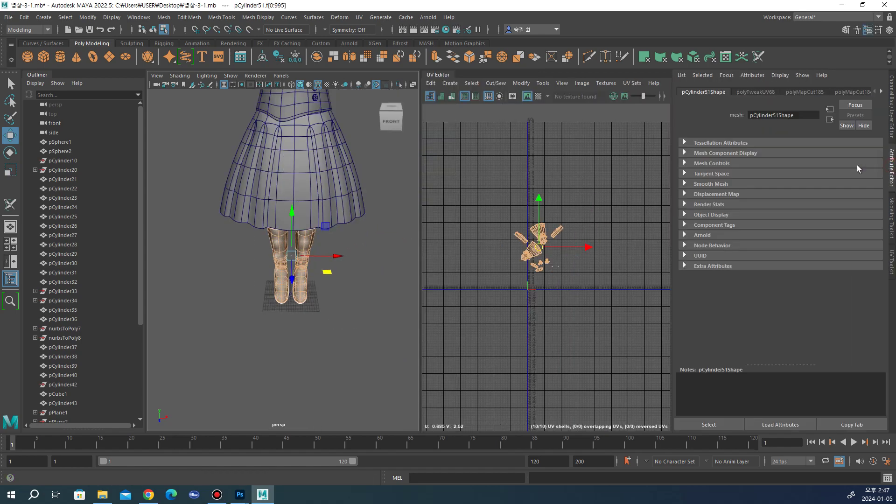
click(892, 212)
Step: Marquee-select the skirt and boots together as whole objects
click(784, 108)
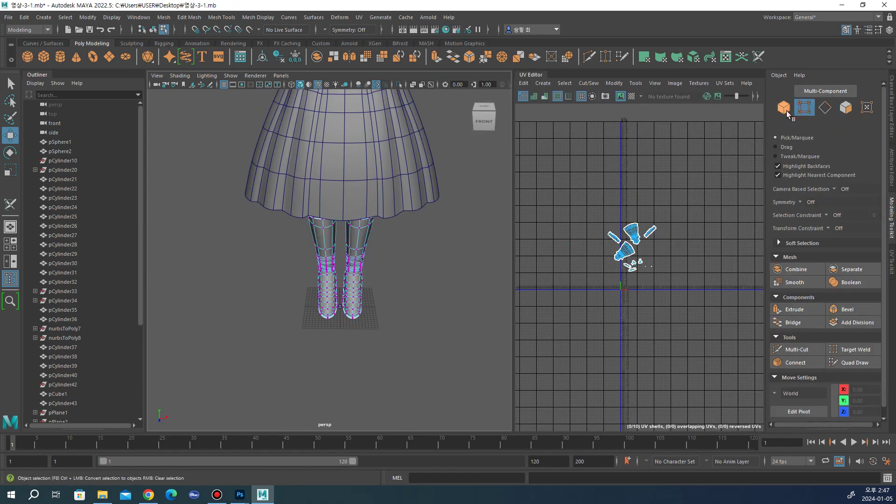
click(457, 209)
scroll(457, 209, down, 3)
drag(250, 122, 459, 348)
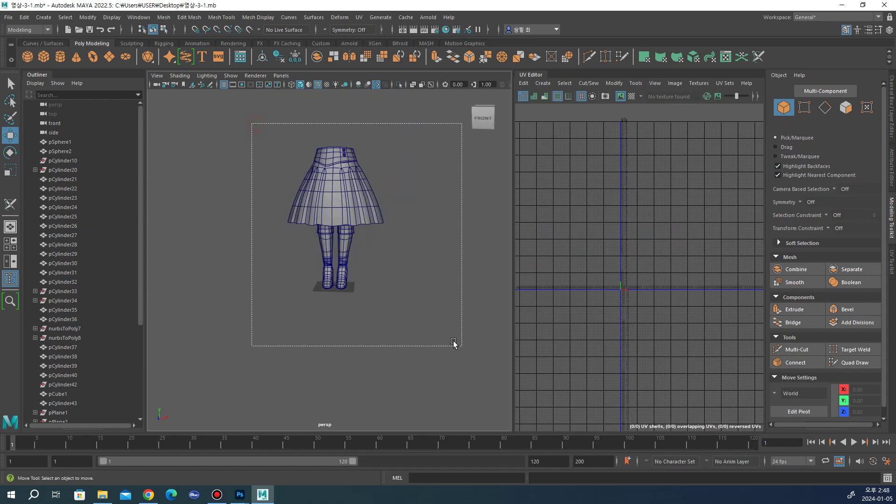
click(891, 263)
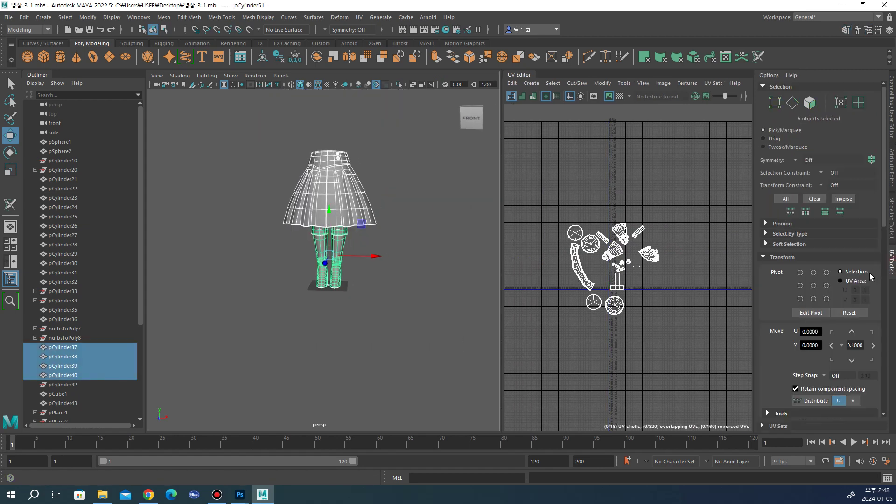
Step: Run Layout to pack all selected UV shells into the 0–1 tile and frame them
scroll(838, 343, down, 5)
scroll(838, 342, down, 3)
scroll(838, 343, down, 3)
scroll(838, 342, down, 3)
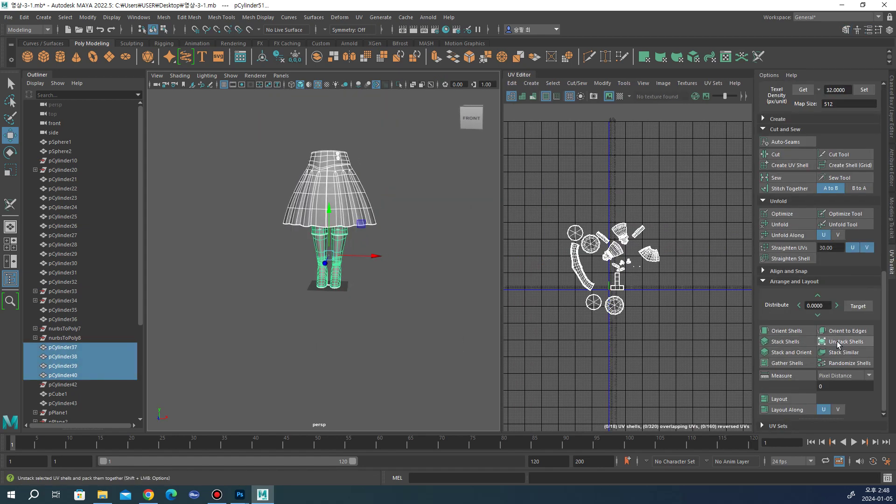
click(789, 398)
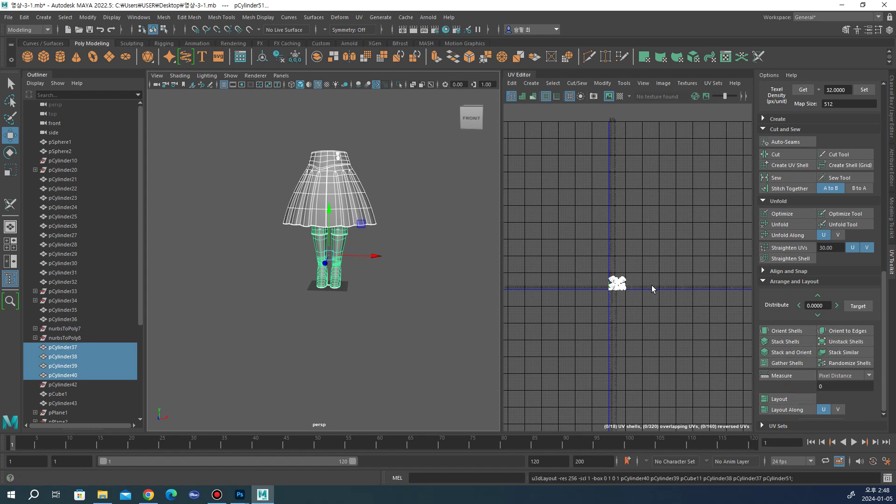
scroll(652, 287, up, 5)
scroll(651, 287, up, 3)
key(f)
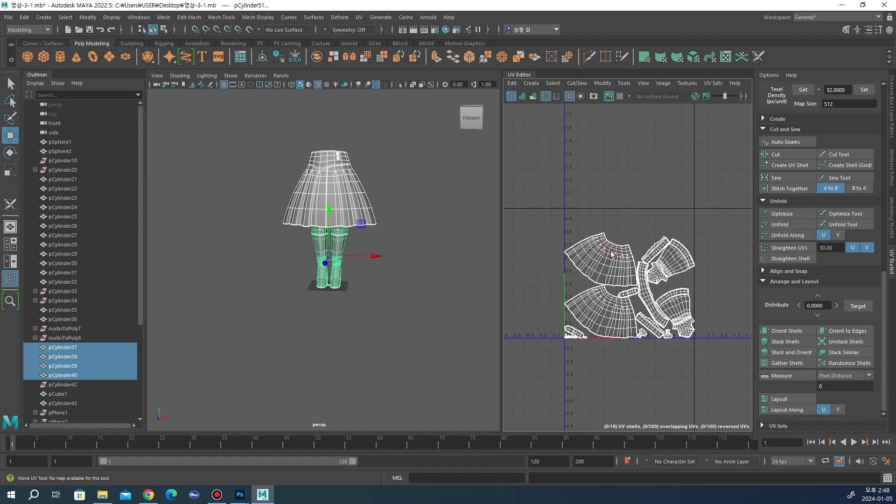
Step: Select the skirt's faces and its UV shells in the UV Editor
scroll(613, 254, up, 2)
scroll(613, 255, down, 2)
scroll(774, 280, up, 5)
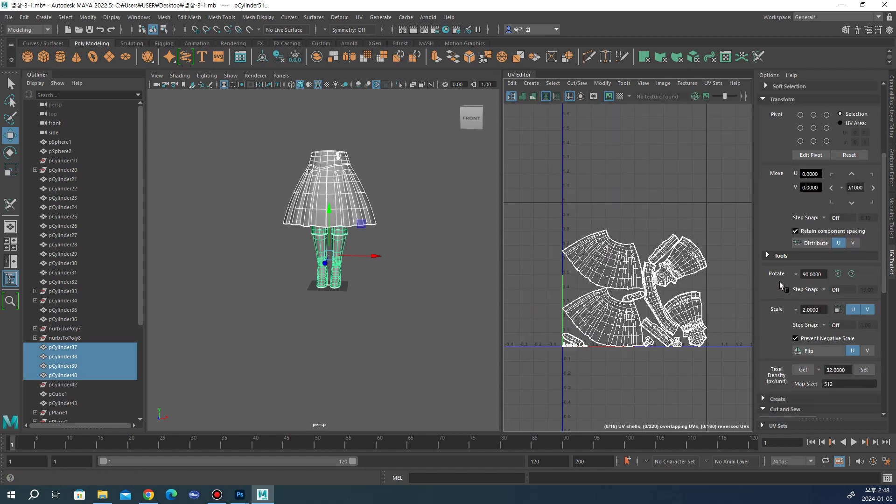
scroll(779, 282, up, 3)
click(810, 102)
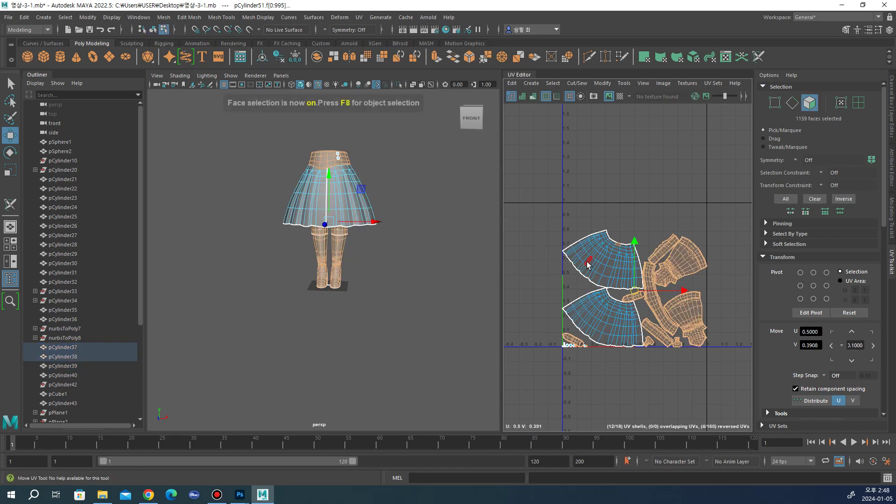
double_click(602, 256)
scroll(611, 287, up, 2)
shift+click(601, 333)
Step: Orient the skirt shells vertically, stack them, then separate one and rotate it upright
scroll(820, 329, down, 3)
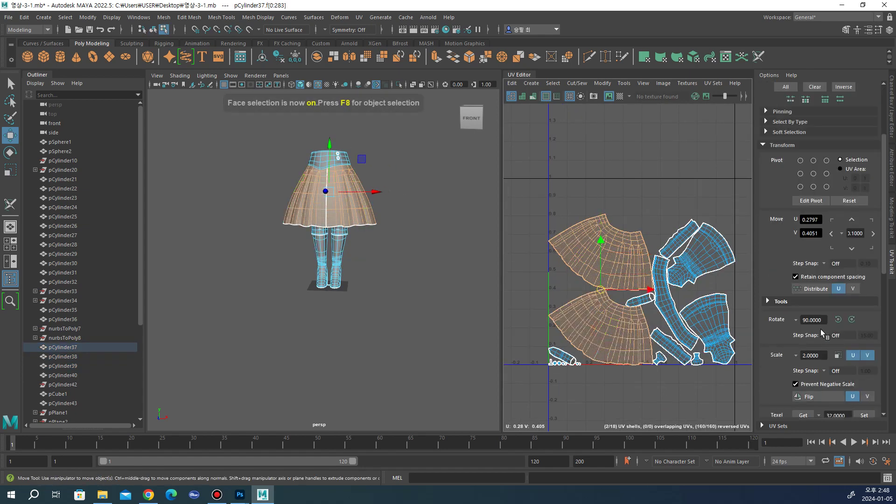
scroll(821, 330, down, 3)
scroll(821, 329, down, 2)
scroll(813, 330, down, 3)
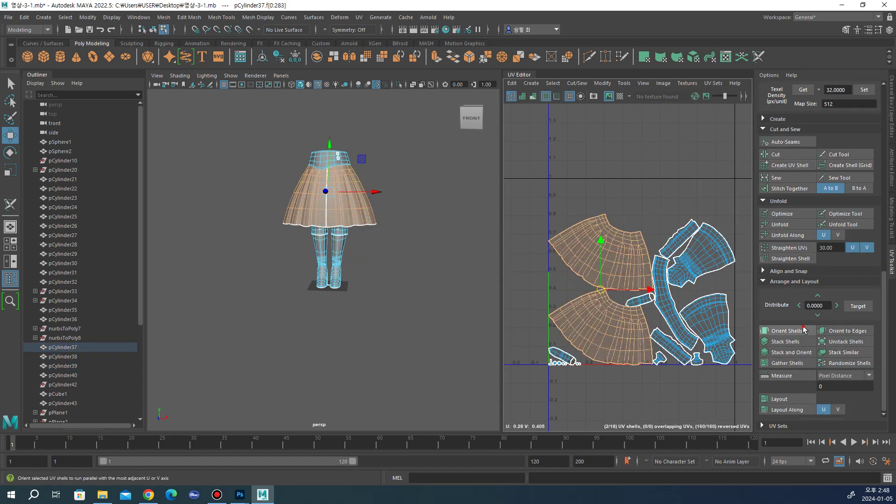
click(803, 328)
click(786, 342)
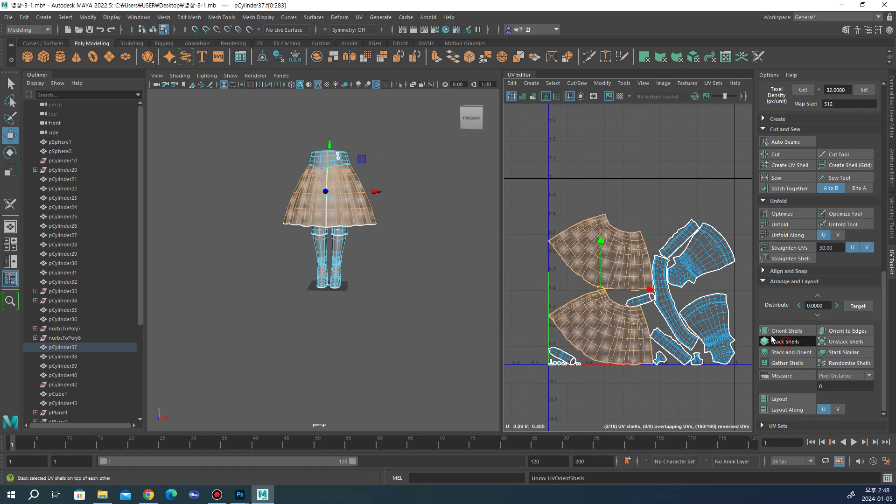
drag(601, 290, 600, 222)
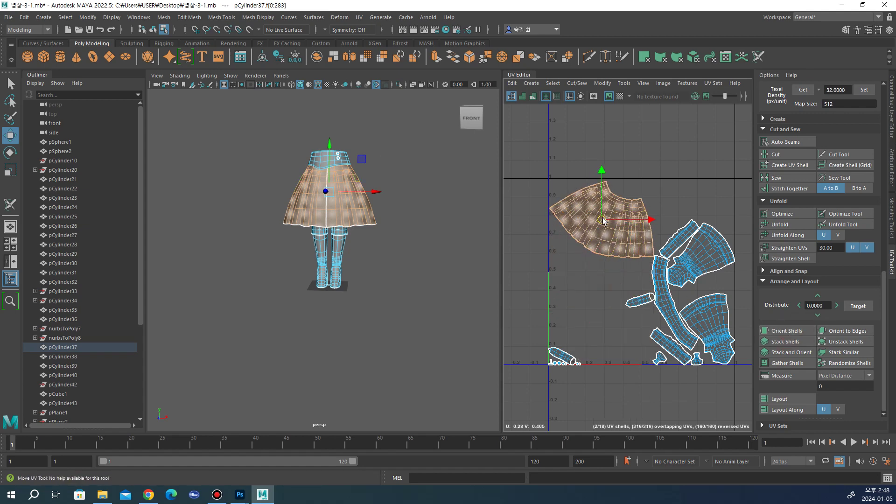
scroll(621, 211, up, 2)
key(e)
drag(638, 199, 630, 187)
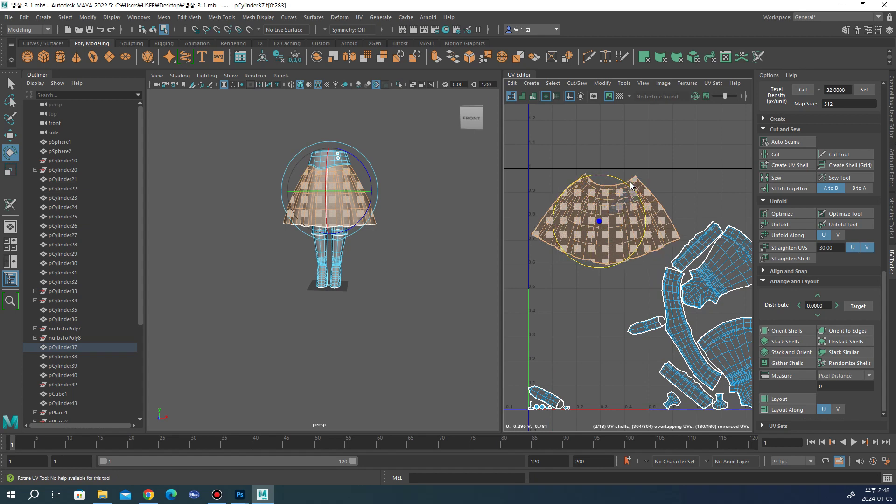
Step: Scale all UV shells down together and nudge them slightly down
scroll(611, 201, down, 2)
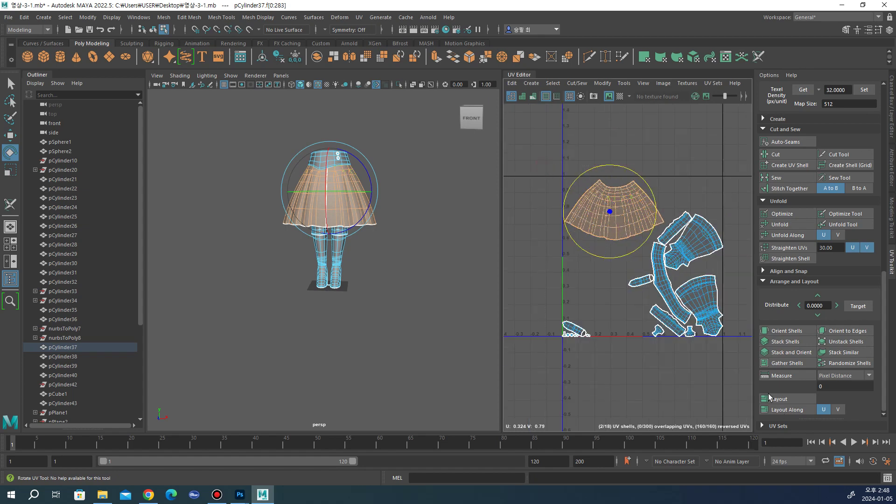
drag(747, 401, 620, 205)
key(r)
scroll(672, 219, up, 2)
scroll(680, 213, up, 3)
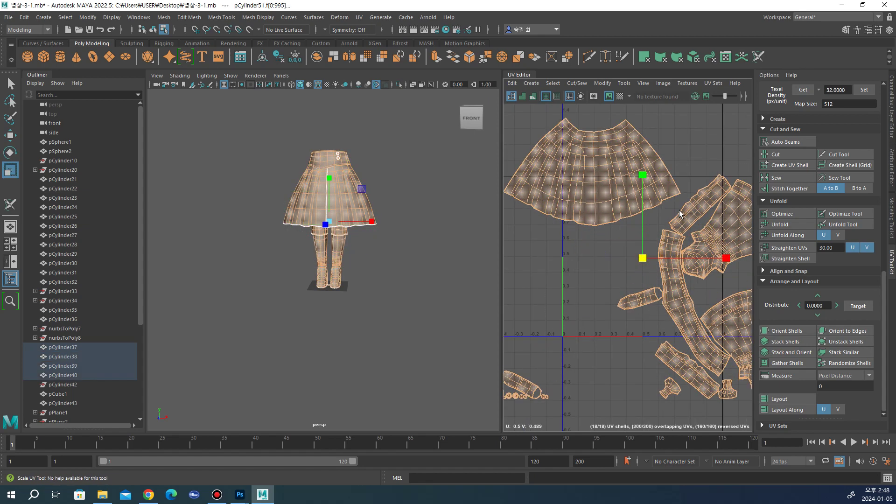
mouse_move(642, 258)
mouse_down()
mouse_move(630, 250)
mouse_move(675, 293)
mouse_move(675, 274)
mouse_up()
scroll(663, 243, down, 2)
key(w)
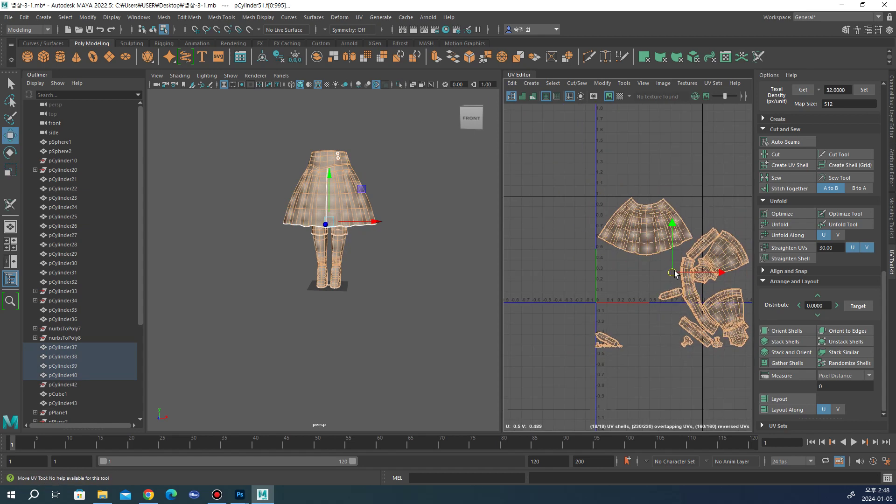
scroll(654, 254, up, 1)
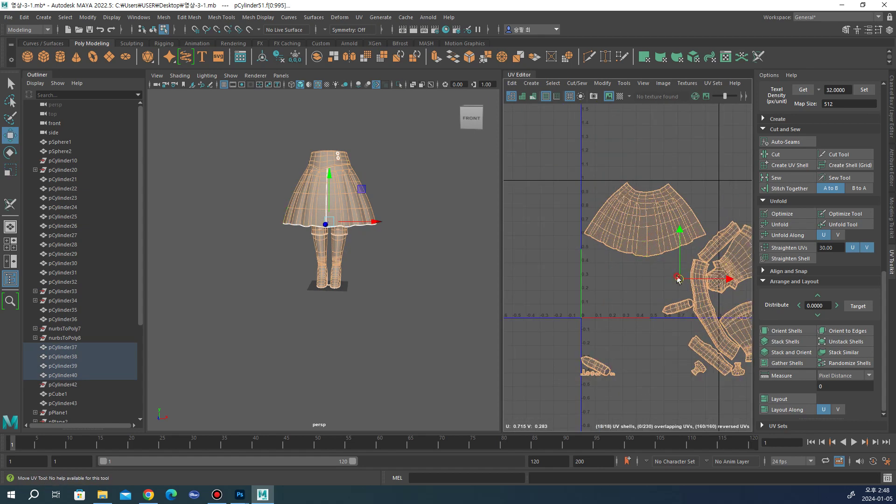
drag(678, 279, 679, 281)
Step: Move the long curved waistband shell up-left beside the skirt shell
click(668, 333)
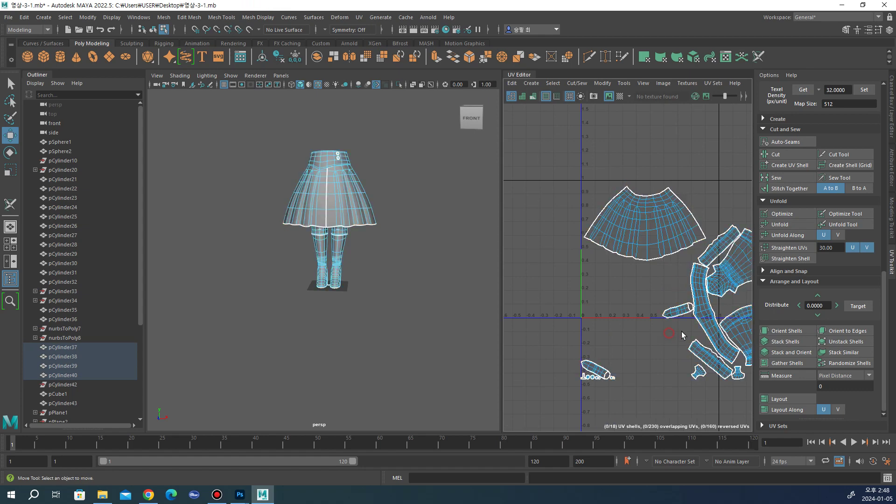
click(704, 317)
drag(717, 317, 648, 280)
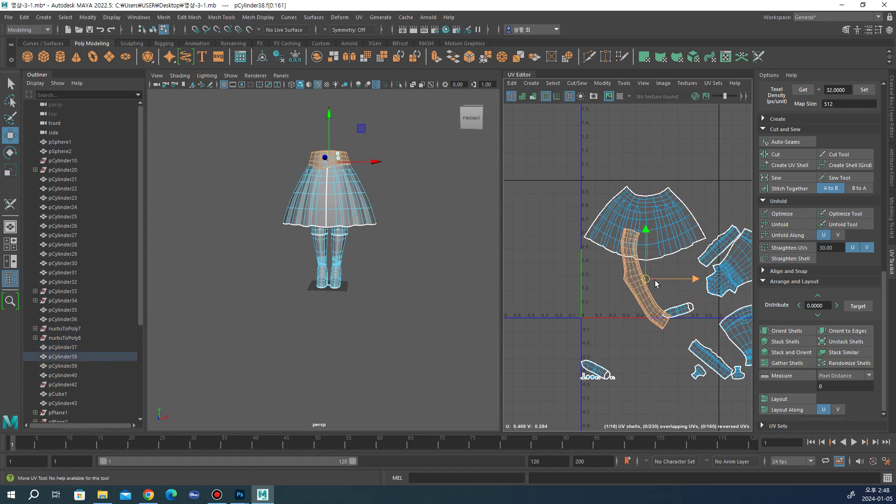
Step: Rotate the waistband shell horizontal and tuck it under the skirt shell
scroll(655, 283, up, 2)
key(e)
drag(672, 247, 650, 241)
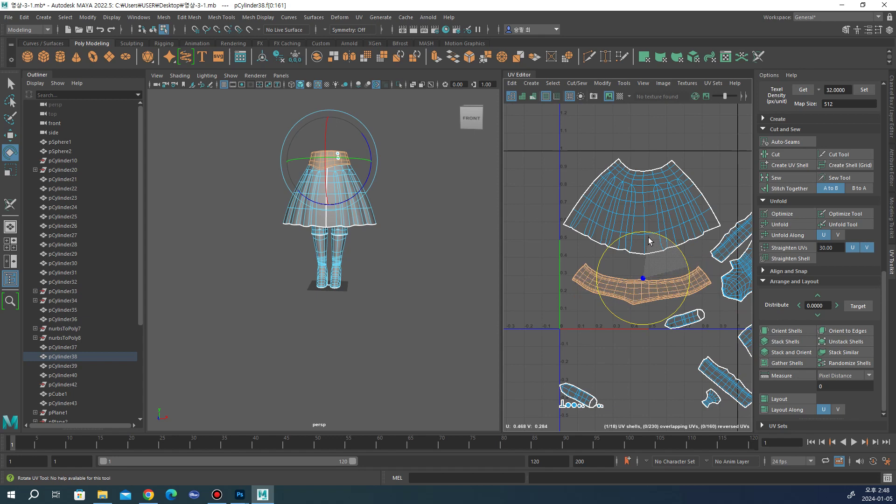
key(w)
mouse_move(643, 278)
mouse_down()
mouse_move(643, 262)
mouse_move(631, 262)
mouse_up()
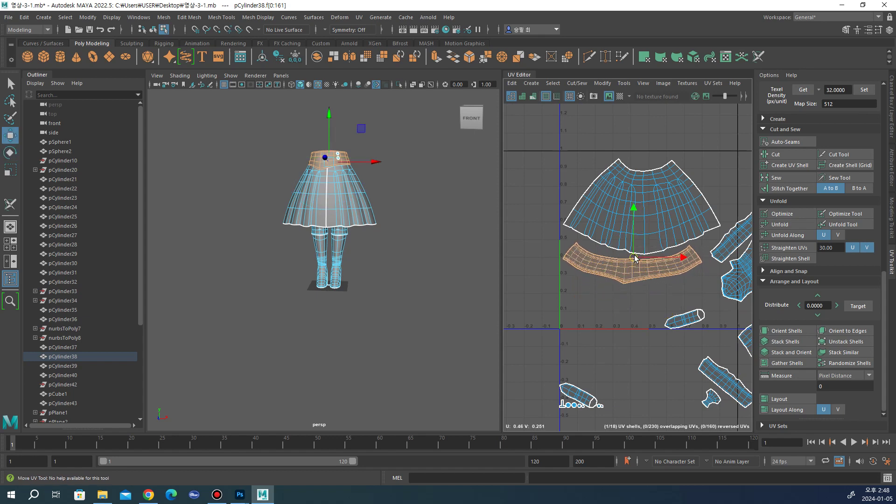
Step: Bring the boot shells into view and reposition one boot shell
scroll(668, 260, down, 1)
alt+middle_drag(668, 261, 583, 278)
click(661, 277)
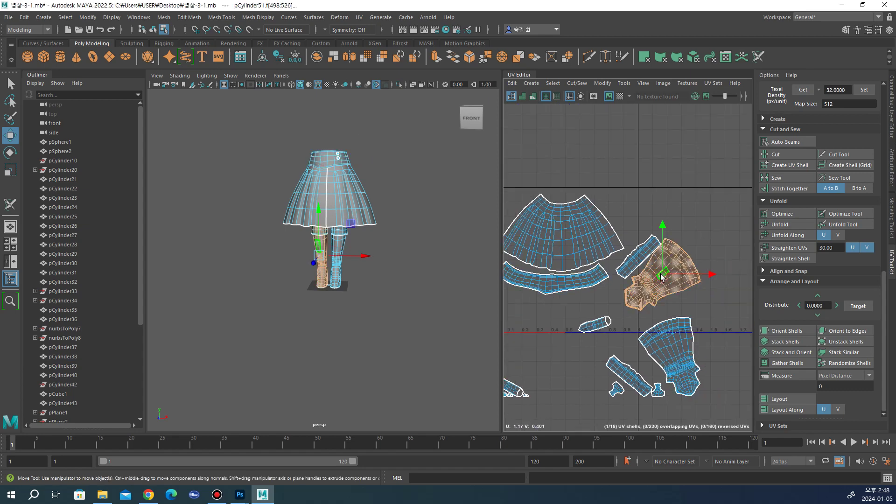
mouse_move(663, 276)
mouse_down()
mouse_move(614, 305)
mouse_move(706, 281)
mouse_up()
scroll(624, 307, down, 2)
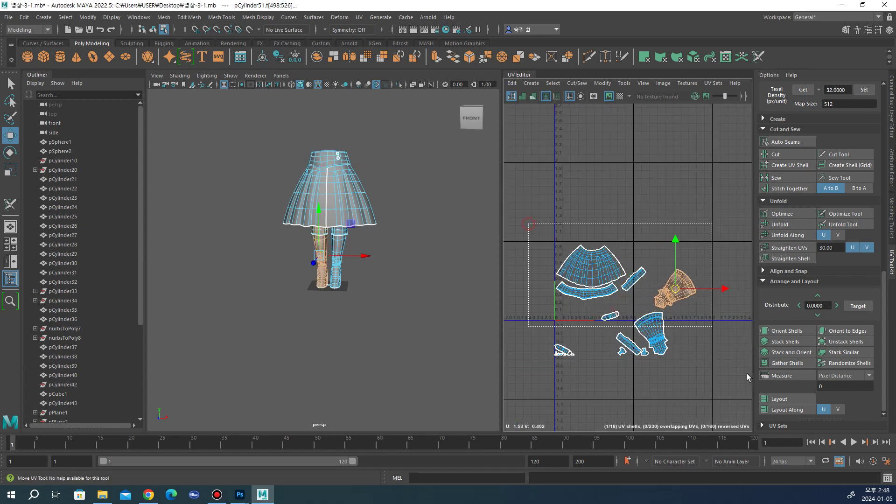
Step: Select all UV shells and scale them up together
drag(746, 373, 541, 233)
key(r)
scroll(621, 328, up, 3)
drag(625, 322, 617, 312)
key(w)
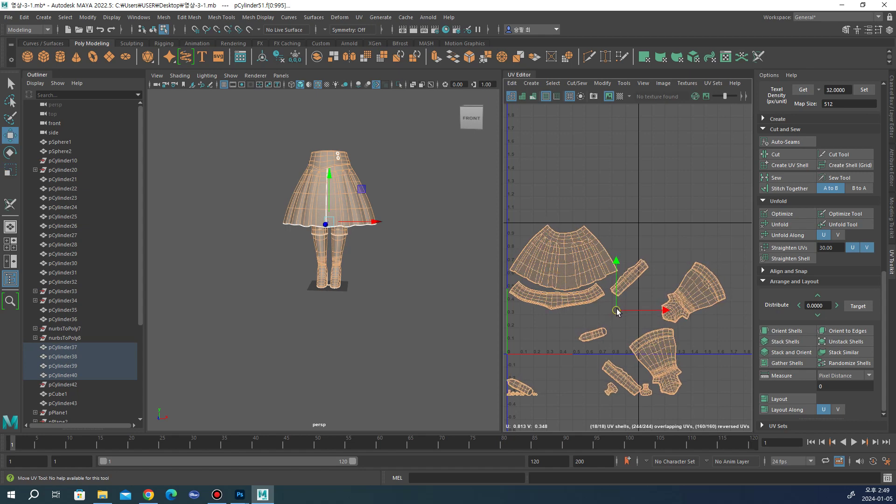
Step: Move the right boot shell under the waistband and rotate it to lie sideways
click(681, 259)
click(688, 302)
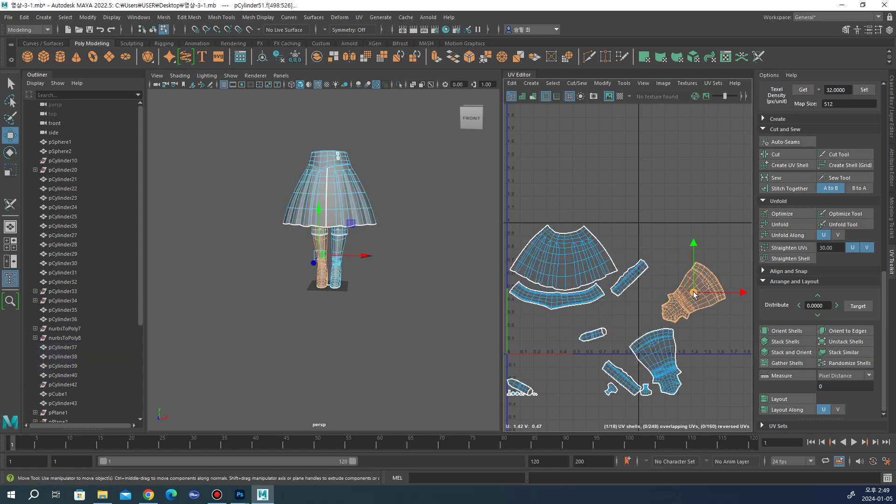
drag(694, 294, 568, 322)
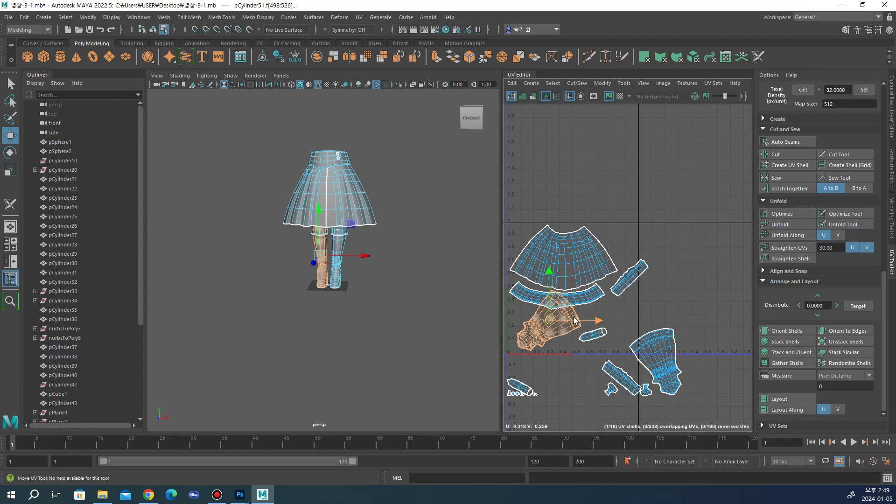
scroll(626, 308, up, 3)
key(e)
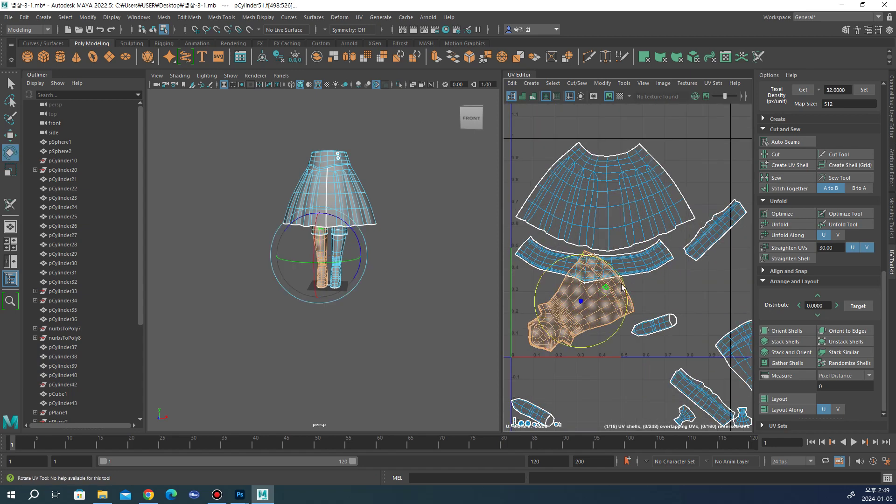
mouse_move(625, 287)
mouse_down()
mouse_move(541, 286)
mouse_move(539, 299)
mouse_move(562, 319)
mouse_up()
key(w)
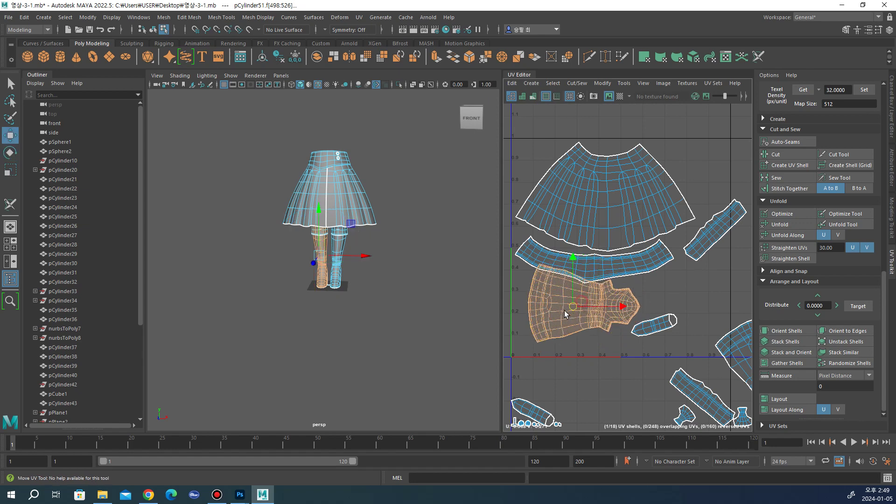
Step: Select the diagonal thin strip shell and shift it slightly down
scroll(659, 337, down, 2)
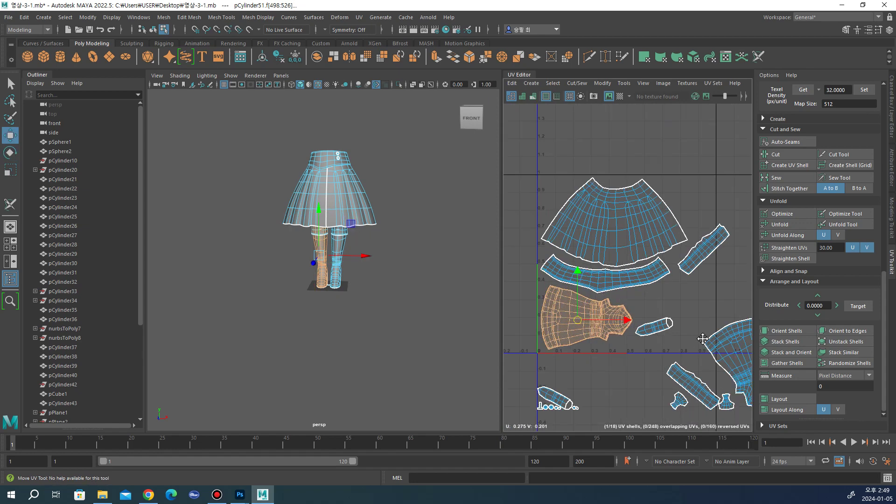
alt+middle_drag(702, 338, 659, 324)
click(652, 236)
alt+middle_drag(653, 201, 656, 230)
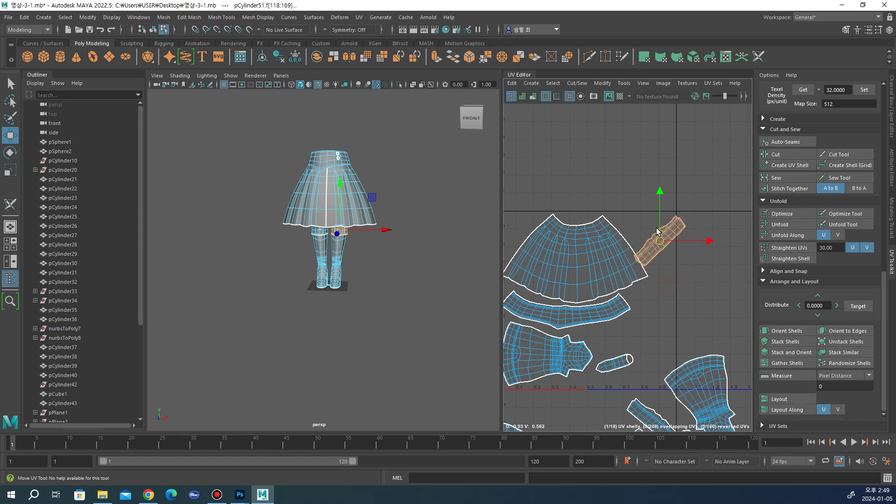
Step: Rotate the first thin strip shell horizontal and shift it right and down
mouse_move(657, 230)
mouse_down()
mouse_move(615, 226)
mouse_move(628, 225)
mouse_up()
key(e)
scroll(691, 213, up, 1)
scroll(620, 228, up, 2)
key(w)
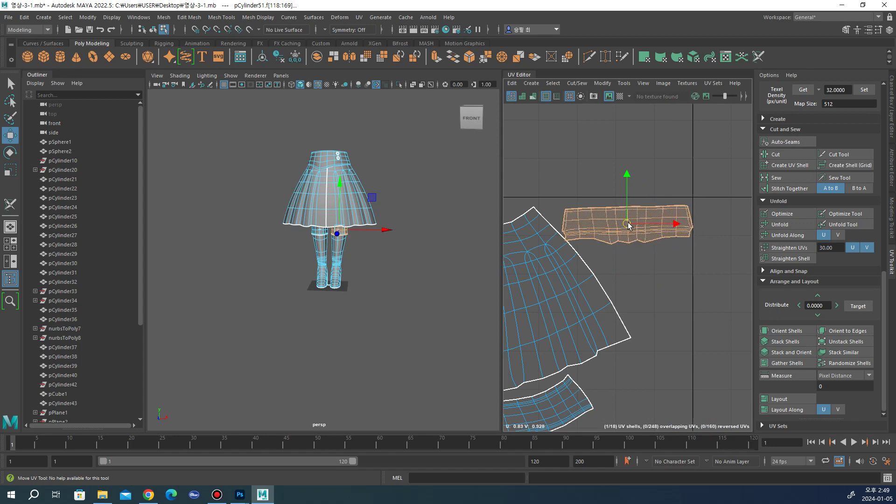
key(e)
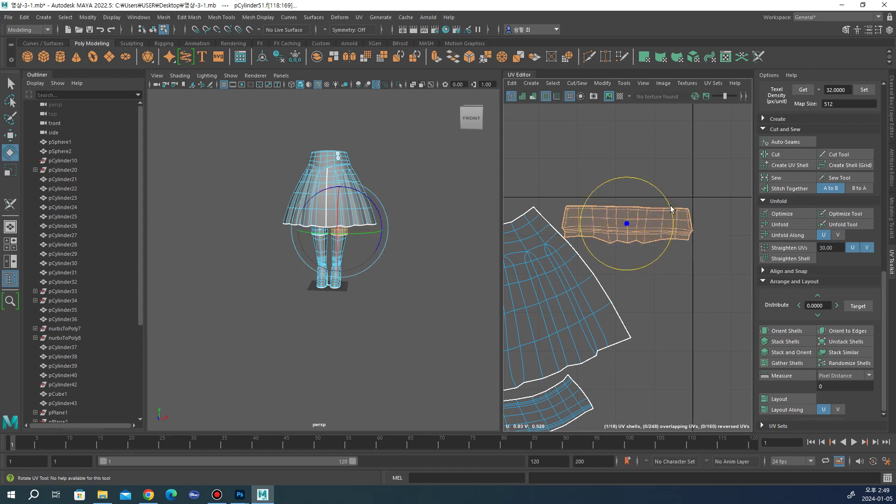
scroll(670, 211, down, 4)
scroll(671, 214, down, 1)
scroll(690, 251, down, 5)
scroll(694, 246, up, 2)
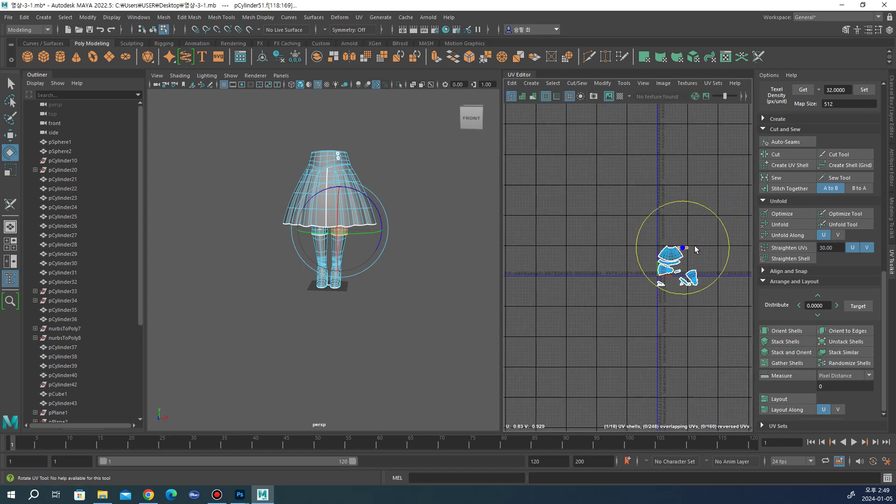
scroll(687, 259, up, 2)
key(w)
mouse_move(662, 245)
mouse_down()
mouse_move(694, 282)
mouse_move(710, 286)
mouse_up()
scroll(676, 322, up, 2)
Step: Move the second diagonal strip shell to the upper right and rotate it horizontal
click(661, 350)
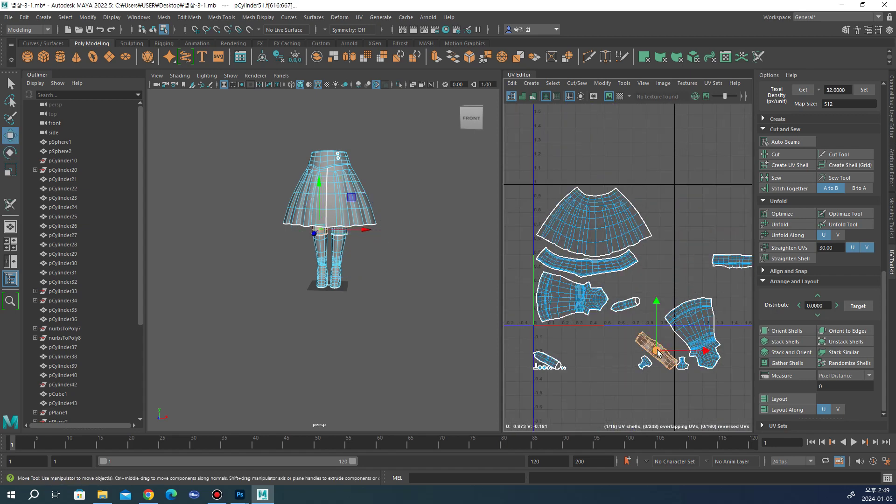
drag(659, 347, 726, 241)
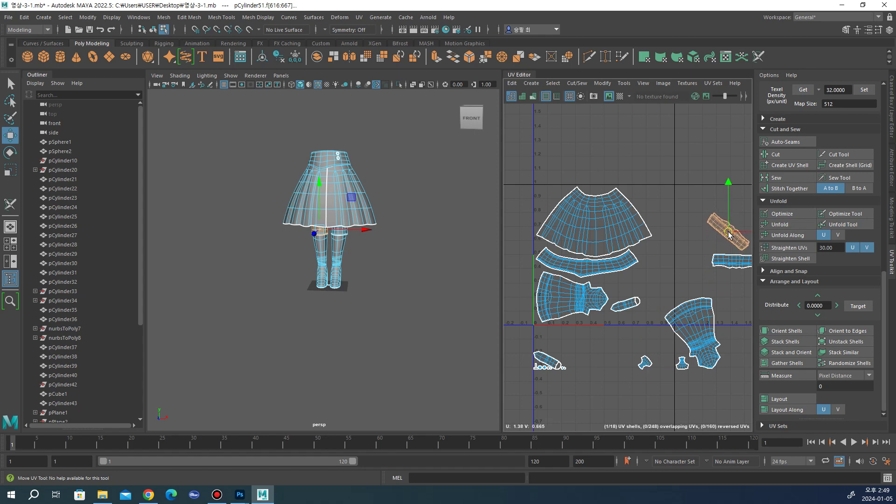
scroll(728, 233, up, 1)
scroll(726, 224, up, 1)
scroll(723, 214, up, 1)
key(e)
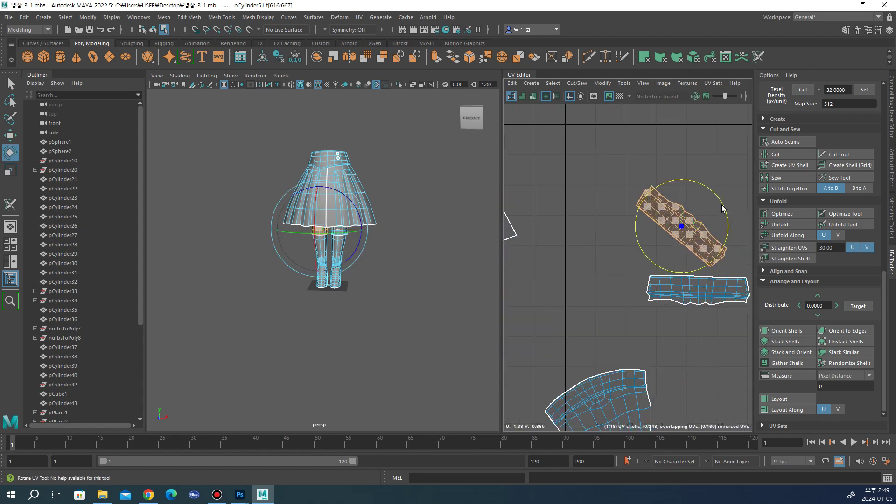
drag(725, 208, 665, 278)
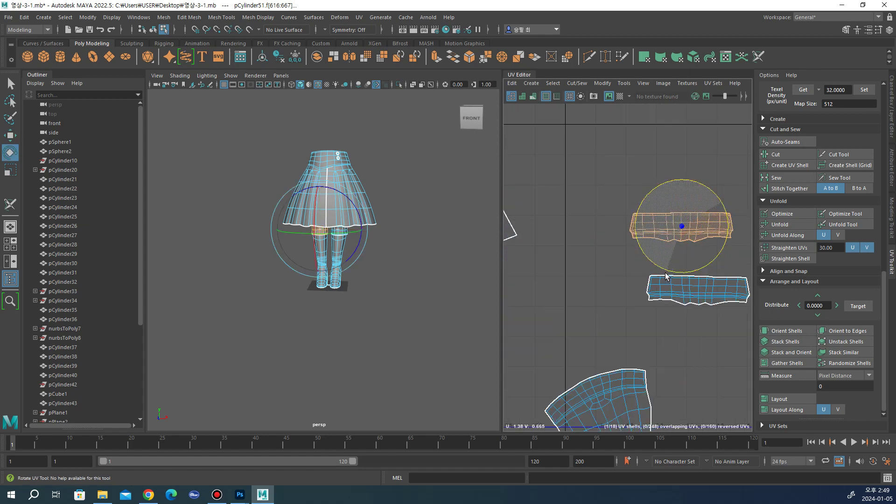
scroll(658, 276, down, 2)
scroll(651, 276, down, 1)
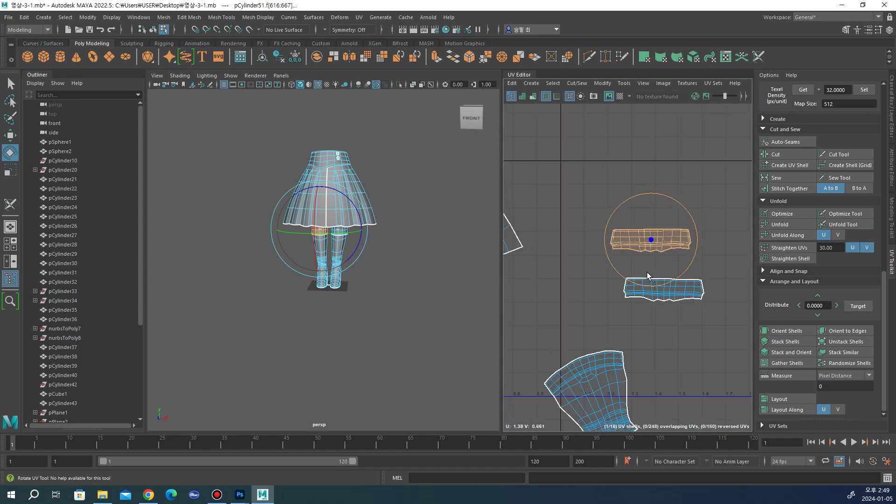
scroll(646, 272, down, 1)
scroll(646, 273, down, 1)
scroll(647, 273, down, 1)
alt+middle_drag(589, 315, 630, 304)
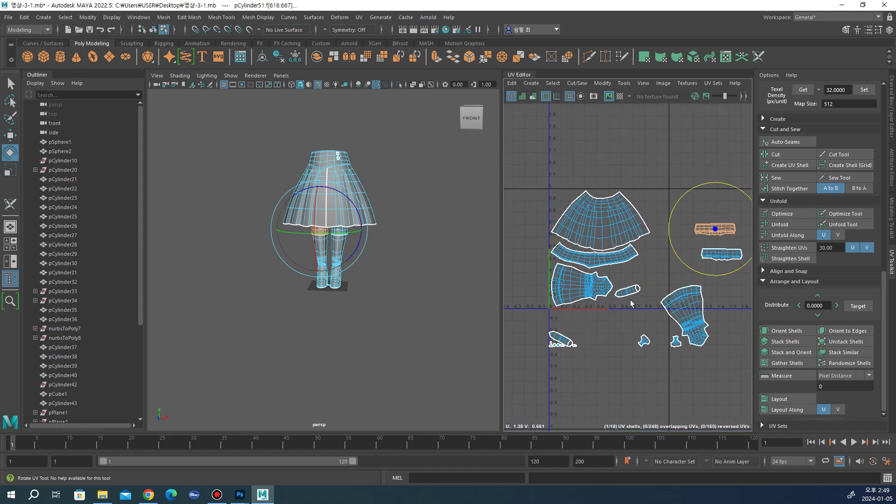
scroll(631, 303, up, 2)
Step: Move the small capsule shell, unrotated, down into the bottom row
click(623, 291)
drag(620, 287, 593, 329)
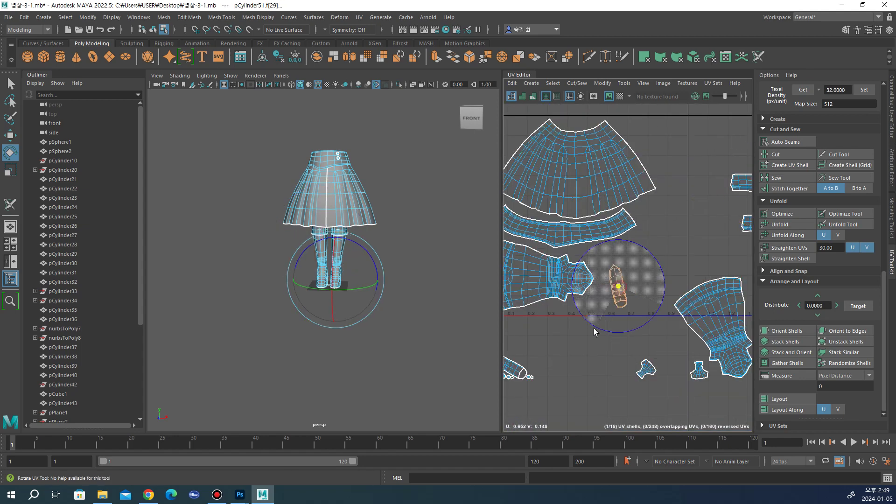
key(ctrl+z)
key(w)
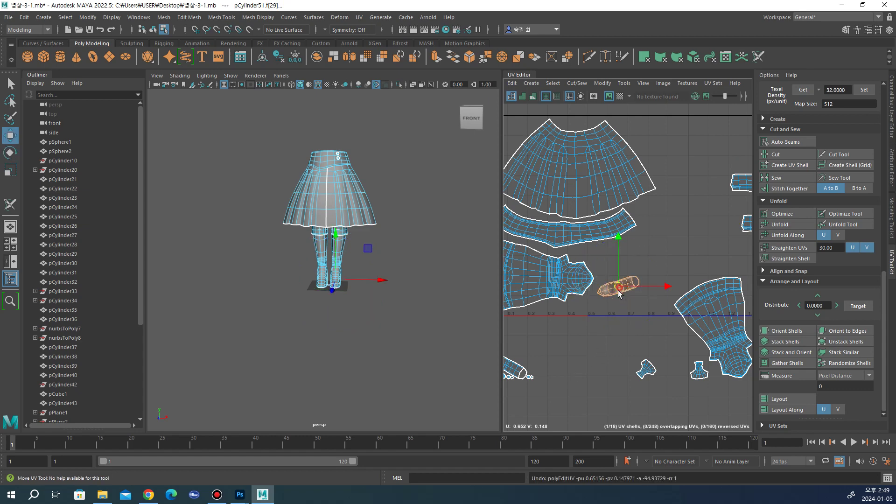
drag(619, 287, 571, 370)
alt+middle_drag(589, 348, 623, 335)
scroll(867, 231, up, 2)
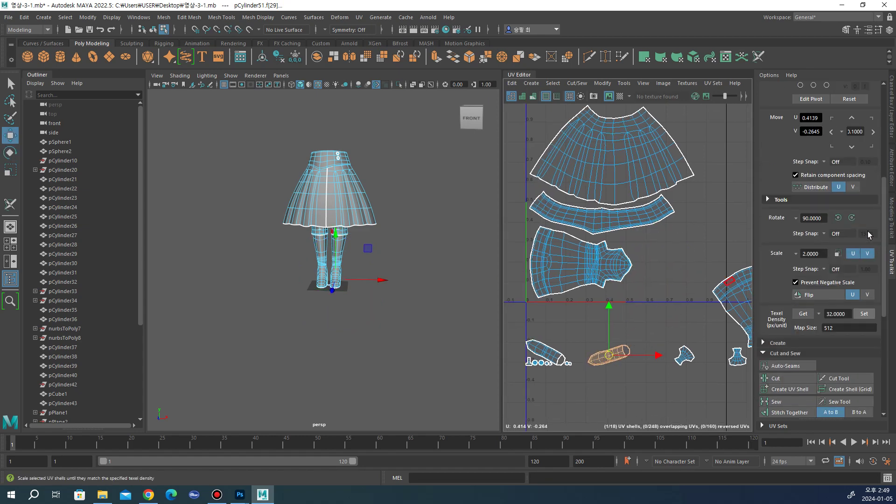
scroll(866, 228, up, 10)
Step: Activate the UV Toolkit's Symmetrize command so it awaits a seam edge
click(871, 160)
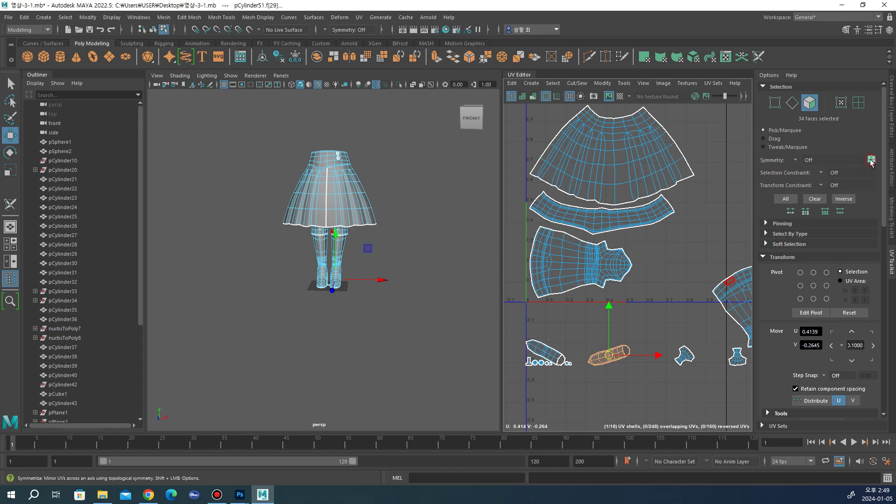
scroll(598, 189, up, 6)
scroll(597, 189, down, 3)
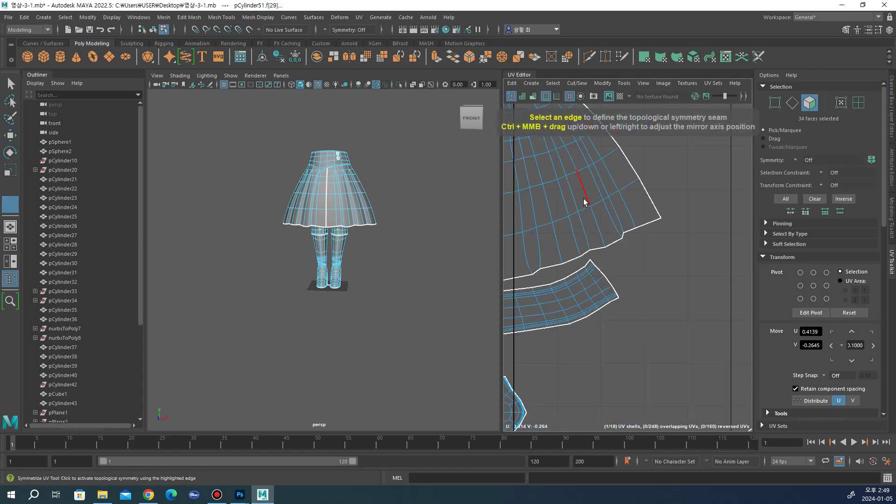
scroll(578, 196, down, 3)
scroll(562, 203, down, 2)
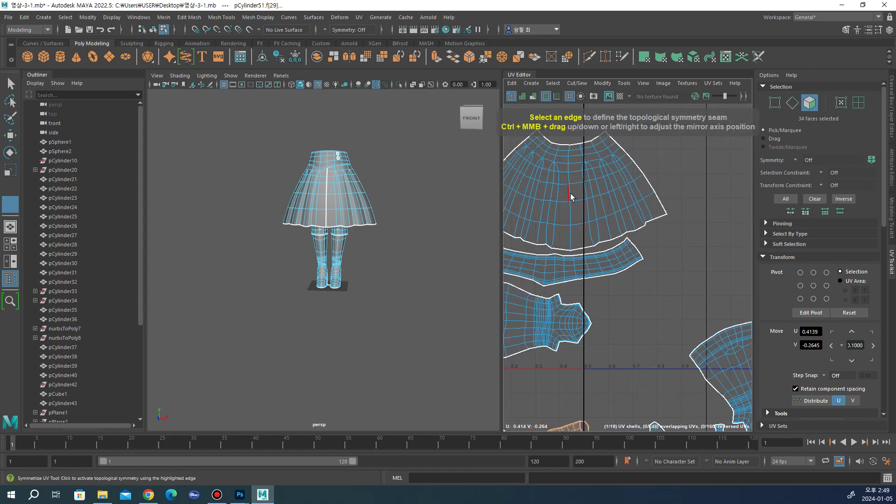
scroll(571, 195, up, 2)
scroll(570, 191, down, 1)
scroll(569, 195, down, 2)
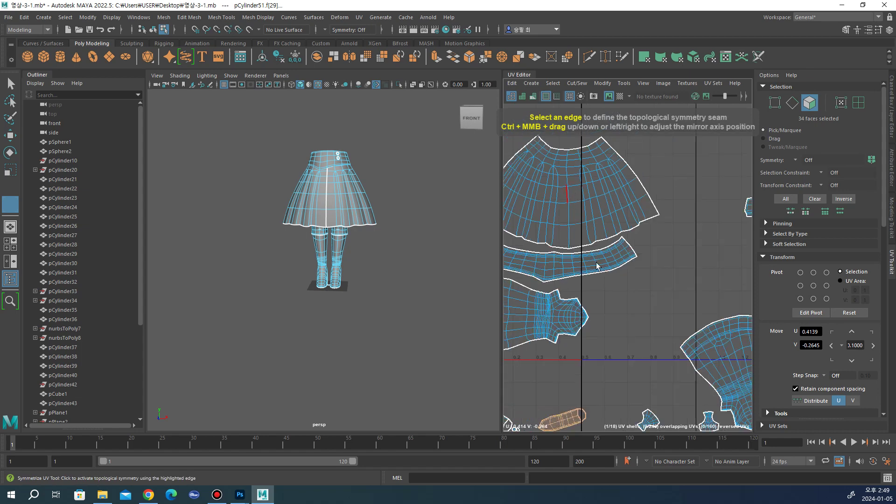
scroll(602, 275, down, 5)
scroll(627, 294, up, 3)
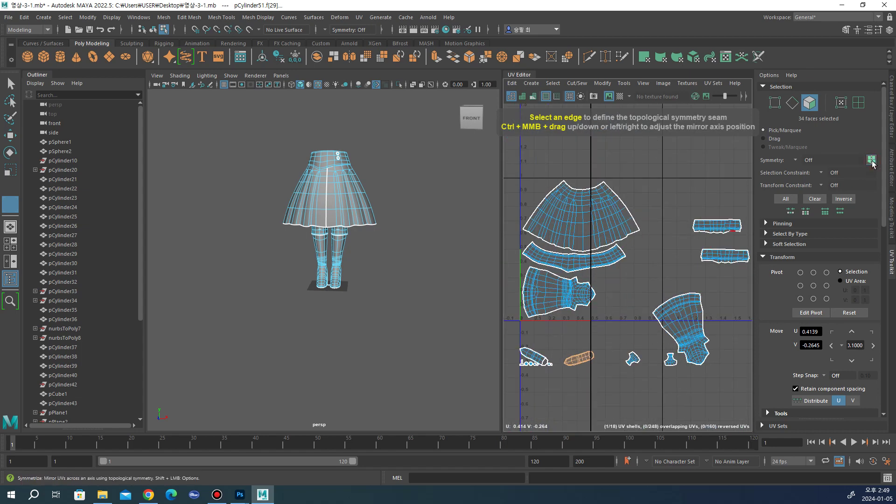
key(w)
scroll(613, 346, up, 4)
Step: Add the small left shell to the current selection
scroll(606, 345, down, 3)
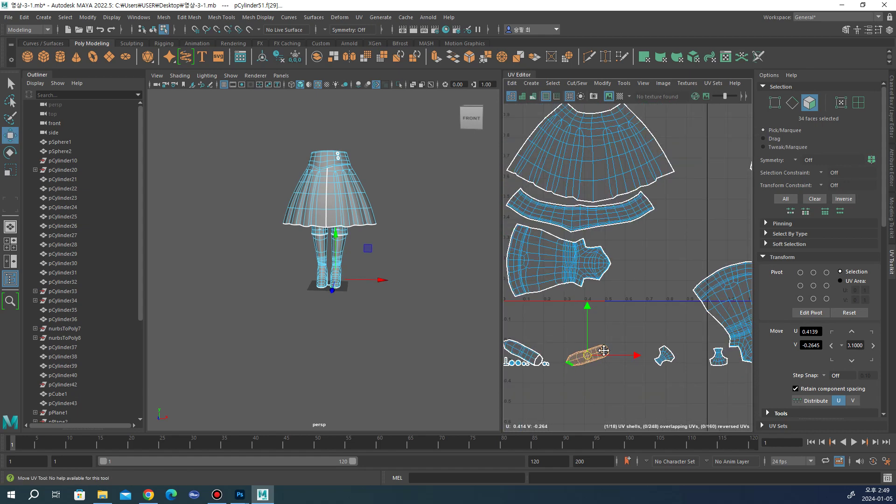
scroll(546, 342, up, 2)
scroll(545, 342, up, 4)
scroll(584, 339, down, 2)
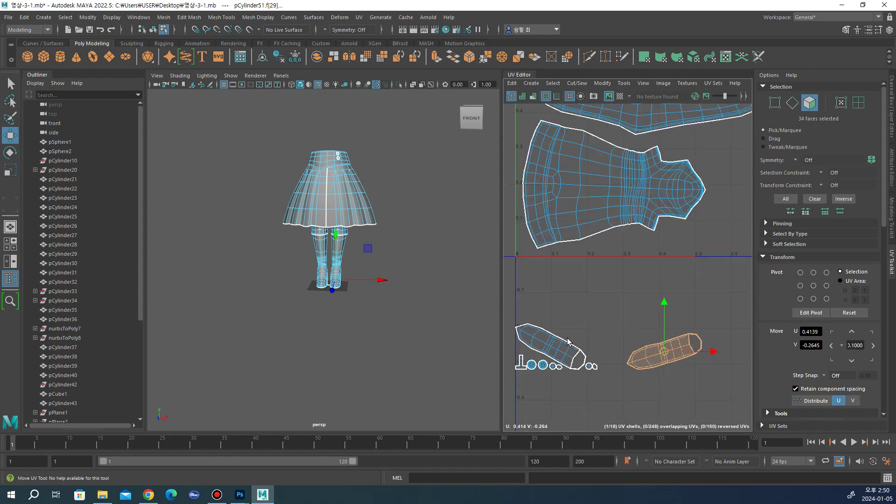
shift+click(553, 345)
scroll(634, 317, down, 1)
scroll(636, 322, down, 1)
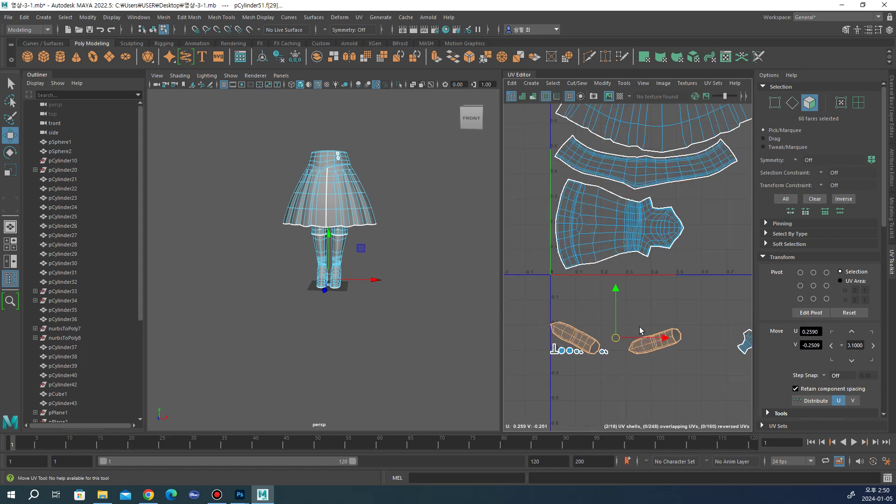
scroll(666, 313, down, 3)
alt+middle_drag(666, 313, 578, 359)
Step: Drag the second boot shell into the 0–1 tile and stand it upright
click(686, 325)
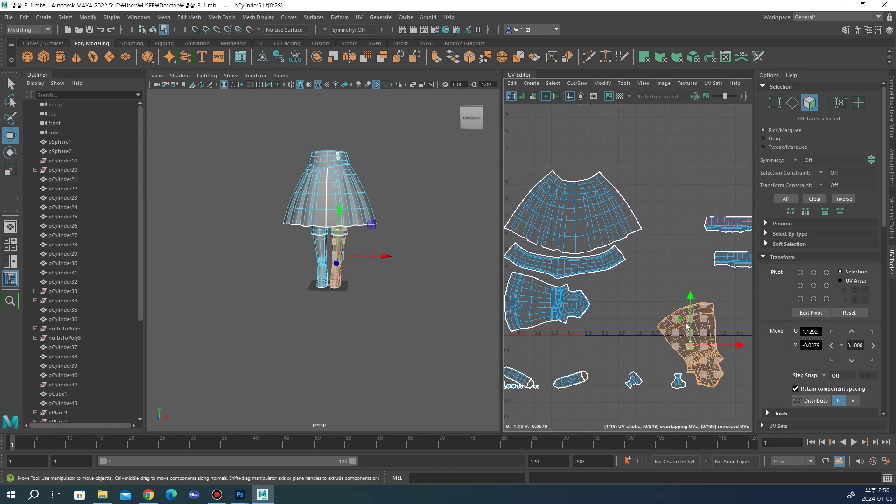
mouse_move(690, 345)
mouse_down()
mouse_move(632, 304)
mouse_move(660, 299)
mouse_move(652, 291)
mouse_up()
key(e)
key(w)
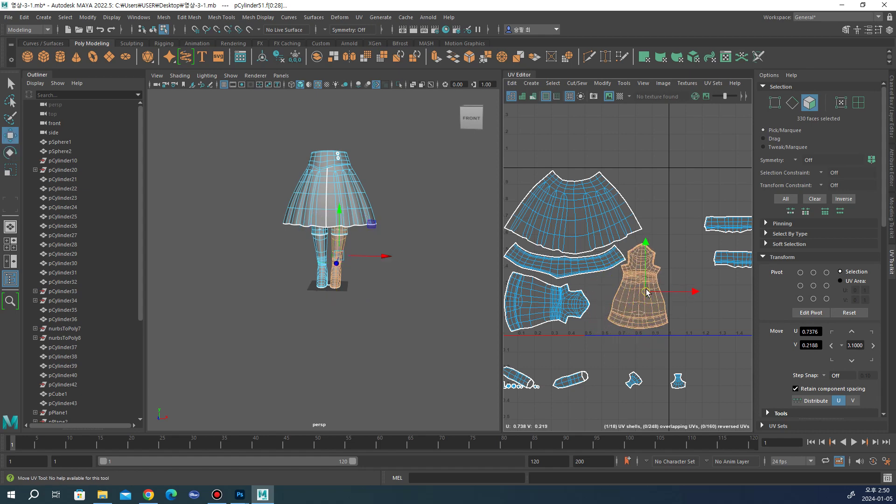
Step: Adjust the boot shell's rotation and nudge it slightly down and right
scroll(652, 291, up, 3)
key(e)
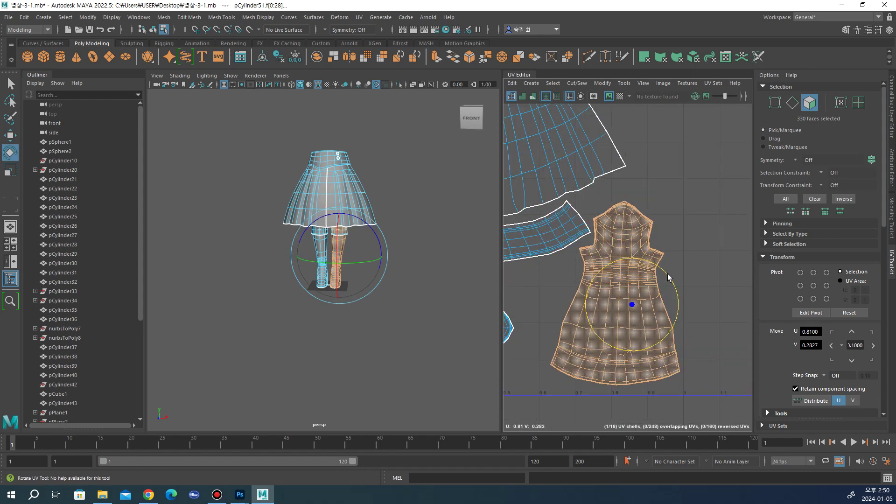
key(w)
drag(634, 303, 643, 309)
scroll(644, 310, down, 2)
scroll(644, 310, down, 2)
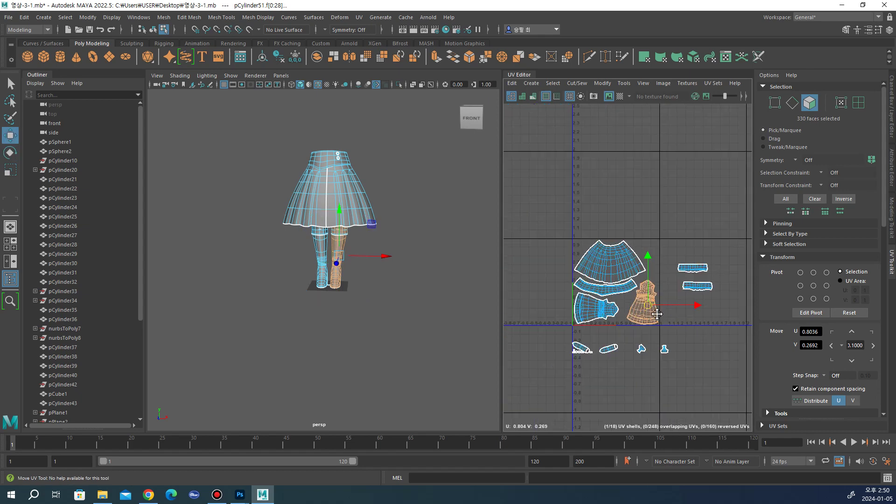
scroll(665, 307, up, 2)
scroll(644, 255, down, 2)
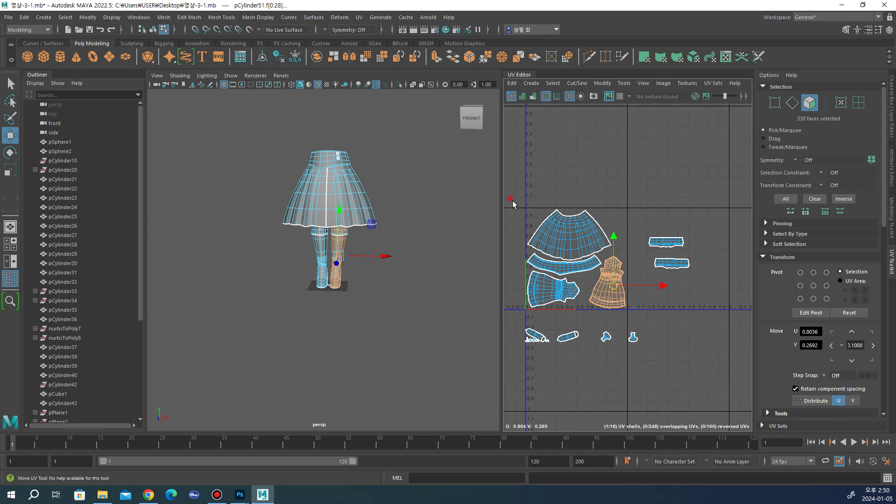
Step: Scale the skirt, waistband and boot shells down slightly and nudge them up-left
drag(622, 309, 623, 307)
scroll(558, 263, up, 2)
key(r)
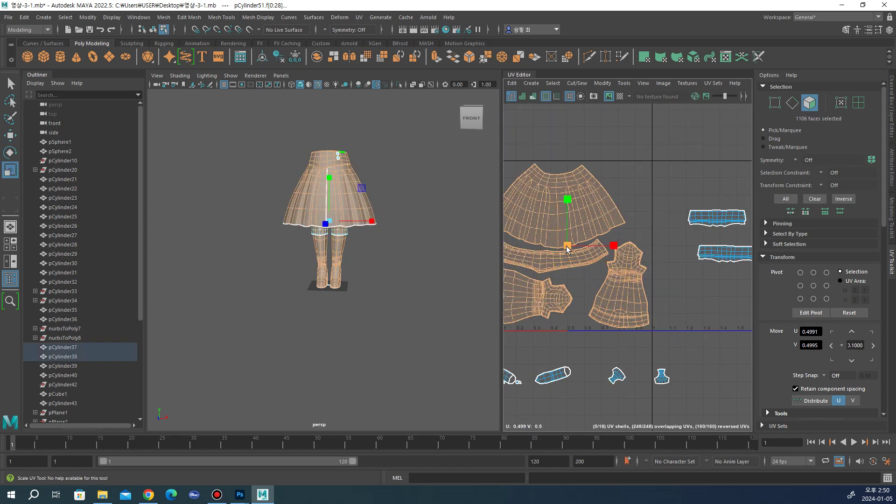
drag(567, 249, 565, 253)
alt+middle_drag(577, 255, 632, 253)
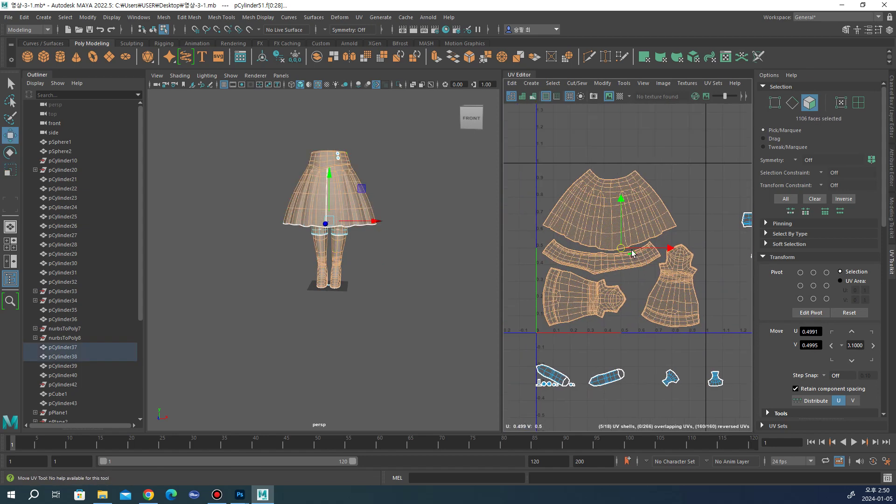
drag(626, 249, 623, 244)
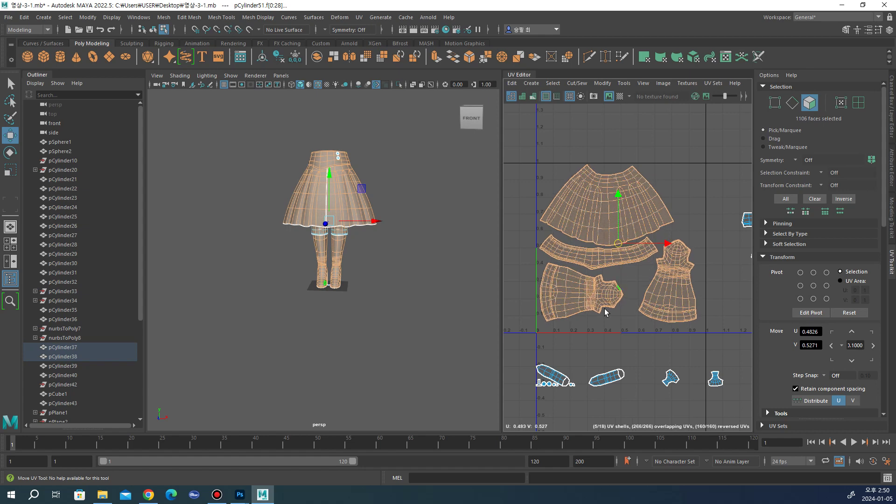
Step: Nudge the first boot shell down-left and turn the second boot shell about 90°
scroll(604, 313, up, 2)
click(583, 297)
drag(589, 288, 587, 299)
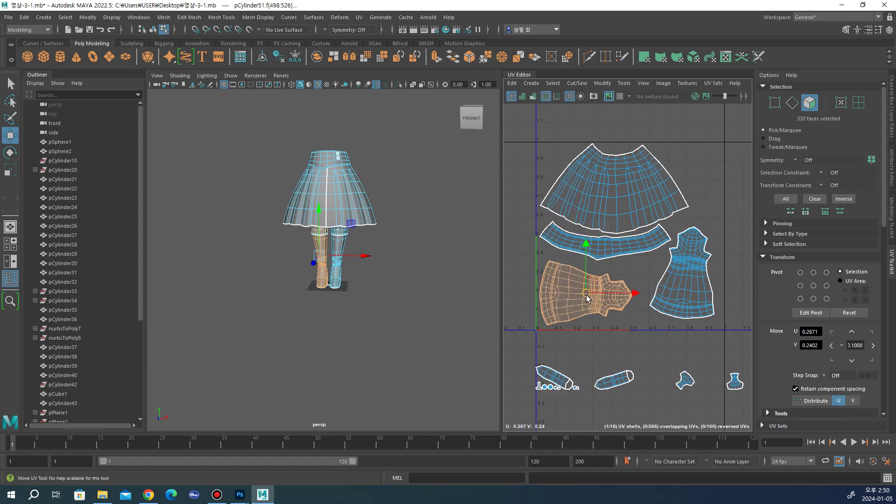
double_click(679, 295)
key(e)
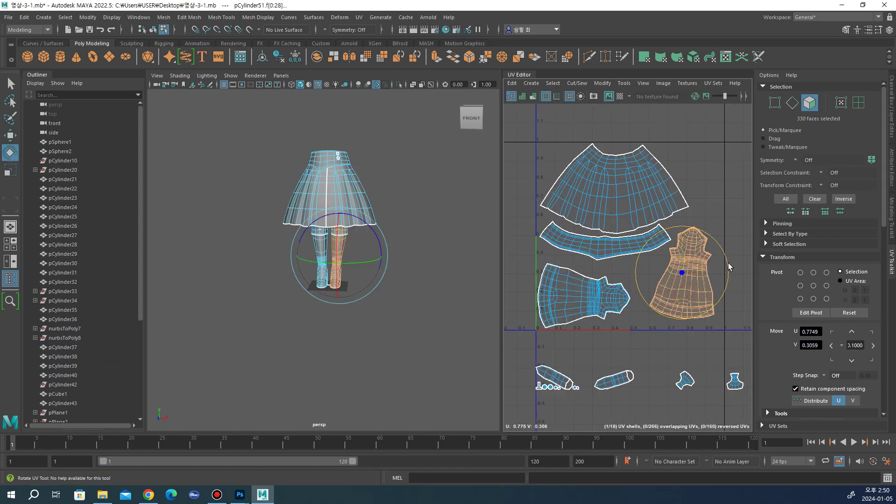
mouse_move(686, 259)
mouse_down()
mouse_move(672, 256)
mouse_move(676, 281)
mouse_move(672, 267)
mouse_up()
key(w)
Step: Move the upper strip shell down near the bottom of the tile
scroll(680, 273, up, 2)
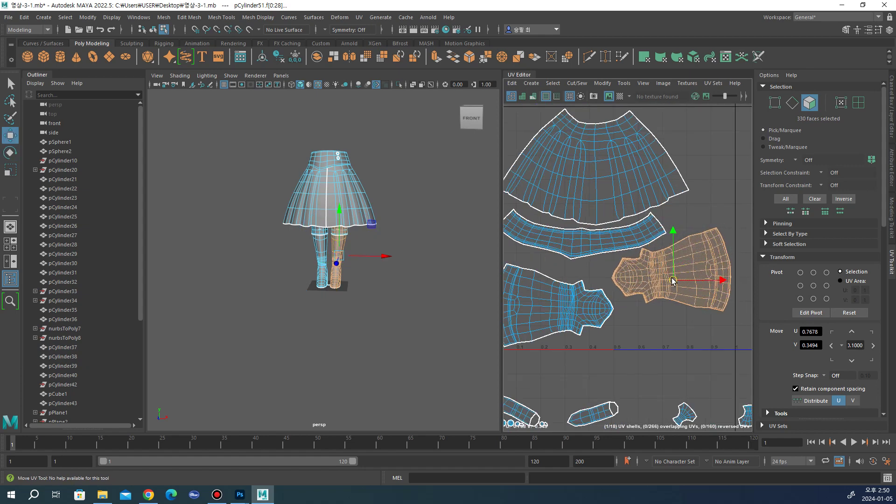
scroll(672, 267, down, 3)
alt+middle_drag(673, 267, 612, 260)
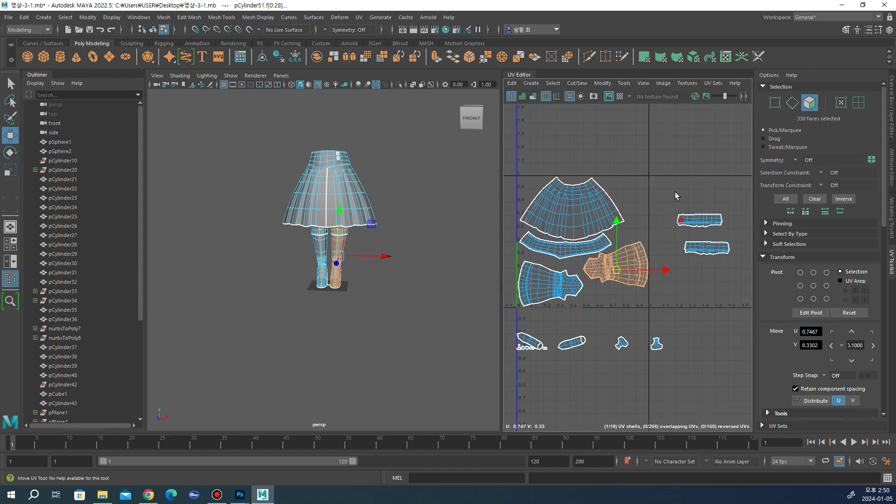
drag(730, 232, 727, 230)
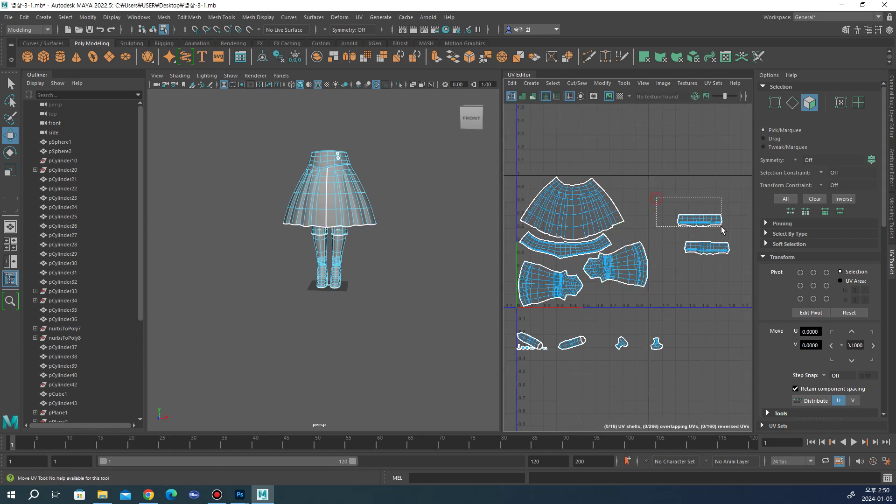
mouse_move(717, 193)
mouse_down()
mouse_move(660, 230)
mouse_move(602, 305)
mouse_move(608, 290)
mouse_up()
Step: Reposition the strip shell at the top of the 0–1 tile
scroll(602, 302, up, 3)
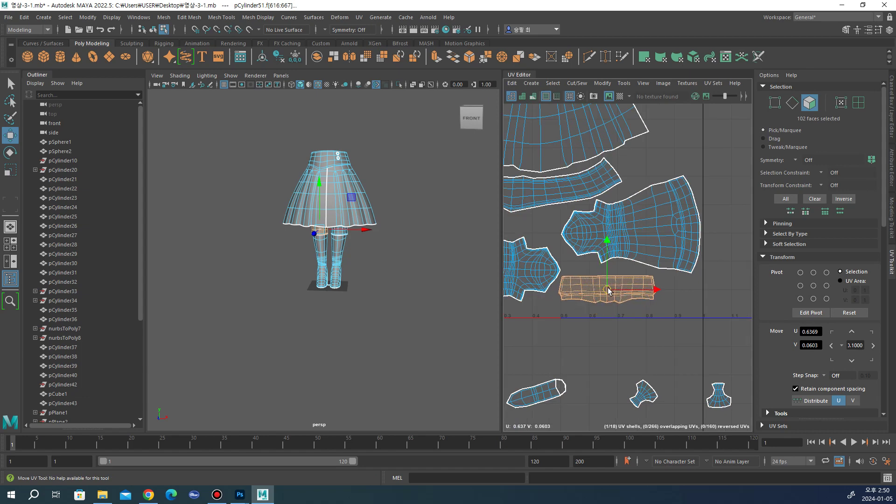
scroll(607, 290, down, 2)
scroll(608, 289, down, 2)
scroll(607, 290, up, 2)
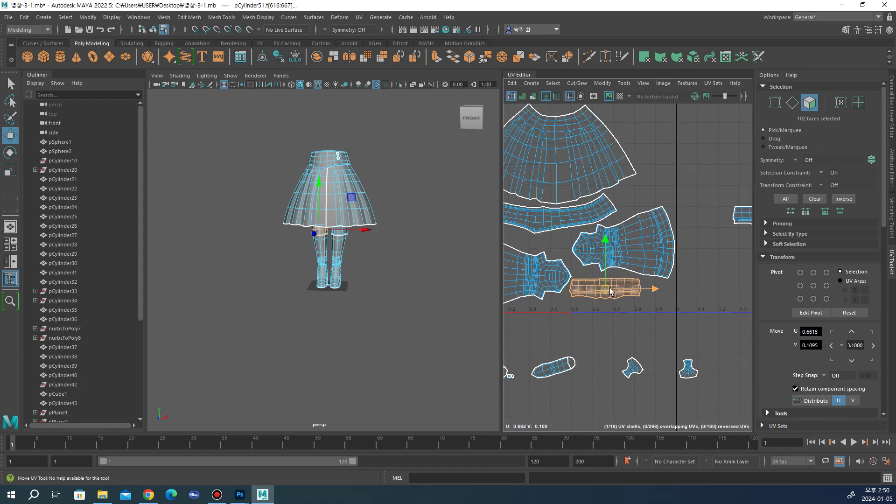
drag(608, 291, 611, 288)
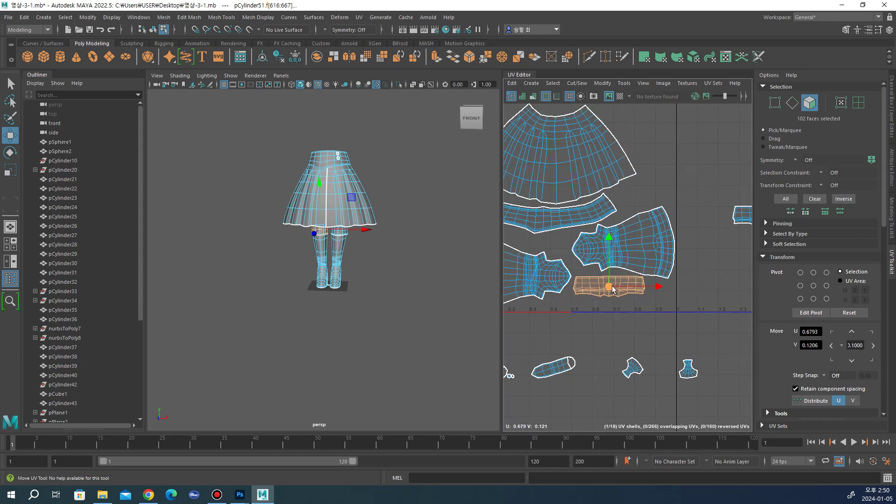
alt+middle_drag(612, 289, 594, 318)
mouse_move(595, 318)
mouse_down()
mouse_move(634, 219)
mouse_move(623, 145)
mouse_up()
alt+middle_drag(623, 145, 614, 210)
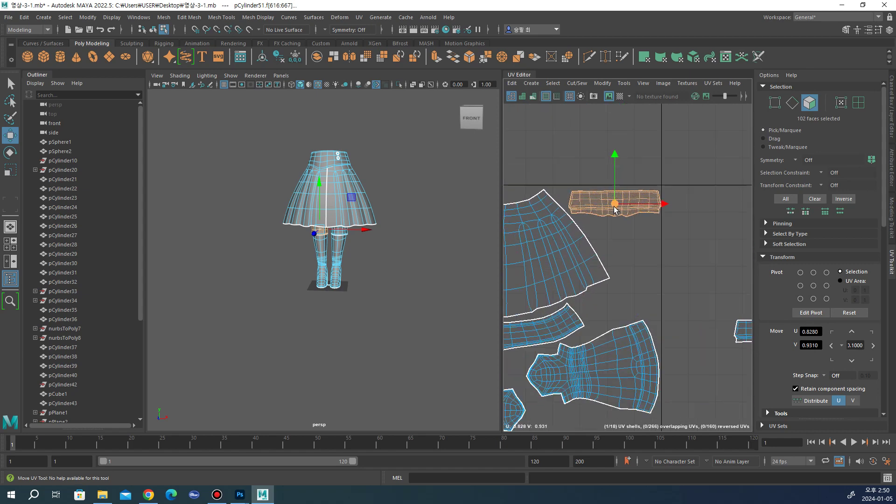
mouse_move(615, 207)
mouse_down()
mouse_move(728, 295)
mouse_move(622, 325)
mouse_up()
scroll(643, 227, down, 5)
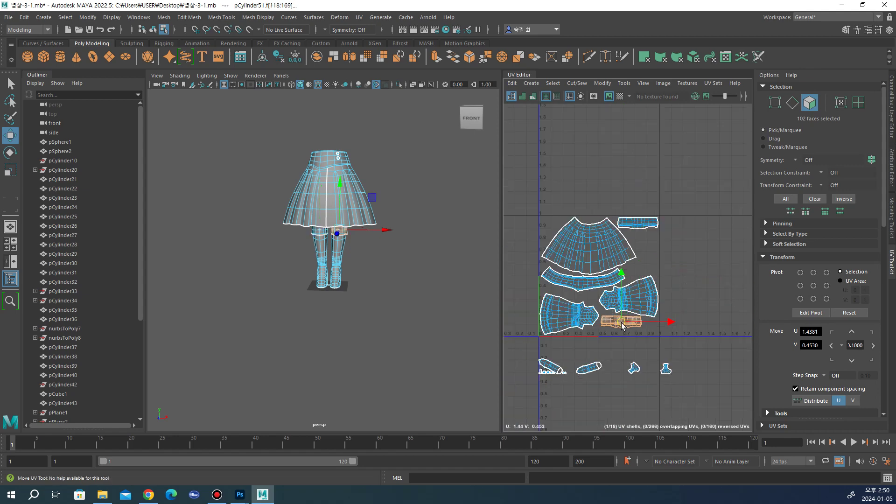
scroll(600, 364, up, 2)
scroll(599, 366, up, 2)
Step: Move the small tilted shell up beside the top strip and level it
click(577, 375)
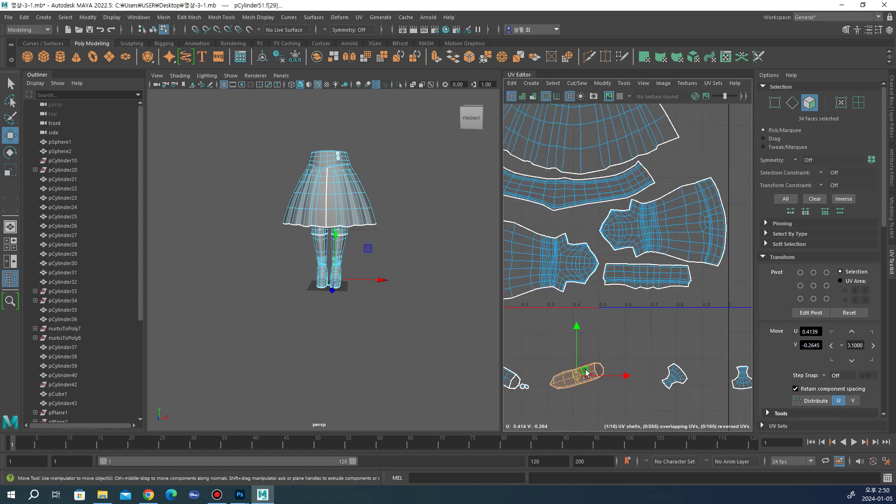
mouse_move(578, 376)
mouse_down()
mouse_move(673, 148)
mouse_move(721, 149)
mouse_up()
key(e)
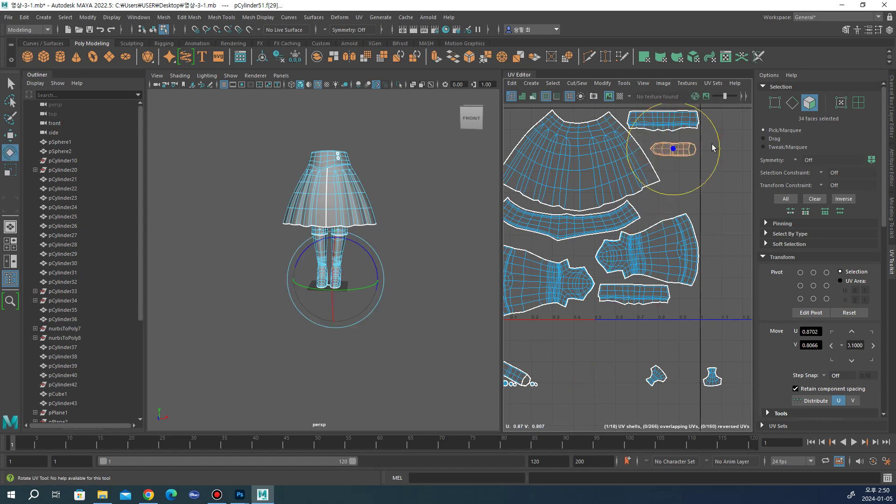
key(w)
Step: Move the small lower-left shell to the tile's upper right and lay it horizontal
alt+middle_drag(585, 235, 647, 222)
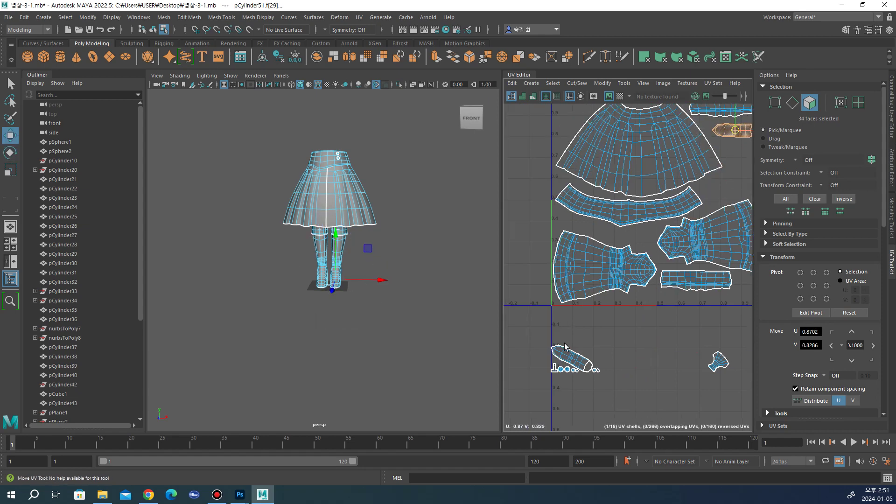
click(567, 355)
drag(571, 358, 734, 151)
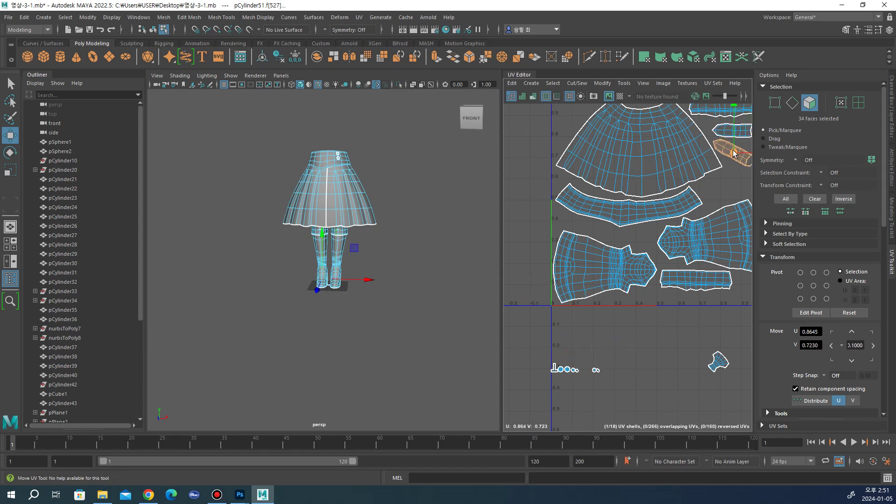
scroll(616, 213, up, 5)
key(e)
mouse_move(616, 213)
mouse_down()
mouse_move(609, 198)
mouse_move(589, 208)
mouse_up()
key(w)
Step: Move the small foot-shaped shell up into the tile, then undo that move
scroll(588, 212, down, 2)
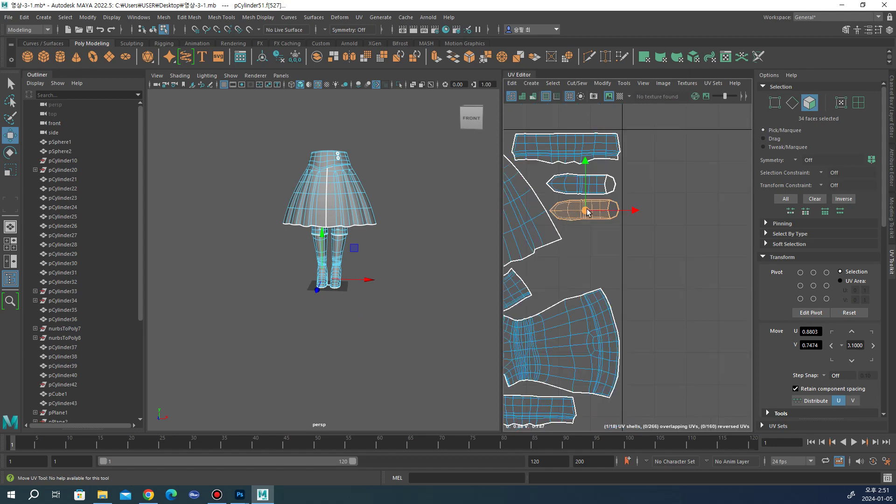
scroll(607, 211, down, 2)
scroll(644, 210, down, 2)
scroll(654, 210, down, 2)
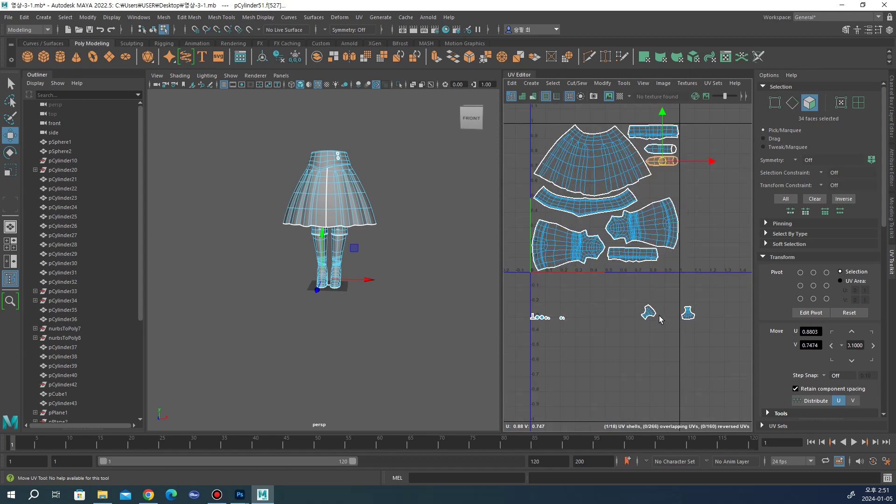
click(650, 313)
drag(650, 313, 662, 223)
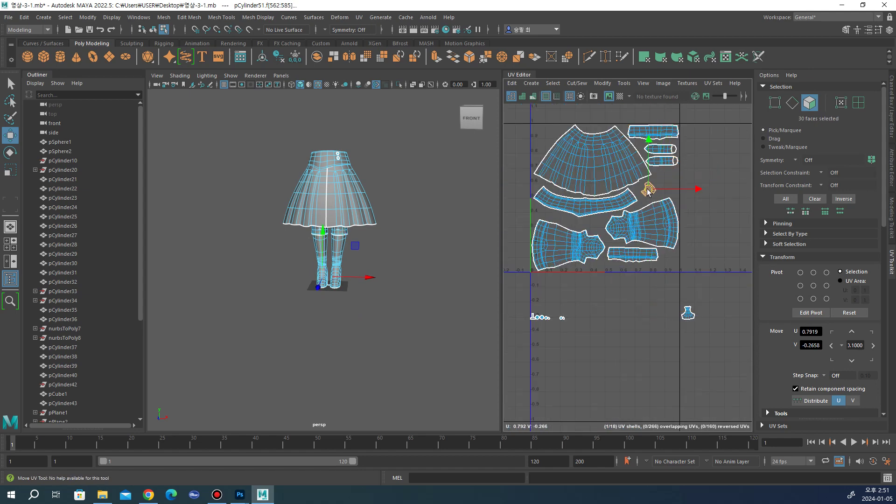
key(ctrl+z)
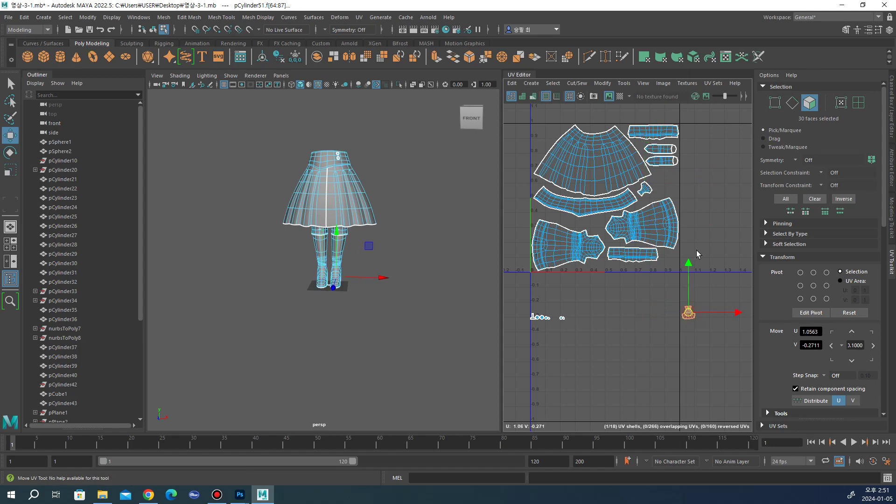
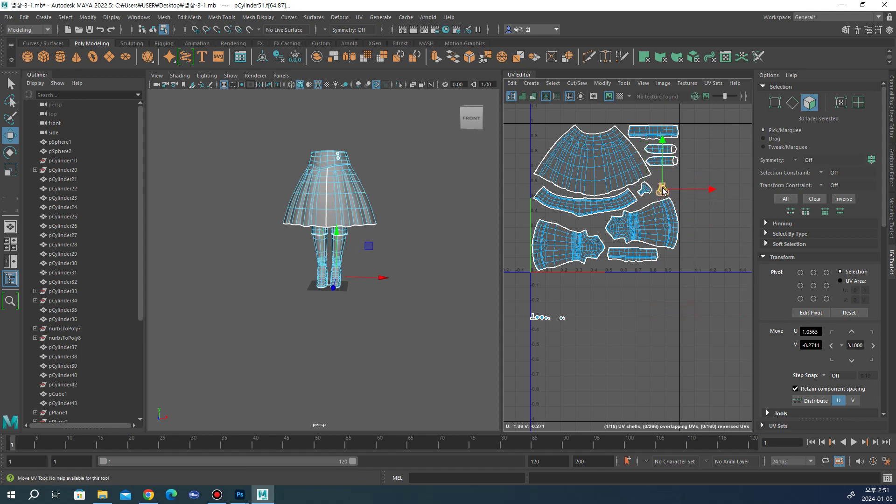
Step: Locate and select the left round UV shell from the boot cylinders
scroll(527, 327, up, 3)
scroll(536, 299, up, 2)
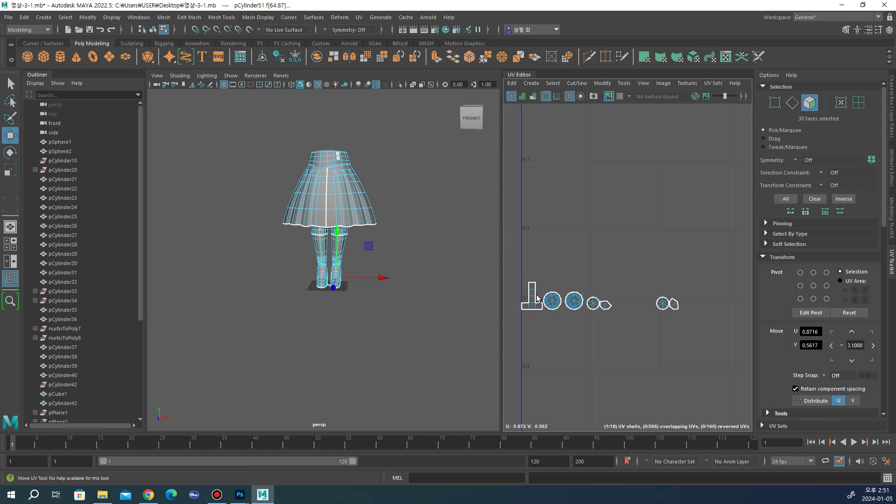
click(530, 304)
alt+drag(460, 306, 420, 252)
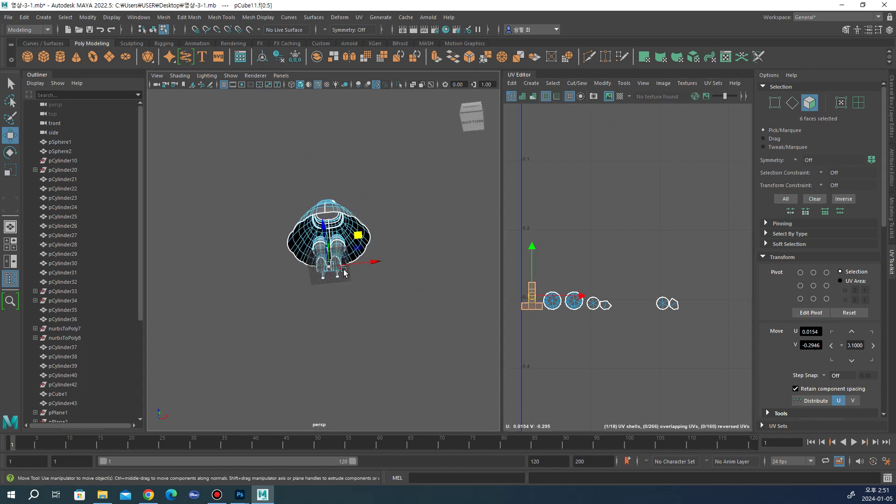
scroll(360, 277, up, 5)
alt+drag(359, 277, 409, 324)
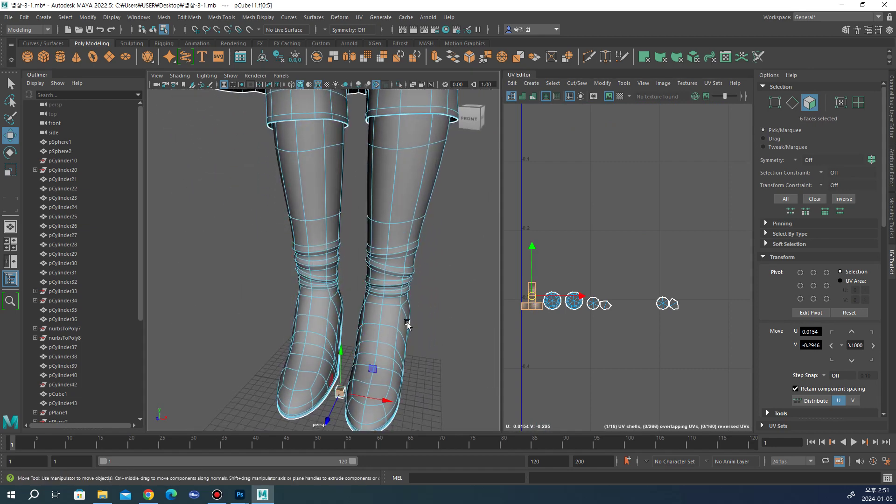
scroll(559, 300, up, 2)
scroll(562, 300, down, 2)
scroll(575, 300, down, 2)
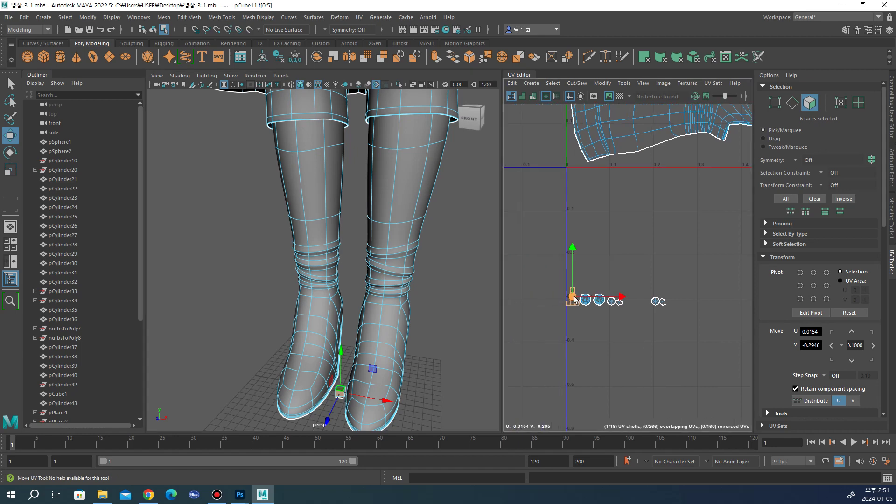
scroll(607, 303, up, 2)
click(571, 304)
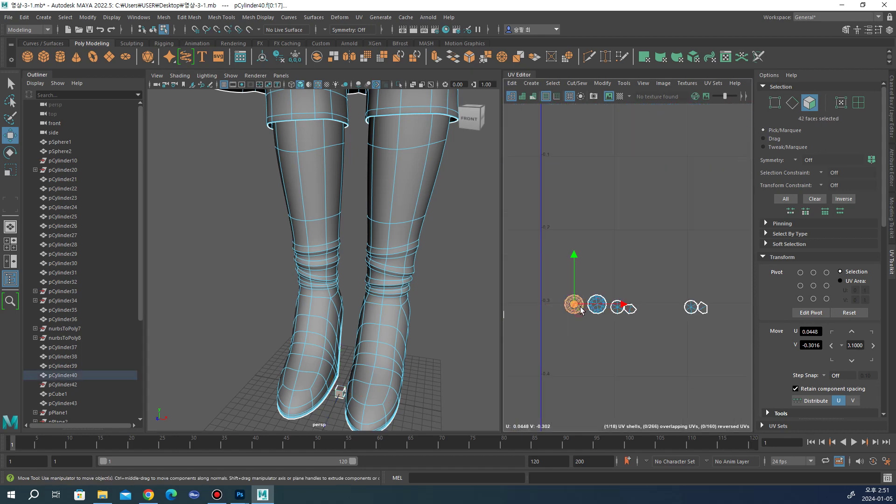
scroll(585, 303, down, 3)
scroll(586, 301, down, 3)
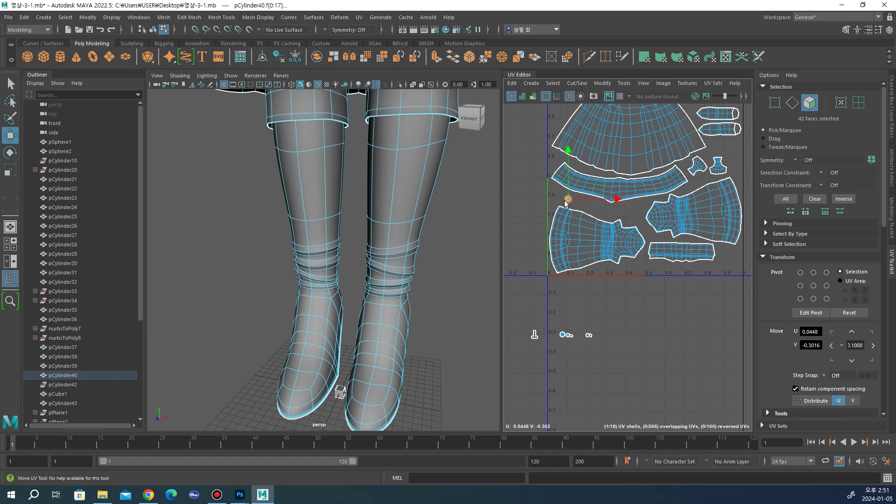
Step: Select both round shells, scale them up, and move them into the 0–1 tile
click(576, 245)
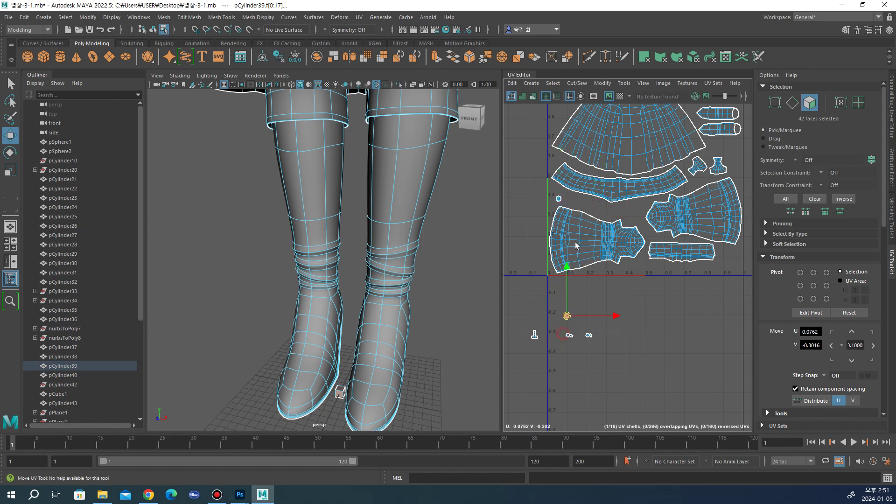
scroll(566, 197, up, 3)
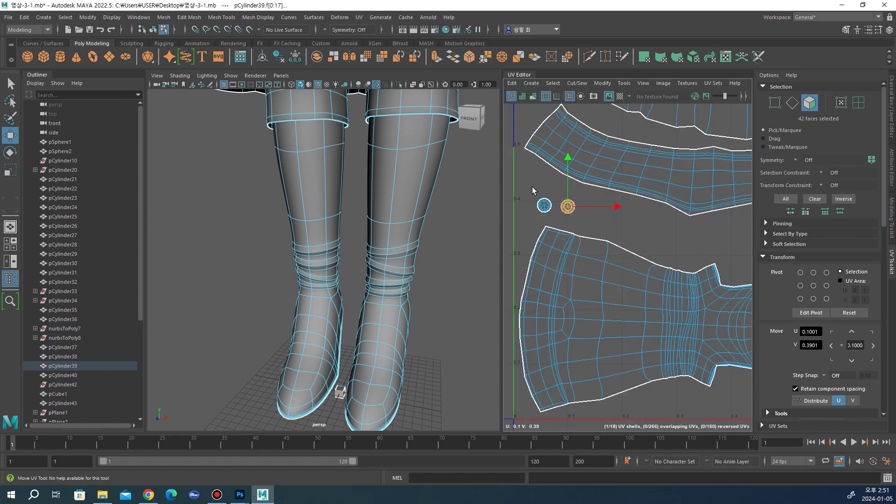
drag(575, 223, 598, 165)
key(r)
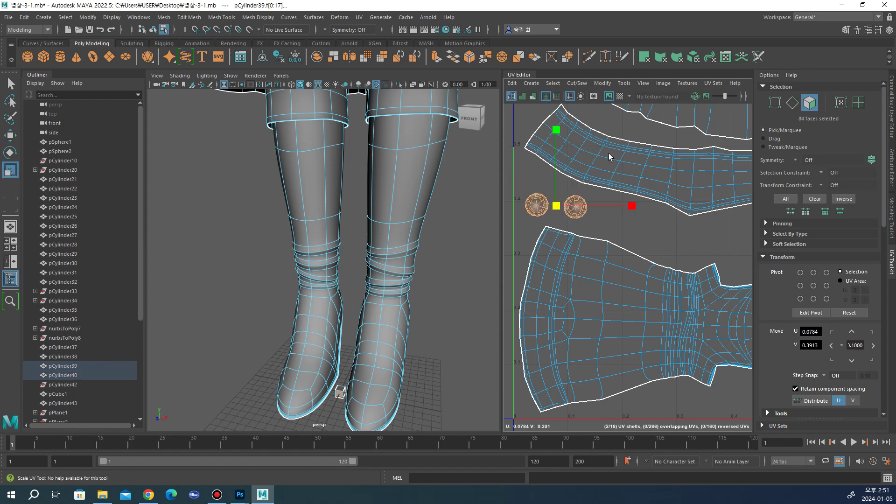
key(w)
drag(549, 220, 548, 218)
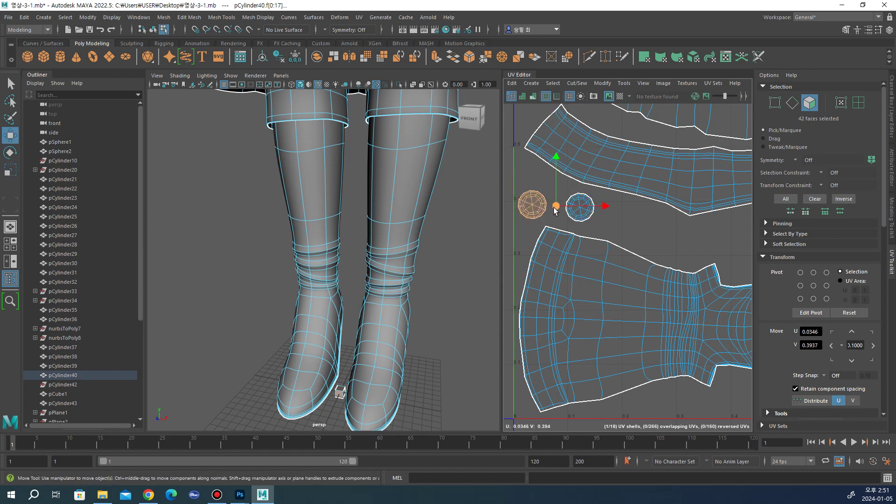
scroll(607, 259, down, 3)
scroll(606, 329, up, 3)
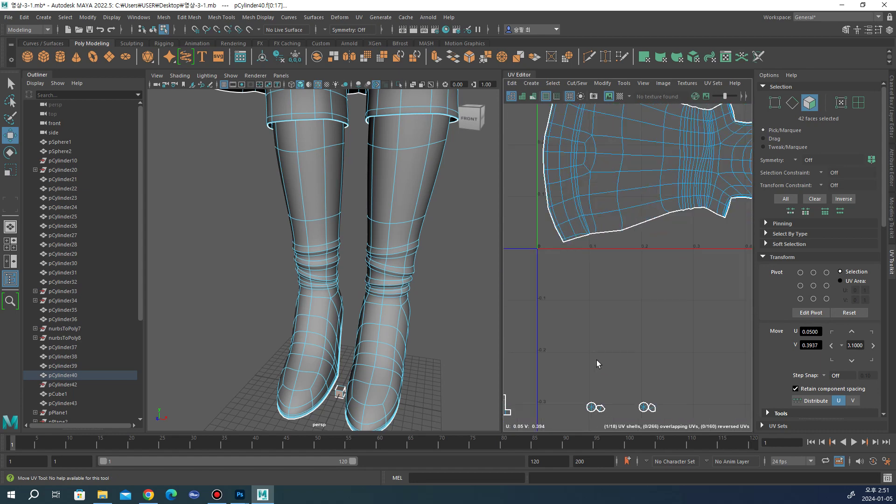
Step: Select the tiny shells below the tile and move them up beside the round shells
drag(590, 418, 626, 401)
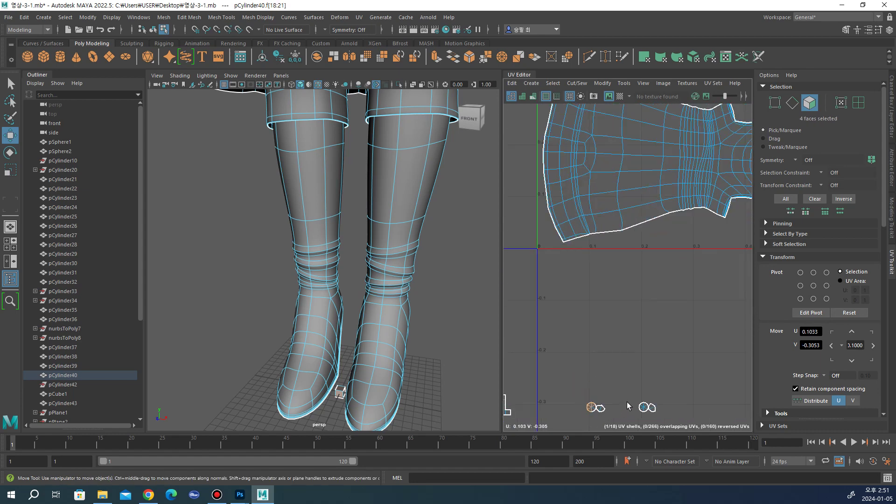
alt+middle_drag(605, 415, 561, 330)
scroll(561, 330, up, 2)
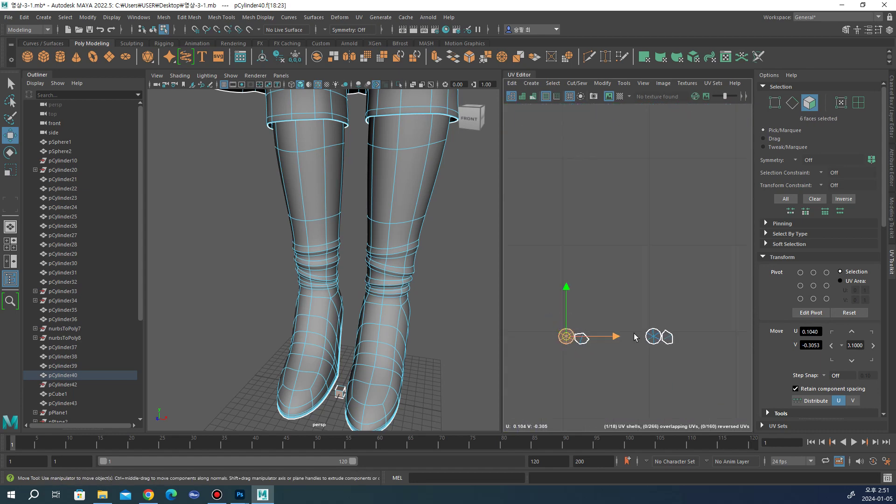
shift+drag(642, 321, 660, 348)
scroll(635, 339, down, 4)
alt+middle_drag(635, 340, 596, 371)
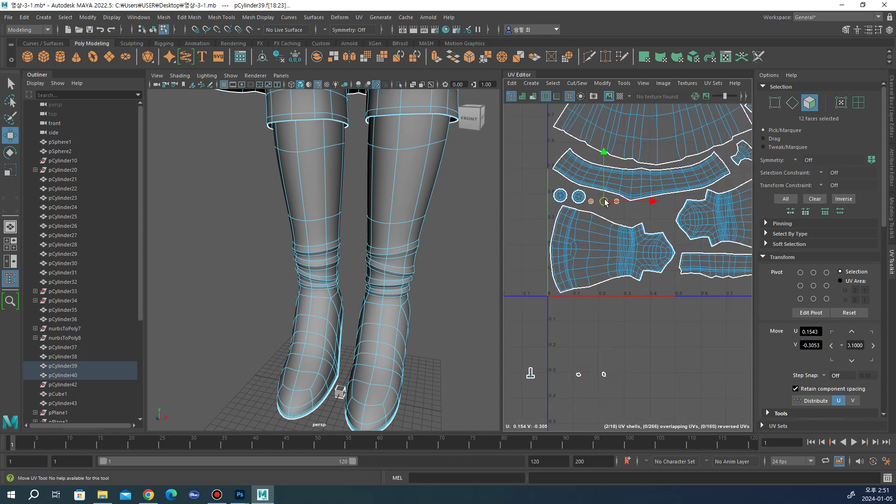
scroll(618, 197, up, 3)
ctrl+click(578, 203)
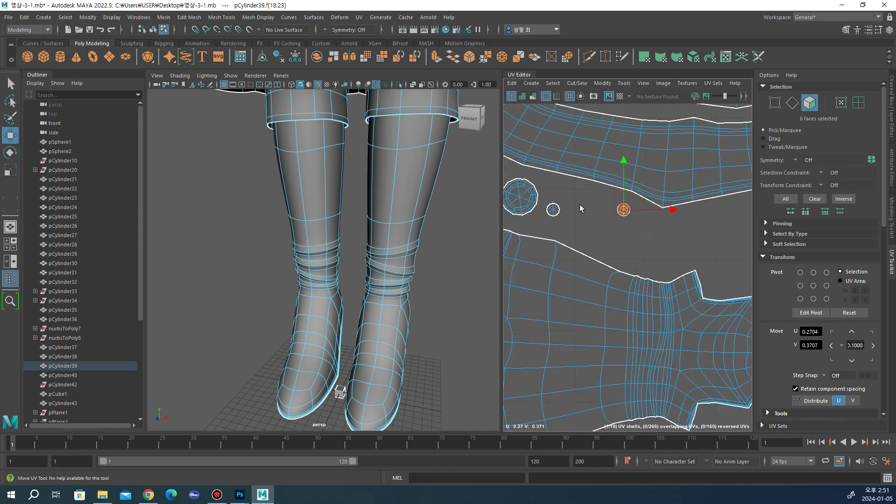
scroll(574, 211, down, 4)
scroll(634, 270, up, 2)
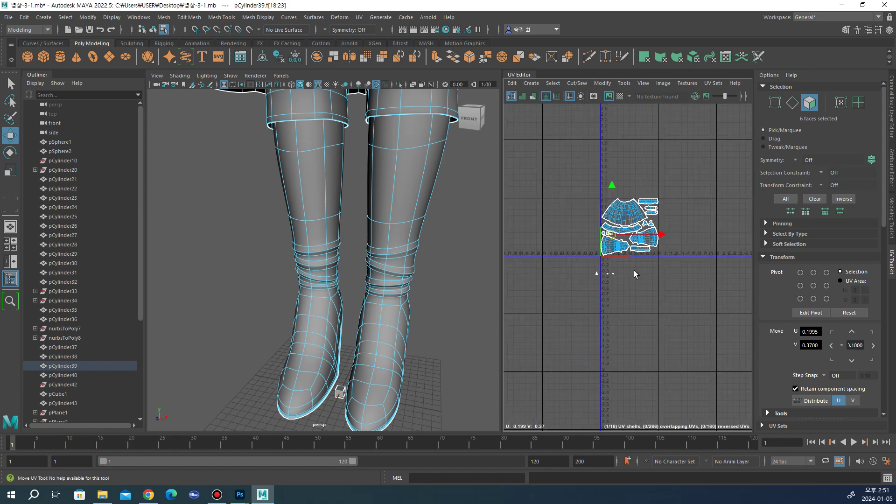
scroll(615, 261, up, 1)
Step: Move the long band shell lower and to the right in the UV tile
scroll(616, 295, up, 2)
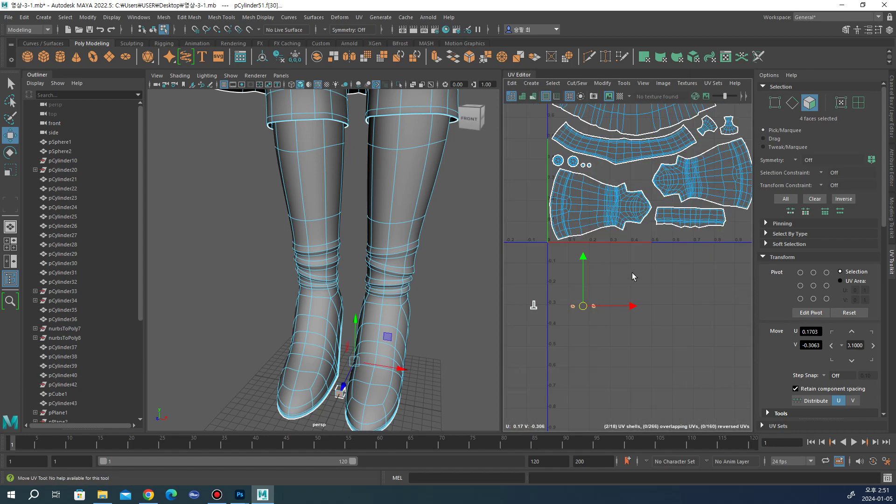
scroll(632, 273, up, 2)
scroll(616, 266, up, 2)
double_click(613, 261)
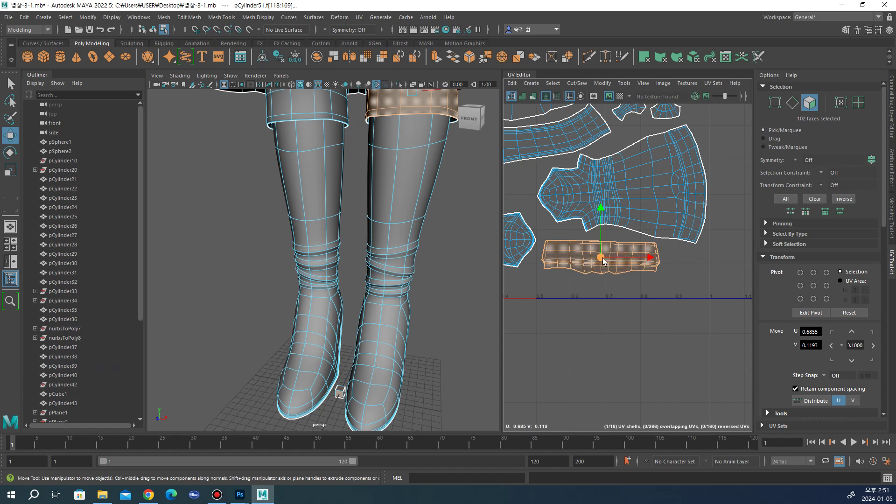
drag(603, 258, 619, 266)
Step: Bring the last tiny shell into the 0–1 tile and deselect all UVs
scroll(584, 295, down, 2)
scroll(572, 322, down, 1)
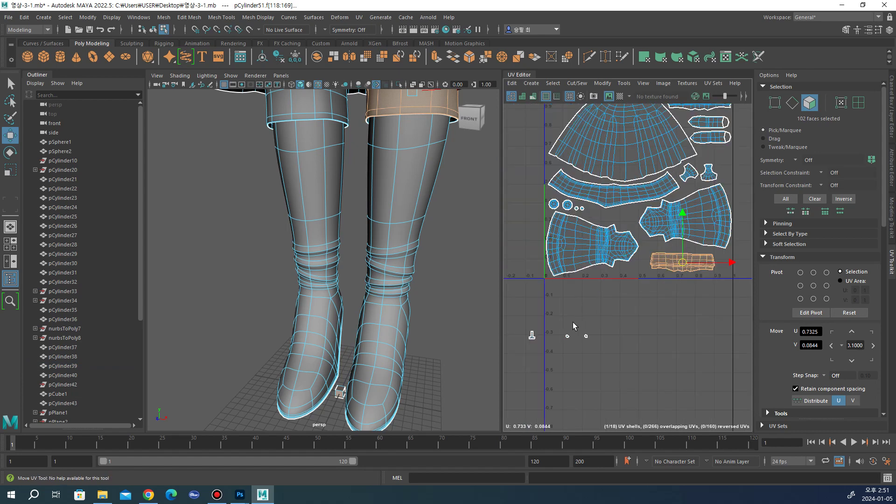
mouse_move(573, 323)
mouse_down()
mouse_move(593, 340)
mouse_move(609, 227)
mouse_up()
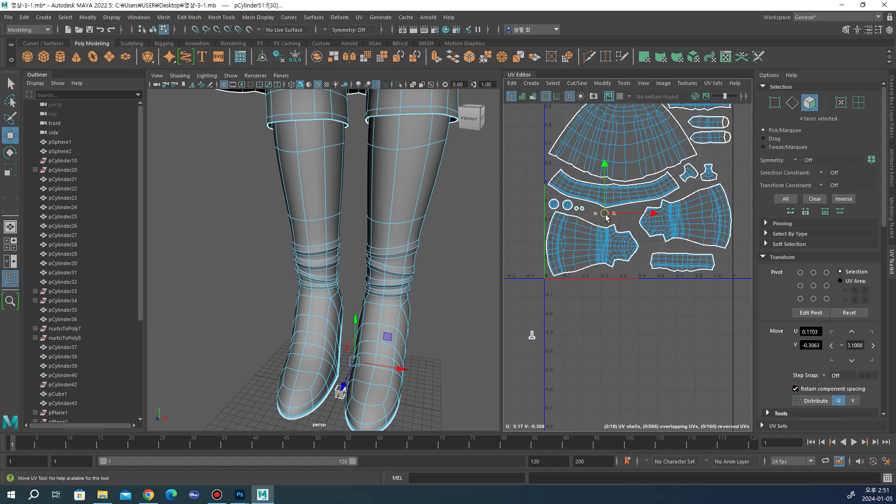
click(620, 261)
scroll(623, 275, down, 1)
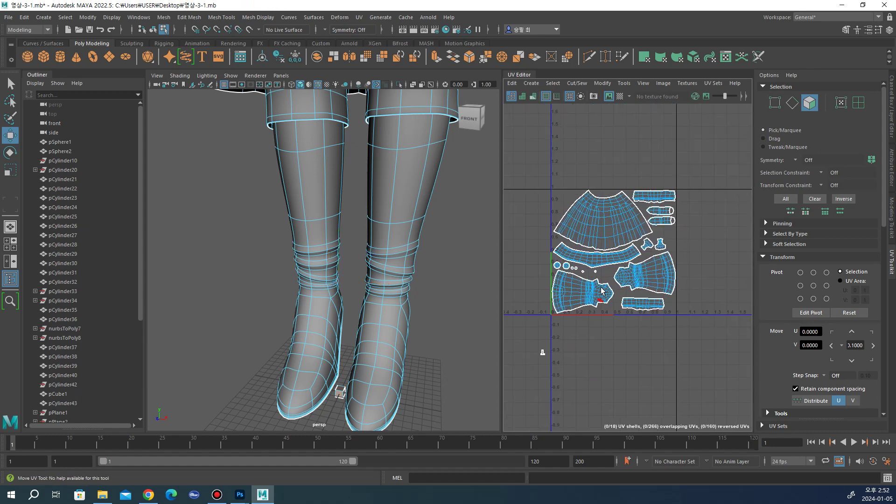
scroll(623, 280, up, 4)
scroll(622, 280, down, 1)
scroll(621, 275, down, 1)
scroll(613, 265, down, 1)
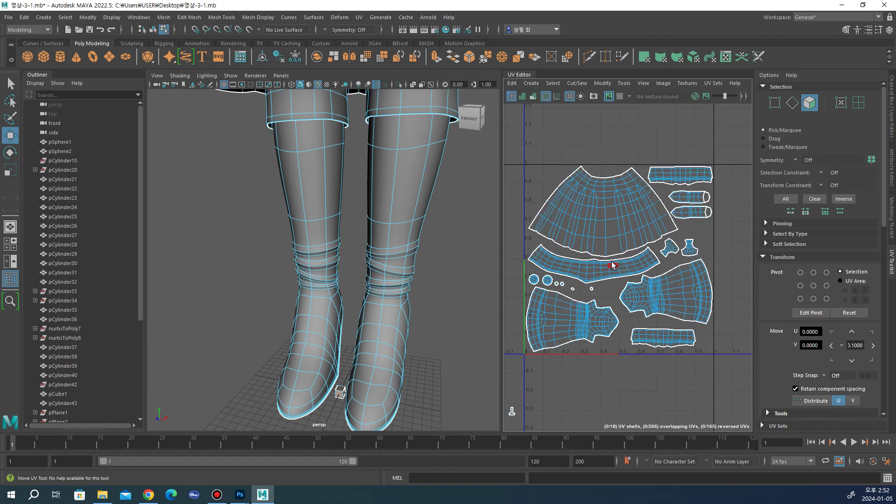
Step: Select all shells in the tile and switch the Modeling Toolkit to object selection
drag(524, 146, 744, 364)
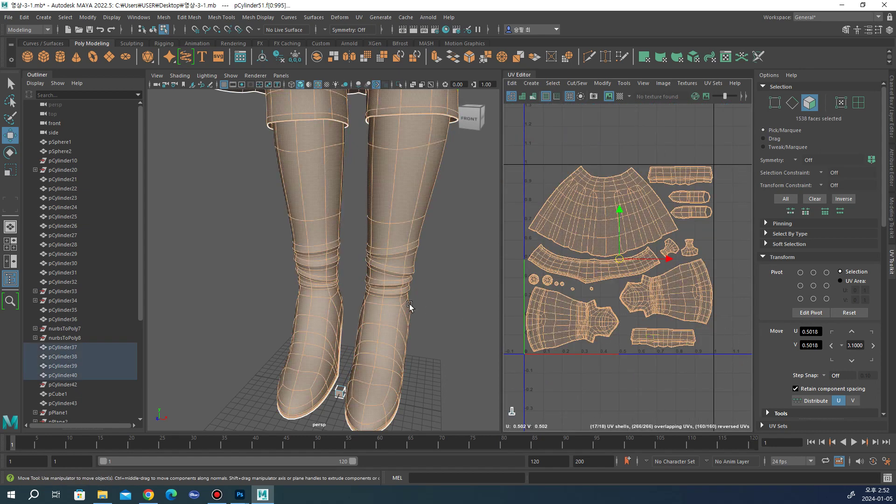
scroll(410, 306, down, 3)
scroll(462, 269, up, 1)
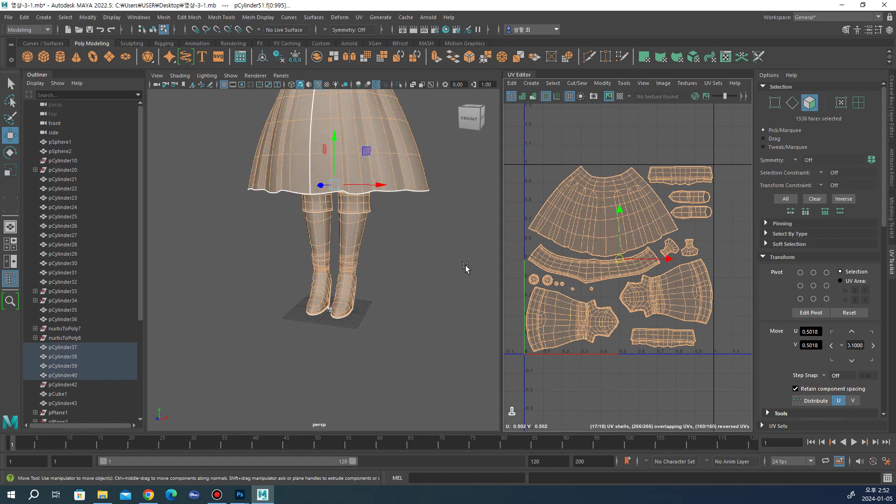
click(892, 174)
click(892, 206)
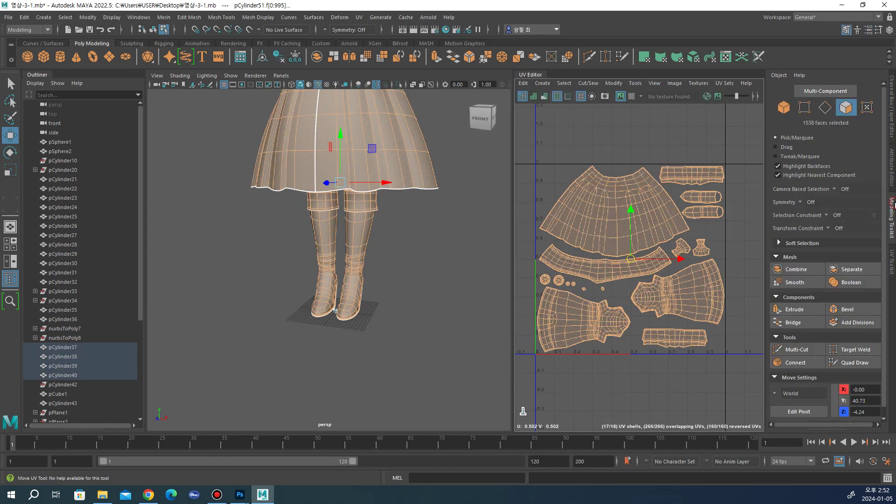
click(785, 108)
Step: Delete the small cube sitting near the boot
scroll(326, 356, up, 2)
scroll(326, 352, up, 2)
scroll(380, 341, up, 2)
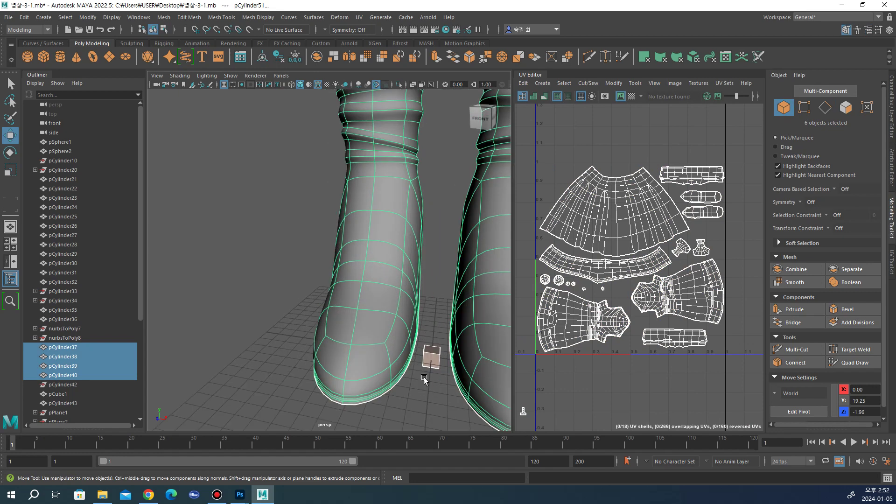
click(424, 379)
click(429, 356)
key(Delete)
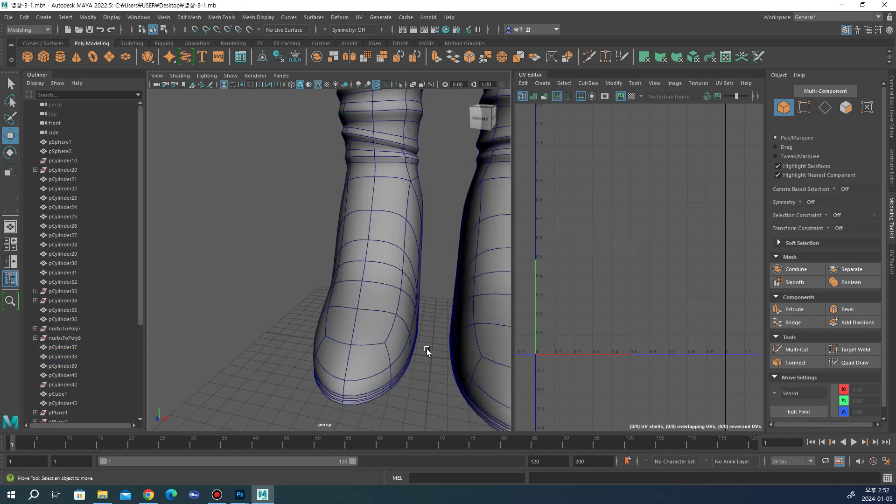
Step: Marquee-select the skirt and leg meshes to show their UVs together
scroll(427, 350, down, 5)
scroll(430, 309, down, 3)
scroll(422, 306, down, 1)
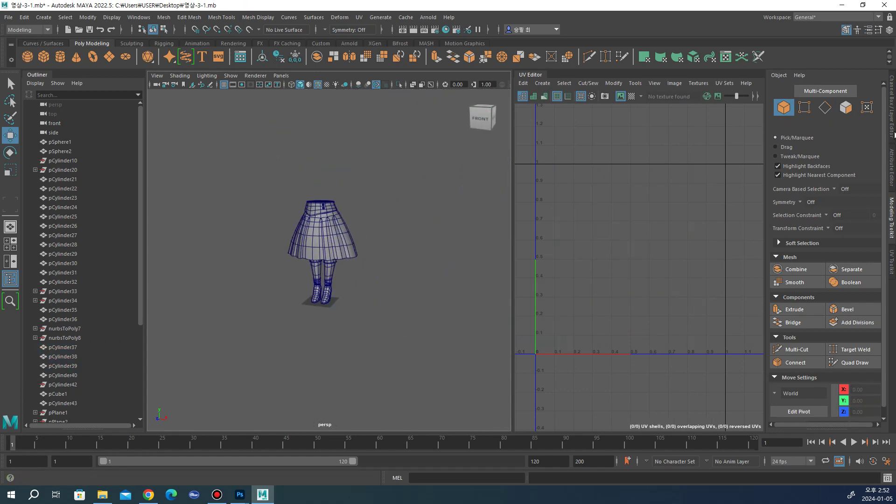
drag(253, 170, 444, 377)
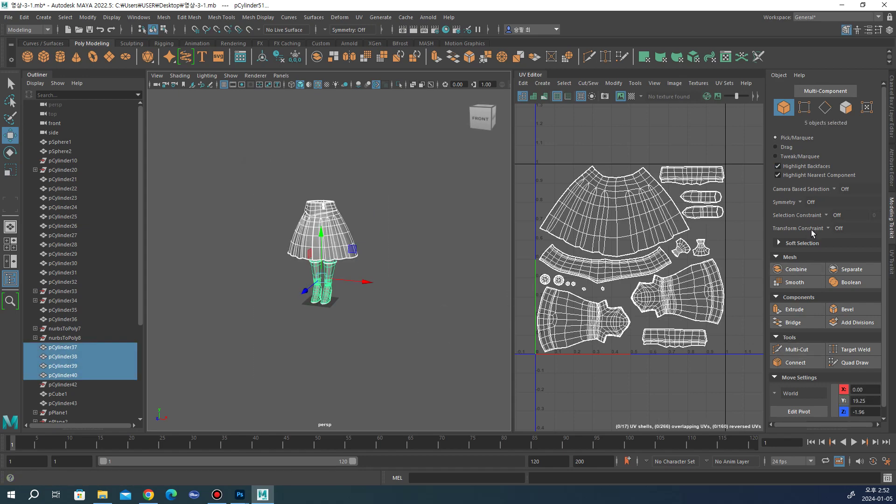
Step: Toggle the coat, body, skirt and hair layer visibility so the hair layer is shown
click(893, 122)
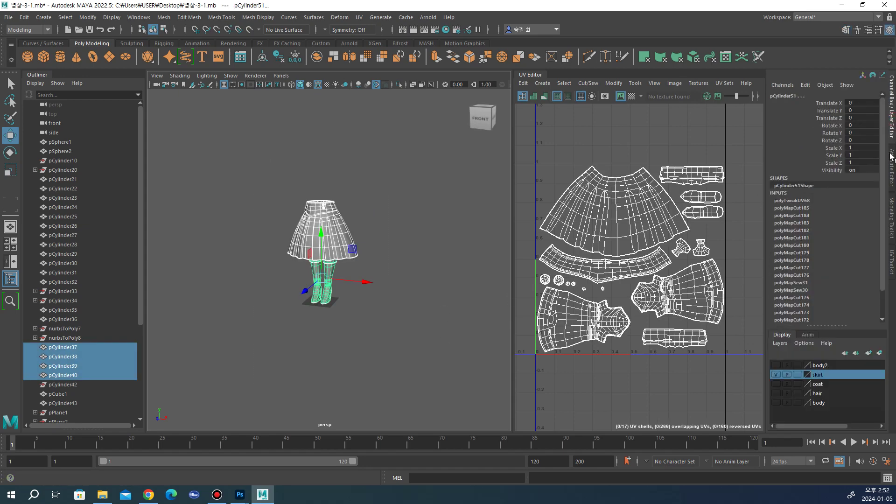
click(776, 385)
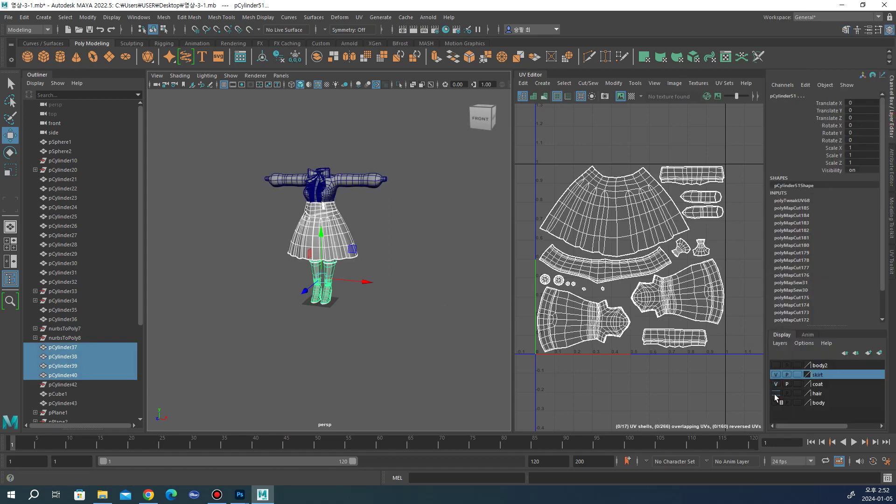
click(776, 393)
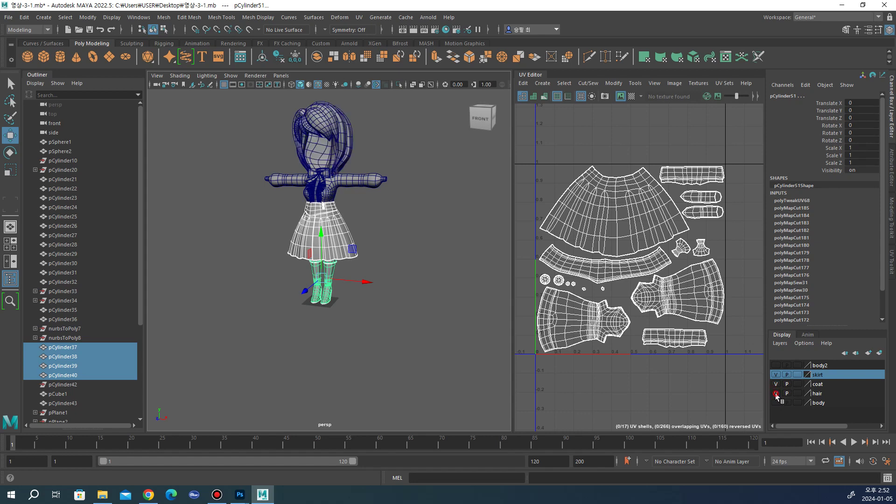
scroll(419, 274, up, 1)
mouse_move(420, 274)
alt+middle_down()
mouse_move(407, 292)
mouse_move(423, 290)
alt+middle_up()
scroll(426, 292, up, 2)
scroll(416, 286, up, 2)
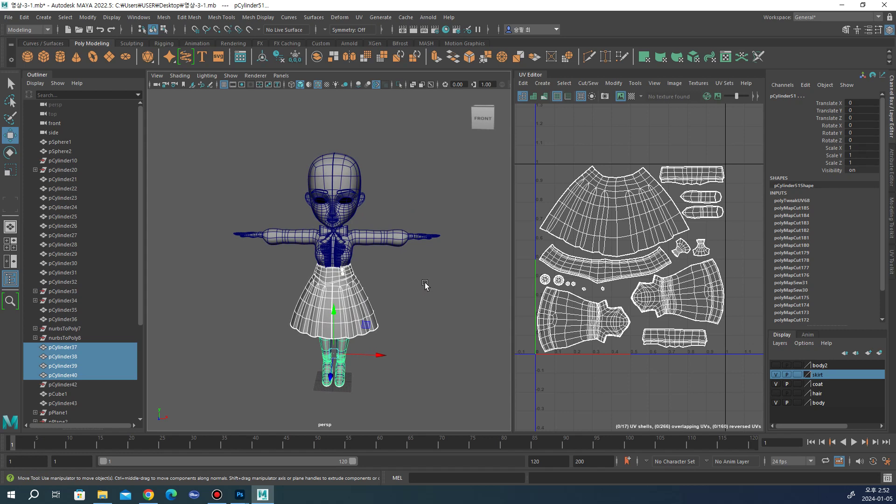
drag(775, 374, 776, 402)
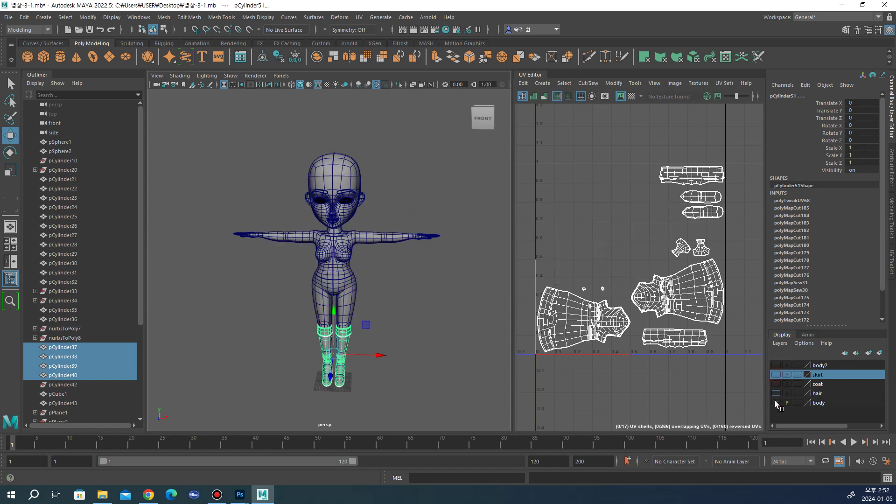
click(809, 394)
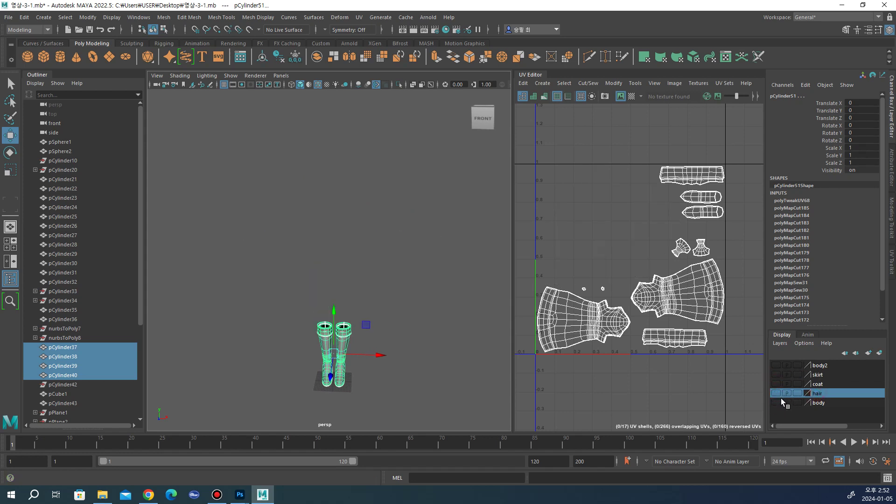
click(776, 392)
click(776, 403)
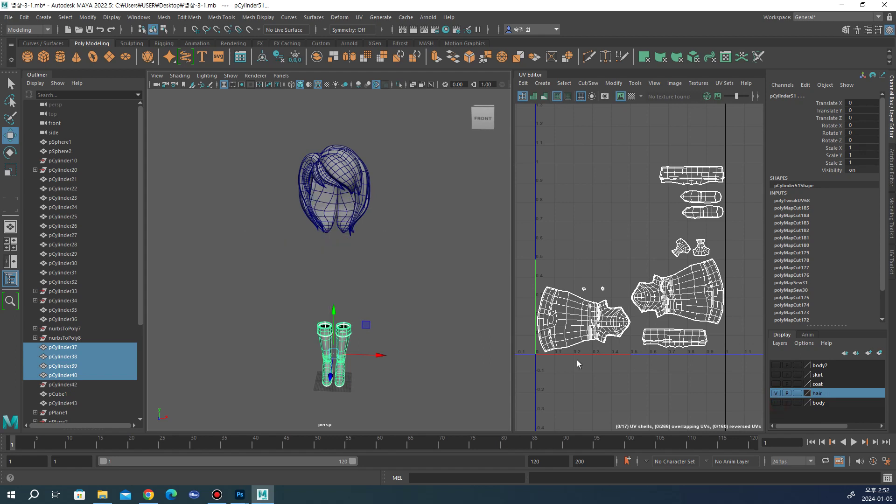
Step: Hide the skirt layer, add the legs mesh to it, and select a hair piece
click(446, 344)
click(830, 374)
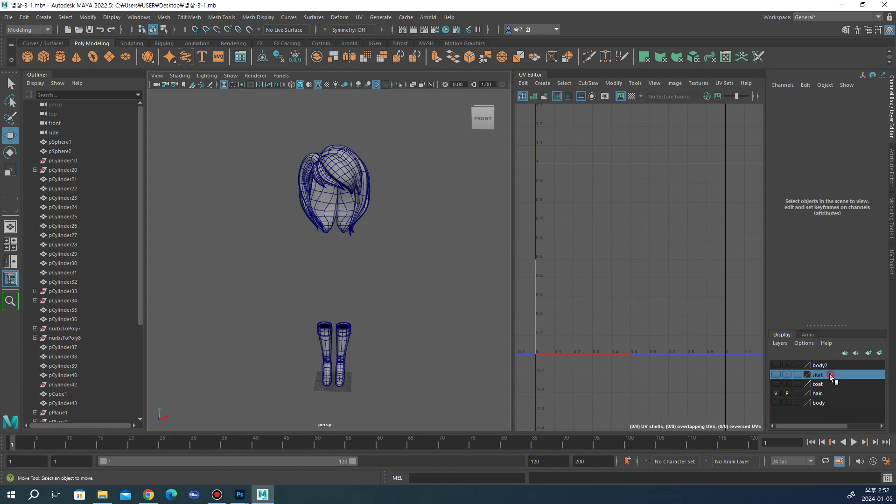
click(774, 374)
click(344, 362)
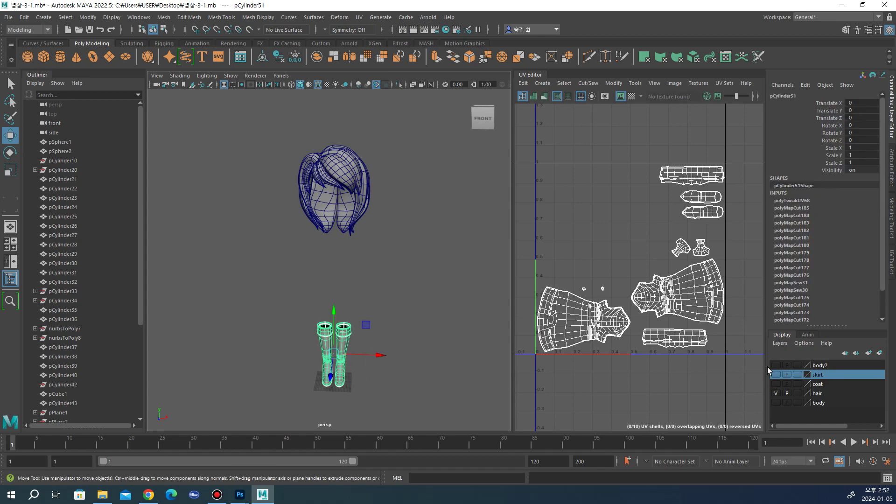
right_click(821, 377)
click(823, 397)
click(399, 279)
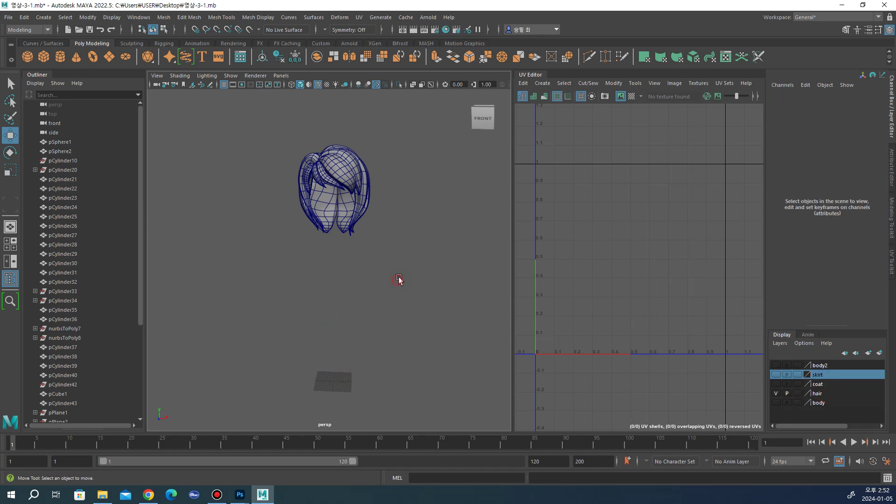
scroll(354, 229, up, 3)
click(384, 249)
Step: Select hair strand pCylinder27 and isolate it with Ctrl+1, orbiting for a closer view
mouse_move(384, 248)
alt+mouse_down()
mouse_move(401, 248)
mouse_move(386, 248)
alt+mouse_up()
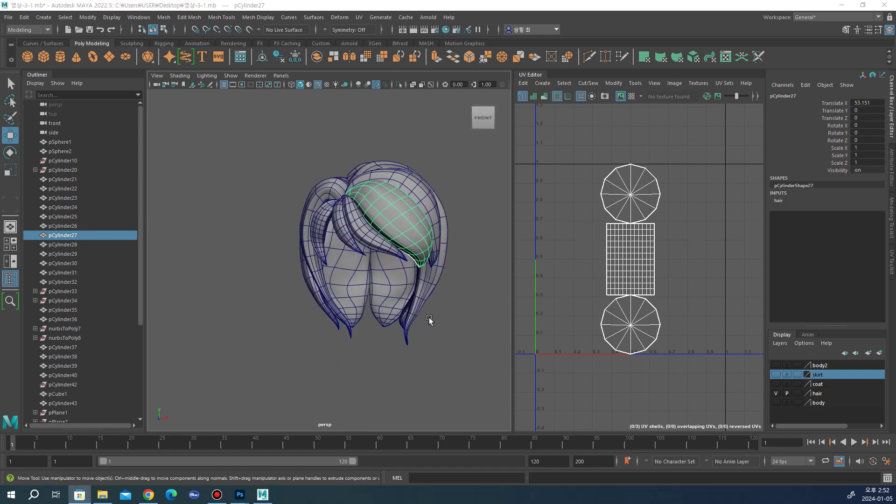
click(454, 318)
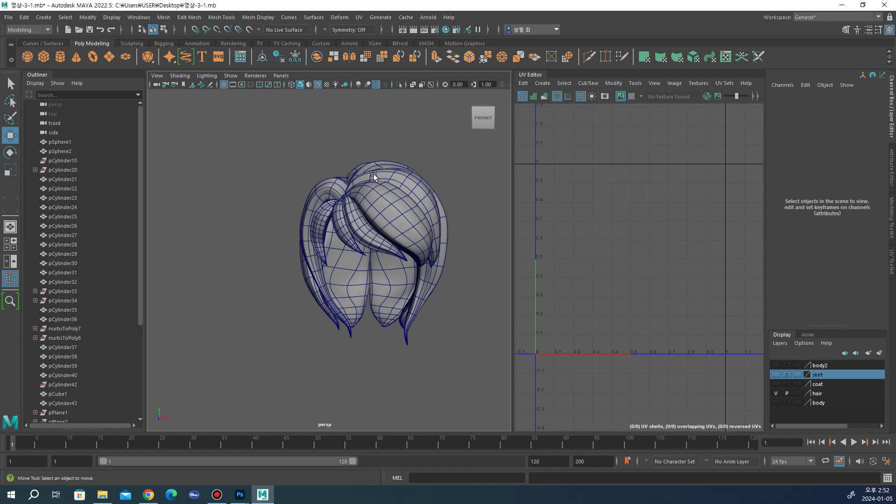
click(388, 200)
key(ctrl+1)
mouse_move(305, 225)
alt+mouse_down()
mouse_move(379, 231)
mouse_move(368, 267)
mouse_move(359, 267)
alt+mouse_up()
scroll(327, 223, up, 2)
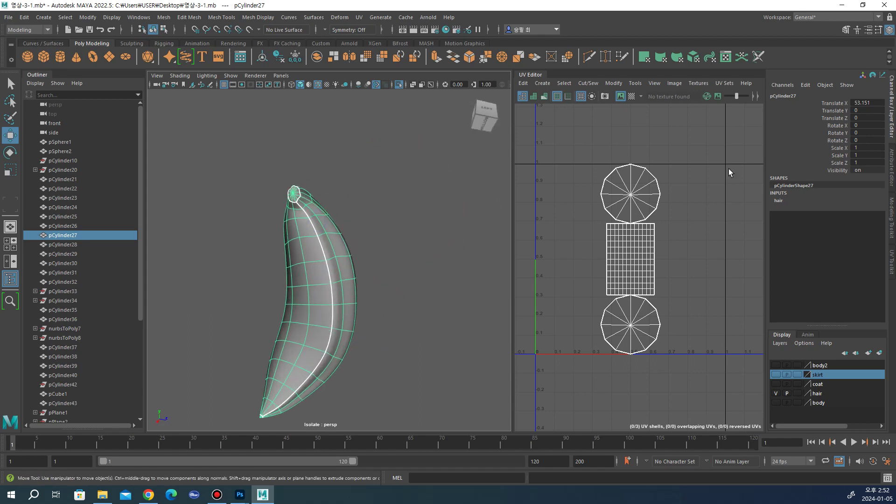
click(890, 163)
Step: Apply a Z-axis planar UV projection to pCylinder27, mapping it into one shell
click(891, 261)
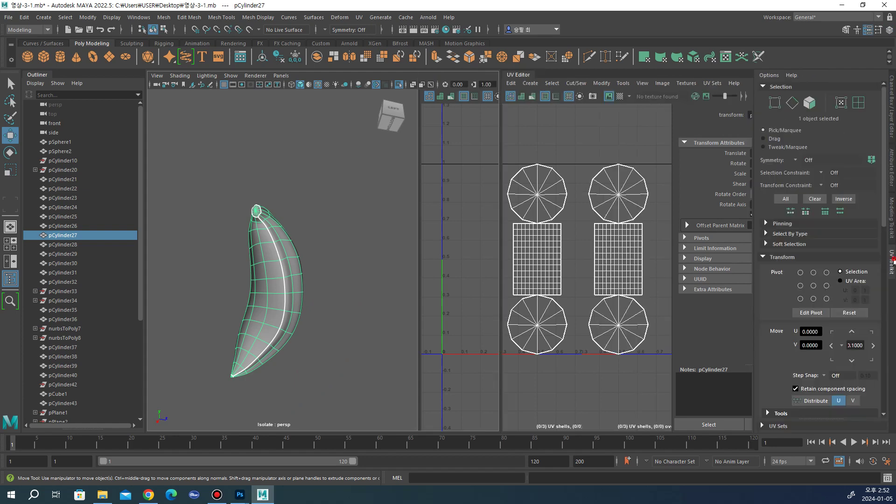
click(387, 18)
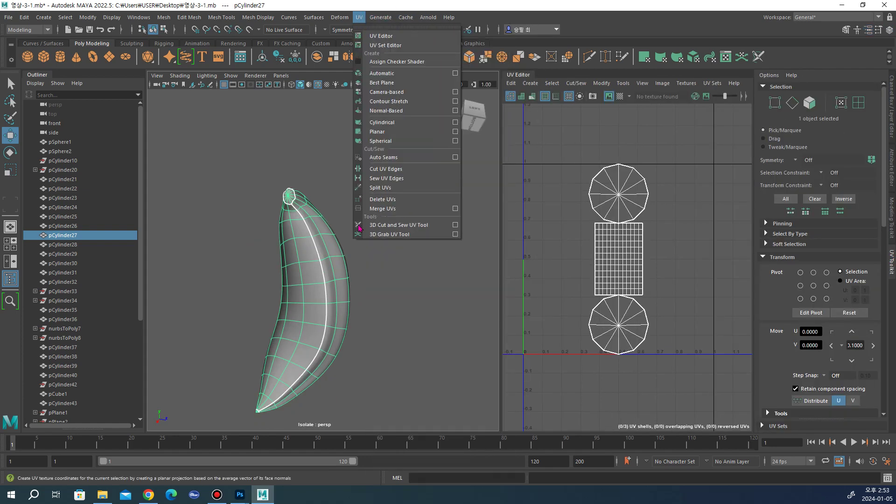
click(455, 132)
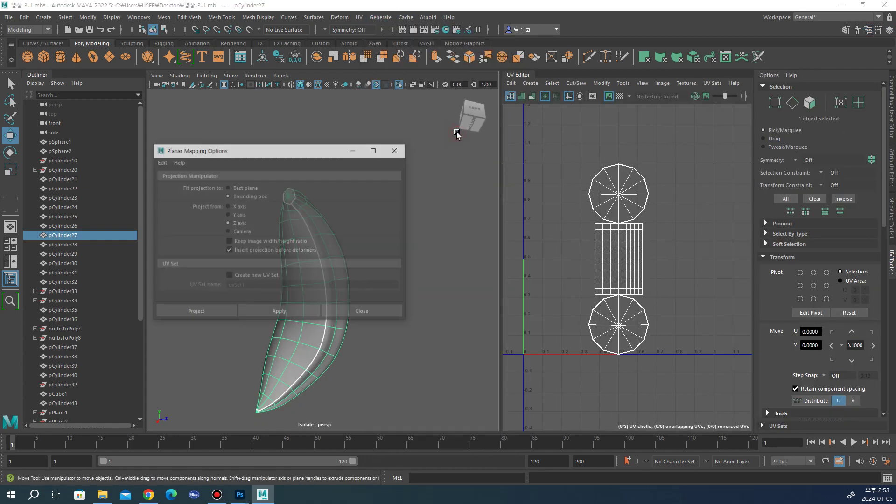
click(279, 312)
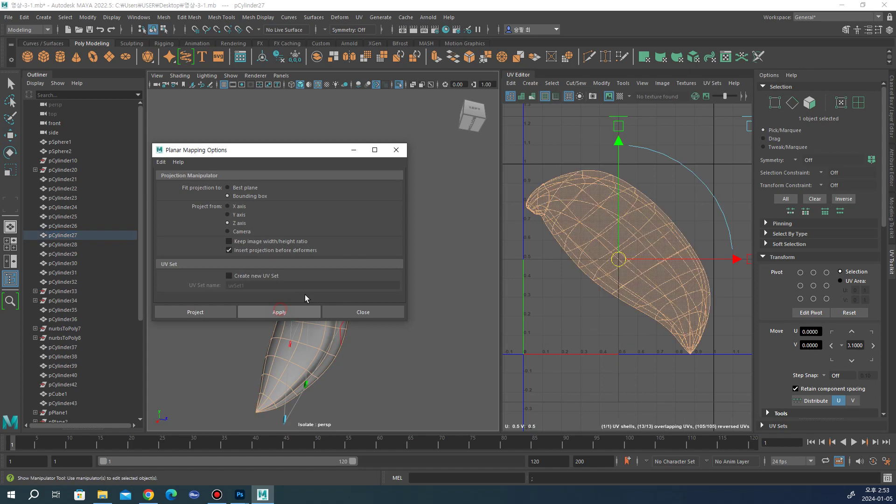
click(397, 150)
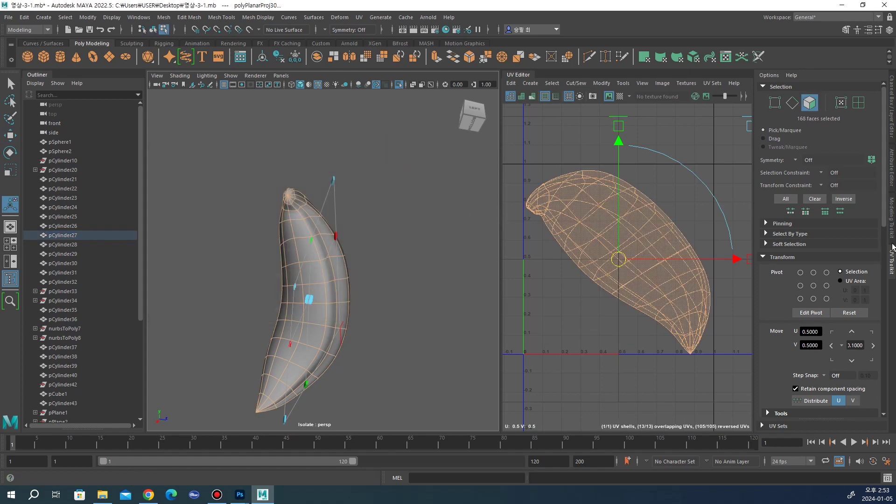
click(892, 219)
click(891, 262)
Step: Cut a lengthwise seam with the 3D Cut and Sew UV Tool, then select the strand's faces
click(359, 17)
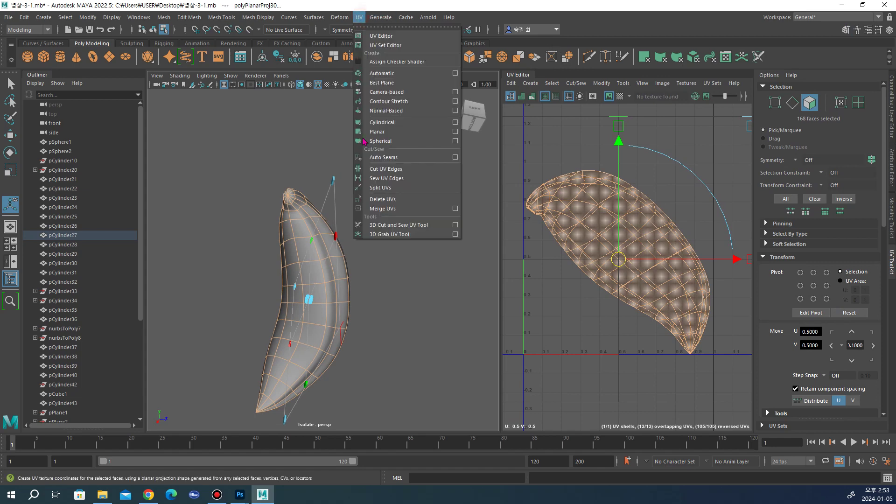
click(380, 226)
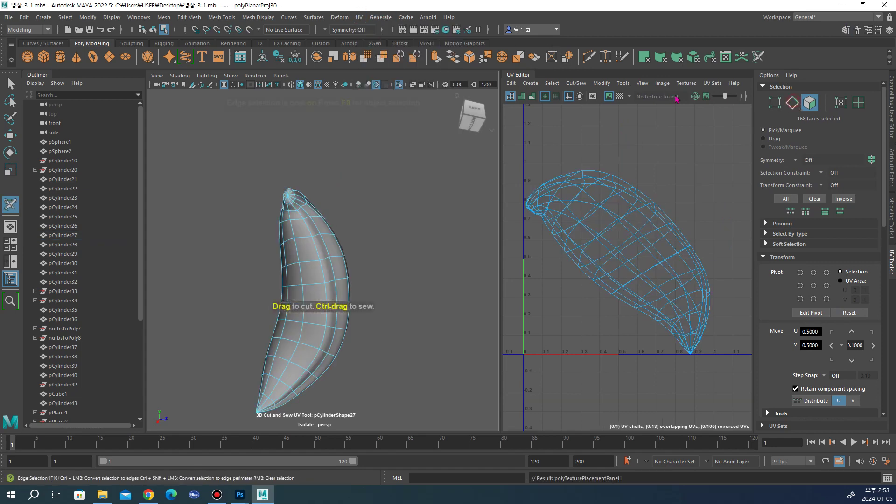
double_click(307, 259)
mouse_move(306, 259)
alt+mouse_down()
mouse_move(320, 223)
mouse_move(325, 265)
alt+mouse_up()
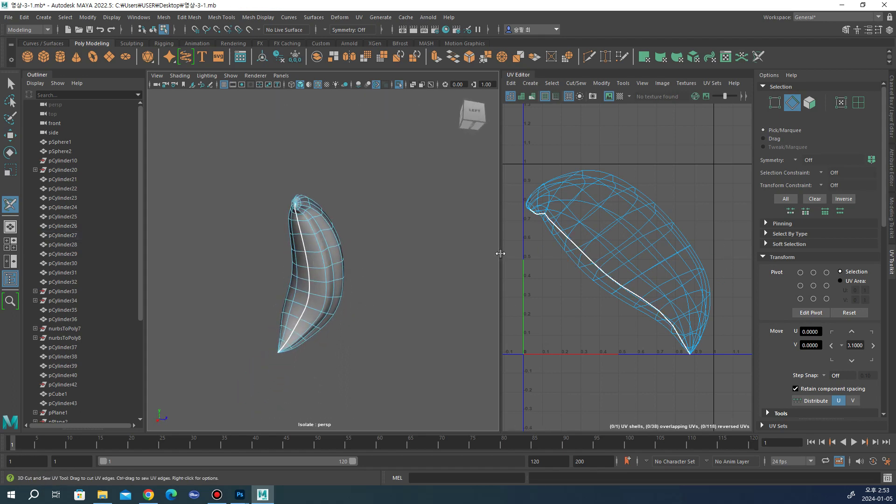
key(w)
click(810, 103)
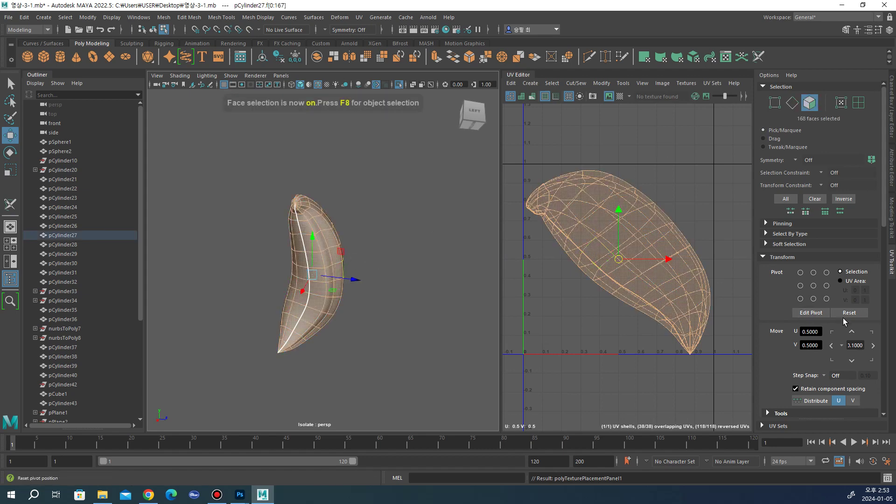
scroll(835, 326, down, 3)
scroll(821, 337, down, 4)
scroll(812, 338, down, 3)
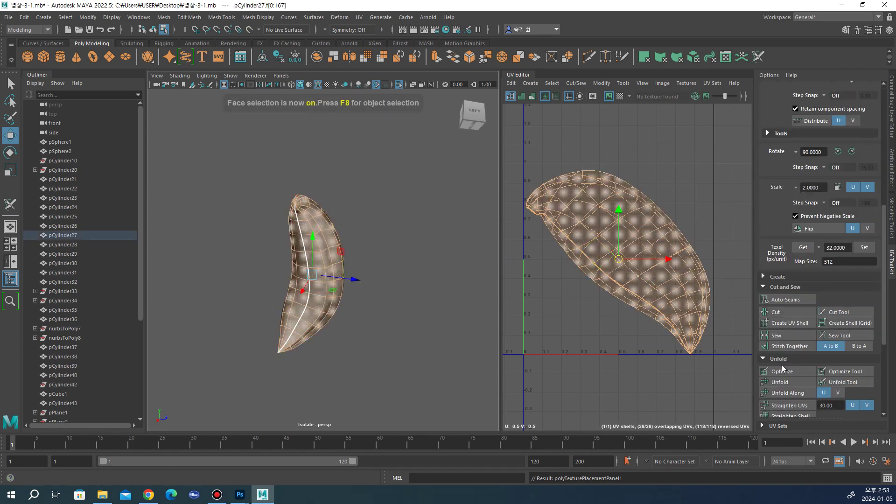
Step: Unfold the strand's UVs into one flat shell and frame it in the UV Editor
click(779, 382)
key(f)
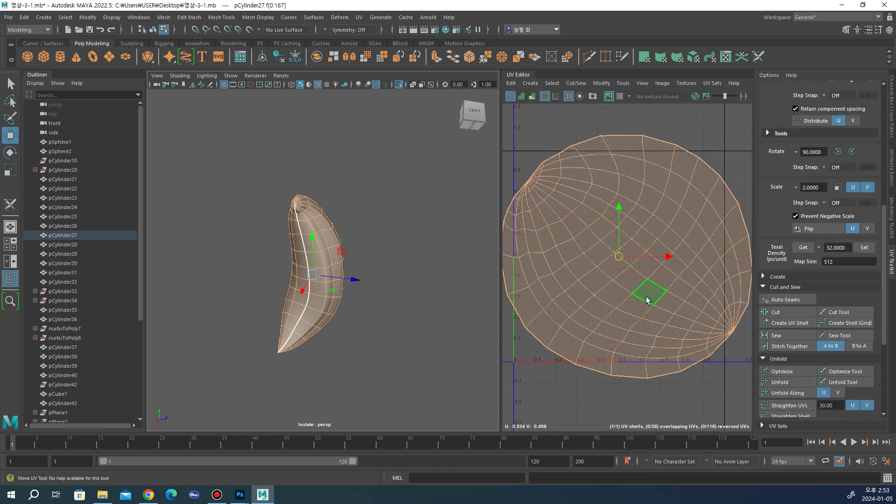
alt+drag(382, 253, 324, 306)
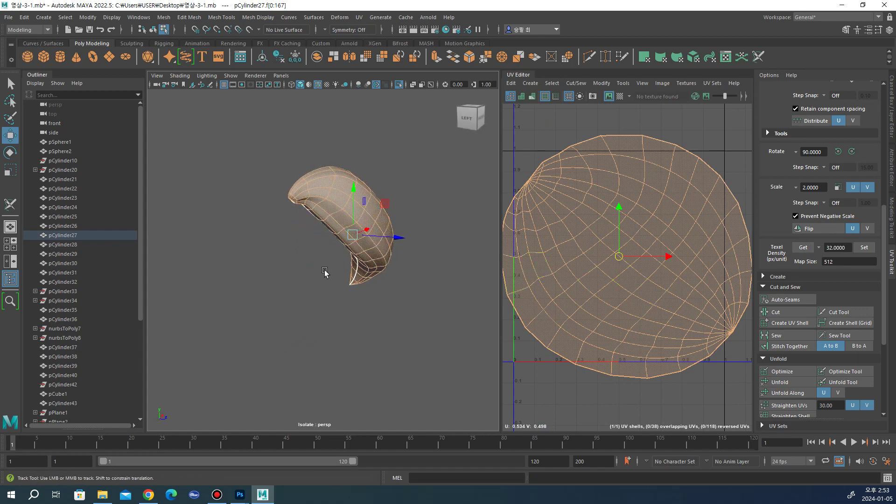
click(323, 301)
scroll(327, 289, up, 3)
mouse_move(355, 266)
alt+mouse_down()
mouse_move(338, 264)
mouse_move(335, 275)
mouse_move(373, 214)
alt+mouse_up()
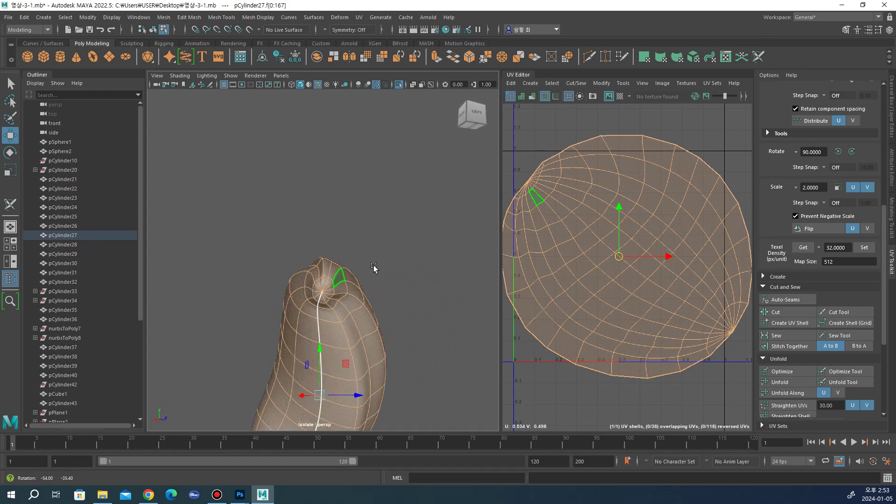
Step: Inspect the strand with the checker pattern on, then turn the checker off
click(619, 96)
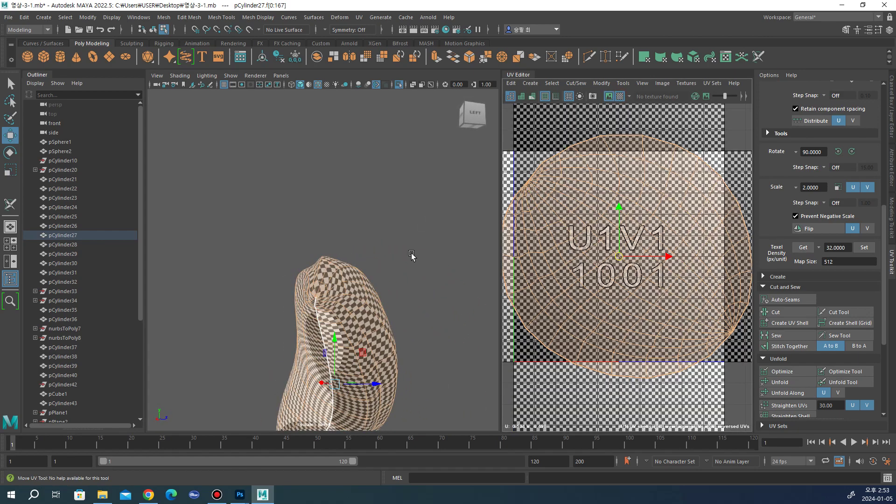
mouse_move(411, 256)
alt+mouse_down()
mouse_move(385, 226)
mouse_move(420, 216)
mouse_move(440, 226)
mouse_move(360, 270)
mouse_move(348, 298)
mouse_move(368, 207)
mouse_move(432, 236)
mouse_move(403, 278)
mouse_move(364, 280)
mouse_move(311, 256)
mouse_move(302, 318)
mouse_move(389, 228)
mouse_move(342, 280)
mouse_move(306, 265)
mouse_move(349, 279)
alt+mouse_up()
alt+drag(347, 272, 380, 310)
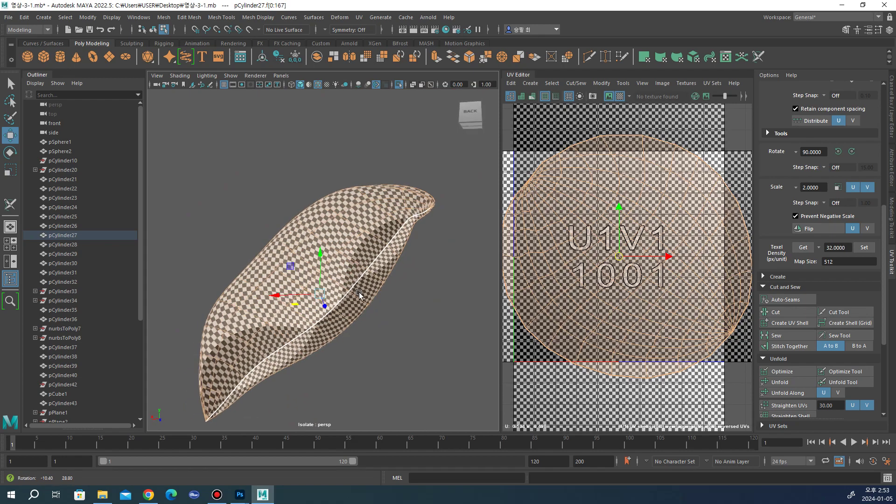
scroll(279, 319, up, 5)
scroll(279, 319, down, 5)
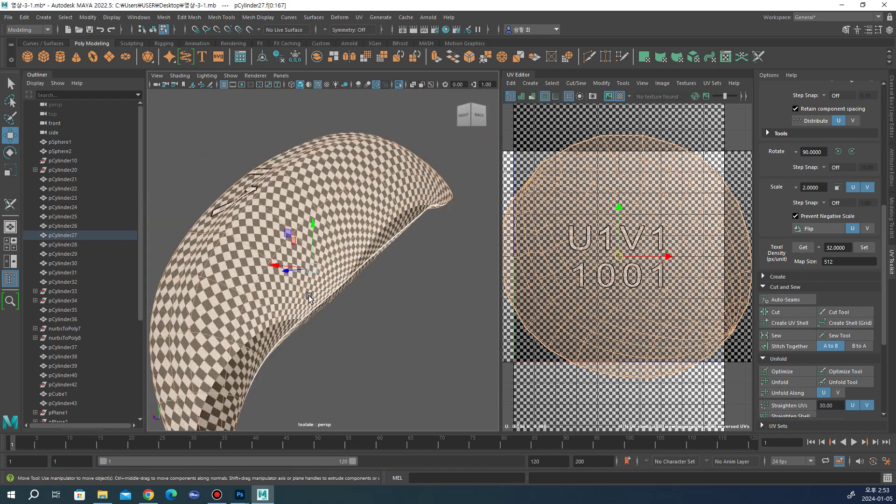
alt+drag(279, 318, 420, 233)
scroll(382, 265, down, 5)
scroll(774, 262, up, 2)
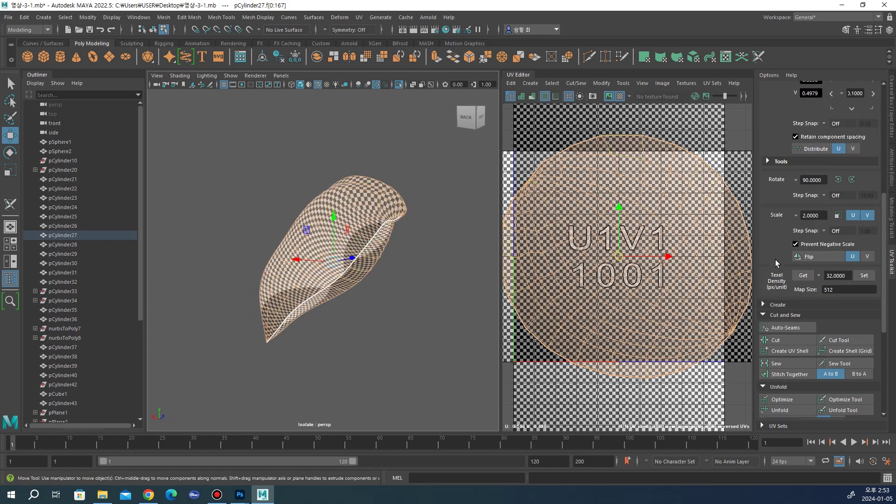
click(620, 96)
Step: Clear the selection and exit Isolate Select to show the whole hair model
click(414, 192)
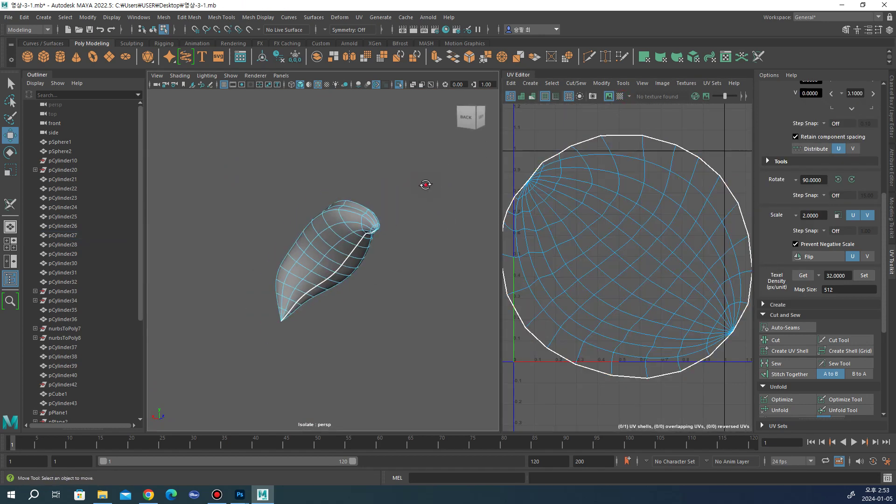
mouse_move(426, 184)
alt+mouse_down()
mouse_move(376, 196)
mouse_move(326, 233)
alt+mouse_up()
key(ctrl+1)
scroll(394, 200, down, 3)
click(316, 251)
Step: Hide pCylinder27 and isolate the next strand, pCylinder28, in left side view
click(892, 206)
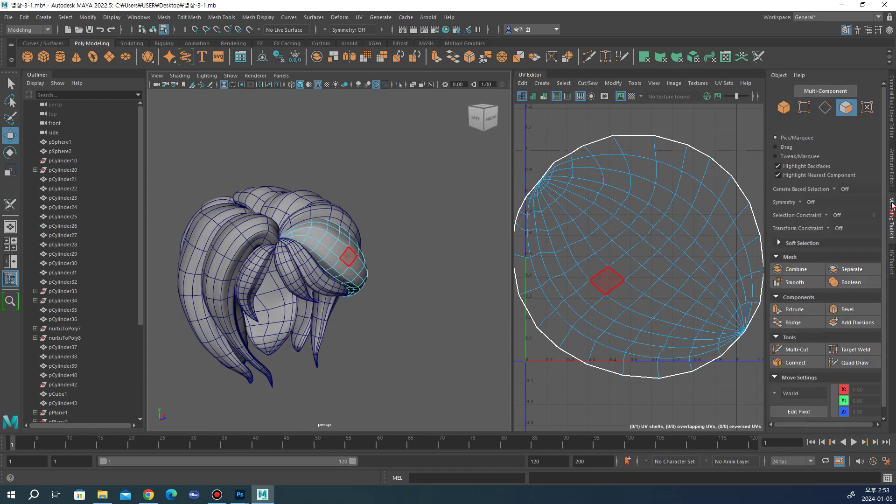
click(785, 109)
key(ctrl+h)
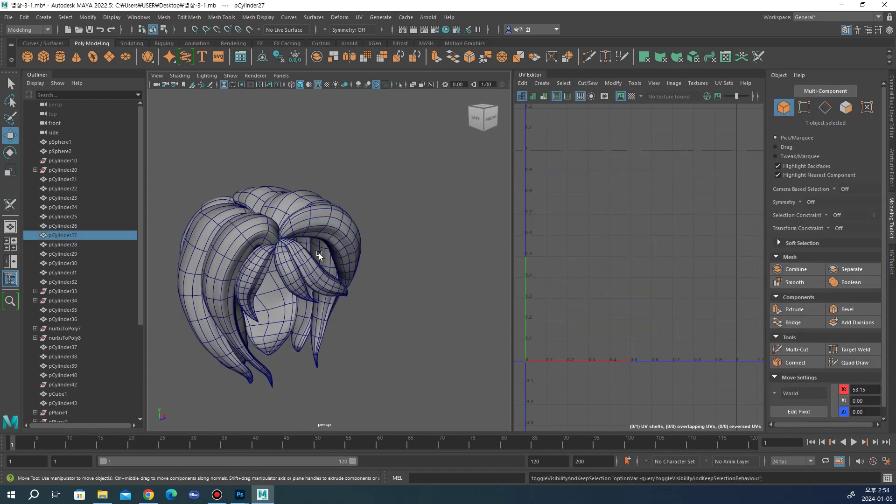
click(348, 240)
key(ctrl+1)
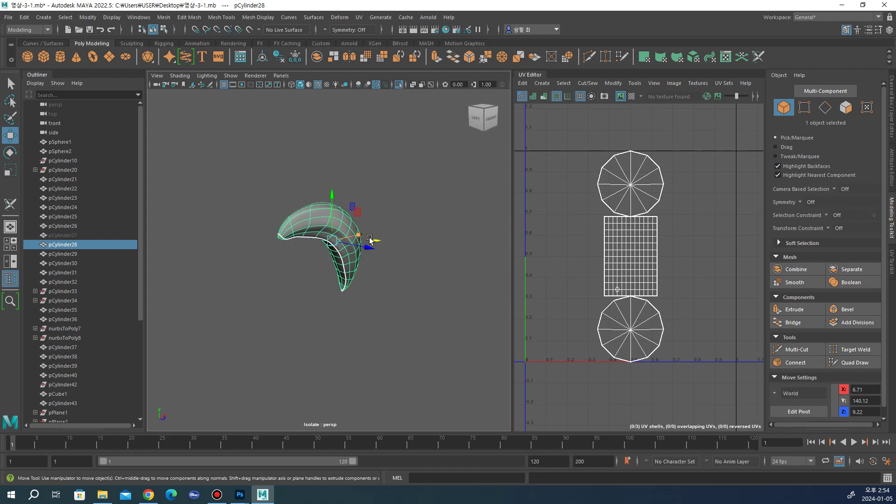
click(475, 118)
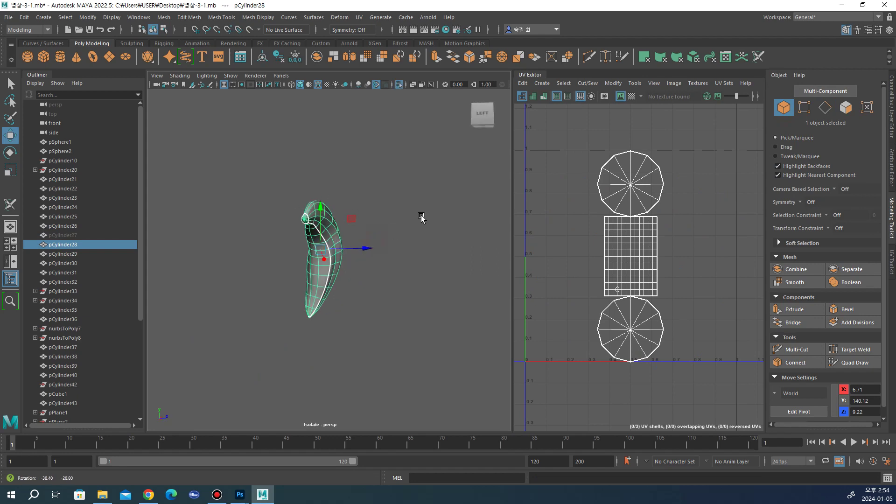
Step: Apply a Z-axis planar UV projection to pCylinder28 and bring up the UV Toolkit
click(359, 18)
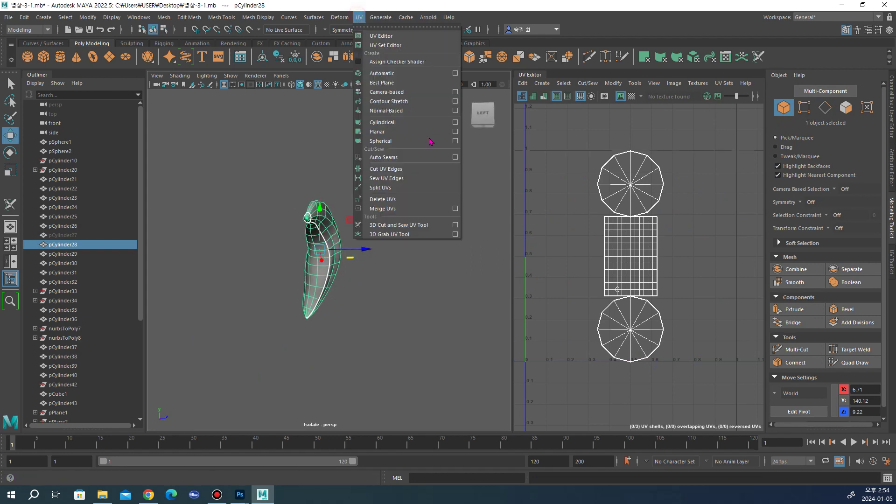
click(455, 133)
click(300, 310)
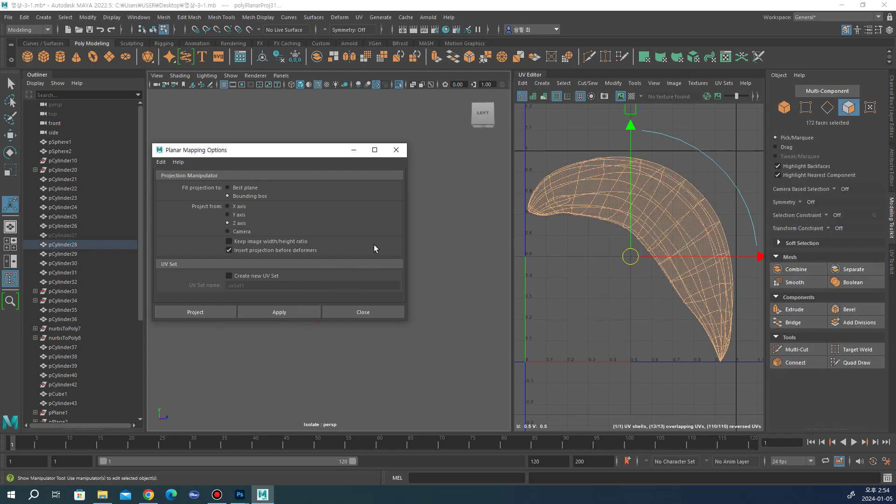
click(355, 310)
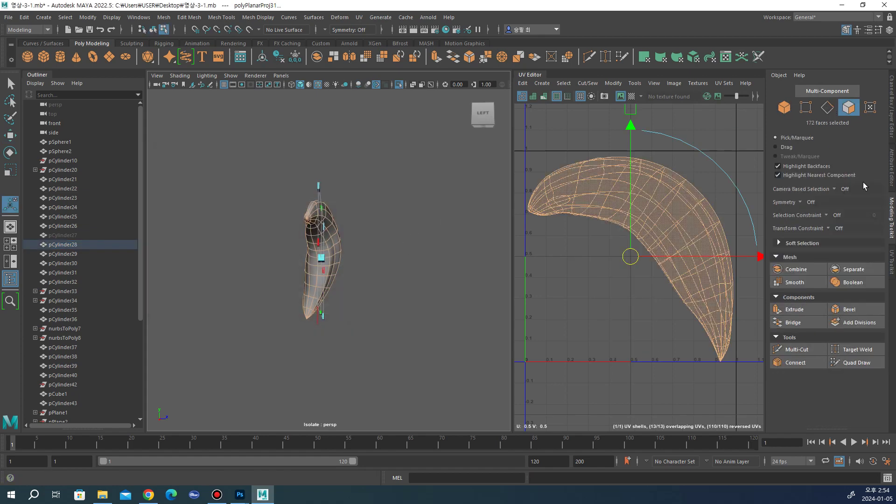
click(892, 262)
scroll(825, 239, up, 2)
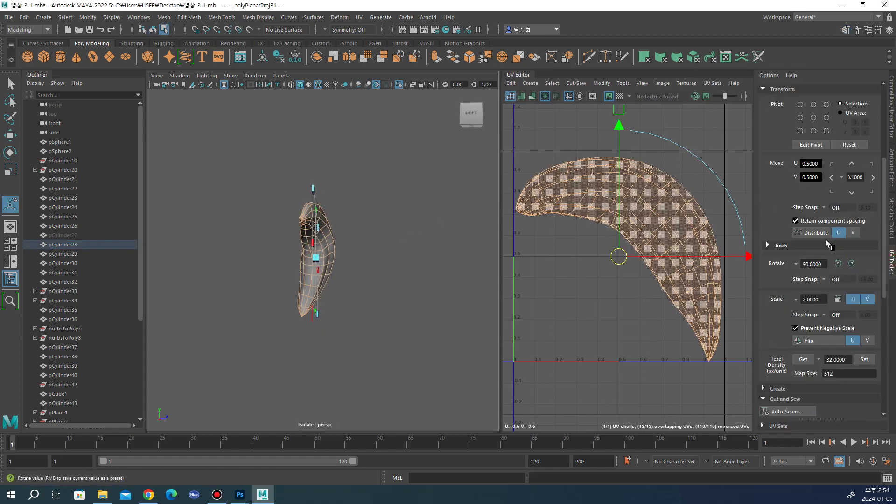
scroll(830, 206, up, 2)
scroll(837, 176, up, 2)
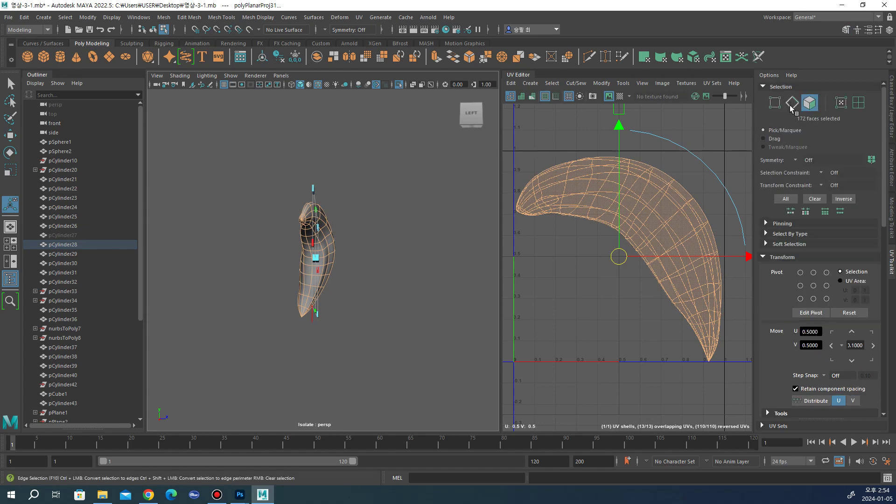
click(362, 21)
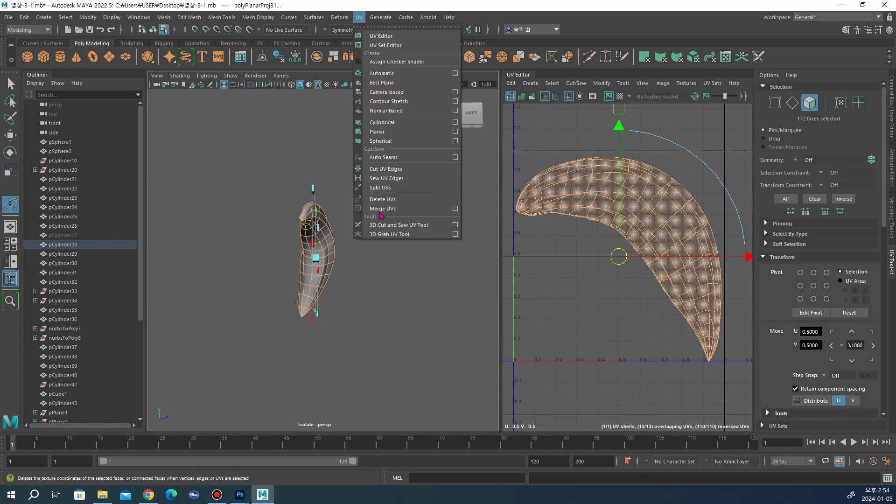
Step: Cut a UV seam along an edge loop of pCylinder28 with the 3D Cut and Sew UV Tool
click(382, 224)
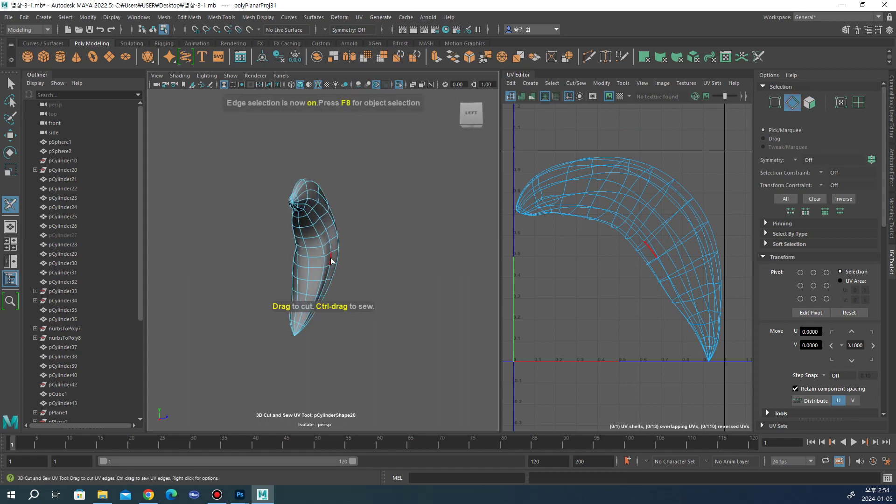
scroll(303, 262, up, 2)
alt+drag(300, 270, 317, 256)
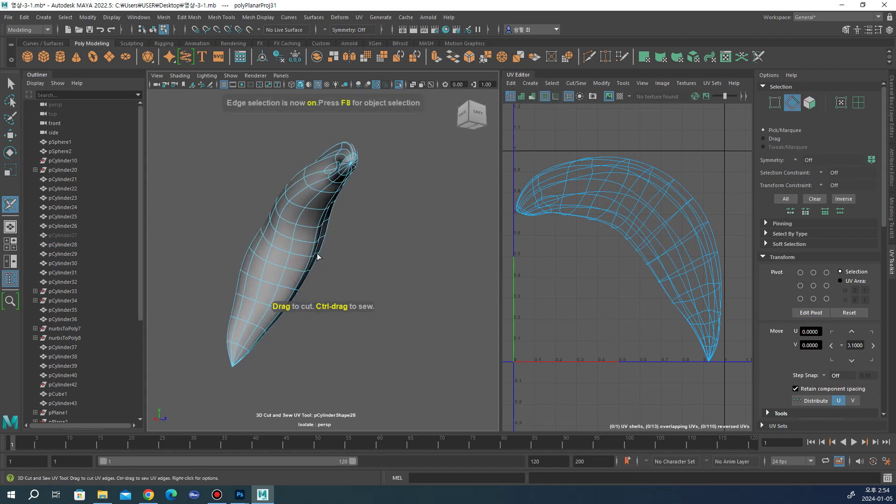
double_click(293, 246)
key(w)
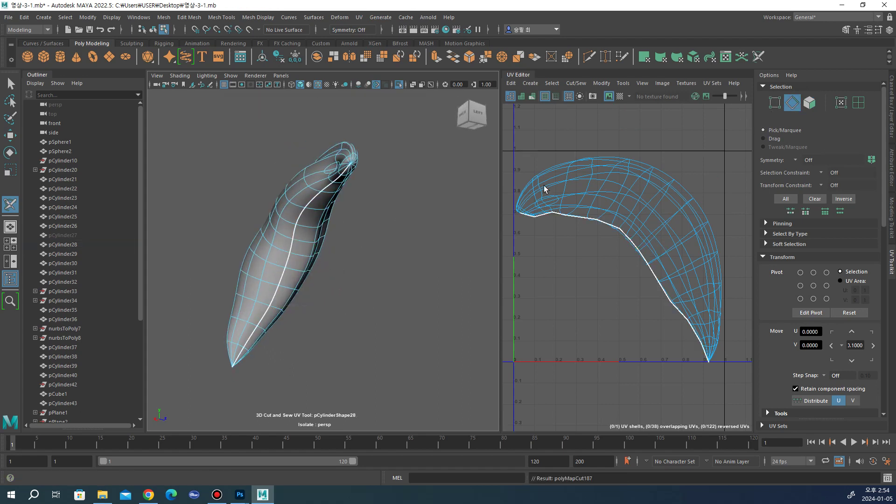
Step: Select all of pCylinder28's faces and unfold them into one flat UV shell
click(810, 104)
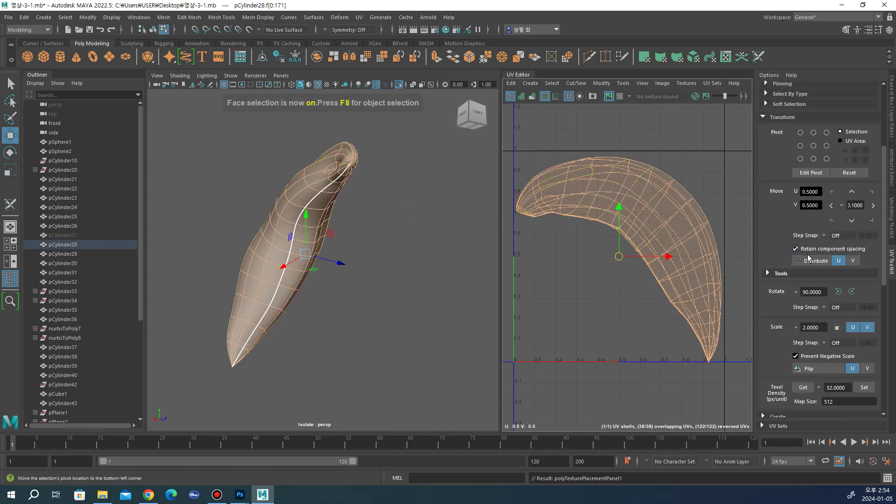
scroll(807, 254, down, 5)
scroll(793, 266, down, 3)
click(784, 280)
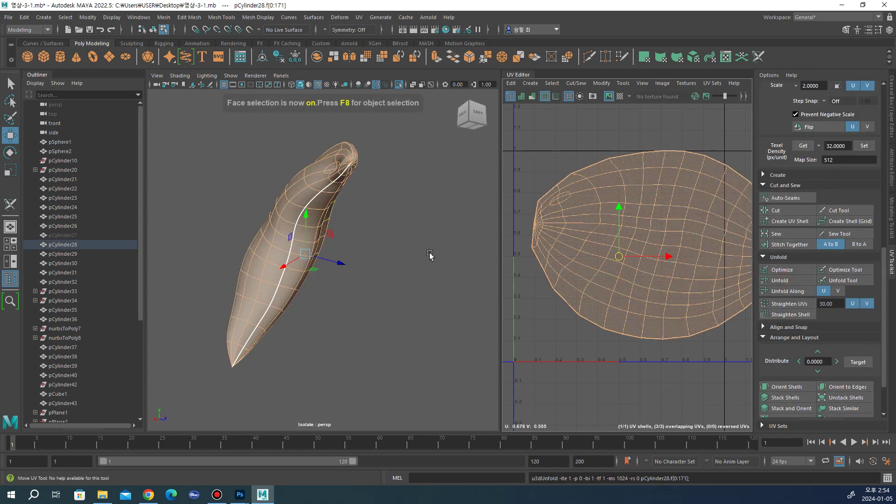
click(397, 247)
mouse_move(397, 247)
alt+mouse_down()
mouse_move(350, 262)
mouse_move(416, 259)
mouse_move(421, 217)
mouse_move(485, 177)
mouse_move(547, 119)
alt+mouse_up()
scroll(424, 224, up, 3)
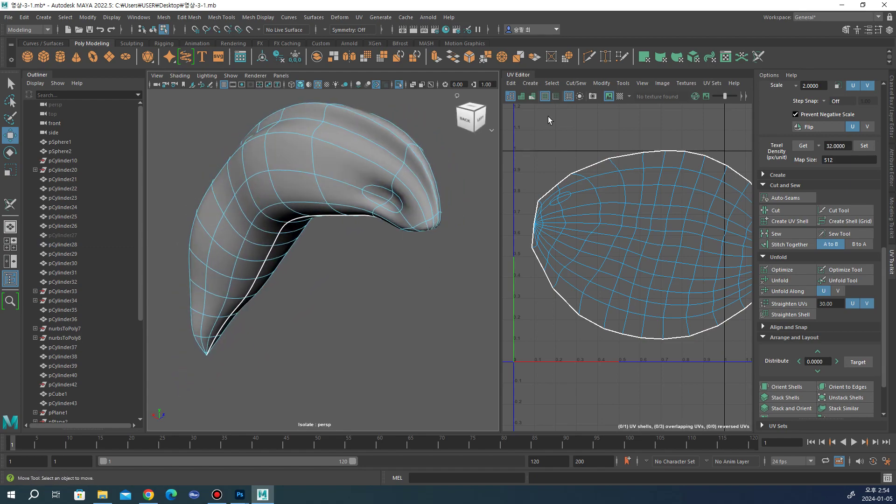
Step: Turn on the checker pattern and inspect the unfolded strand
click(620, 96)
mouse_move(472, 172)
alt+mouse_down()
mouse_move(444, 187)
mouse_move(470, 174)
mouse_move(439, 160)
mouse_move(298, 163)
mouse_move(301, 147)
mouse_move(307, 184)
mouse_move(326, 184)
alt+mouse_up()
scroll(804, 192, up, 3)
scroll(817, 186, up, 3)
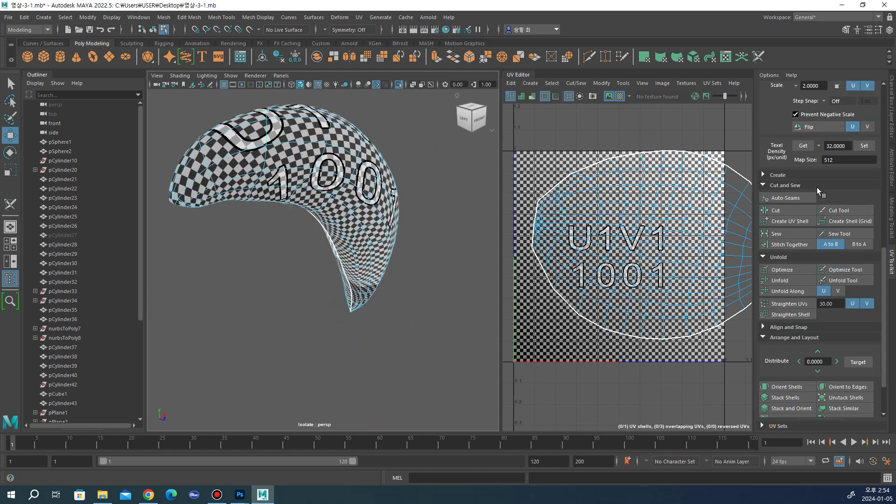
scroll(816, 186, up, 3)
scroll(817, 187, up, 3)
Step: Exit isolation to show all hair strands and return to object selection
click(811, 105)
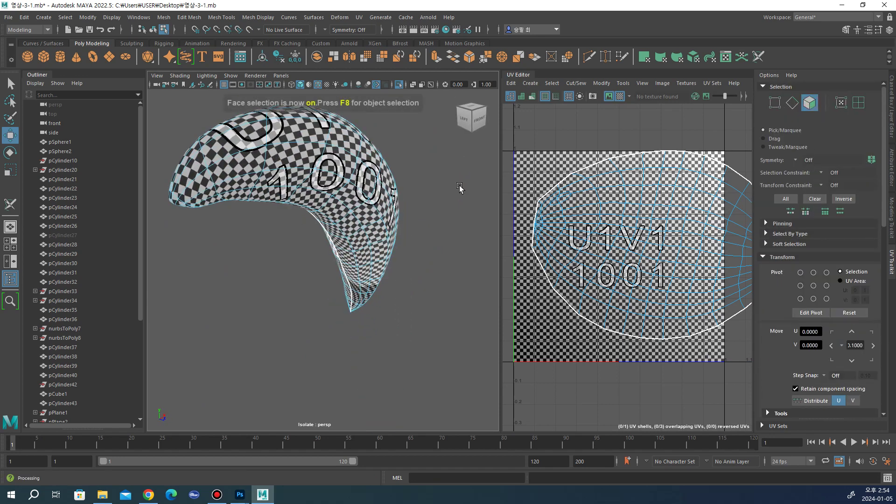
alt+drag(413, 209, 387, 212)
key(ctrl+1)
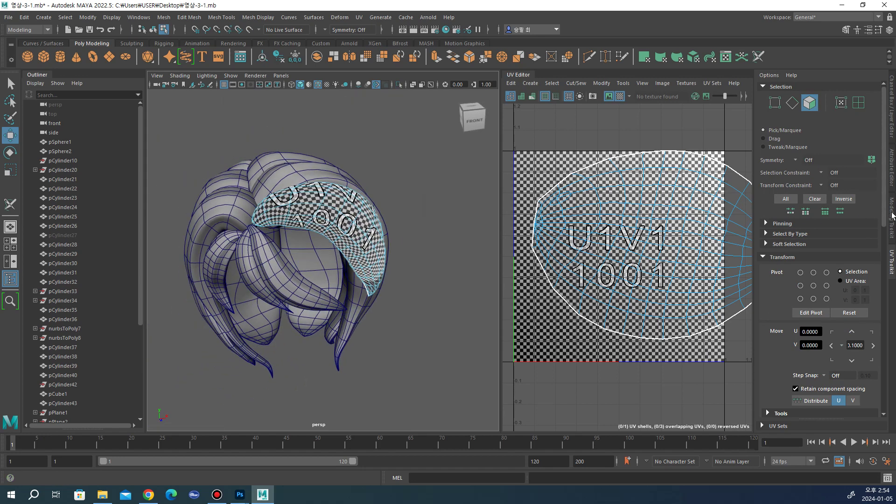
click(892, 216)
click(782, 110)
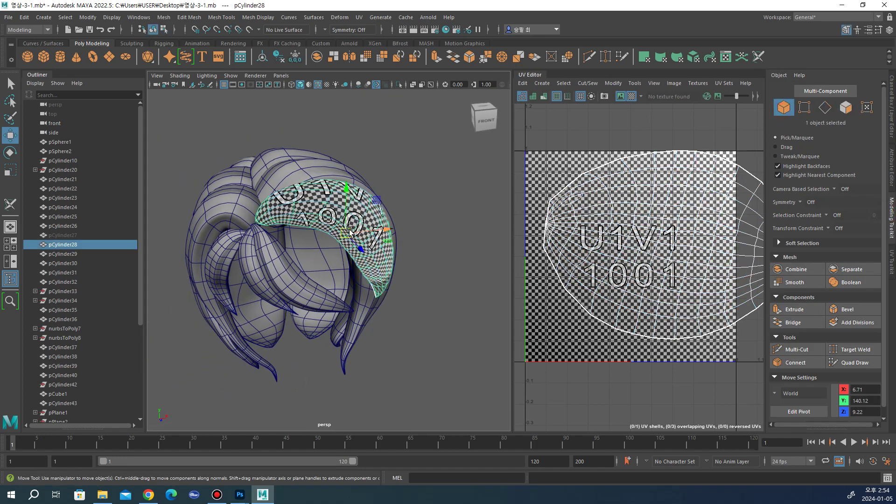
Step: Hide pCylinder28, then select and isolate the pCylinder24 hair strand
key(ctrl+h)
click(417, 271)
click(389, 260)
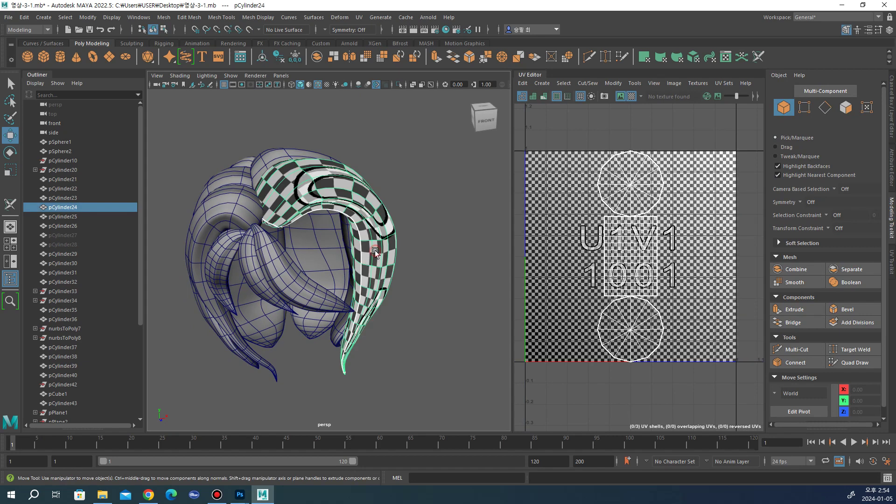
alt+drag(401, 262, 386, 258)
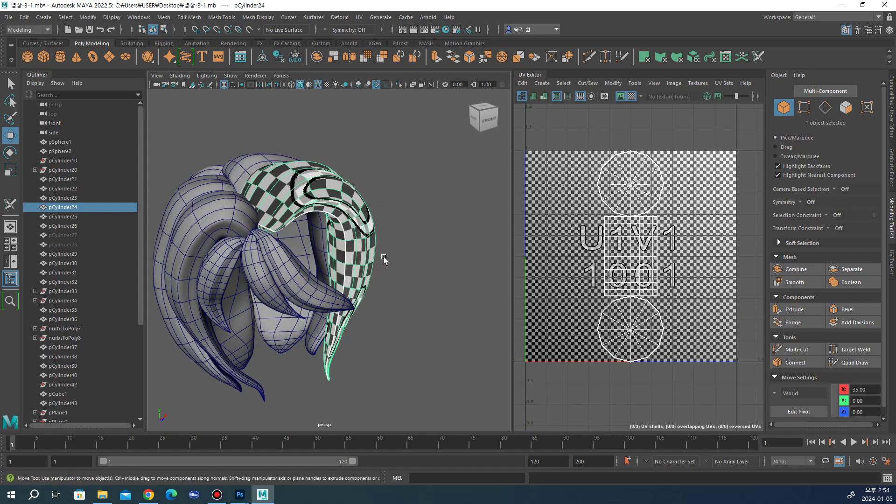
key(shift+i)
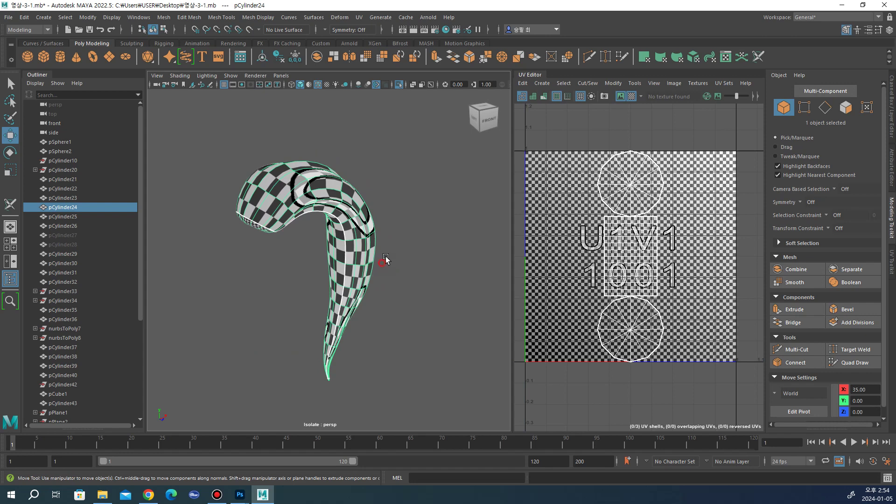
alt+drag(385, 259, 373, 234)
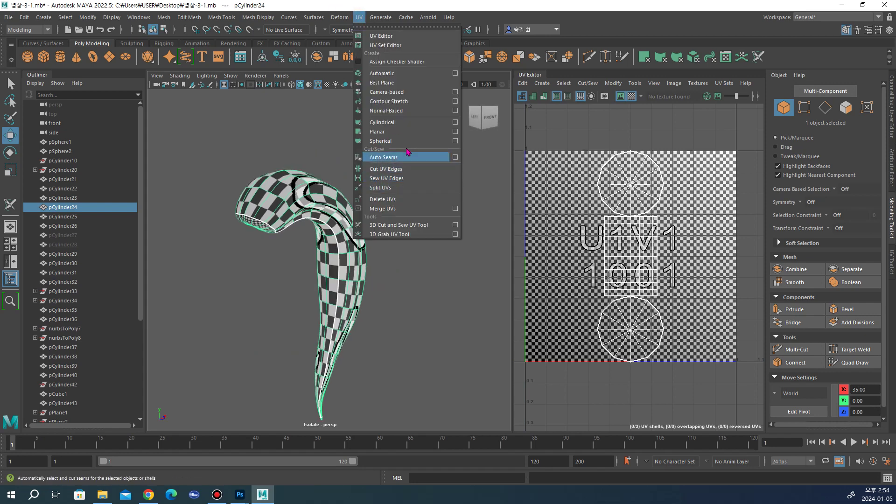
Step: Apply a planar UV projection to pCylinder24
click(452, 132)
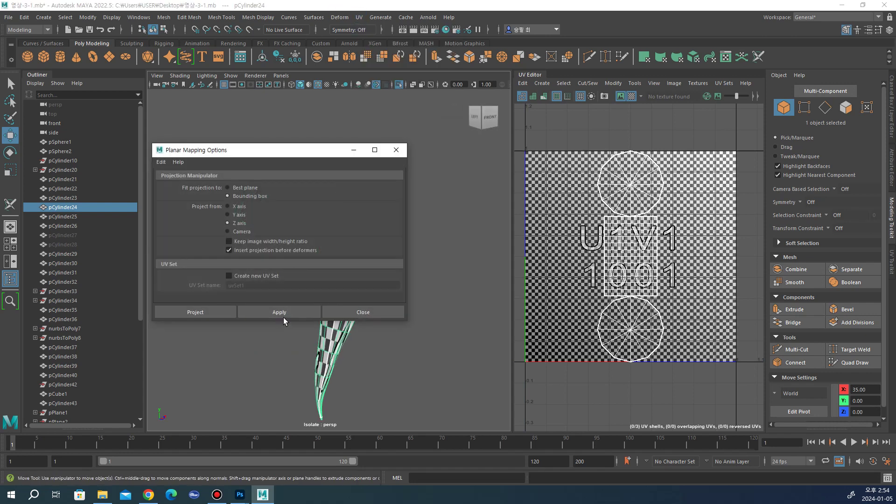
click(288, 313)
click(396, 150)
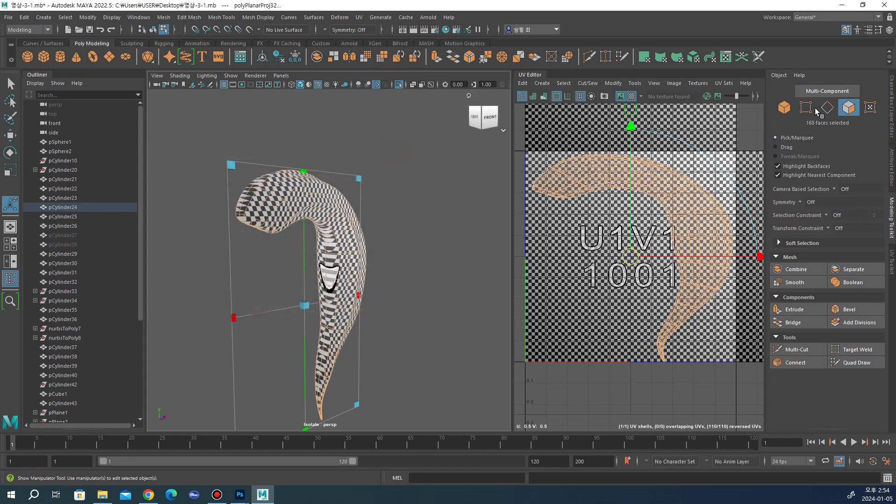
click(891, 260)
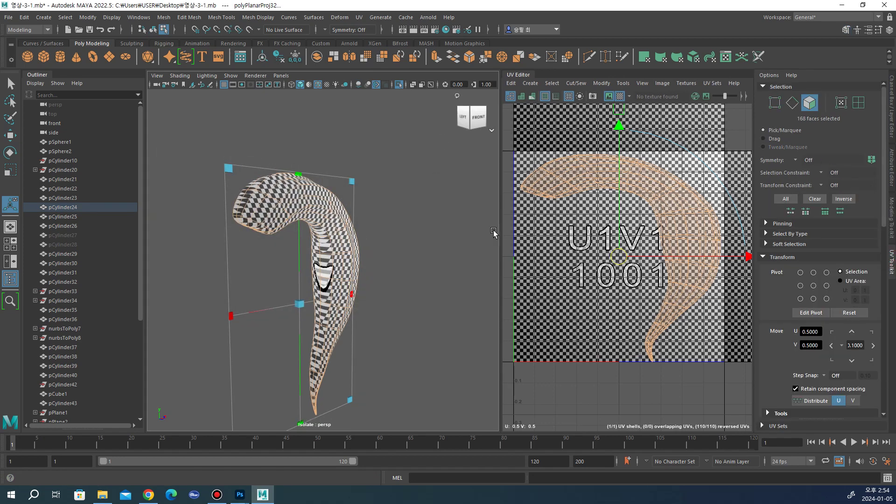
key(F8)
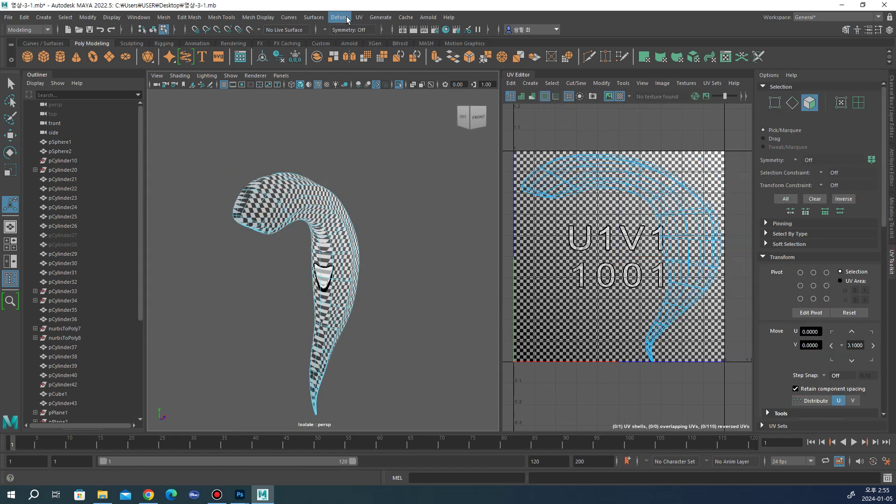
Step: Cut a seam along pCylinder24's edge loop with the 3D Cut and Sew UV Tool
click(357, 18)
click(382, 200)
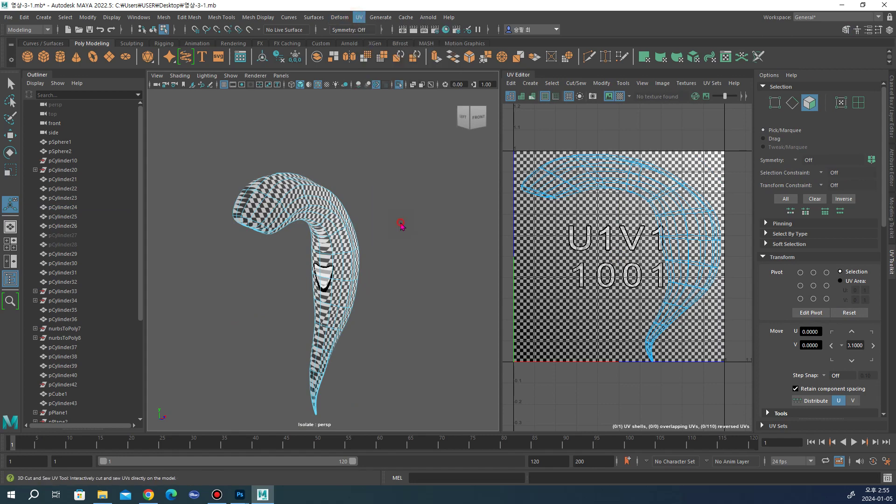
click(792, 102)
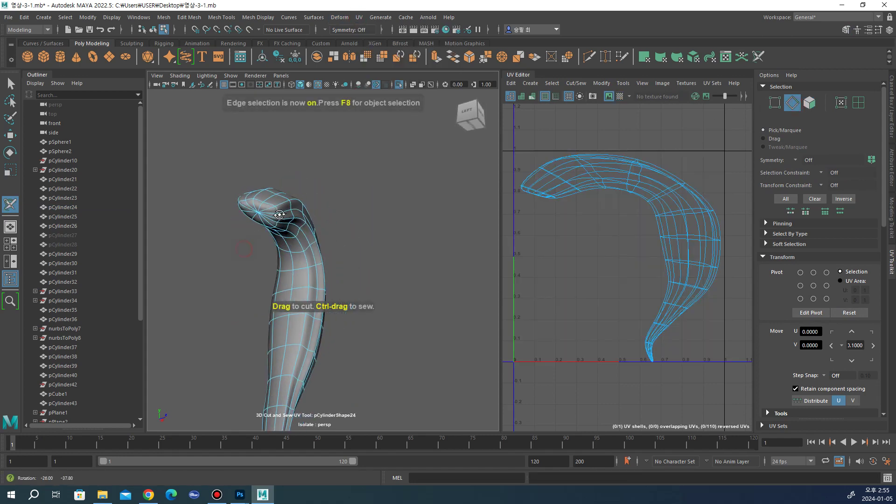
alt+drag(299, 201, 326, 197)
double_click(325, 197)
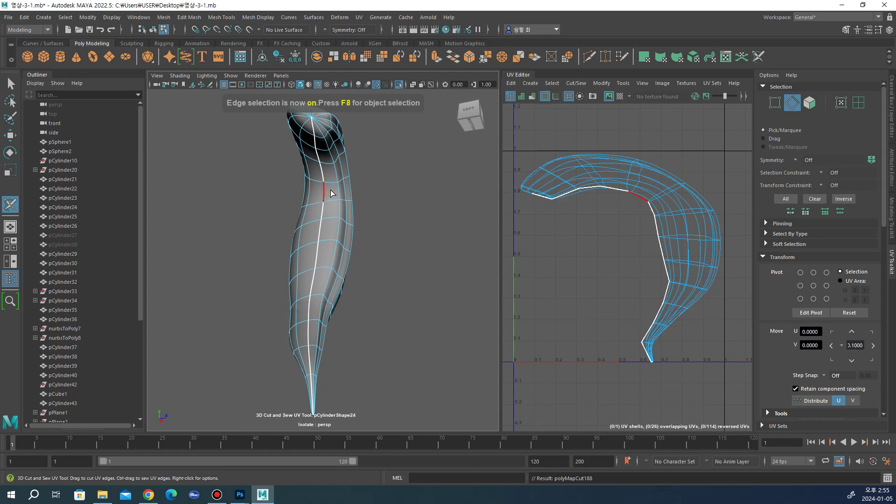
key(w)
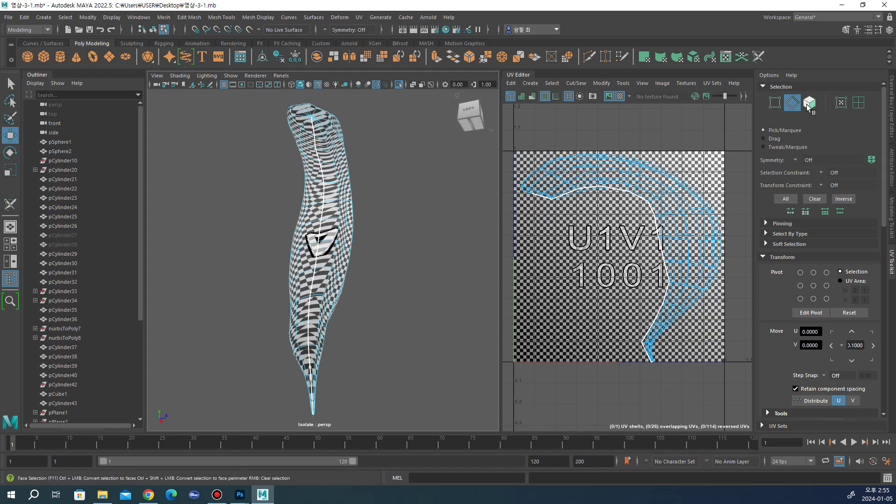
Step: Select all of pCylinder24's faces and unfold them into one UV shell
click(810, 108)
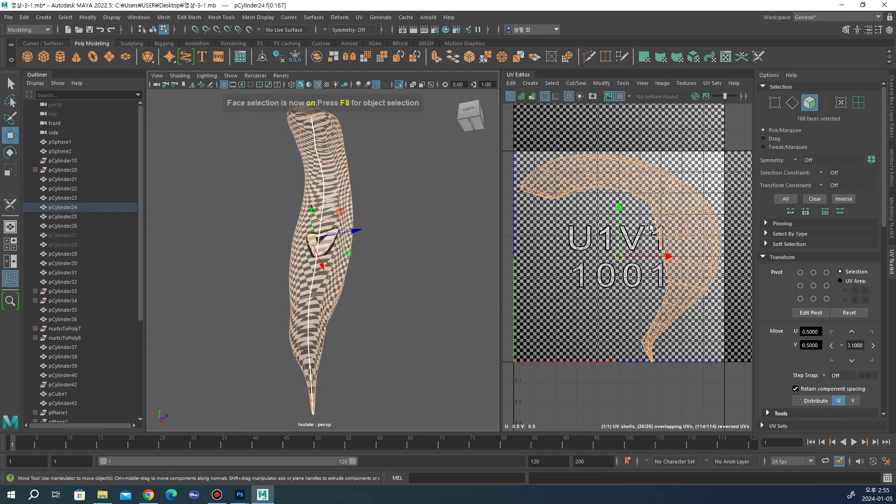
scroll(808, 327, down, 2)
scroll(809, 326, down, 3)
scroll(808, 327, down, 3)
scroll(809, 337, down, 3)
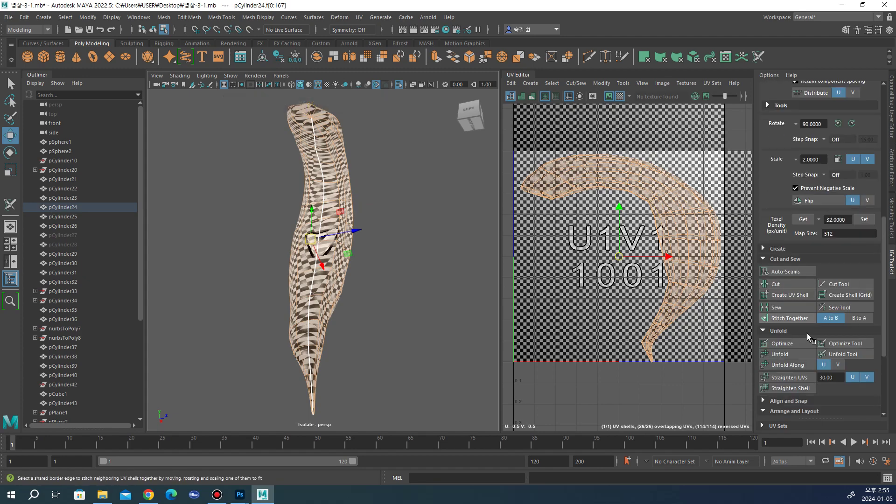
click(779, 354)
Step: Move the unfolded shell one tile left and return to object selection
scroll(654, 283, down, 2)
scroll(653, 284, down, 3)
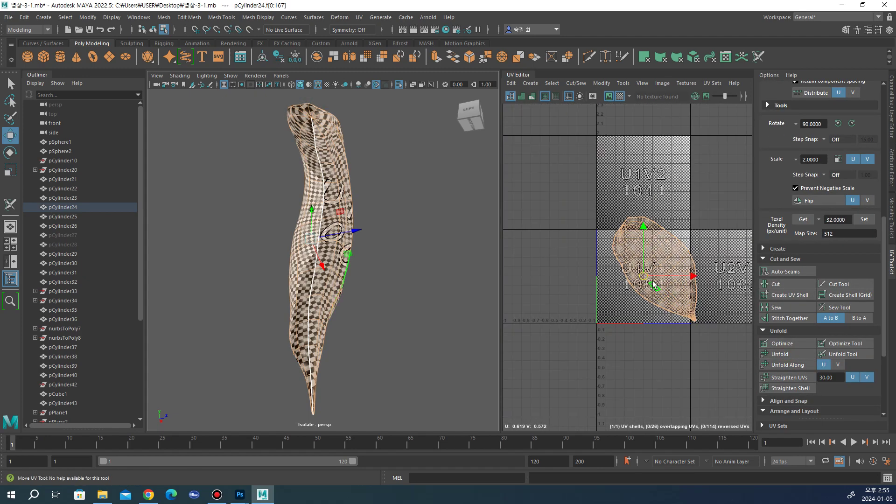
drag(653, 284, 559, 285)
mouse_move(308, 317)
alt+mouse_down()
mouse_move(331, 327)
mouse_move(250, 356)
alt+mouse_up()
click(892, 200)
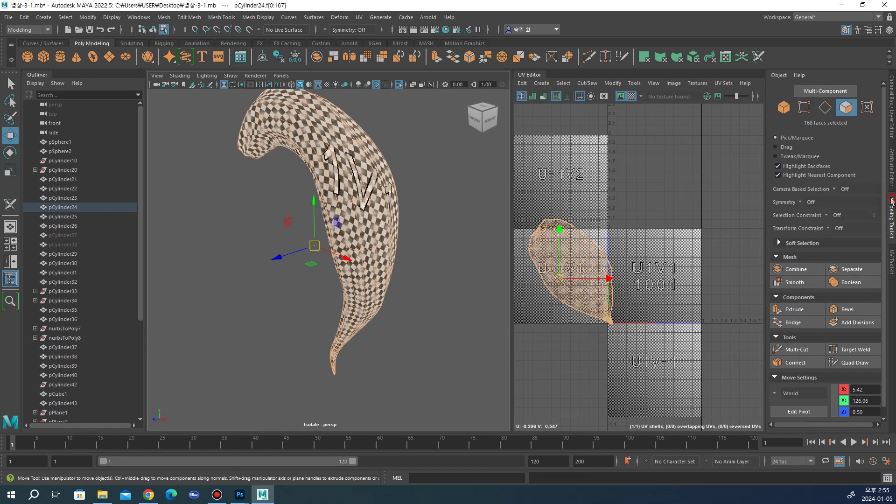
click(777, 108)
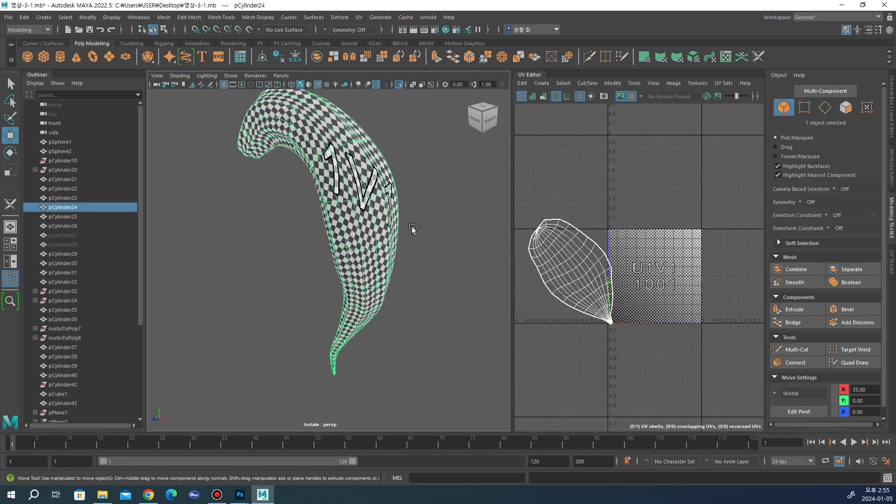
Step: Show all hair, hide pCylinder24, and select the front strand pCylinder25
key(ctrl+1)
key(h)
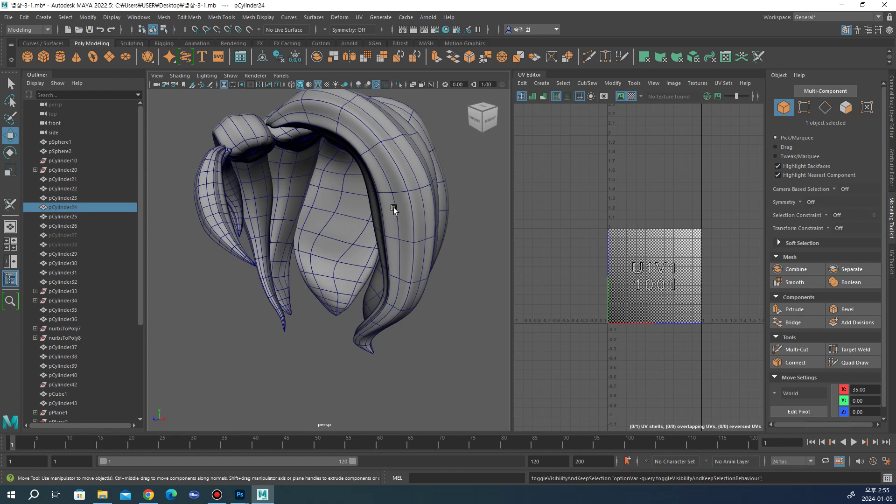
click(393, 209)
alt+drag(394, 210, 424, 223)
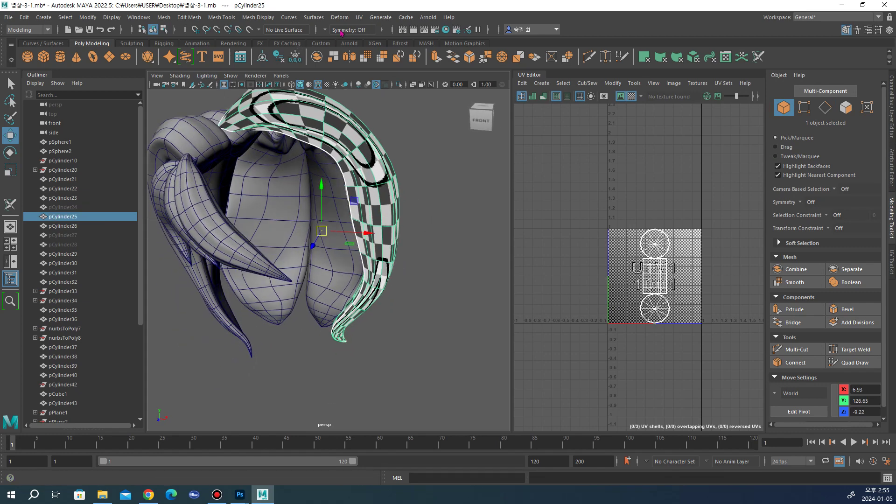
Step: Apply a planar UV projection to pCylinder25
click(359, 17)
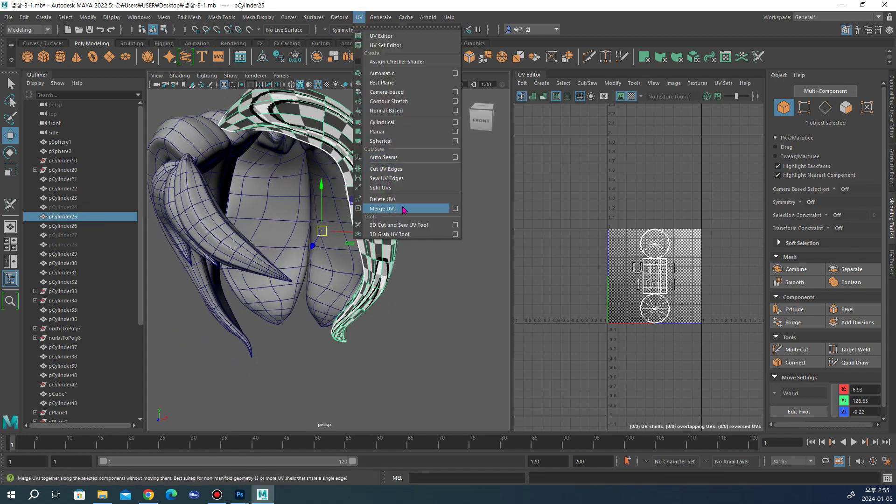
click(455, 134)
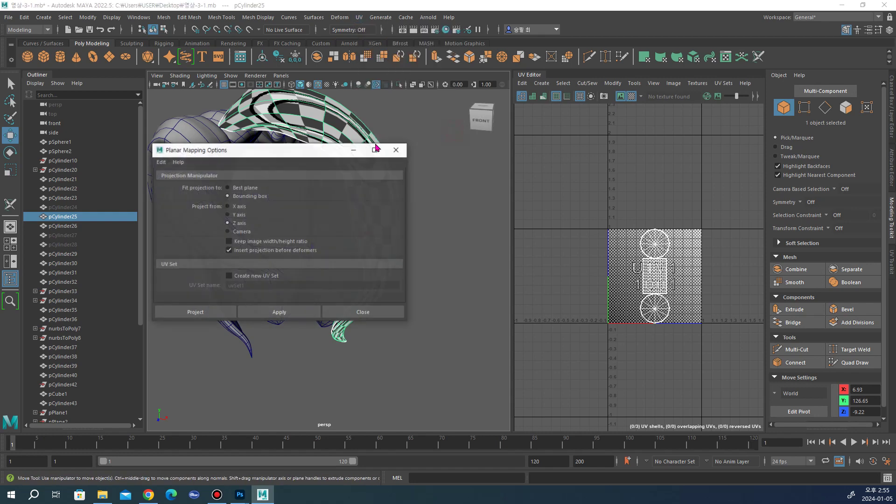
click(279, 312)
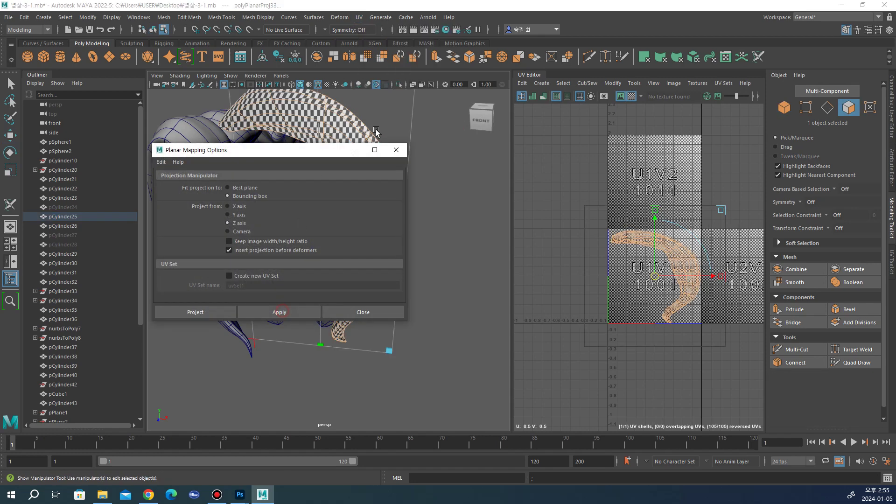
click(397, 148)
Step: Cut a lengthwise seam on pCylinder25 with the 3D Cut and Sew UV Tool
click(359, 17)
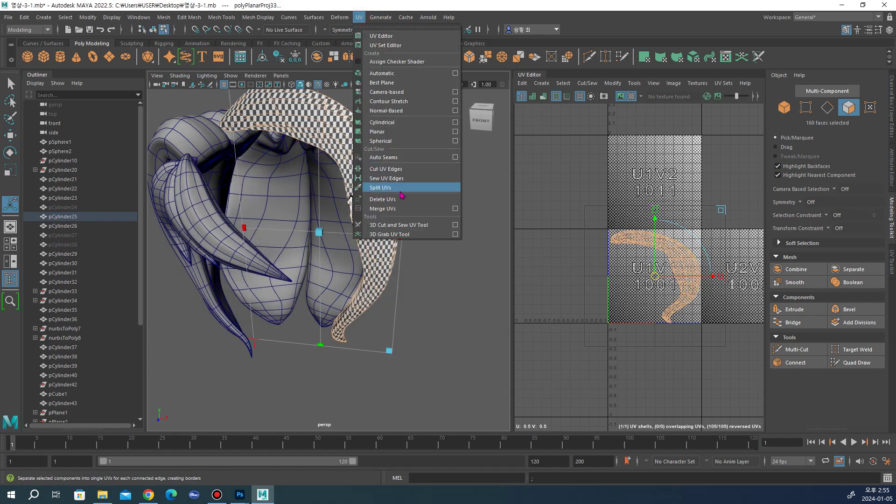
click(429, 229)
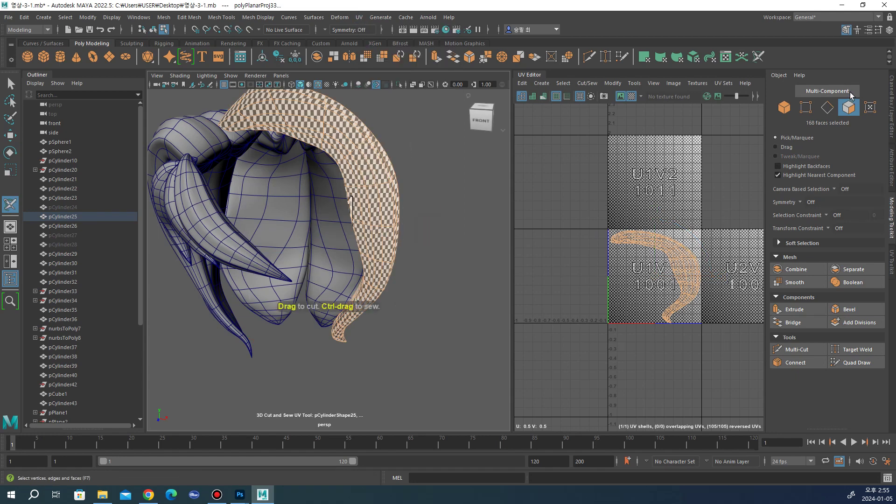
click(890, 258)
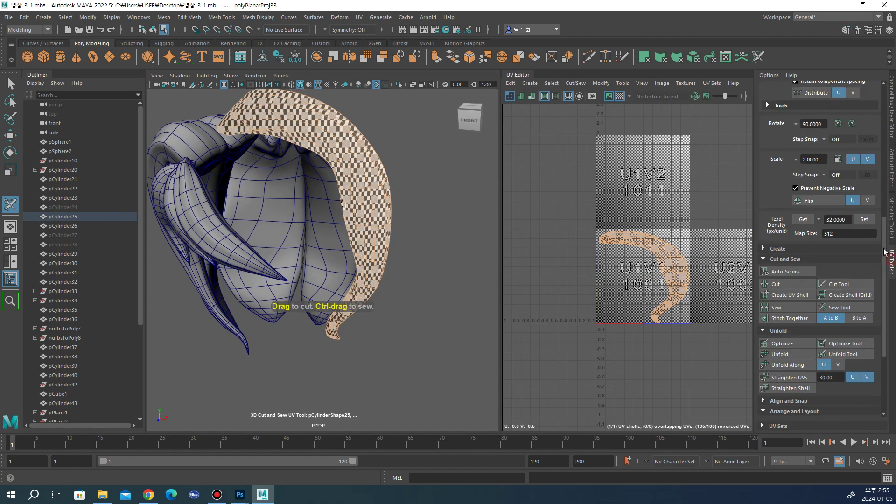
scroll(840, 145, up, 5)
scroll(848, 140, up, 1)
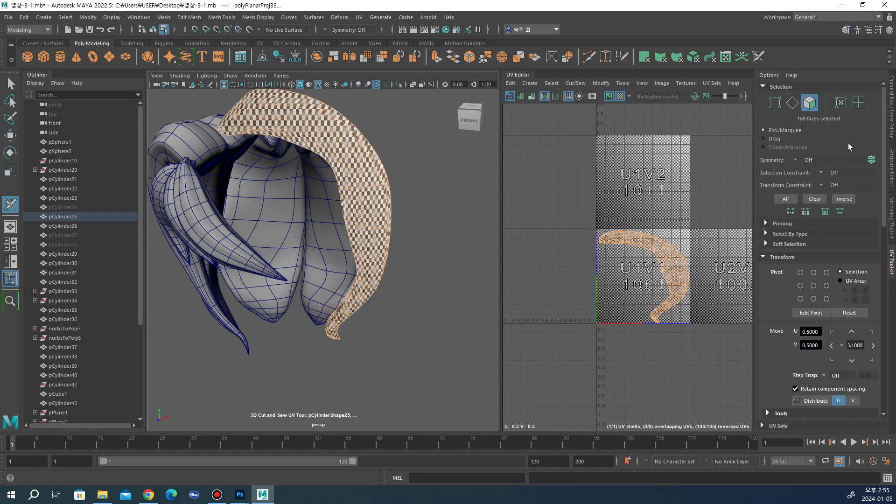
click(792, 103)
alt+drag(434, 196, 351, 245)
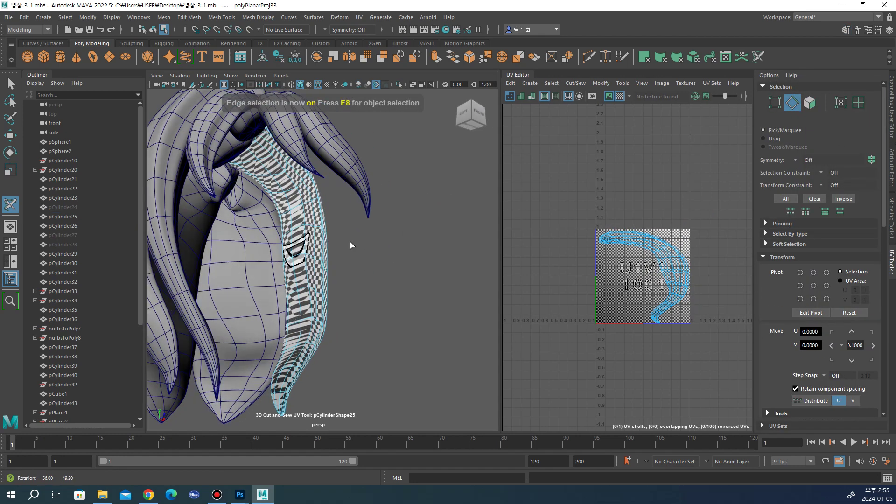
alt+drag(296, 260, 340, 274)
key(w)
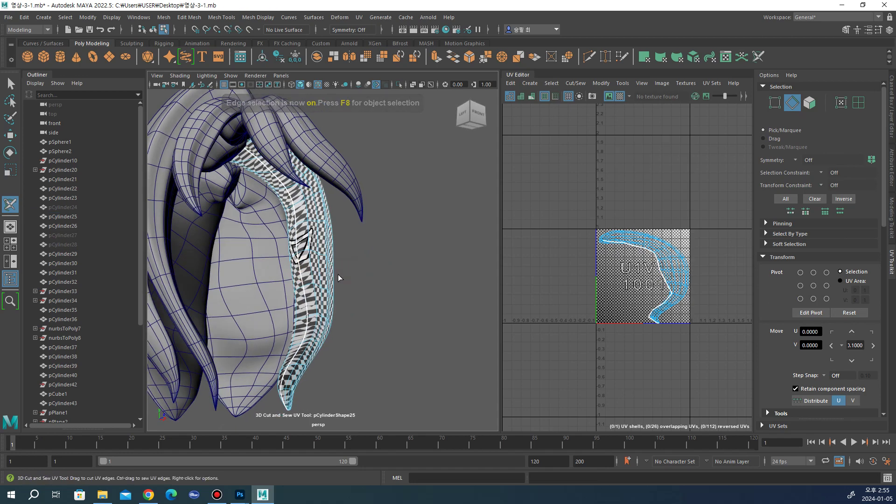
Step: Unfold all of pCylinder25's faces into one flat shell and return to object selection
click(809, 104)
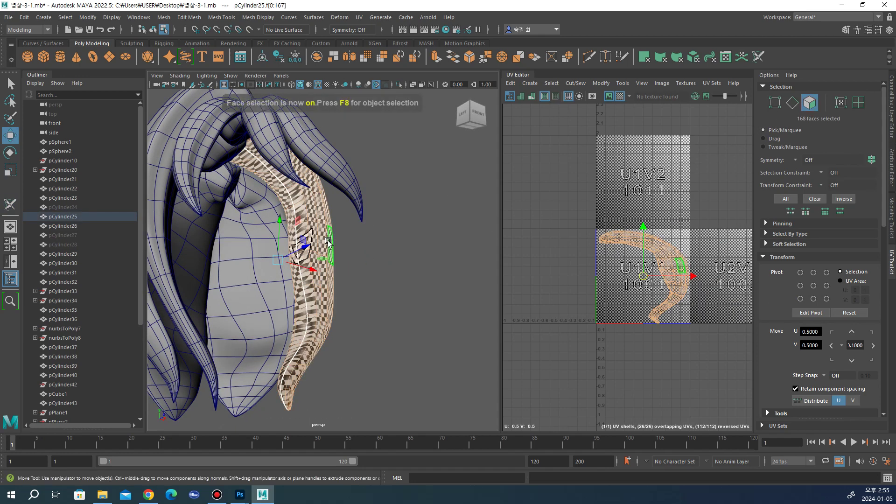
scroll(814, 317, down, 5)
scroll(814, 317, down, 5)
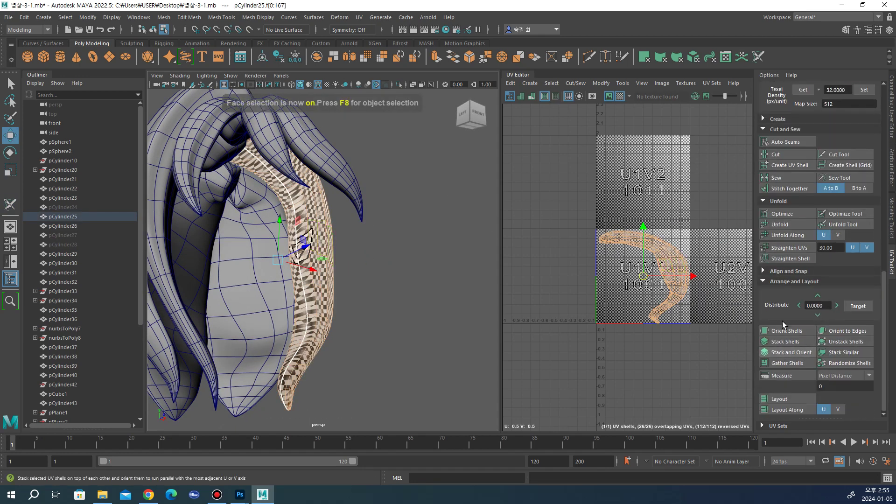
click(790, 226)
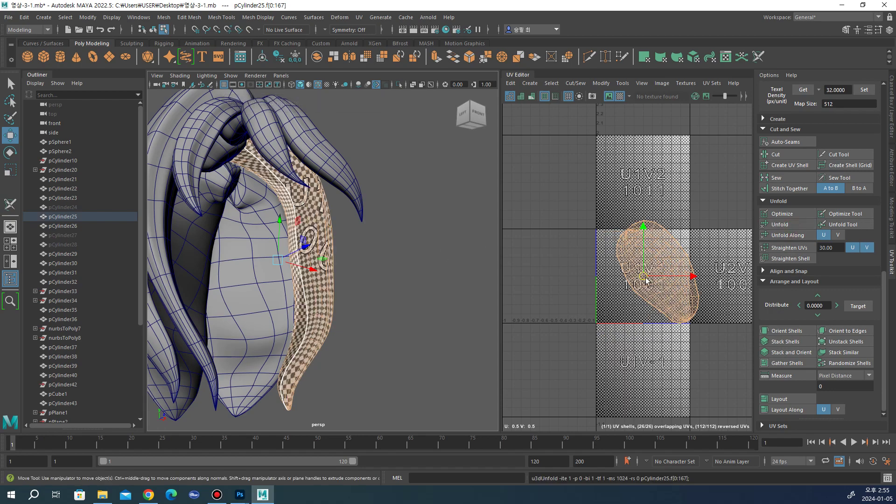
alt+drag(410, 235, 354, 238)
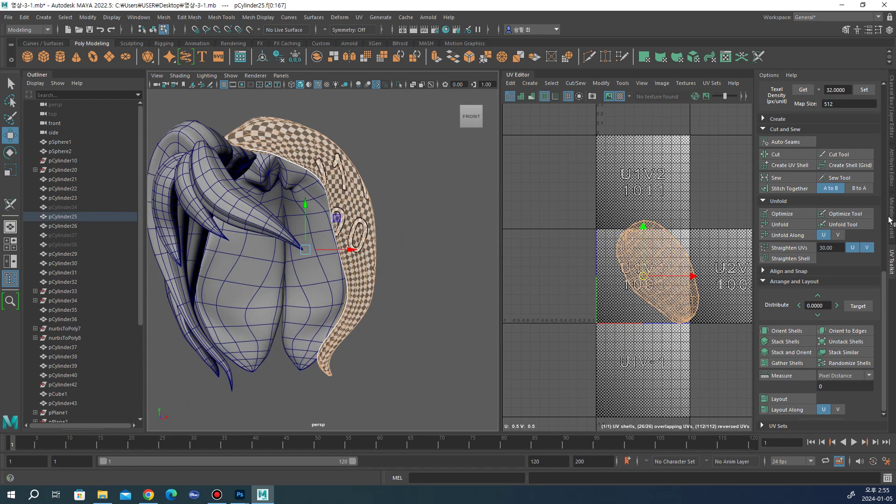
click(890, 219)
click(782, 106)
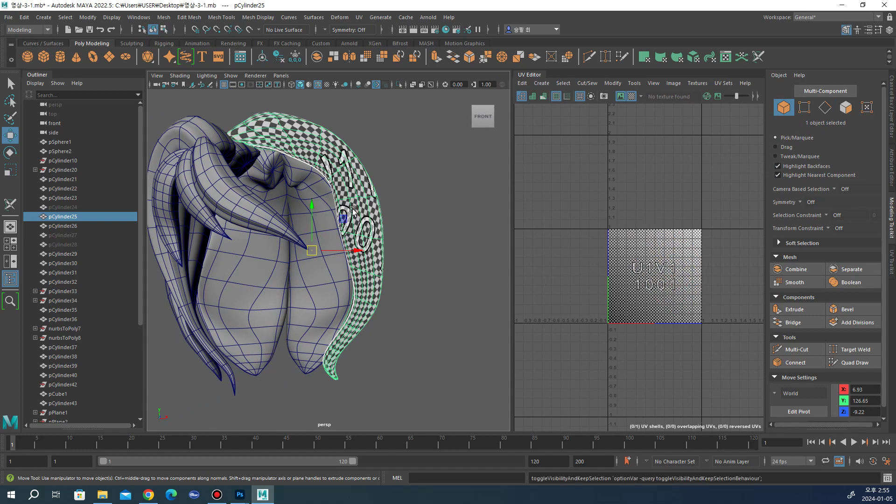
alt+drag(390, 205, 361, 228)
Step: Select pCylinder26 and apply a planar UV projection to it
click(373, 197)
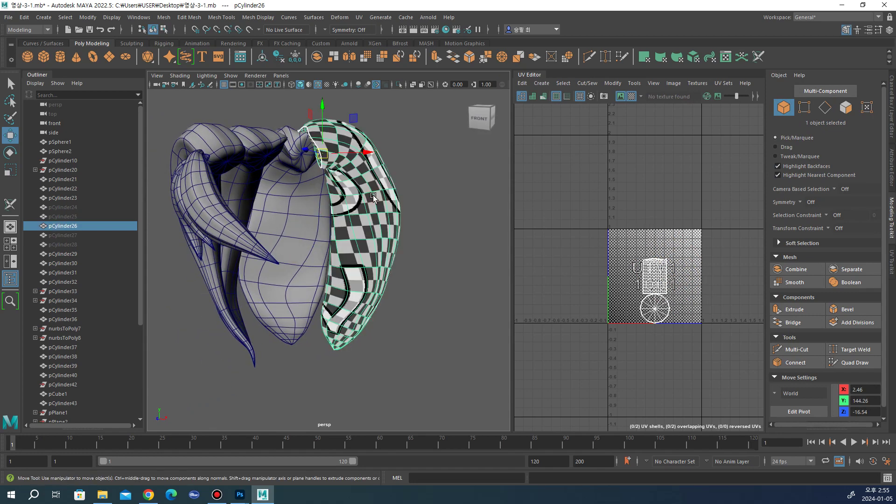
click(359, 18)
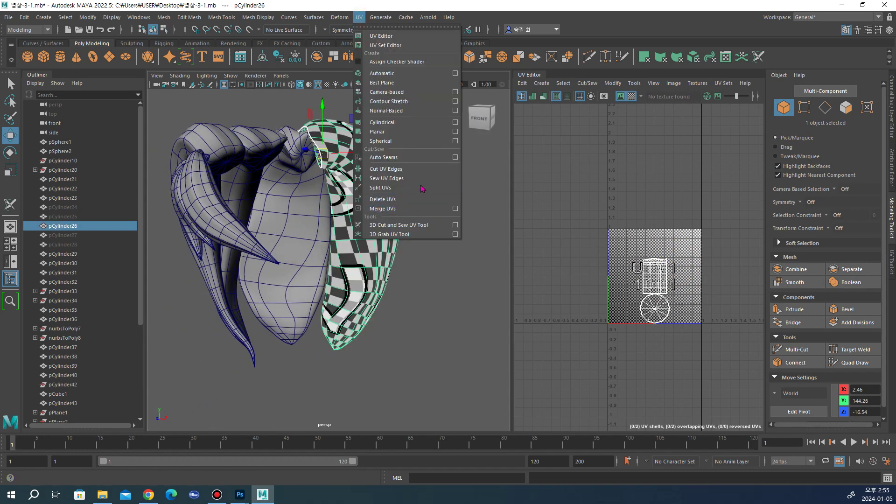
click(455, 131)
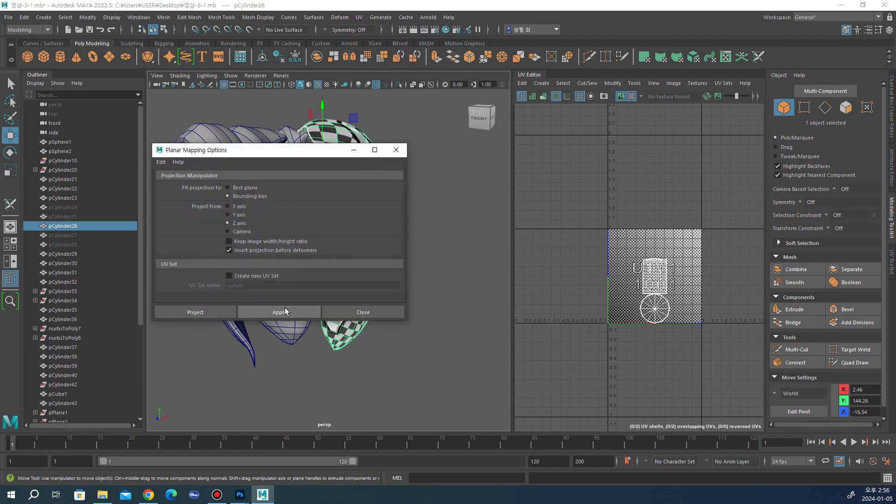
click(285, 311)
click(397, 150)
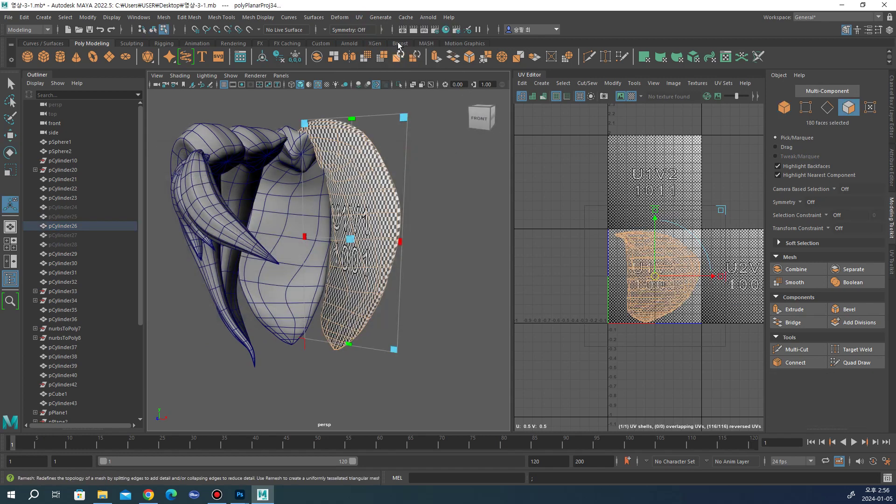
Step: Cut a UV seam along an edge loop of pCylinder26 with the 3D Cut and Sew UV Tool
click(359, 17)
click(381, 225)
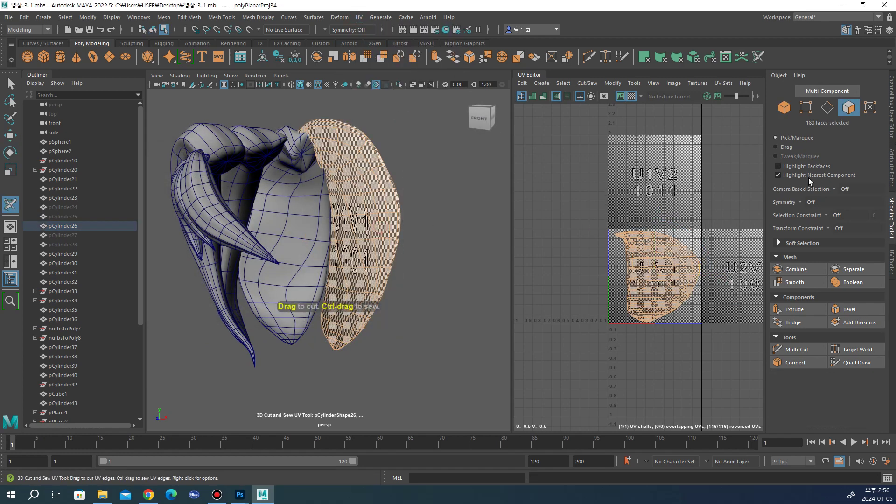
click(891, 259)
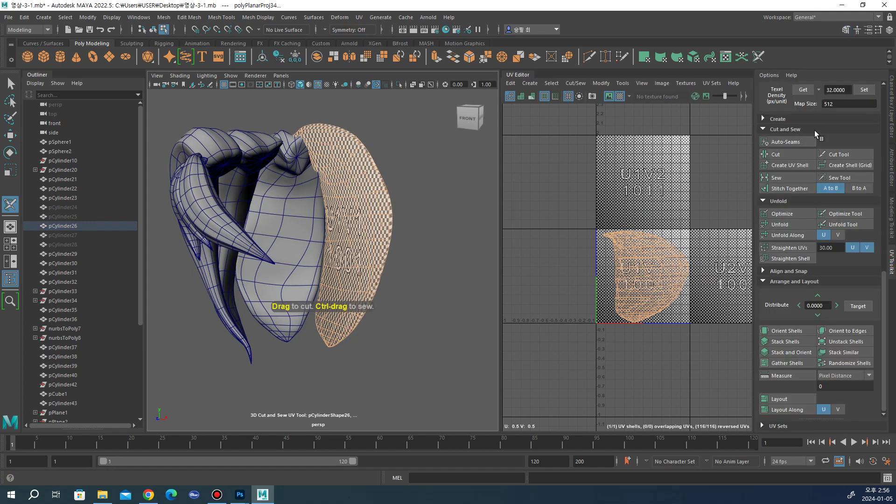
scroll(814, 132, up, 3)
scroll(812, 130, up, 3)
scroll(807, 121, up, 3)
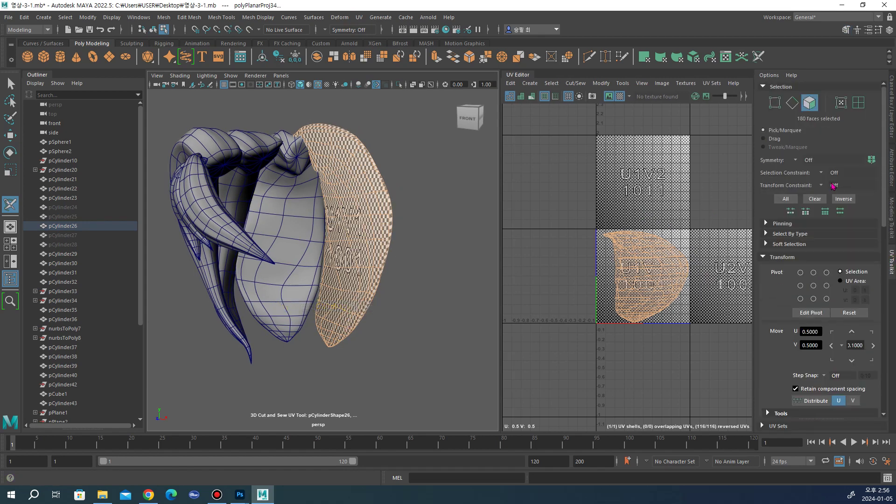
click(793, 104)
alt+drag(448, 196, 404, 173)
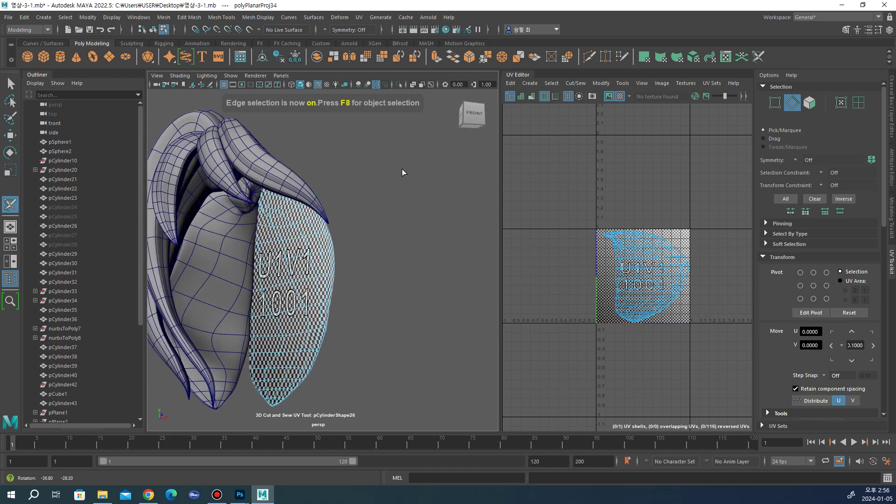
double_click(262, 270)
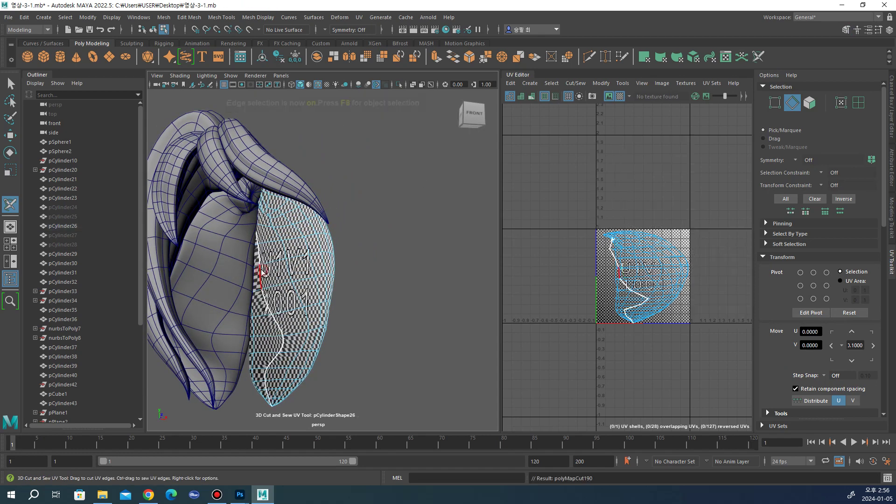
alt+drag(299, 291, 461, 225)
key(w)
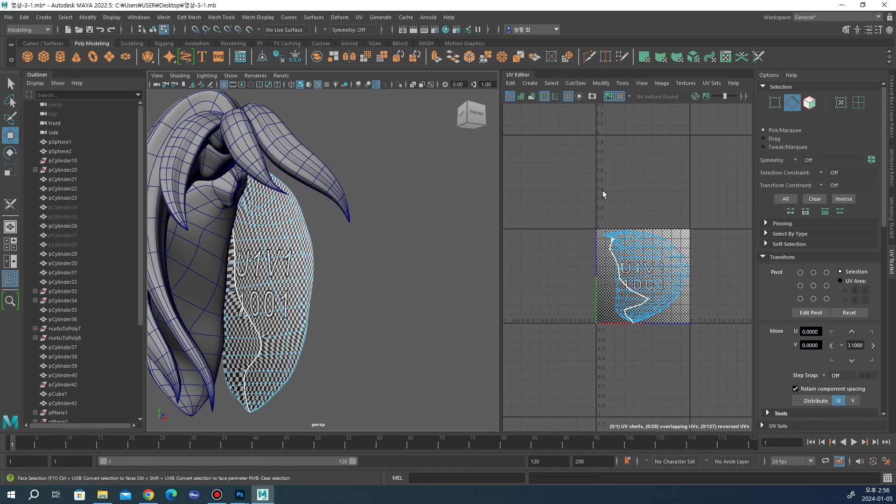
Step: Select all of pCylinder26's faces and unfold them into one UV shell
key(F11)
scroll(857, 302, down, 2)
scroll(836, 308, down, 2)
scroll(818, 317, down, 2)
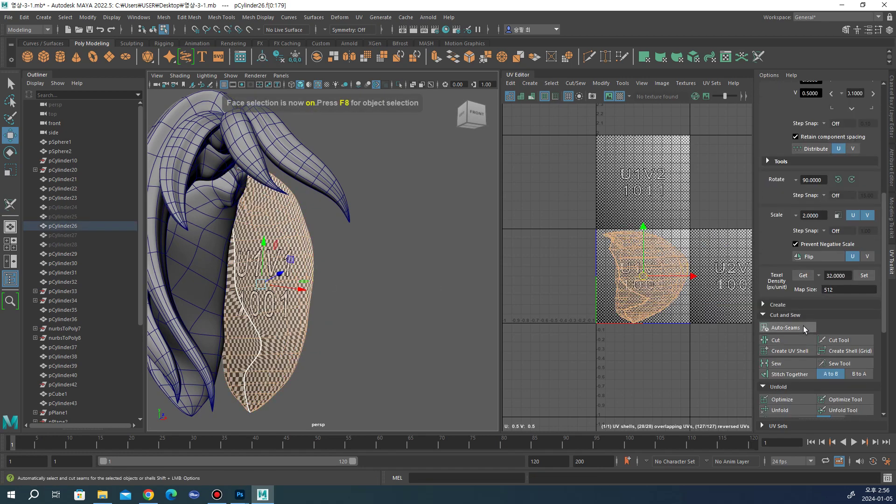
scroll(789, 375, down, 2)
scroll(784, 377, down, 2)
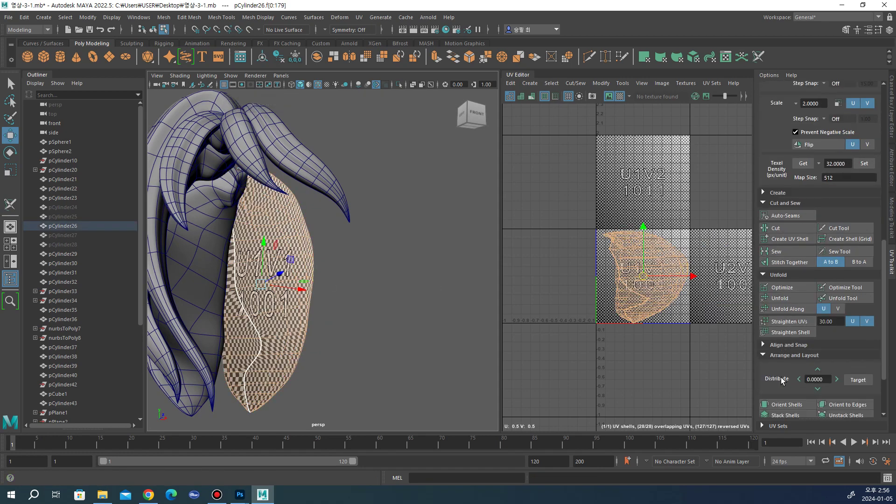
click(762, 299)
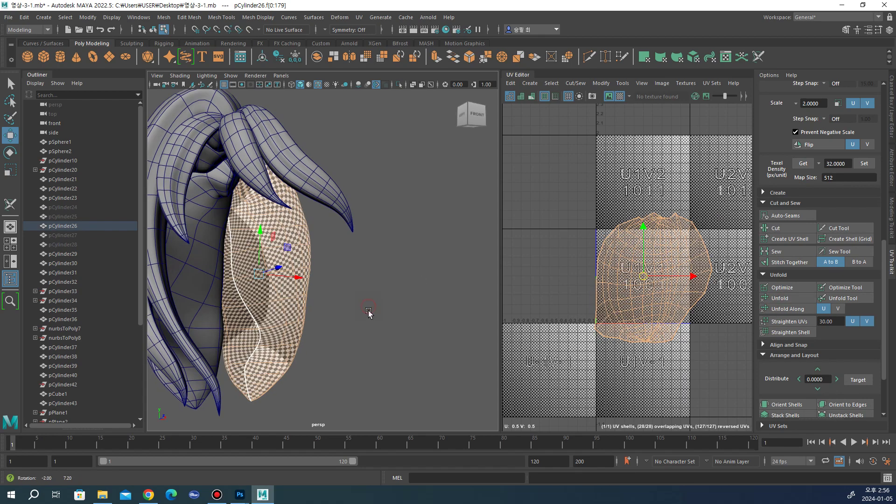
Step: Inspect the unfolded strand and return to whole-object selection
mouse_move(368, 310)
alt+mouse_down()
mouse_move(264, 320)
mouse_move(290, 326)
mouse_move(322, 280)
mouse_move(254, 297)
mouse_move(327, 294)
alt+mouse_up()
scroll(365, 294, down, 5)
scroll(845, 238, up, 2)
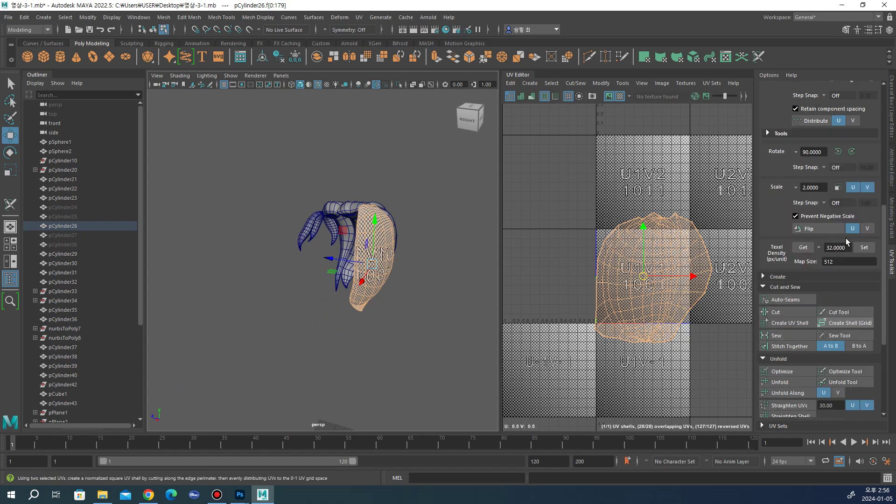
scroll(846, 238, up, 2)
click(892, 219)
click(784, 107)
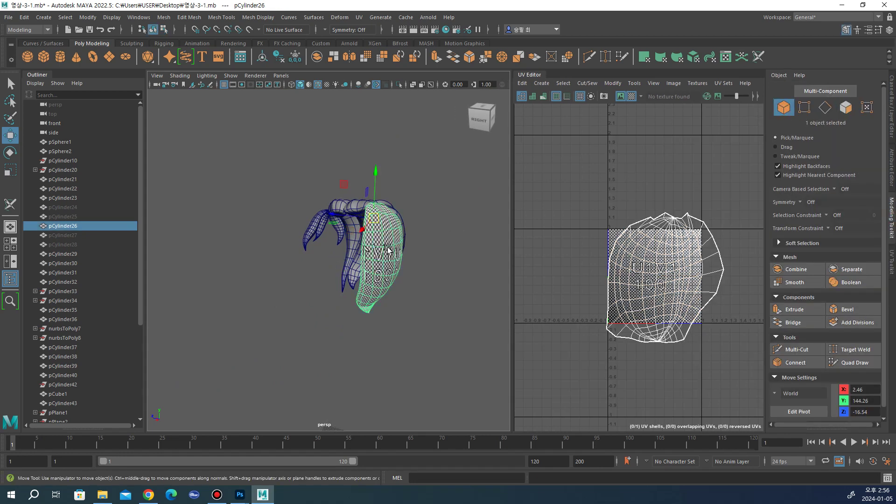
Step: Select pCylinder23 and apply a planar UV projection to it
click(400, 251)
scroll(430, 239, up, 5)
click(430, 239)
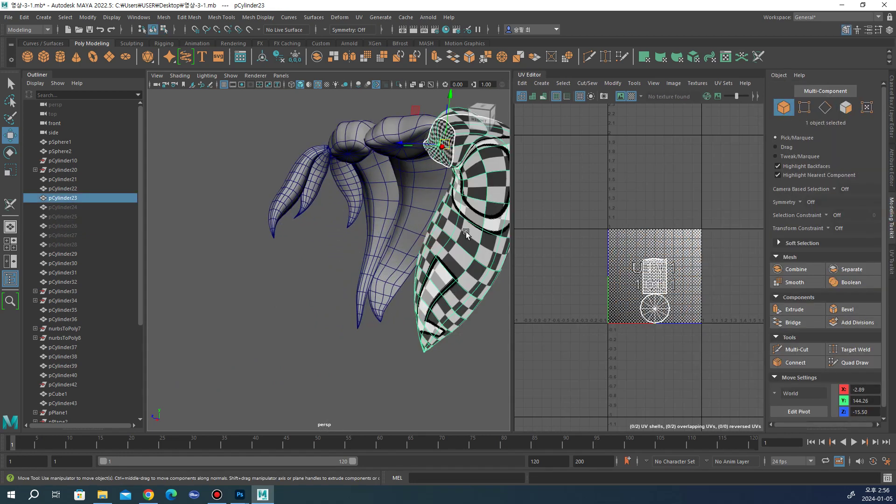
scroll(349, 263, down, 2)
alt+drag(349, 264, 486, 208)
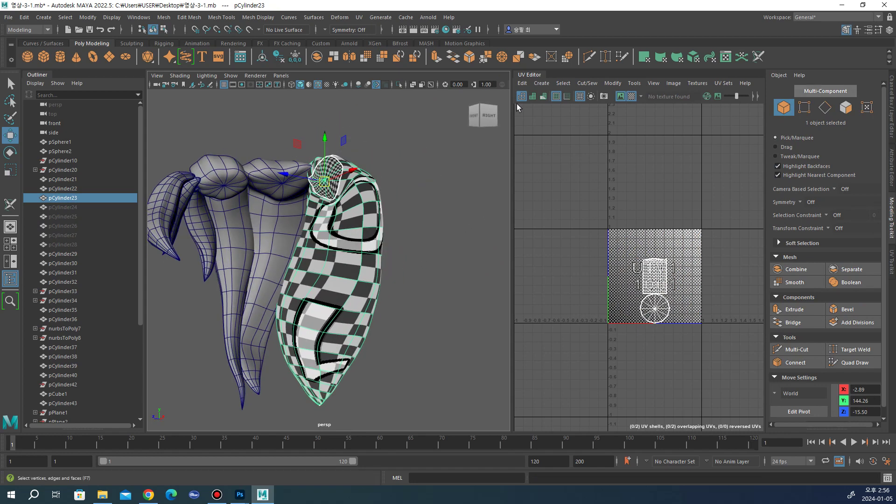
click(355, 18)
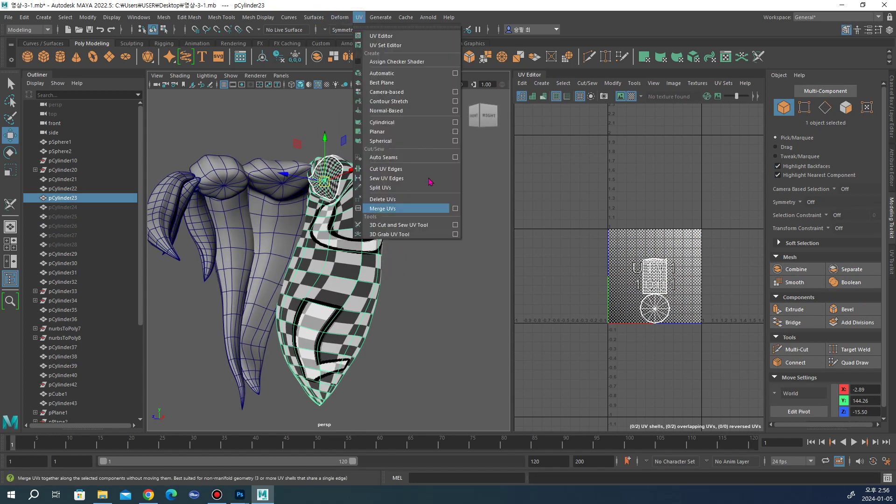
click(455, 133)
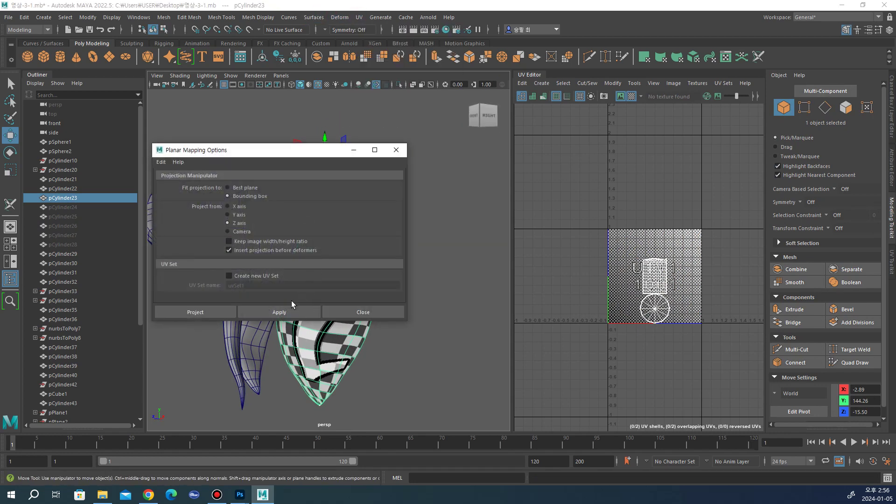
click(264, 314)
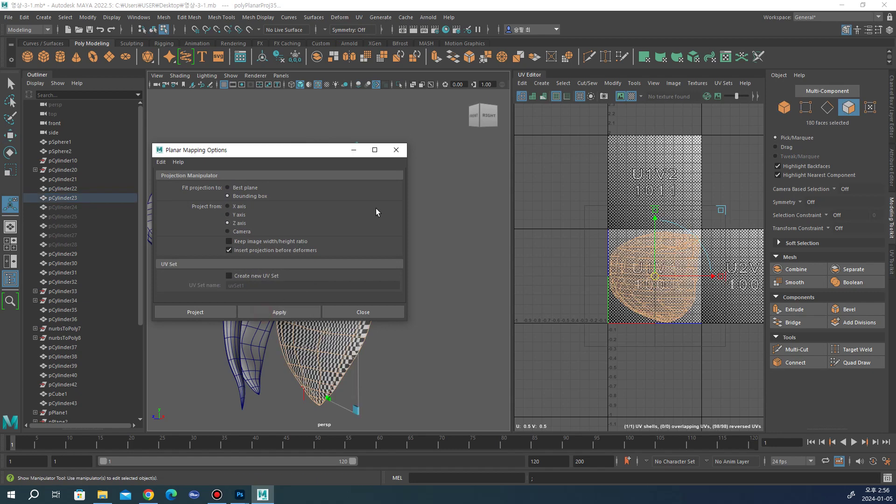
click(404, 150)
Step: Cut a UV seam along an edge loop of pCylinder23 with the 3D Cut and Sew UV Tool
click(892, 259)
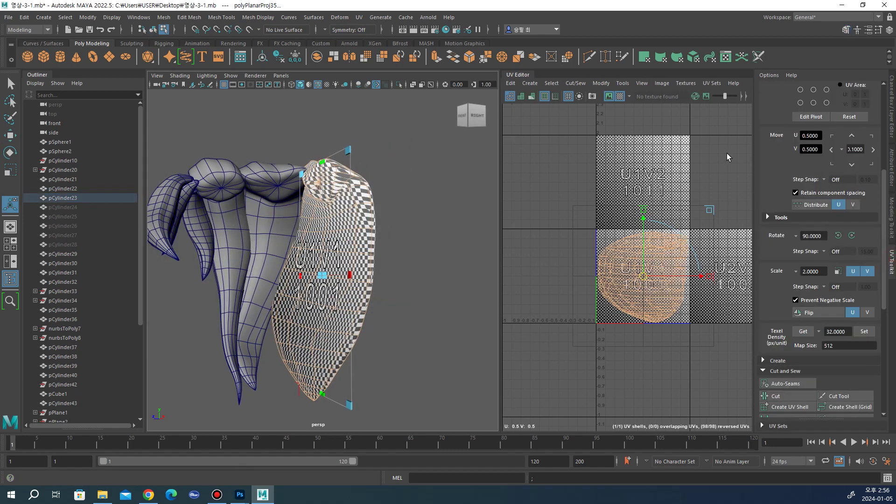
scroll(845, 200, up, 3)
scroll(844, 200, up, 3)
scroll(687, 125, up, 1)
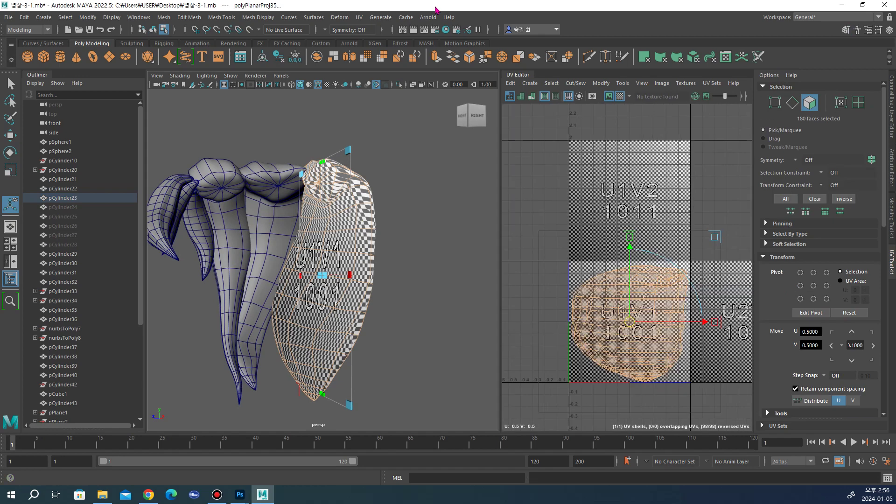
click(360, 18)
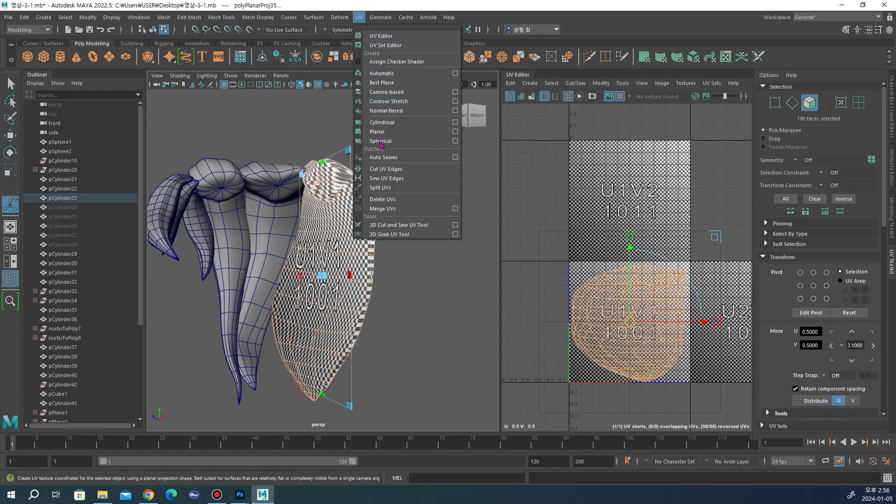
click(372, 226)
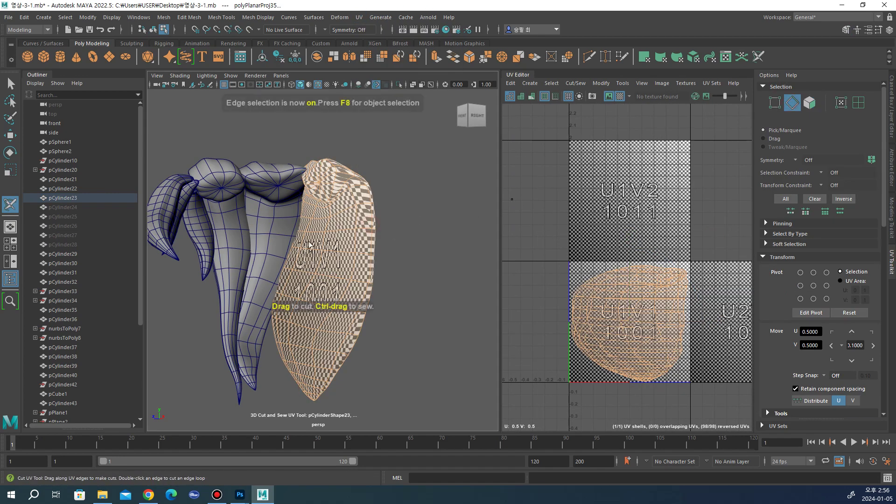
mouse_move(329, 261)
alt+mouse_down()
mouse_move(303, 255)
mouse_move(318, 265)
alt+mouse_up()
double_click(308, 256)
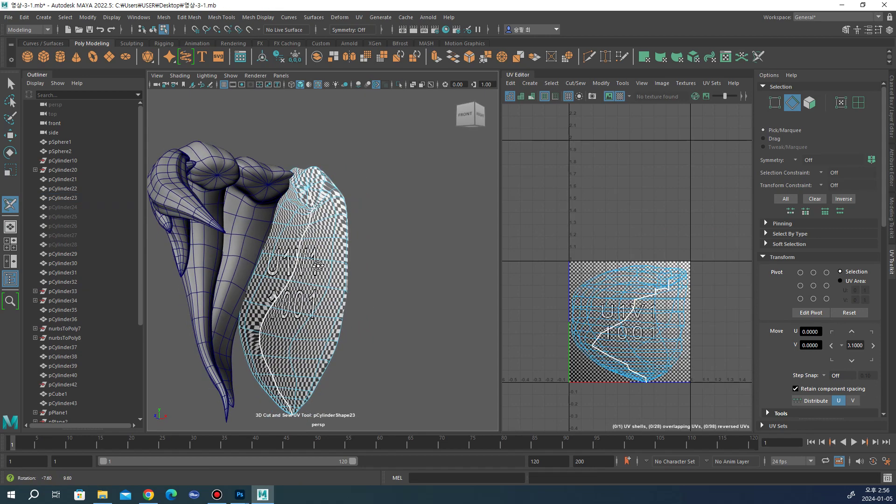
Step: Select all of pCylinder23's faces and unfold them into one rounded UV shell
click(793, 103)
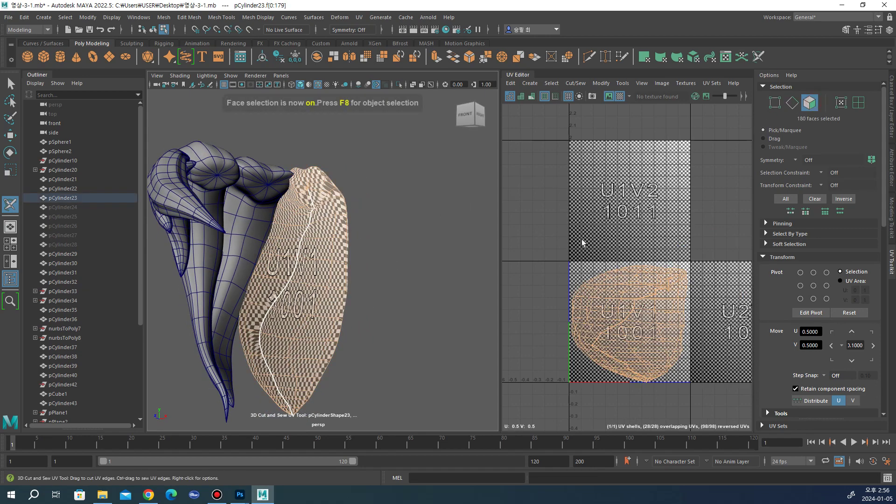
scroll(825, 265, down, 5)
scroll(825, 265, down, 4)
scroll(824, 265, down, 3)
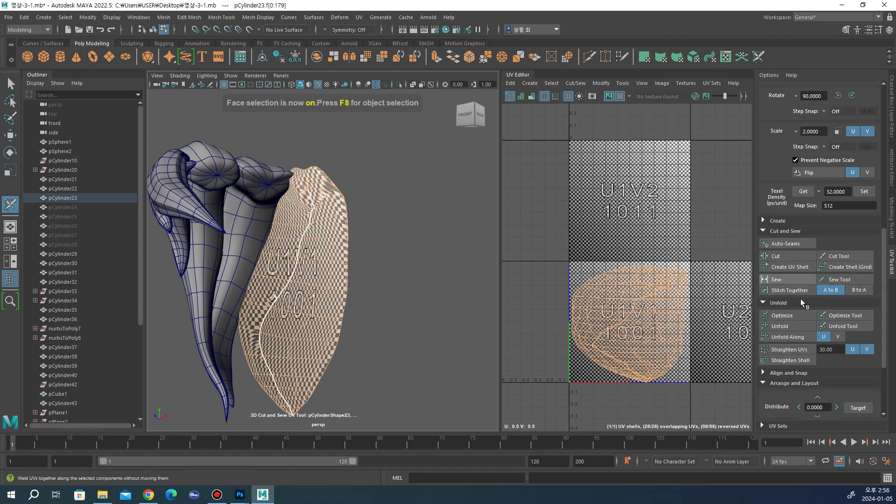
click(792, 326)
key(w)
scroll(623, 298, down, 1)
scroll(611, 305, down, 1)
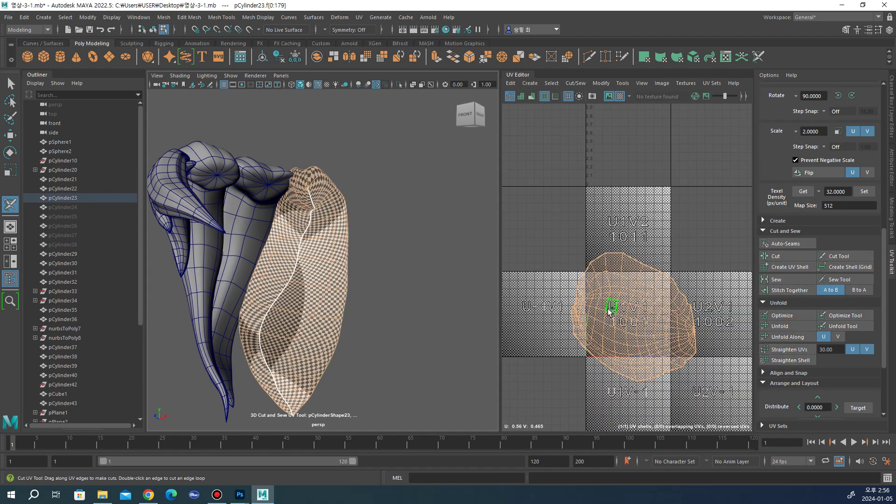
Step: Inspect the unfolded strand from the side and return to object selection
alt+drag(457, 282, 410, 280)
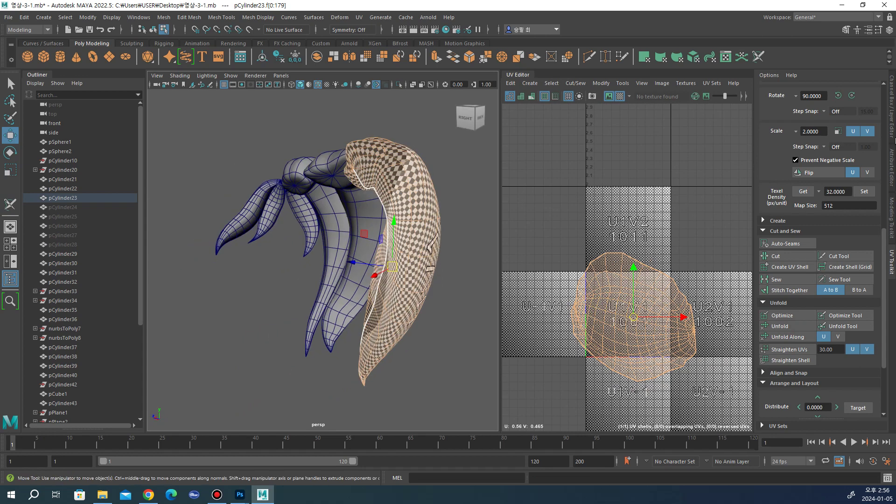
scroll(875, 196, up, 4)
scroll(875, 196, up, 6)
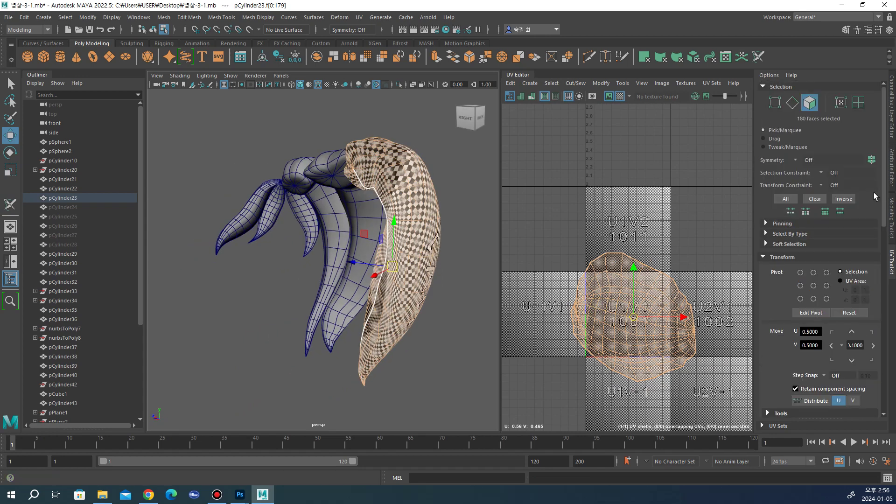
click(891, 215)
click(784, 108)
Step: Hide pCylinder23, select pCylinder22, and apply a Z-axis planar UV projection to it
key(h)
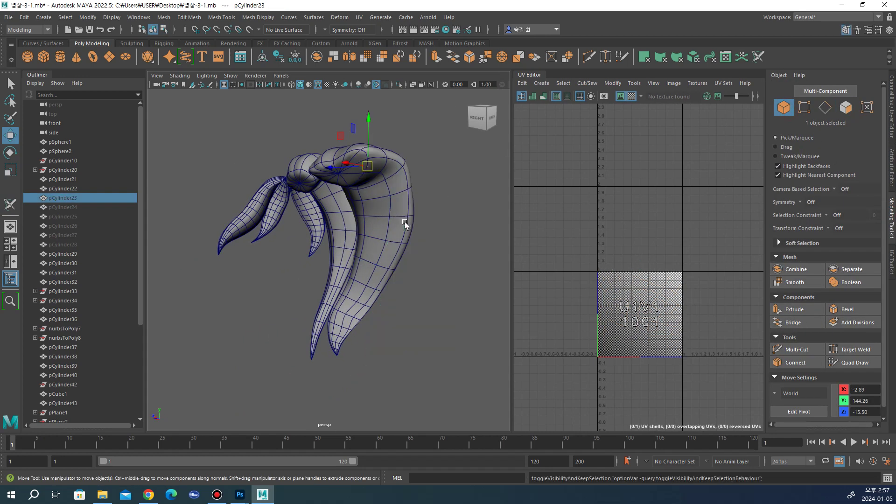
click(378, 217)
scroll(376, 285, up, 5)
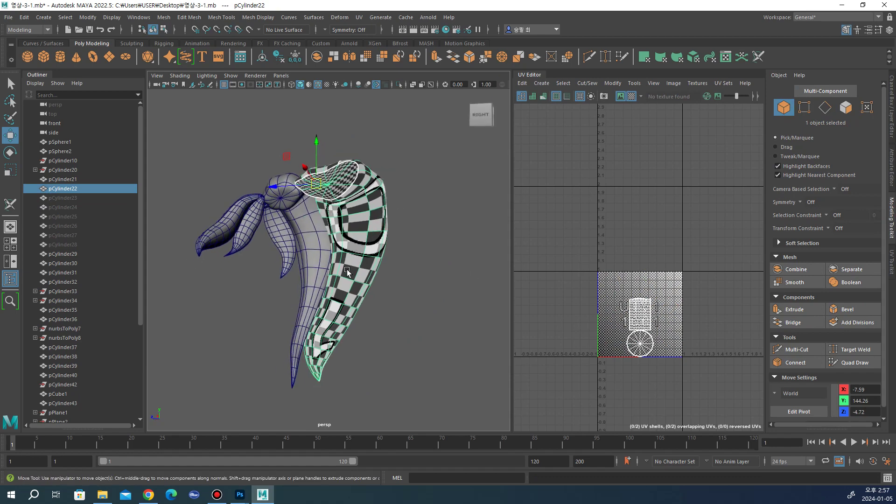
alt+drag(375, 285, 381, 241)
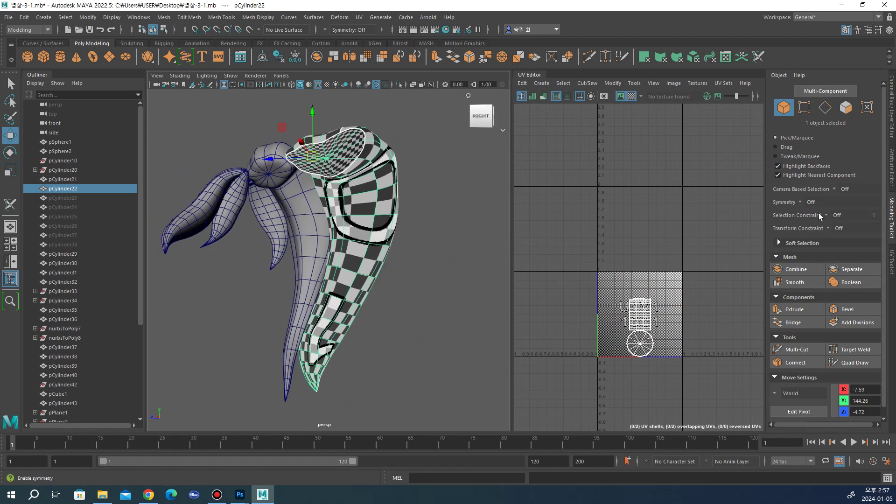
click(359, 17)
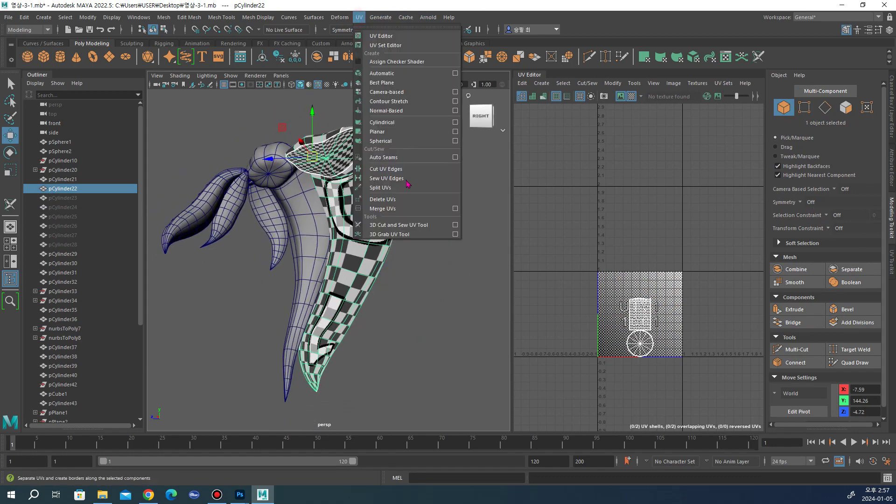
click(455, 133)
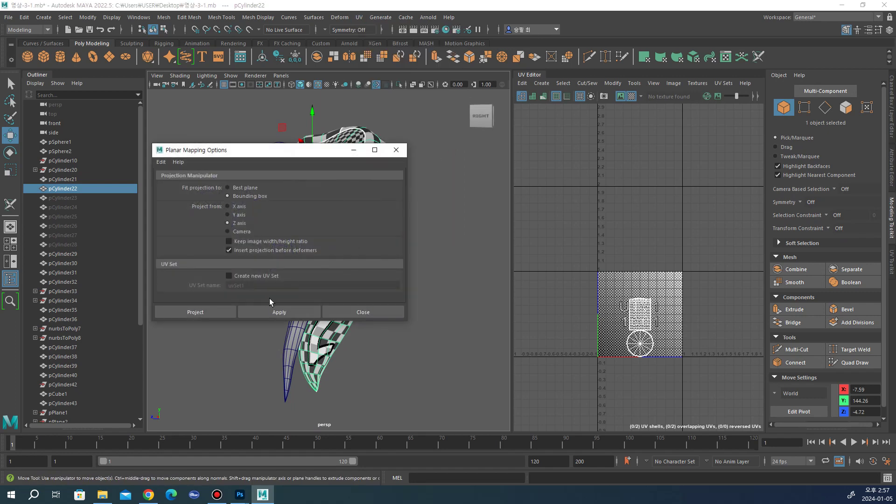
click(274, 312)
click(397, 150)
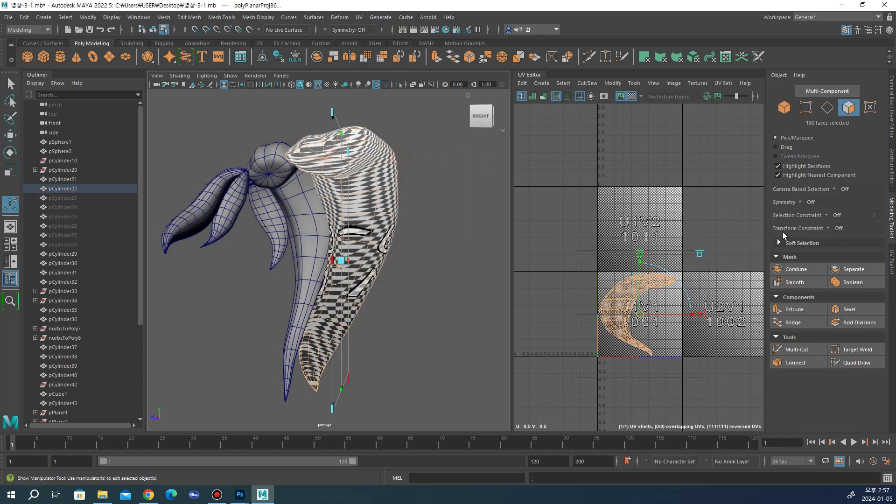
Step: Cut a lengthwise UV seam down pCylinder22 with the 3D Cut and Sew UV Tool
click(892, 261)
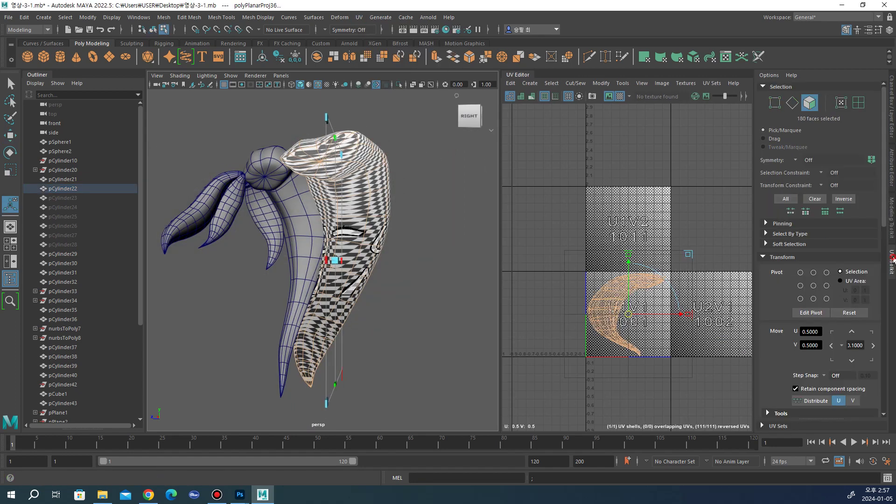
click(792, 103)
click(359, 18)
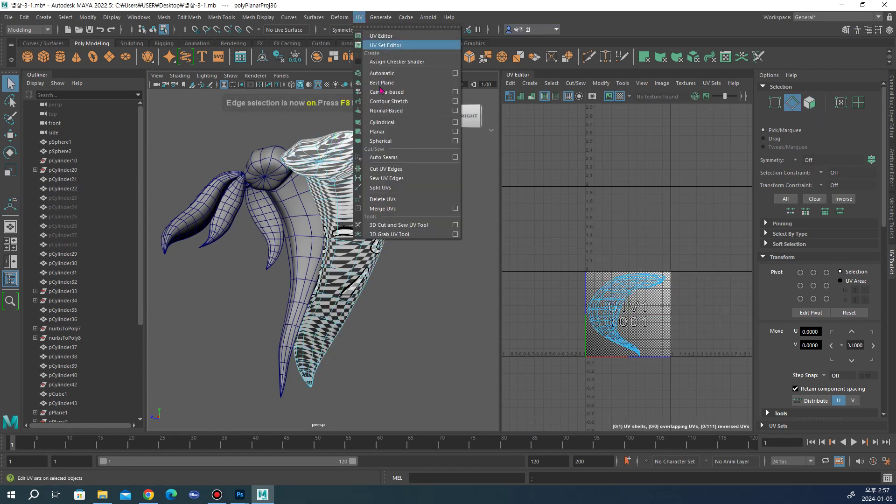
click(390, 226)
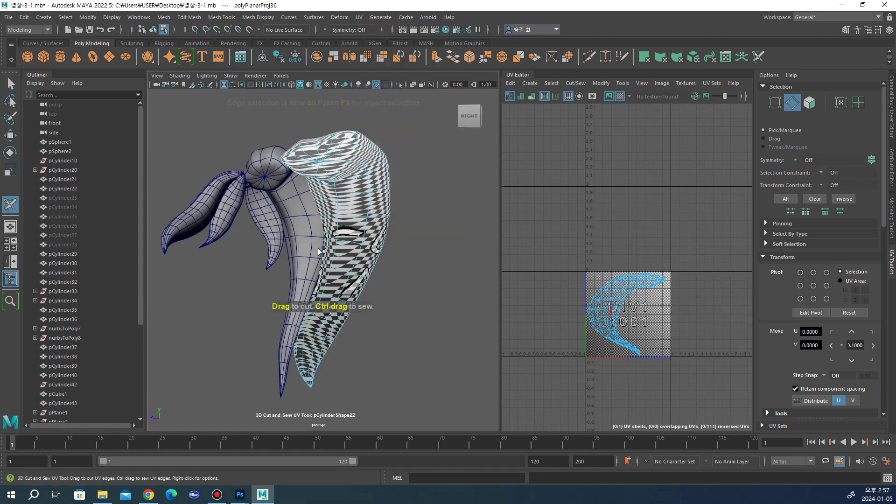
double_click(331, 262)
alt+drag(332, 265, 420, 224)
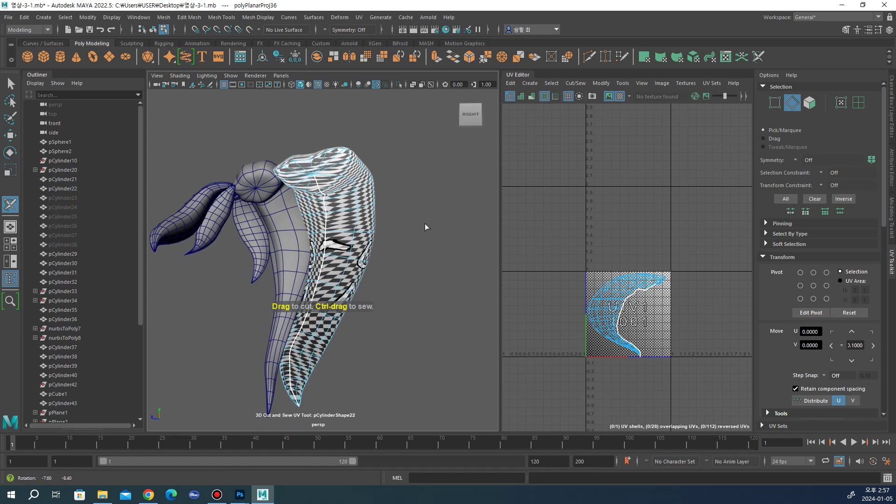
key(w)
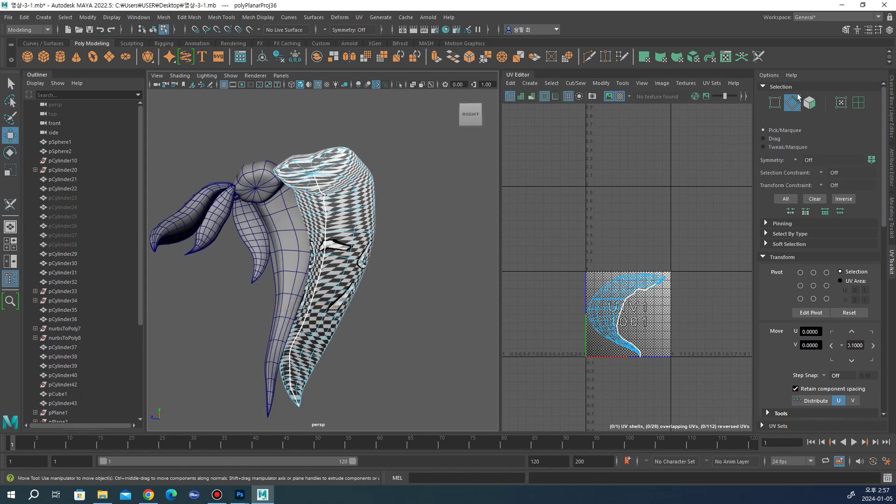
Step: Unfold all of pCylinder22's faces into one oval UV shell, then hide the strand
click(798, 96)
scroll(798, 288, down, 5)
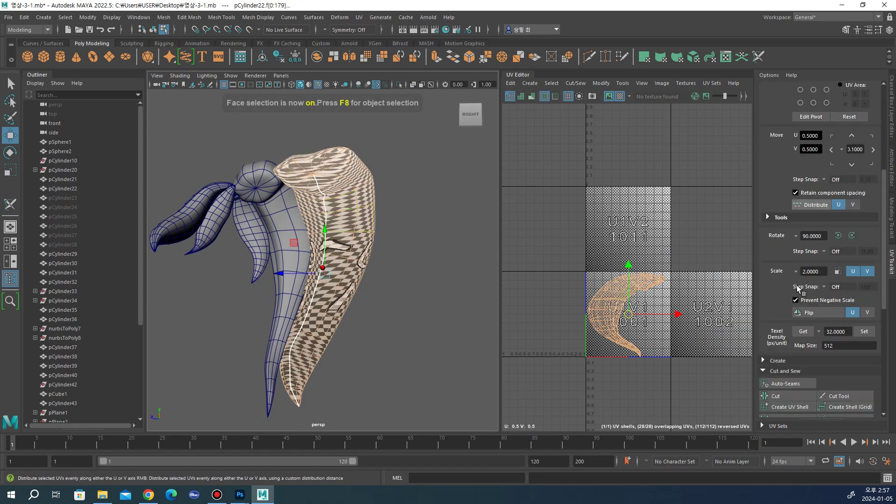
scroll(798, 289, down, 3)
click(779, 353)
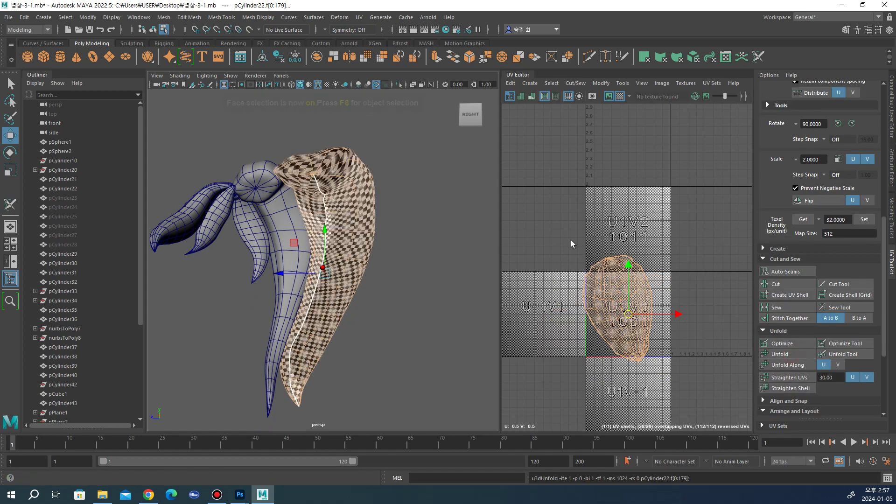
click(414, 219)
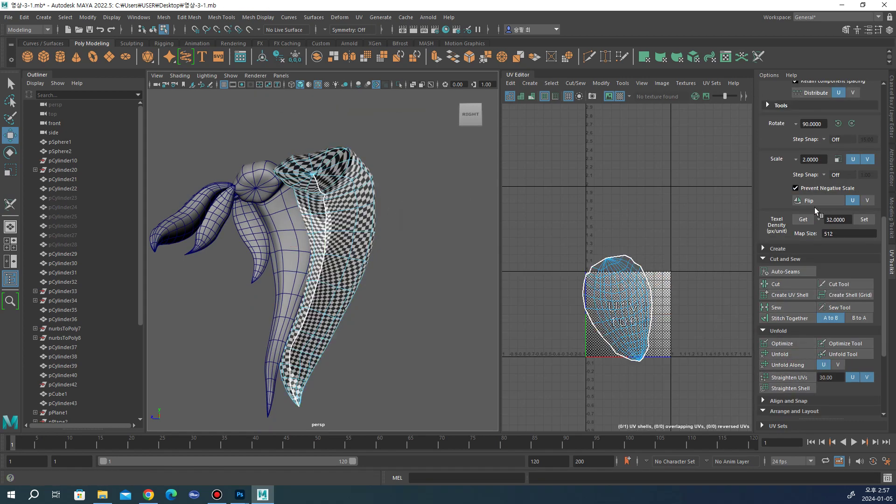
click(892, 212)
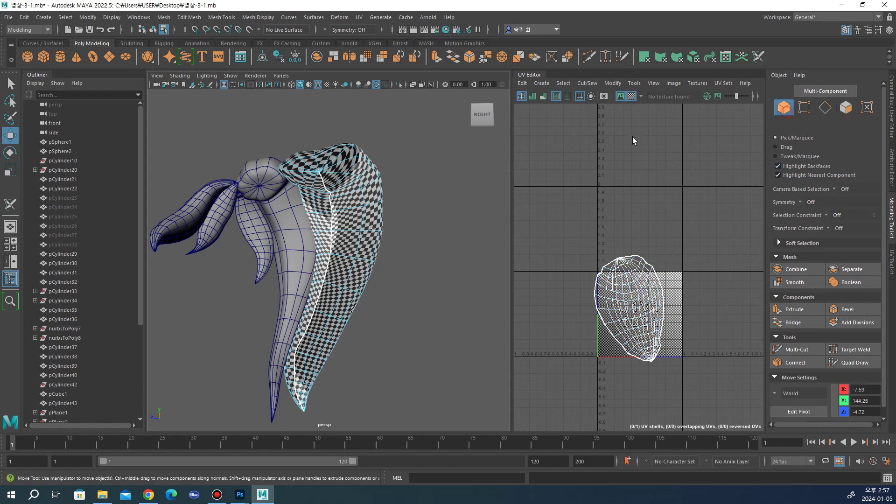
click(784, 106)
key(ctrl+h)
key(ctrl+h)
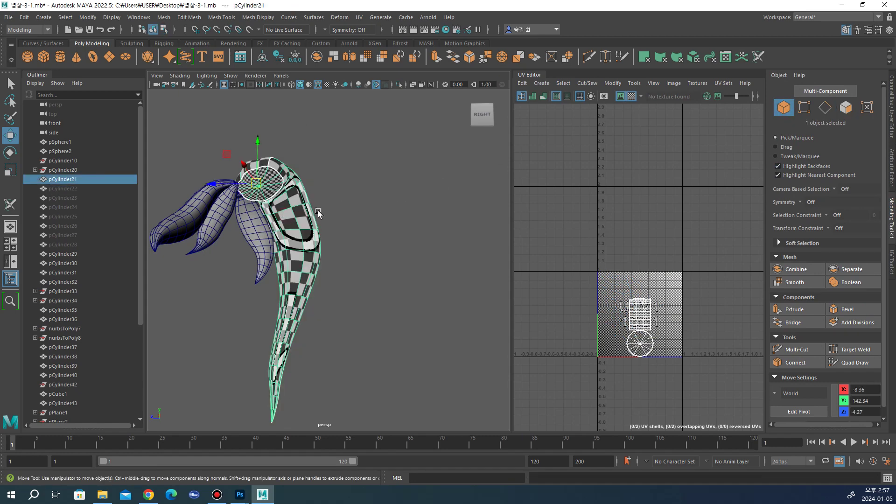
Step: Frame pCylinder21 and apply a planar UV projection to it
key(f)
click(823, 109)
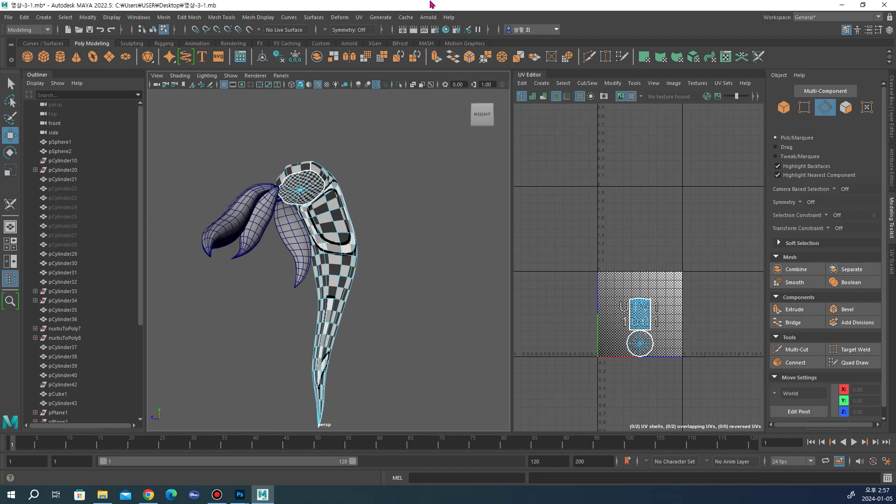
click(360, 17)
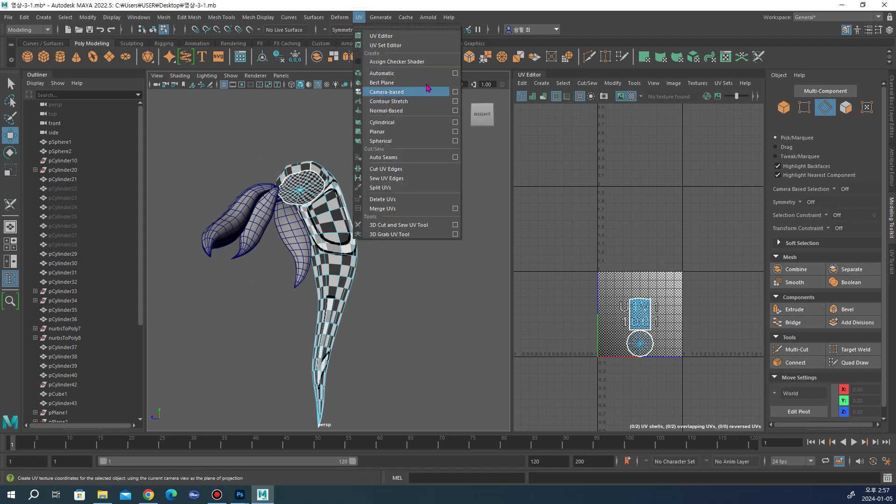
click(448, 133)
click(301, 310)
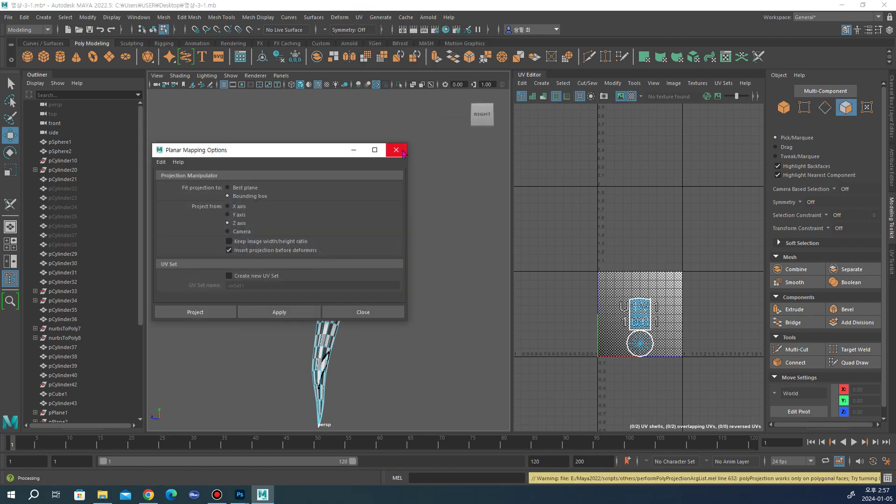
click(404, 153)
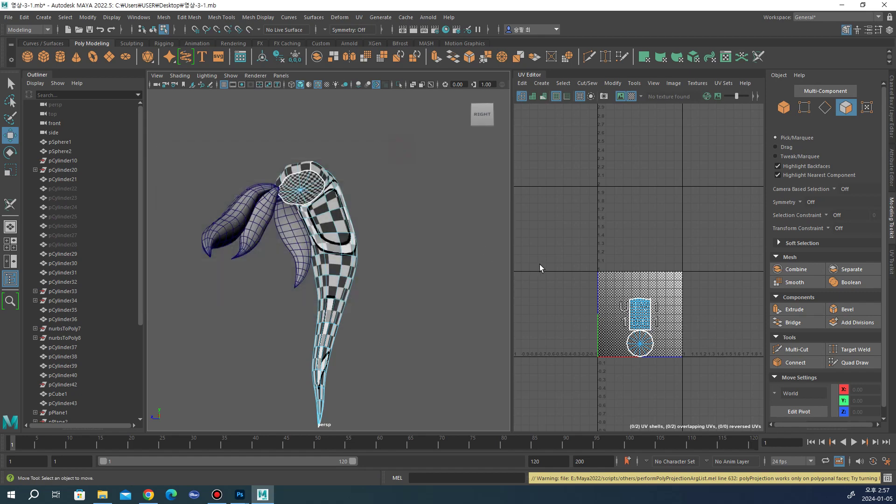
Step: Cut a UV seam along one strand edge with the 3D Cut and Sew UV Tool
click(891, 265)
scroll(828, 188, up, 10)
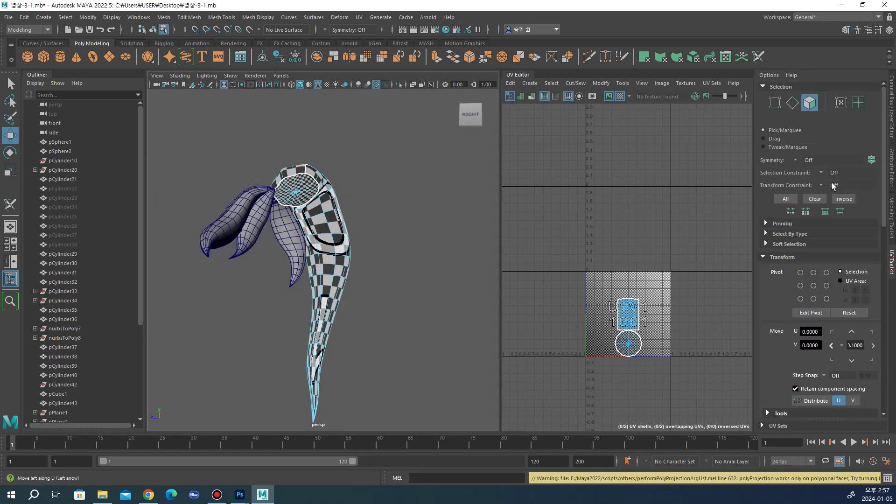
key(F10)
click(360, 17)
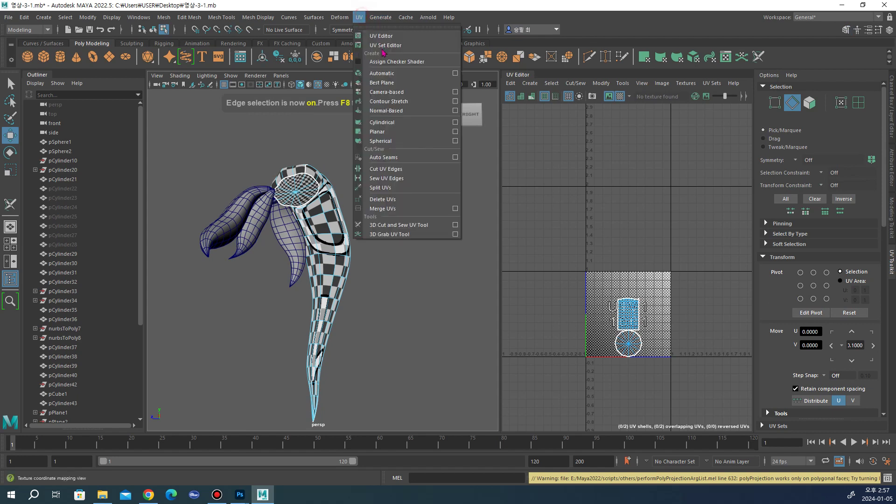
click(392, 223)
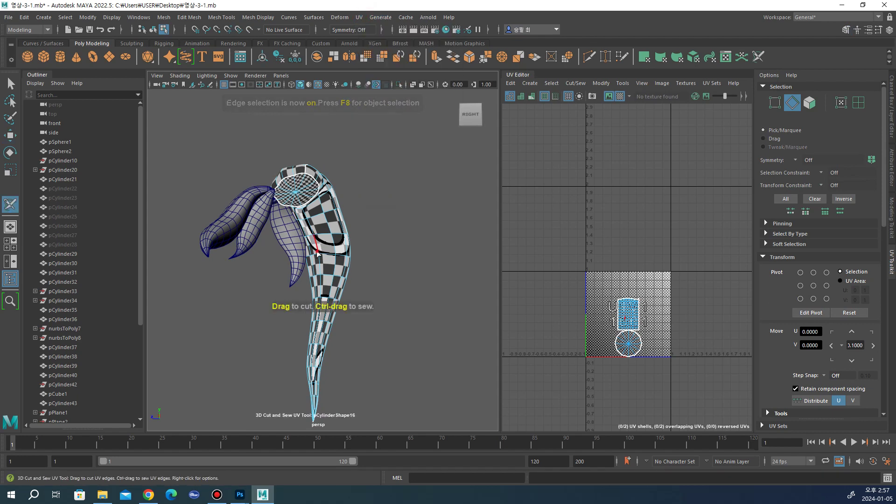
click(317, 253)
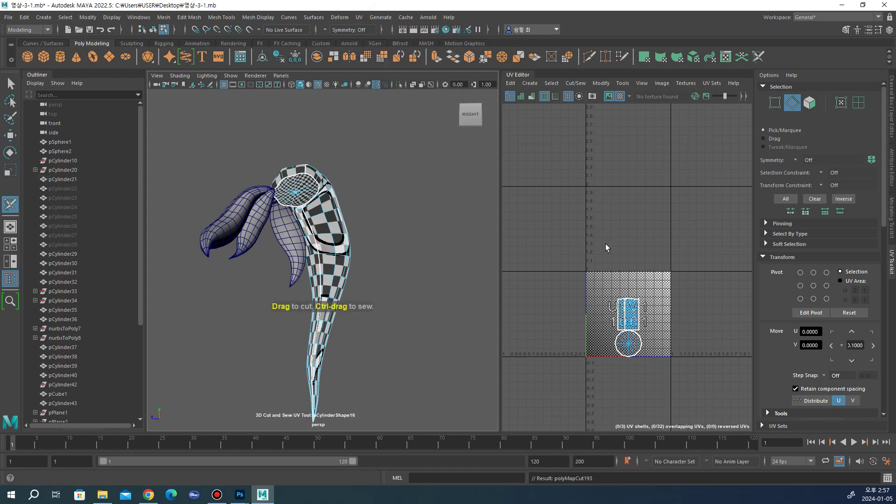
Step: Return to object mode and select the whole pCylinder21 object
alt+drag(472, 274, 460, 307)
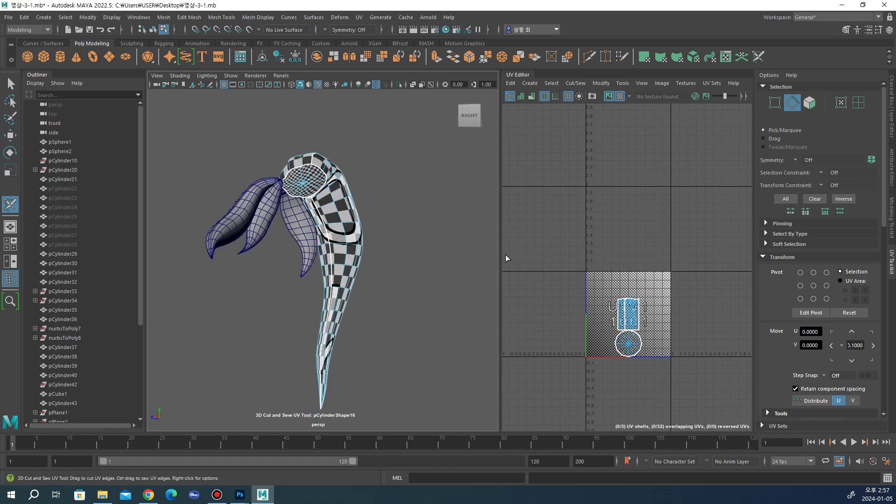
click(892, 217)
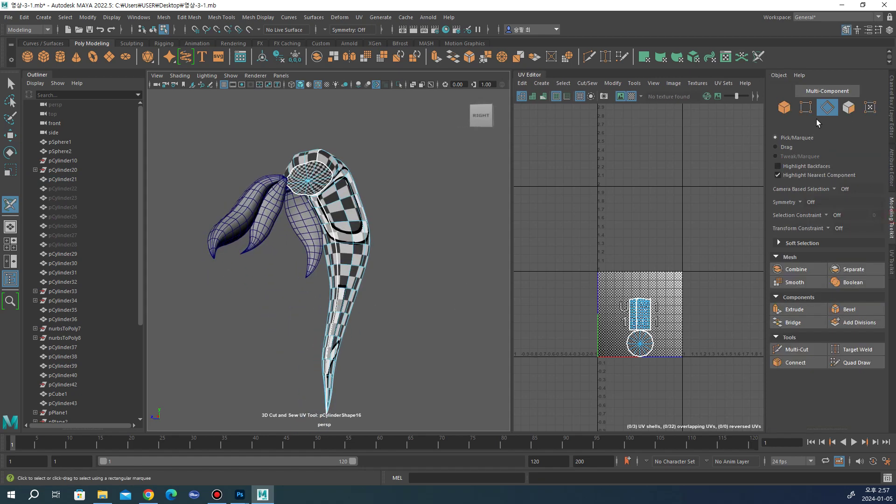
click(783, 108)
click(358, 17)
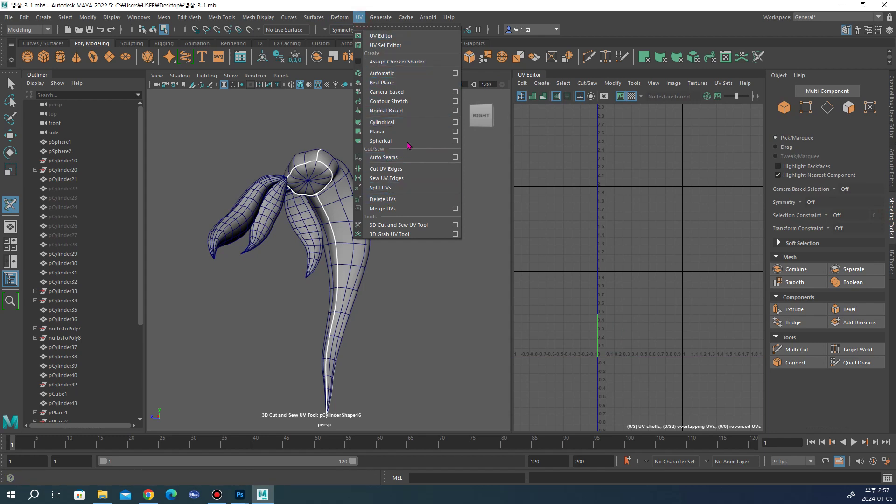
Step: Apply the planar projection to the strand twice and inspect the new mapping
click(455, 131)
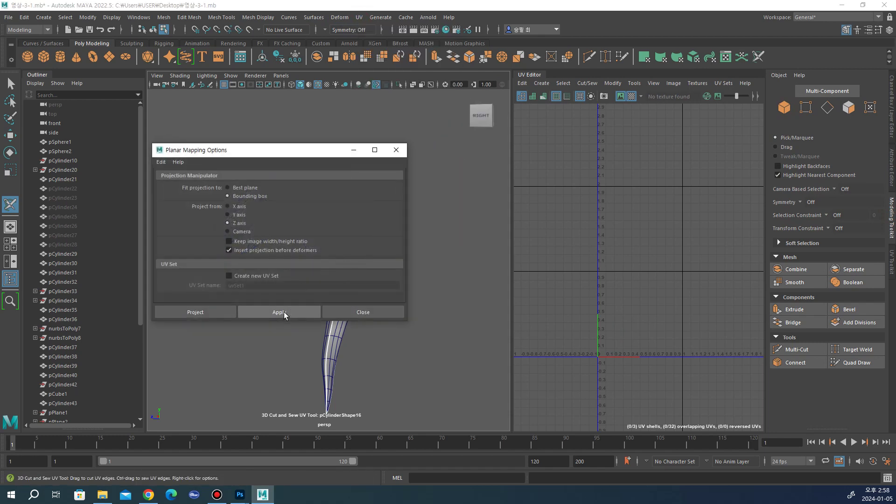
click(282, 313)
drag(325, 154, 149, 170)
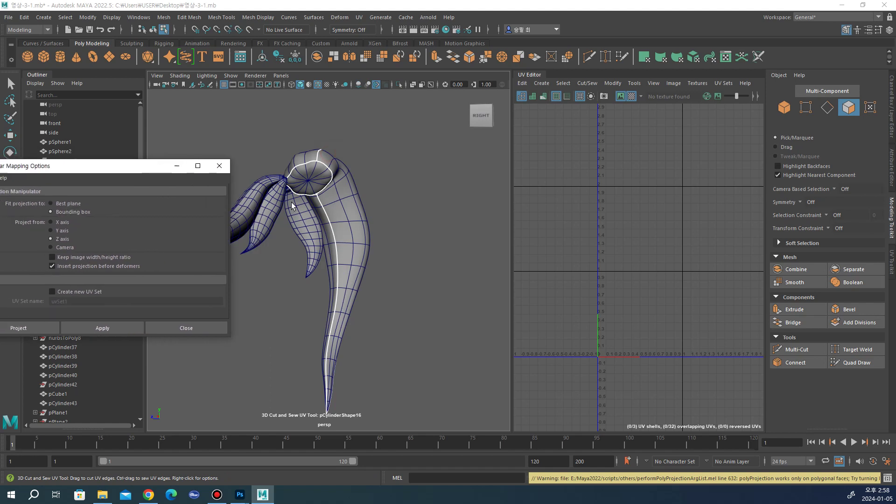
click(104, 328)
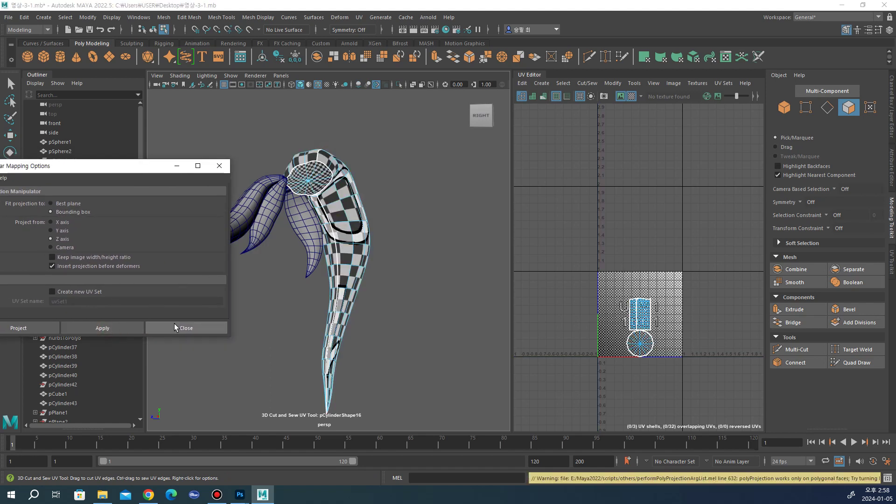
click(200, 325)
mouse_move(253, 305)
alt+mouse_down()
mouse_move(266, 305)
mouse_move(203, 320)
mouse_move(254, 292)
mouse_move(189, 303)
mouse_move(204, 332)
mouse_move(350, 200)
mouse_move(326, 304)
mouse_move(384, 216)
alt+mouse_up()
scroll(355, 241, up, 4)
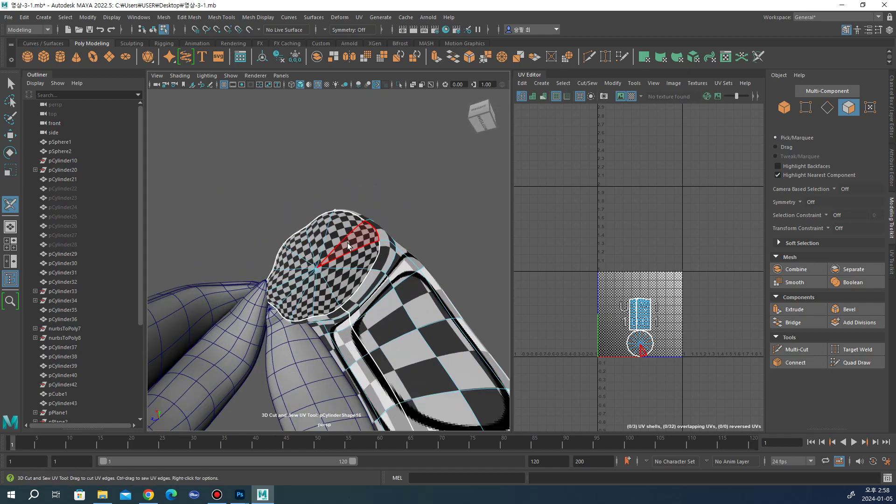
scroll(348, 243, up, 2)
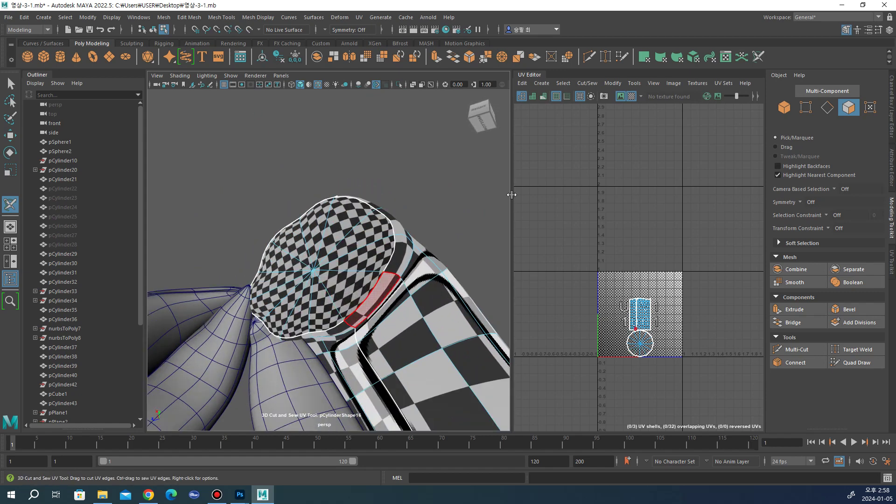
Step: Finish the cap seam in the UV Toolkit, then exit the seam tool to object mode
click(892, 264)
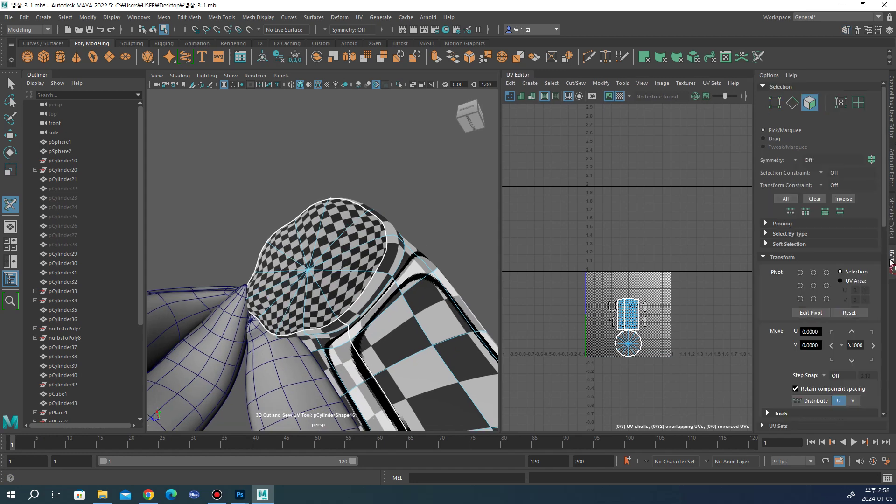
click(791, 102)
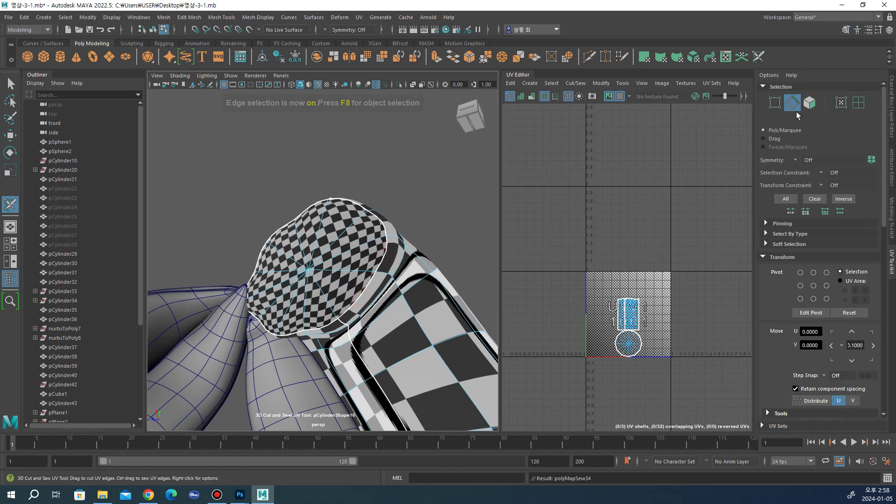
click(809, 103)
scroll(449, 213, down, 5)
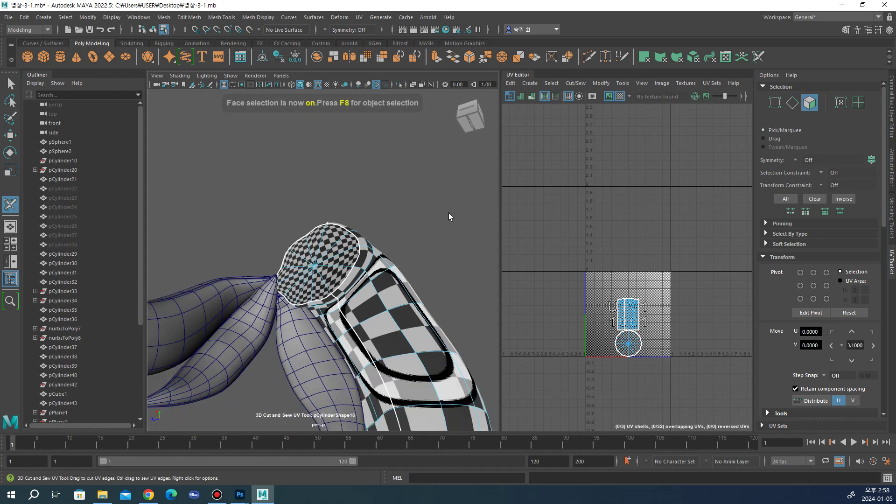
key(w)
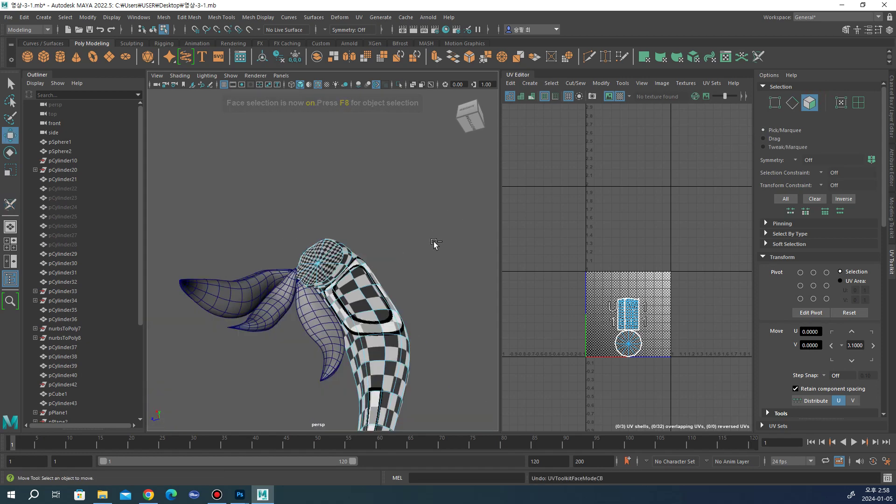
key(F8)
Step: Clear the selection, view the strand from behind, and select the long strand pCylinder21
click(433, 244)
alt+drag(433, 243, 772, 155)
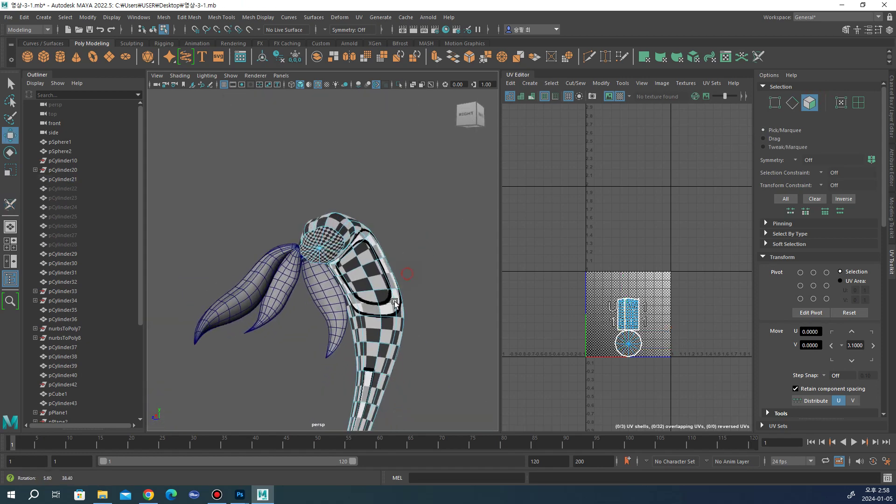
click(892, 172)
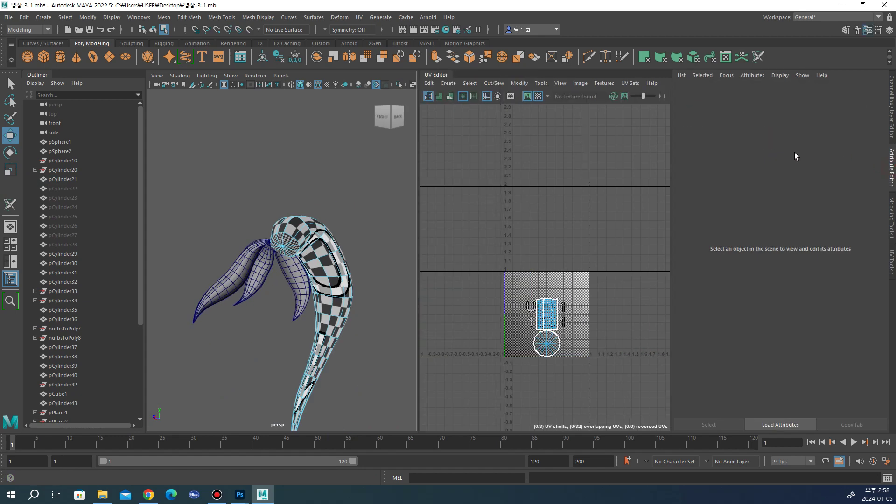
click(892, 226)
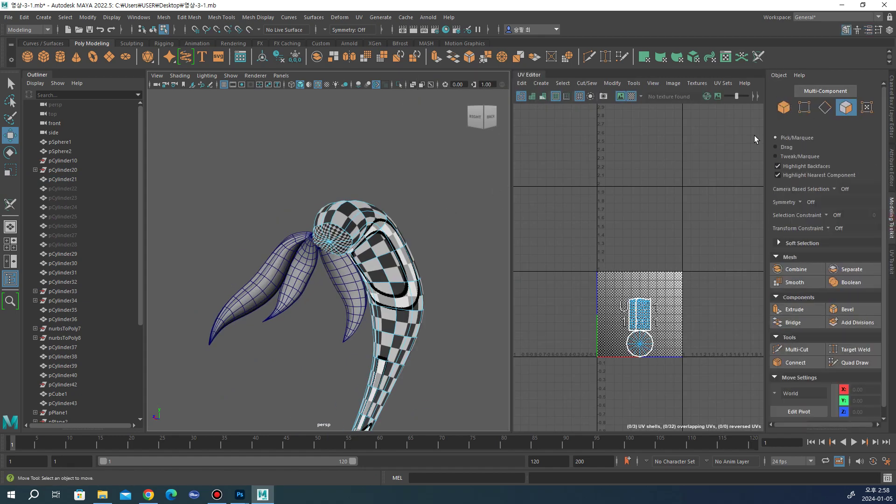
click(782, 107)
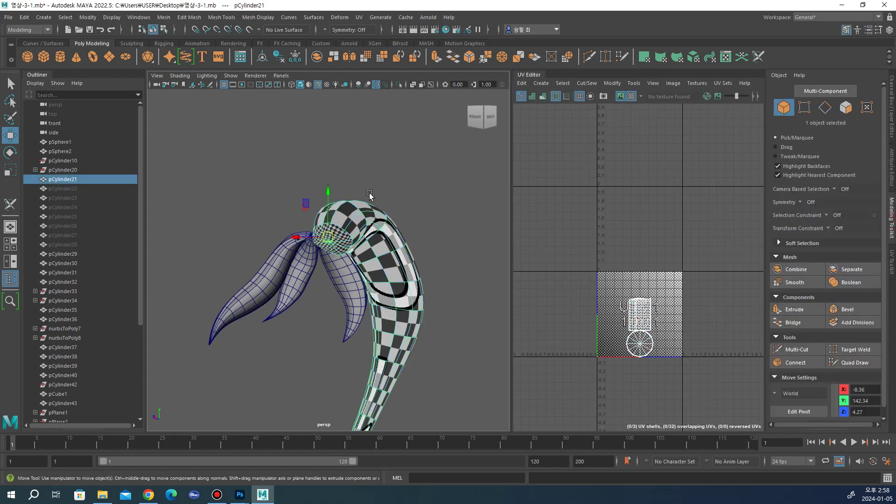
click(356, 17)
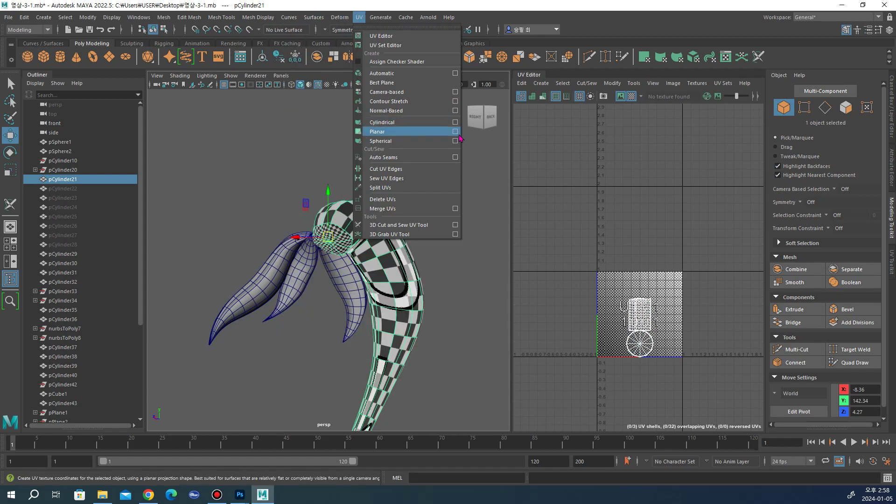
Step: Apply an X-axis planar UV projection to pCylinder21
click(455, 133)
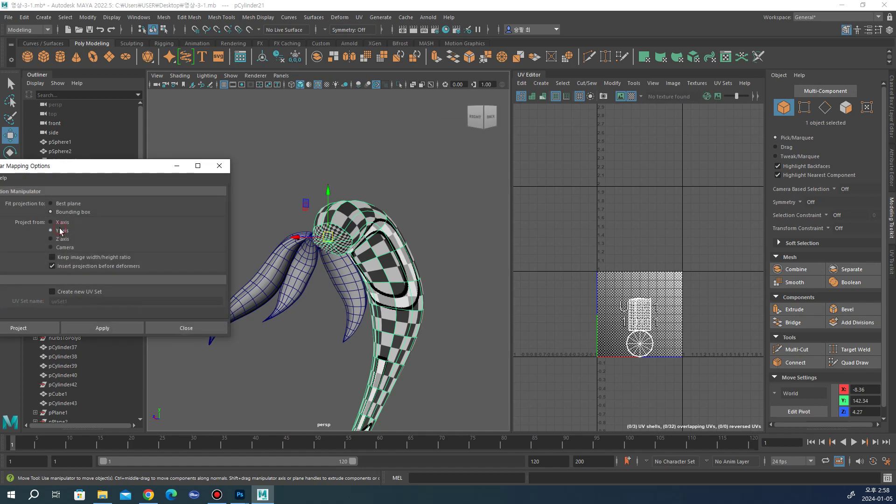
click(88, 329)
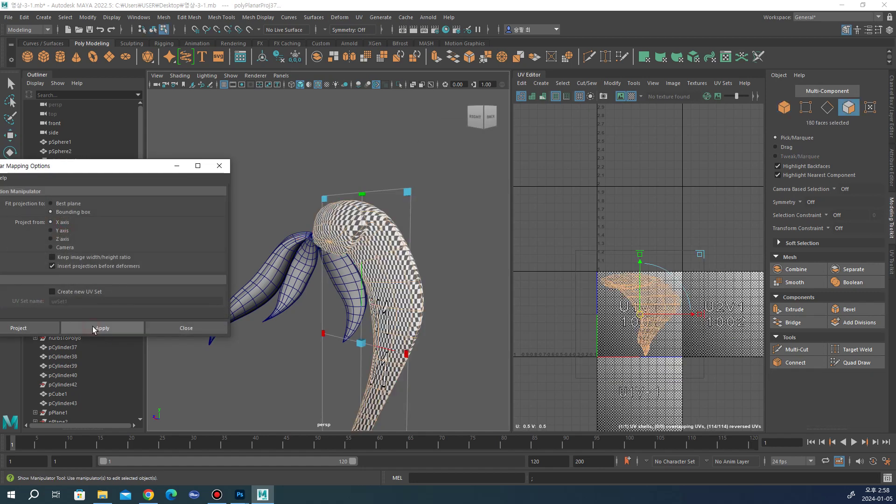
click(219, 166)
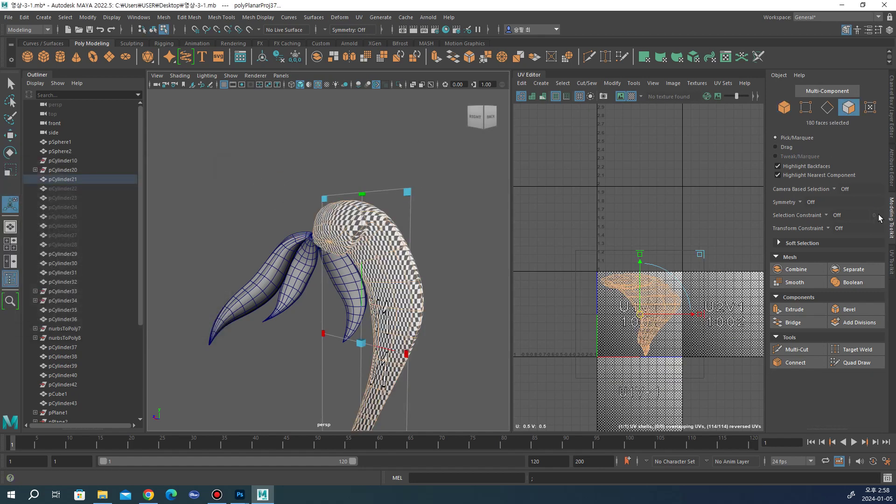
click(891, 261)
Step: Cut a seam down pCylinder21's length with the 3D Cut and Sew UV Tool
click(406, 17)
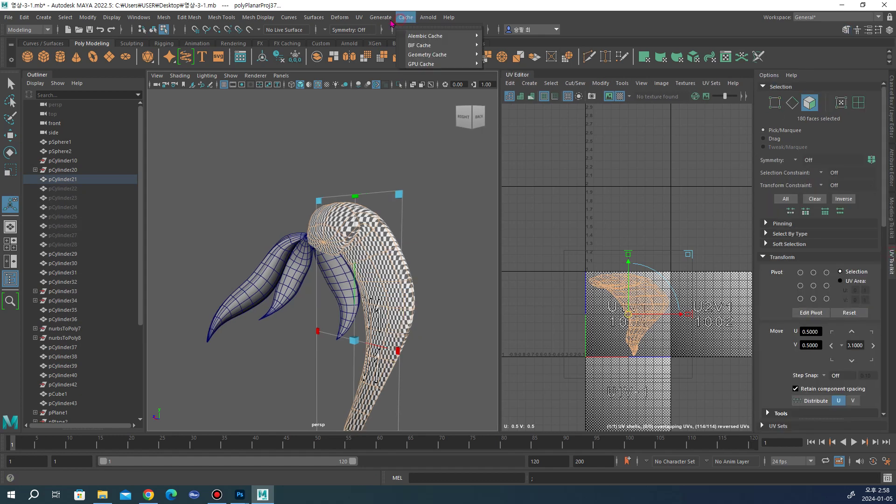
click(399, 225)
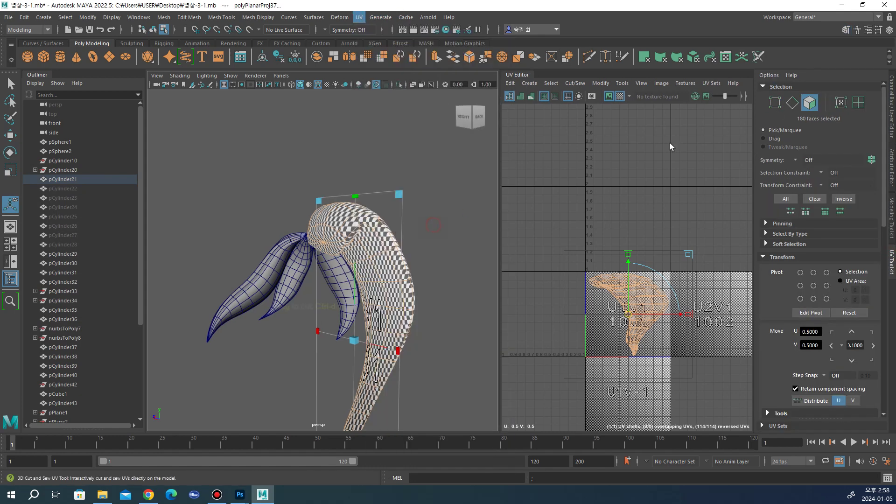
mouse_move(364, 288)
alt+mouse_down()
mouse_move(359, 241)
mouse_move(383, 229)
alt+mouse_up()
double_click(360, 241)
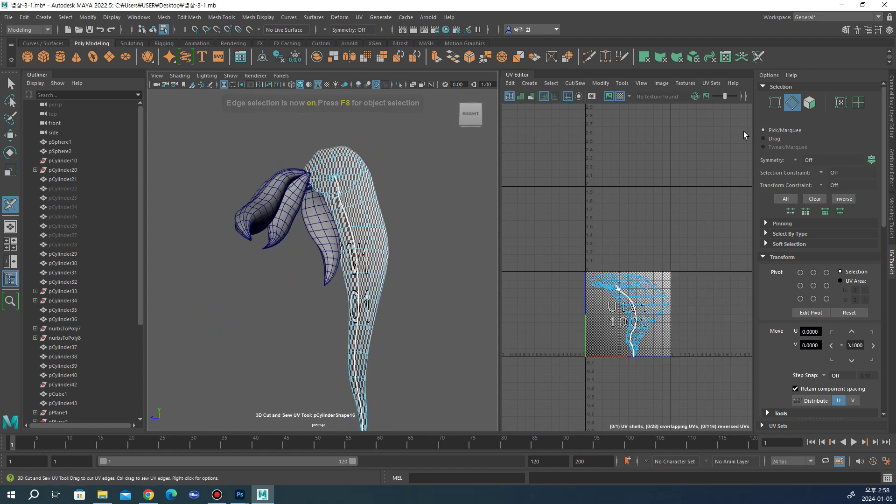
key(w)
Step: Unfold all of pCylinder21's faces into one UV shell and return to object mode
click(809, 102)
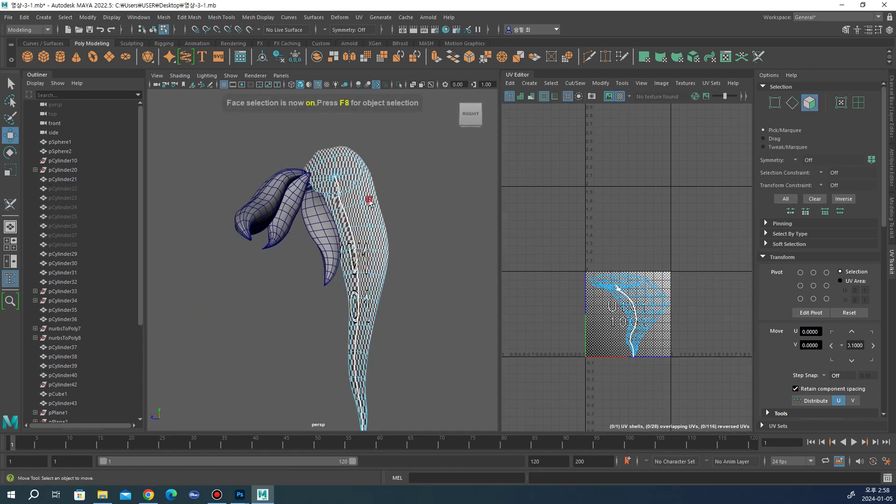
click(785, 199)
scroll(828, 303, down, 5)
scroll(827, 316, down, 5)
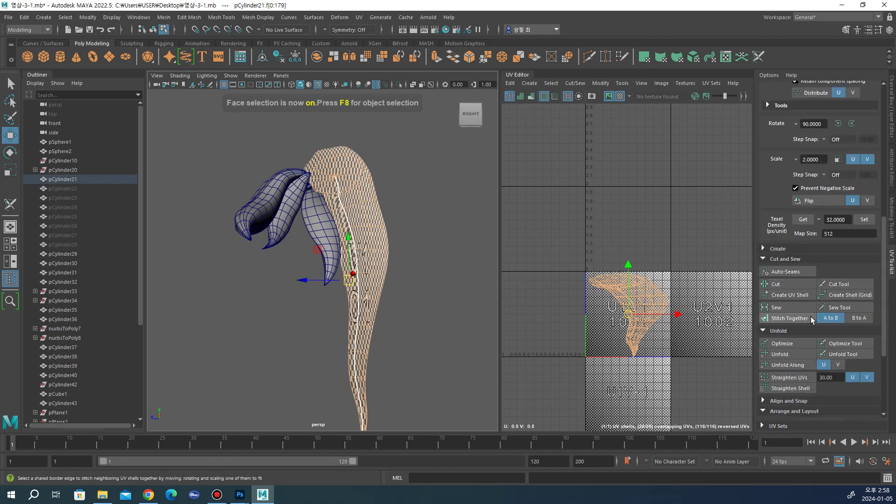
click(784, 355)
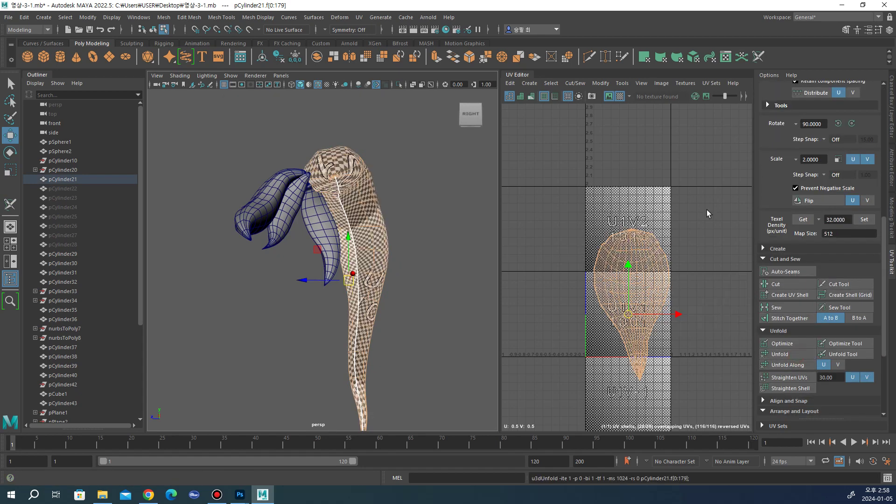
click(892, 227)
key(F8)
Step: Hide the finished strand, select pCylinder29, and apply a Z-axis planar projection
key(h)
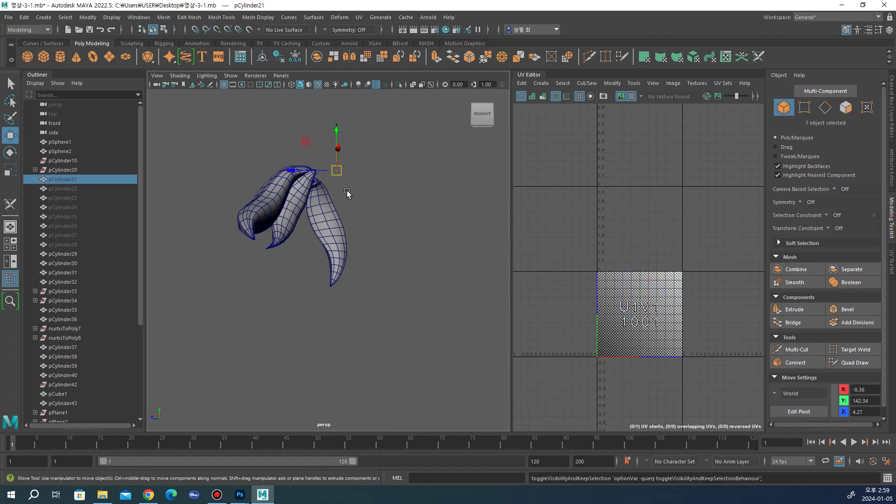
click(279, 214)
alt+drag(279, 214, 321, 209)
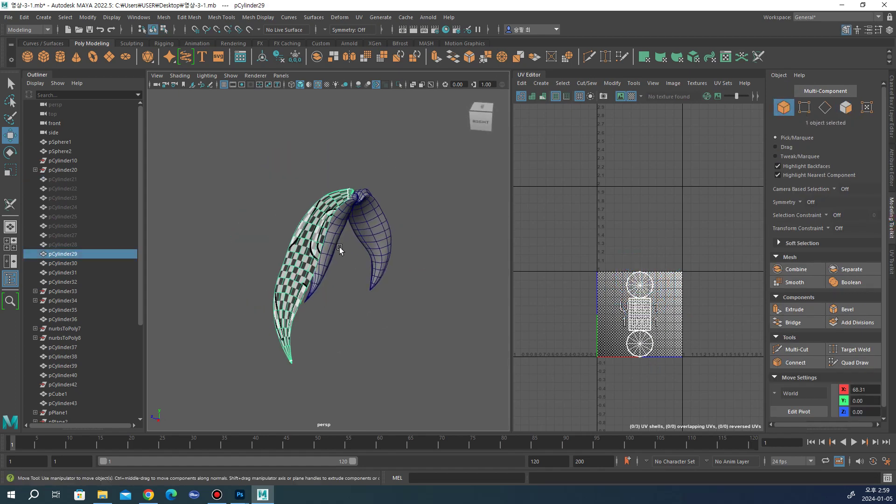
alt+right_drag(320, 209, 400, 216)
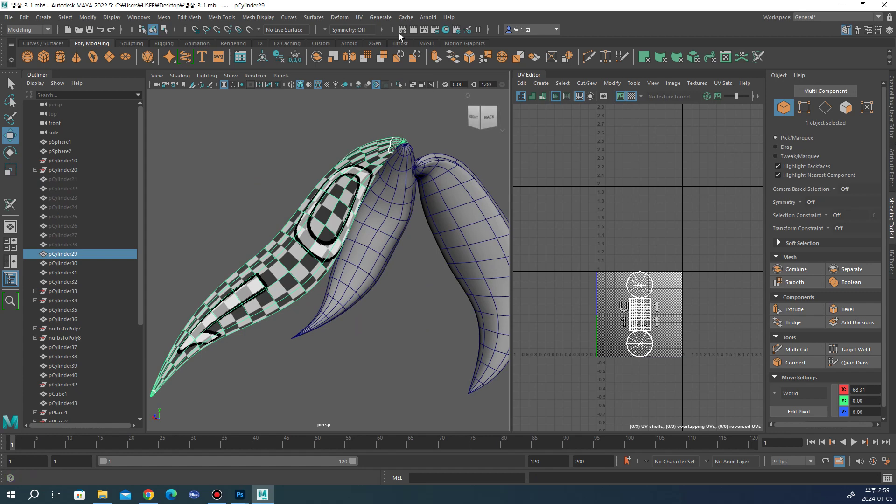
click(357, 18)
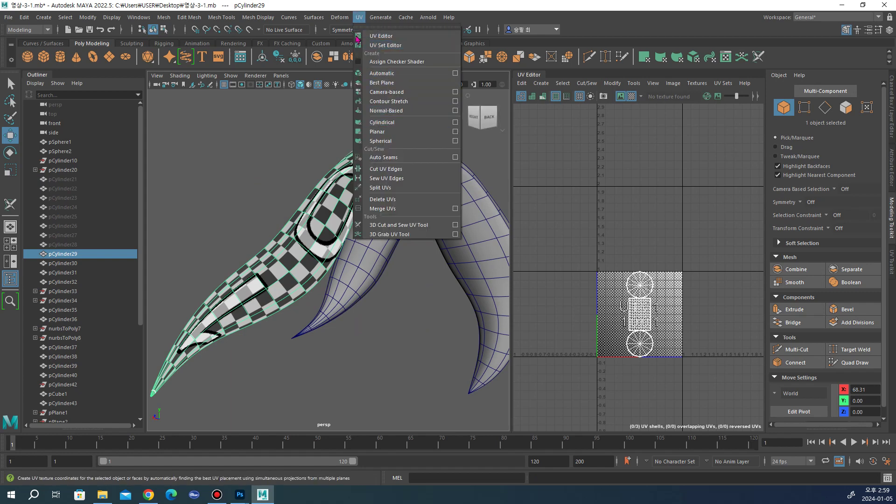
click(455, 130)
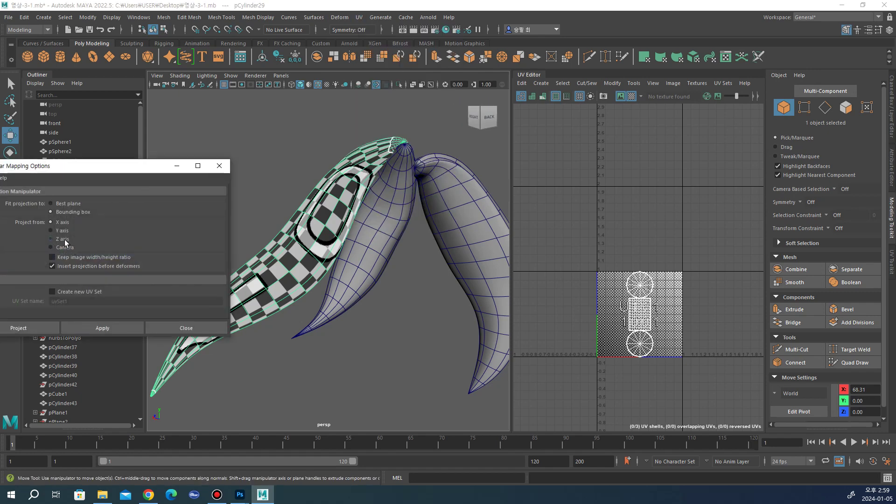
click(98, 331)
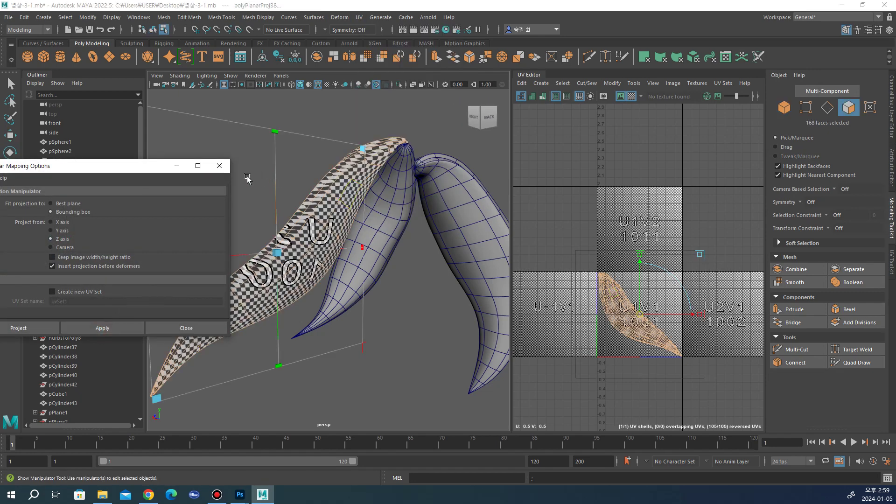
click(218, 168)
Step: Cut a UV seam along pCylinder29's edge path with the 3D Cut and Sew UV Tool
click(892, 254)
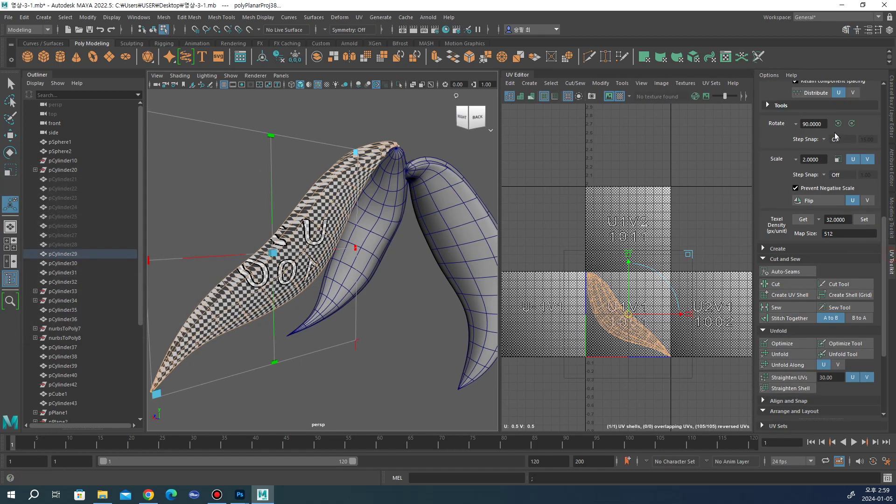
click(365, 17)
click(358, 19)
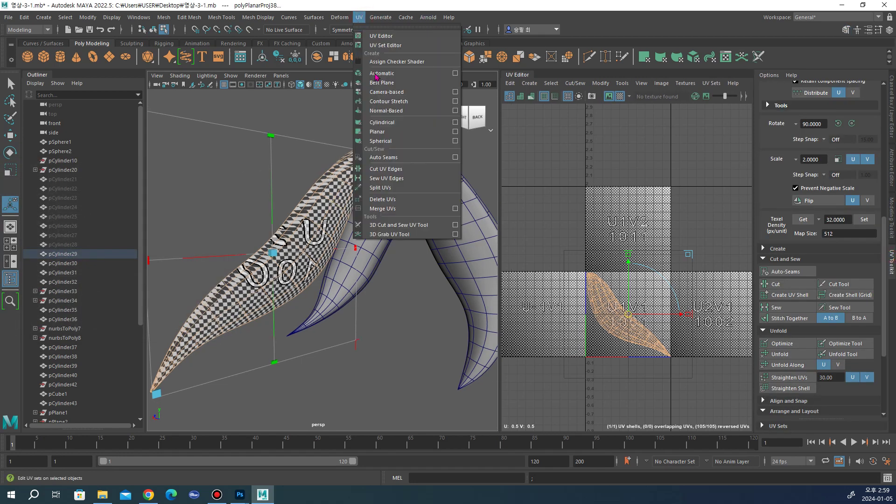
click(398, 225)
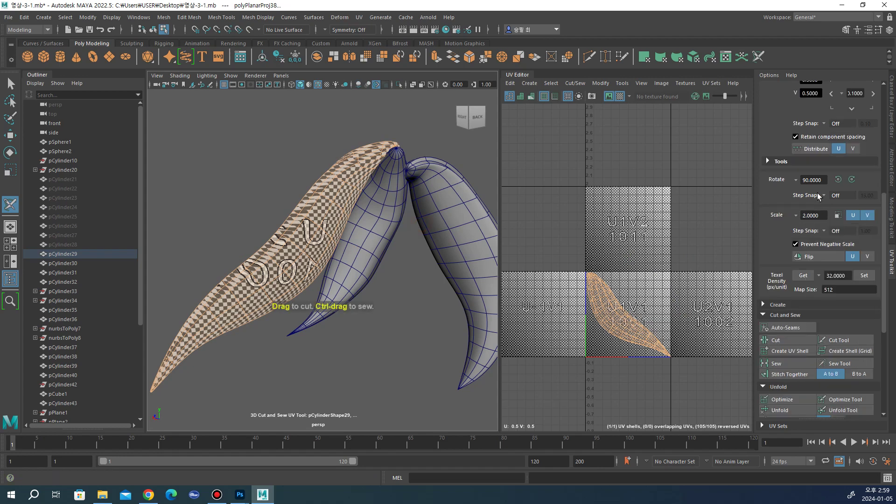
click(792, 103)
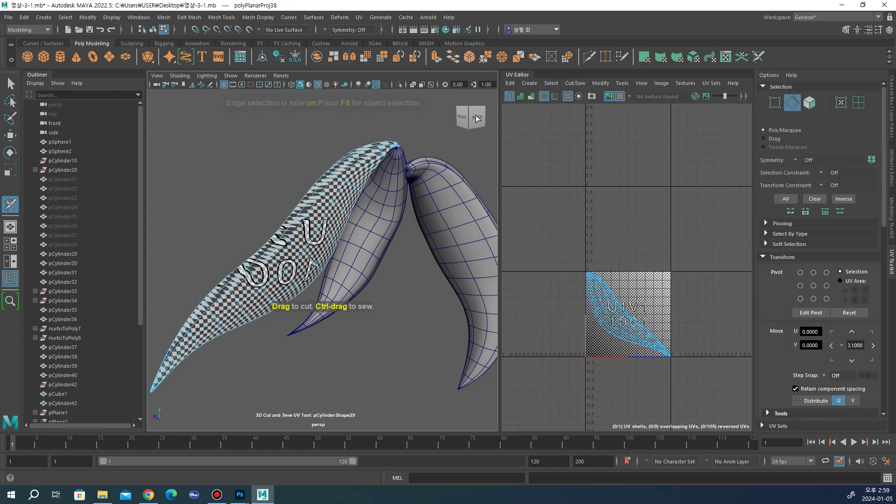
mouse_move(395, 201)
alt+mouse_down()
mouse_move(275, 214)
mouse_move(352, 226)
alt+mouse_up()
double_click(327, 220)
key(w)
Step: Unfold pCylinder29's faces into one flat shell and move it out of the 0–1 tile
click(809, 102)
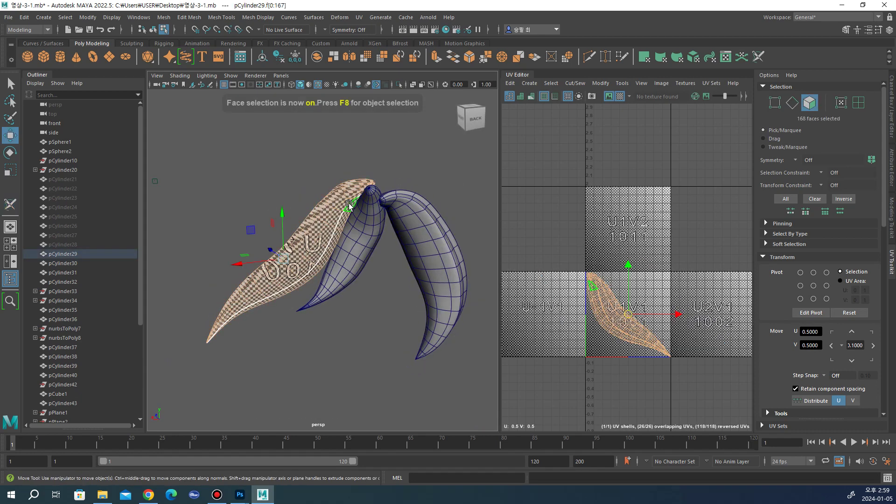
scroll(827, 264, down, 5)
scroll(827, 264, down, 5)
scroll(819, 266, up, 2)
click(789, 280)
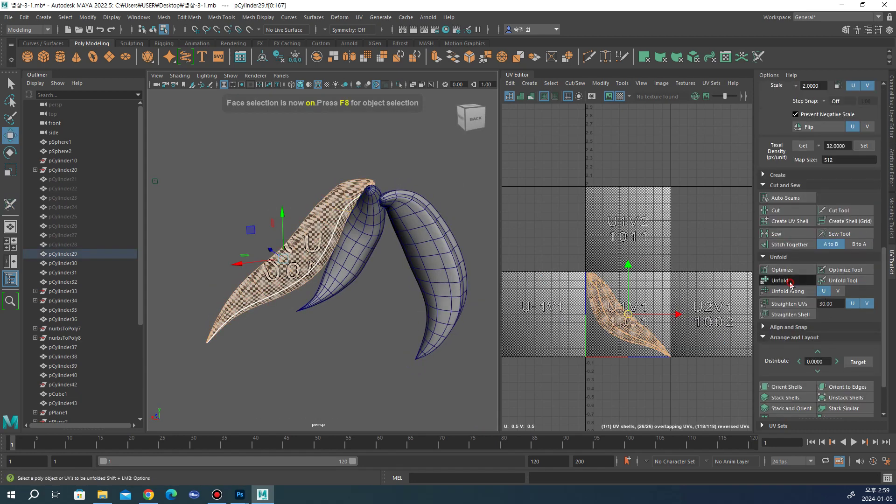
drag(634, 318, 548, 245)
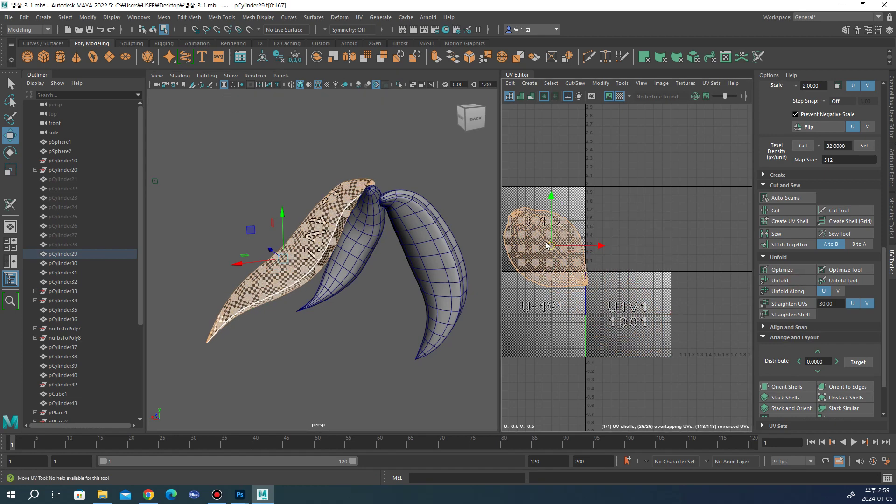
Step: Hide pCylinder29 in object mode and select the next strand, pCylinder30
click(428, 188)
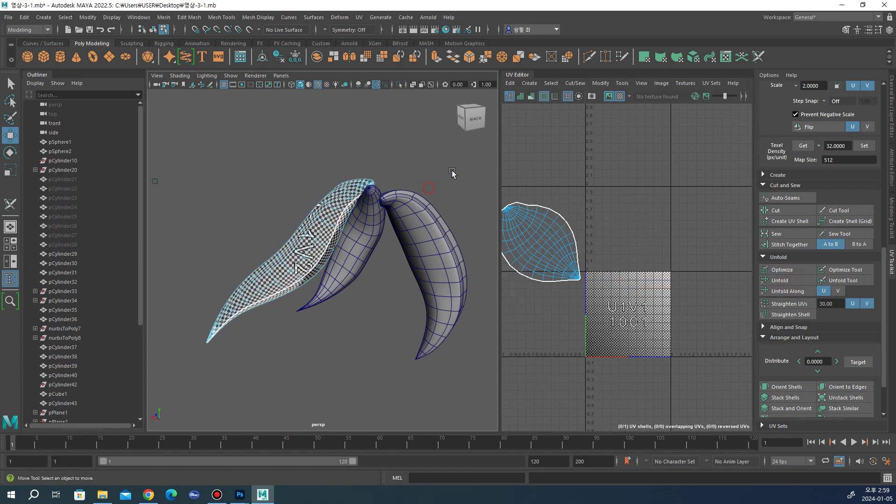
click(891, 212)
key(F8)
key(h)
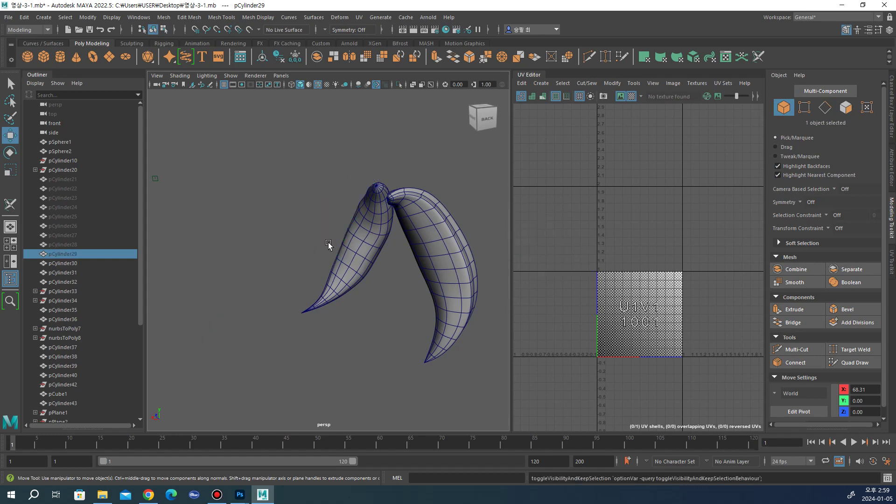
click(365, 249)
Step: Frame pCylinder30 and apply a planar UV projection to it
key(f)
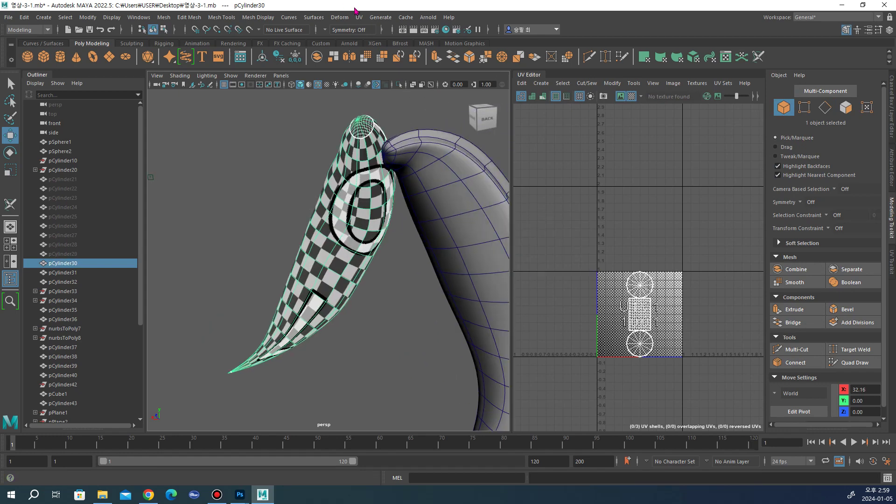
click(358, 18)
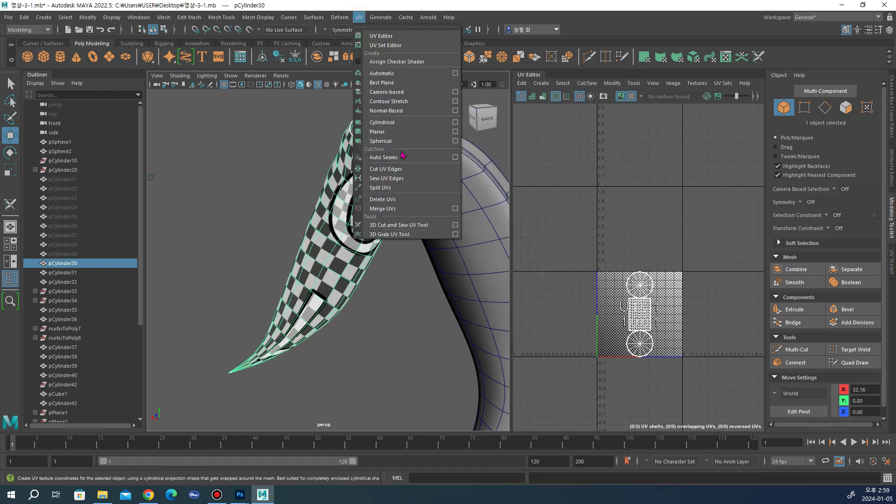
click(459, 138)
click(103, 328)
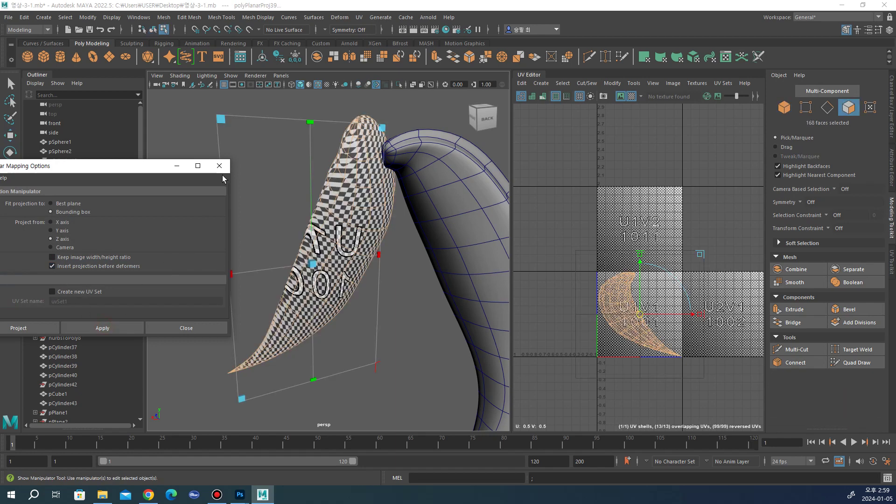
click(891, 262)
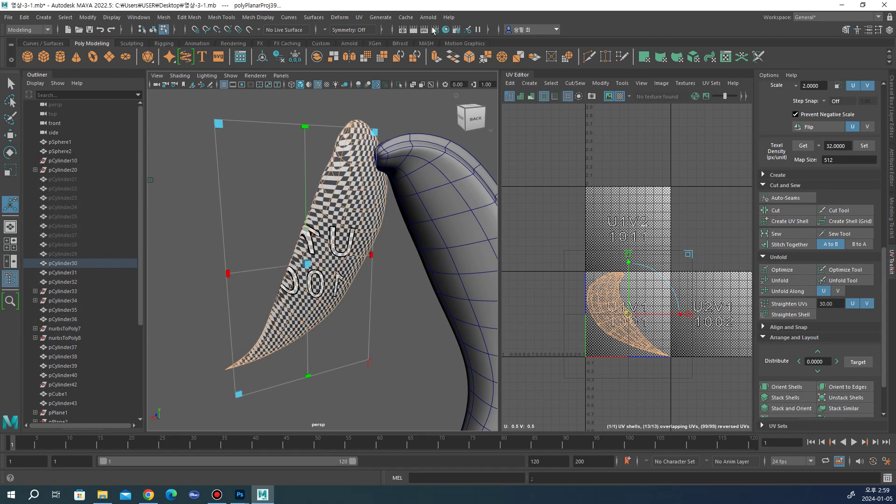
Step: Cut pCylinder30's edge loop from top to tip with the 3D Cut and Sew UV Tool
click(357, 18)
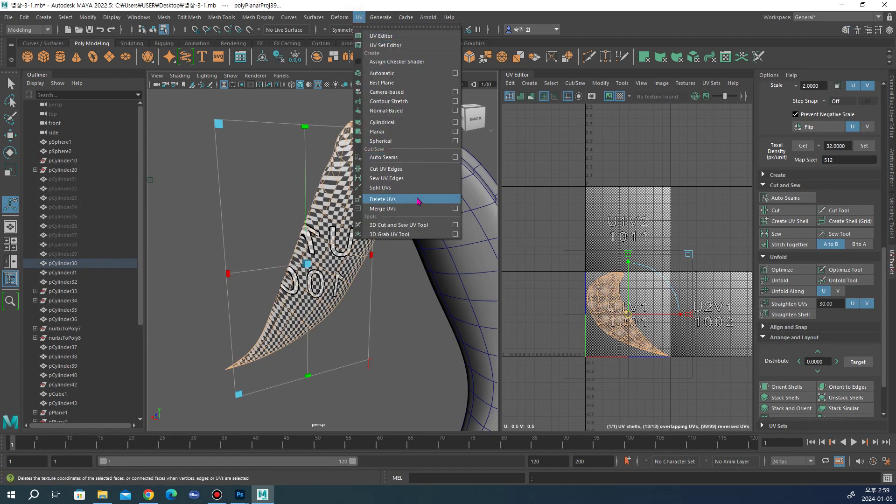
click(402, 224)
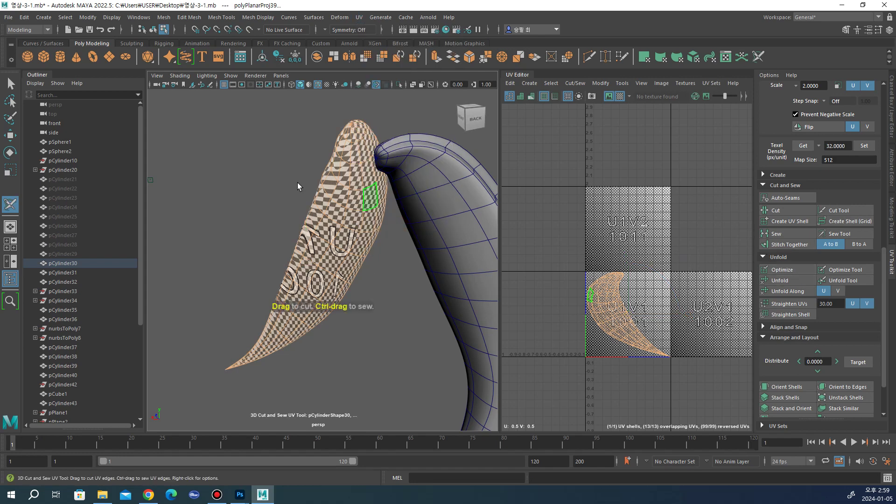
scroll(812, 187, up, 5)
scroll(810, 147, up, 5)
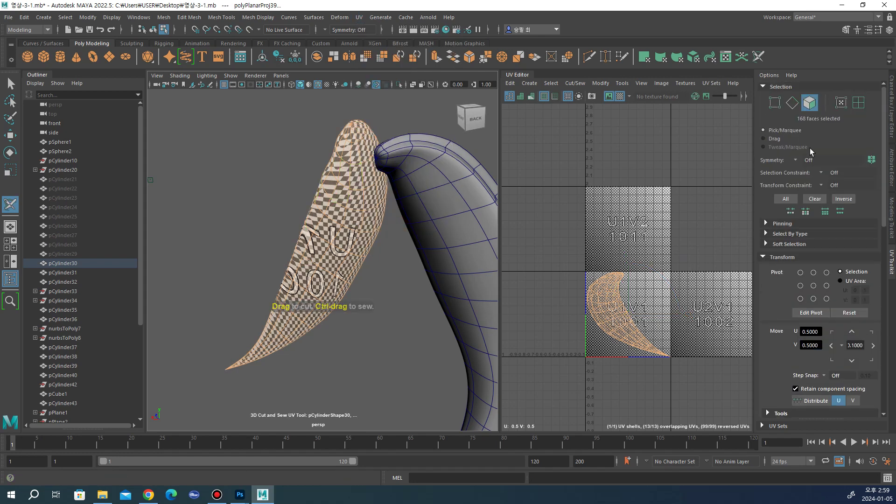
click(791, 105)
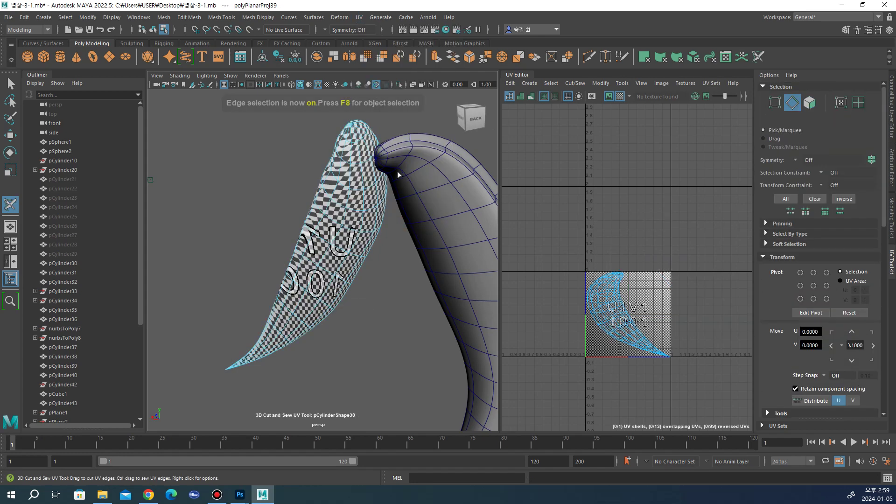
double_click(345, 215)
scroll(870, 209, down, 5)
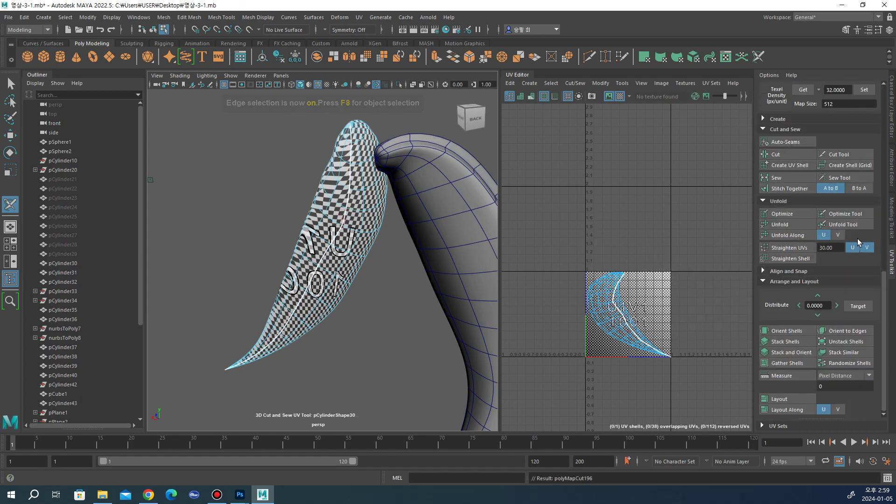
scroll(846, 248, up, 3)
scroll(858, 240, up, 2)
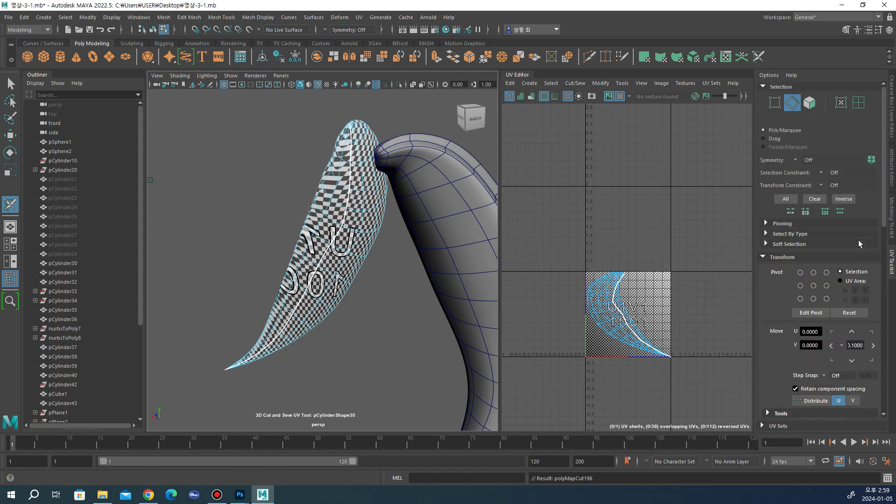
Step: Unfold pCylinder30's faces into one leaf-shaped shell and move it left and down
click(809, 103)
scroll(801, 300, down, 2)
scroll(788, 312, down, 1)
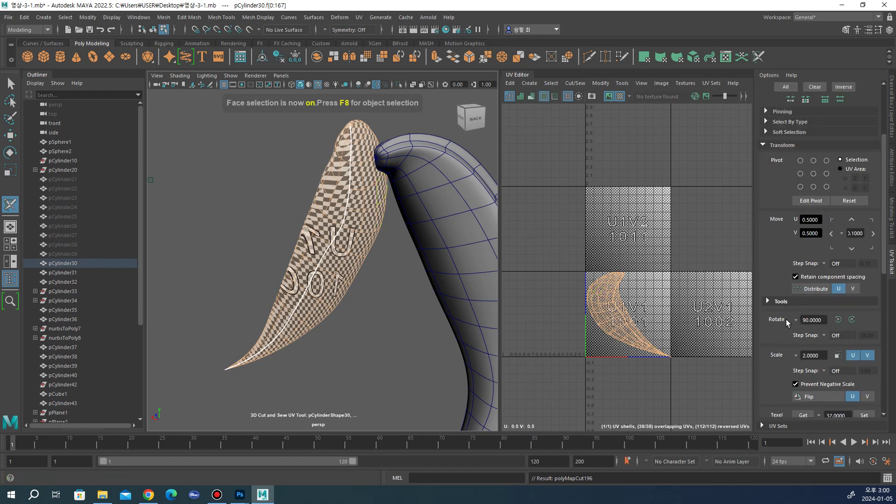
scroll(785, 320, up, 1)
scroll(786, 321, up, 1)
scroll(786, 320, down, 5)
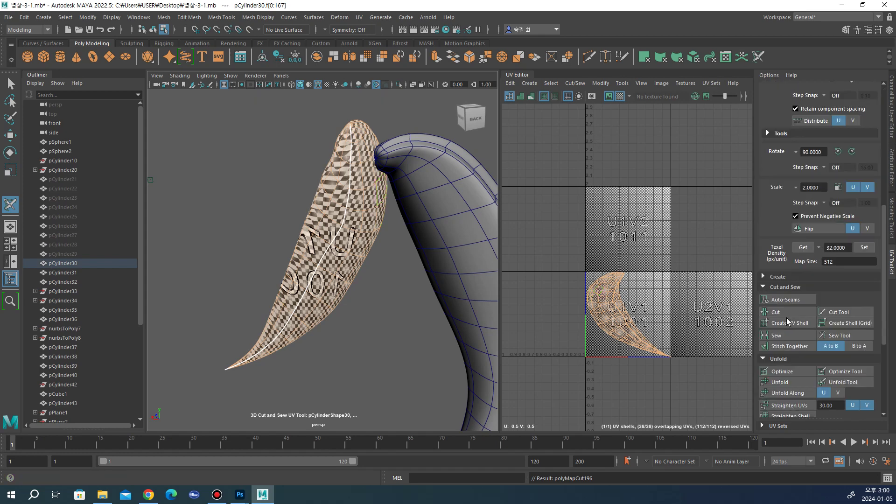
scroll(784, 328, down, 2)
click(783, 328)
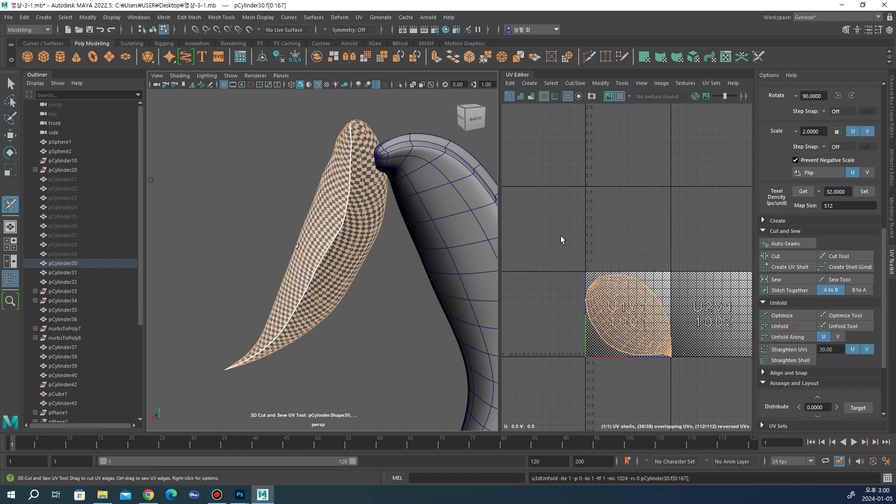
key(w)
drag(628, 311, 568, 352)
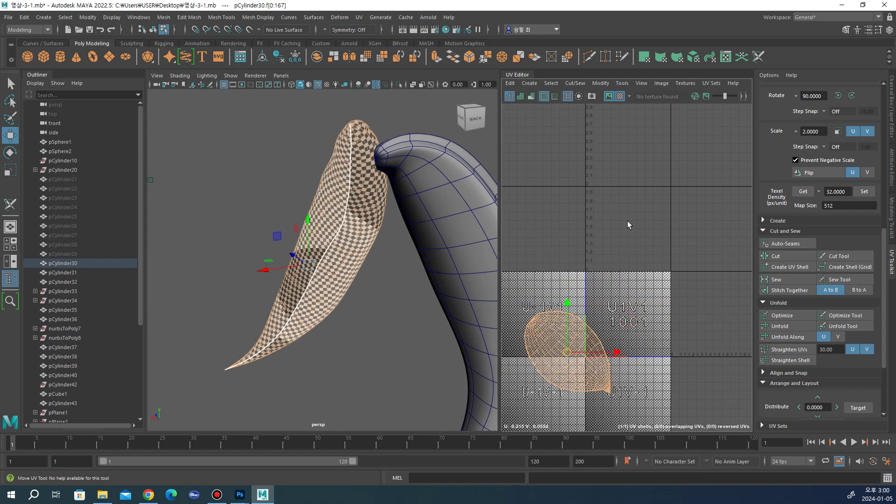
Step: Return to object mode and hide the finished pCylinder30 strand
click(891, 219)
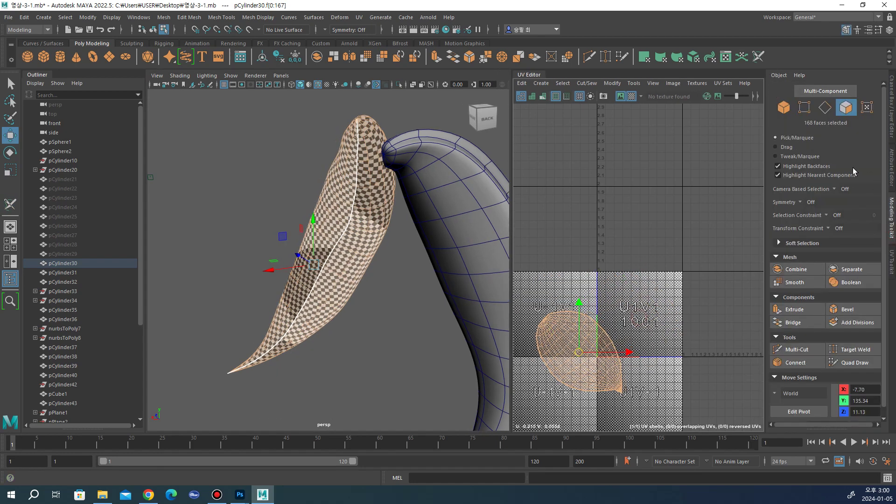
key(F8)
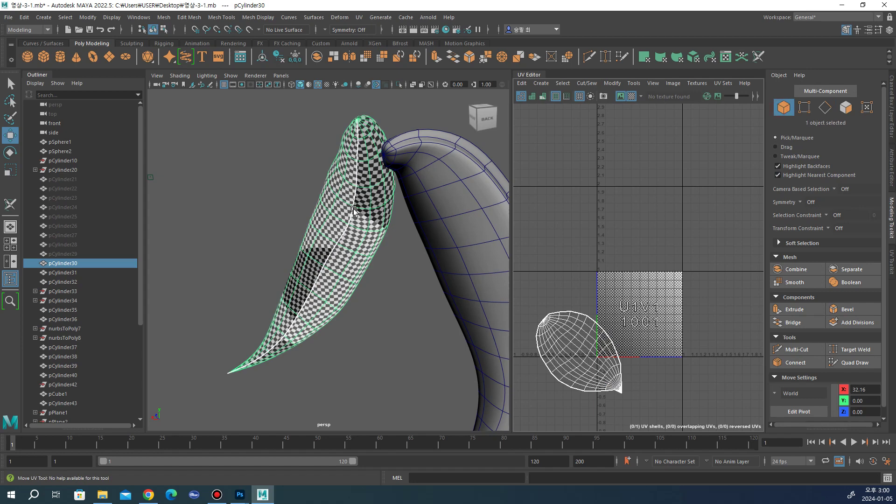
key(ctrl+h)
Step: Select pCylinder31 and apply a planar projection from Planar Mapping Options
click(429, 210)
click(358, 17)
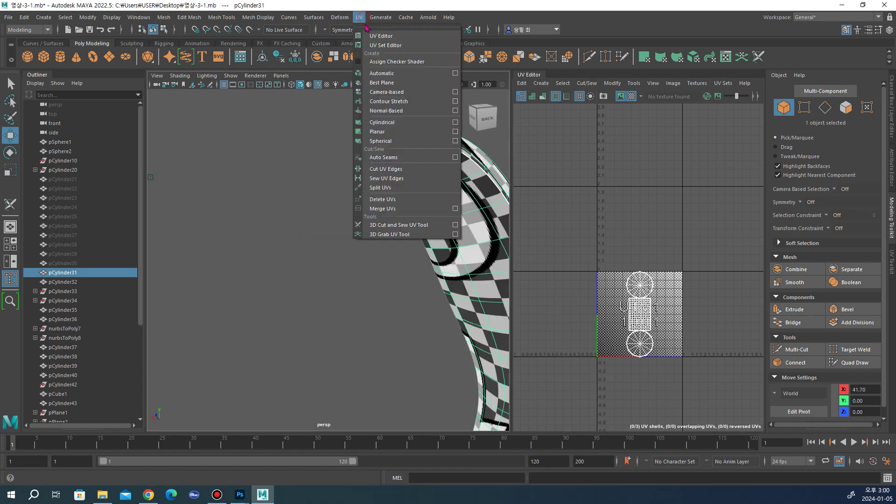
click(455, 131)
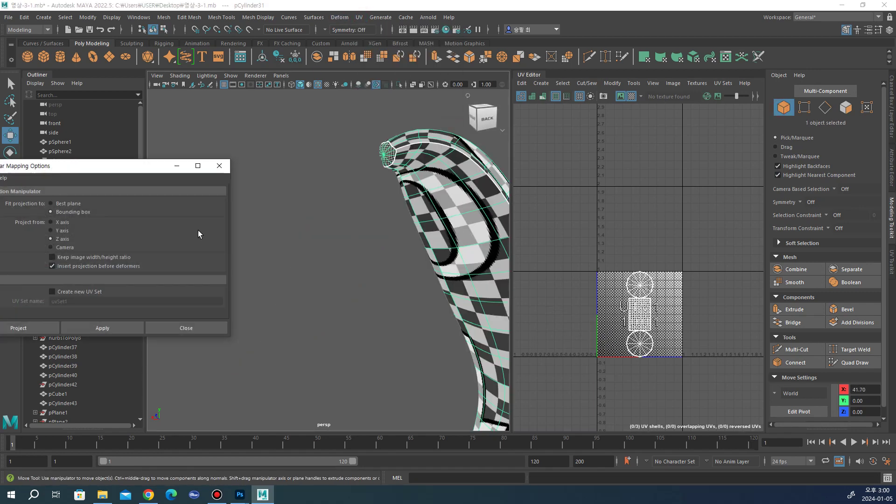
click(102, 328)
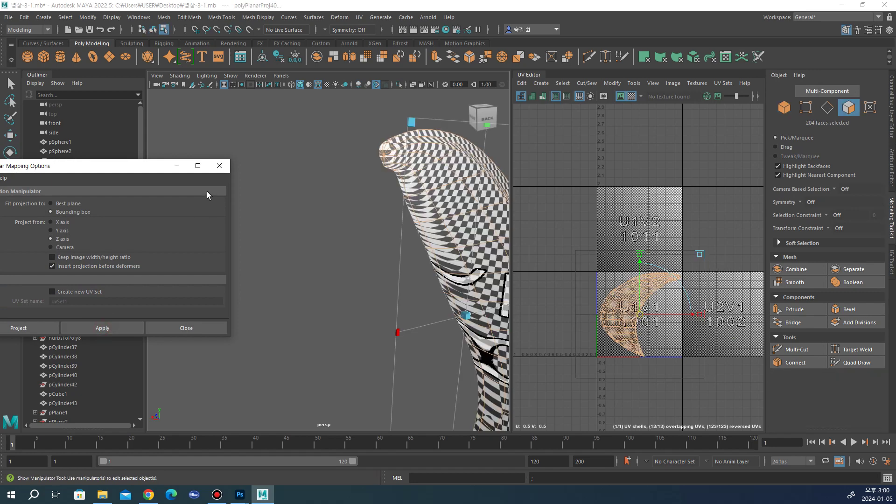
click(228, 170)
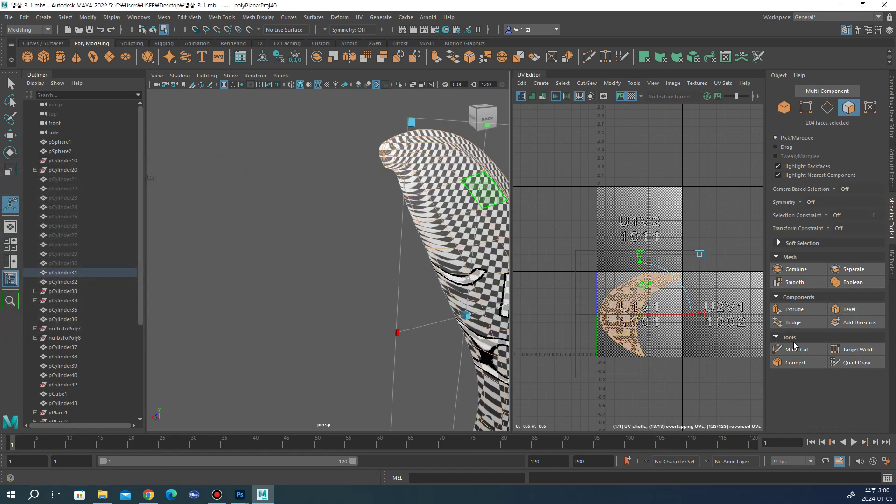
Step: Cut the pCylinder31 strand's UV seams along its edges with the 3D Cut and Sew UV Tool
click(892, 262)
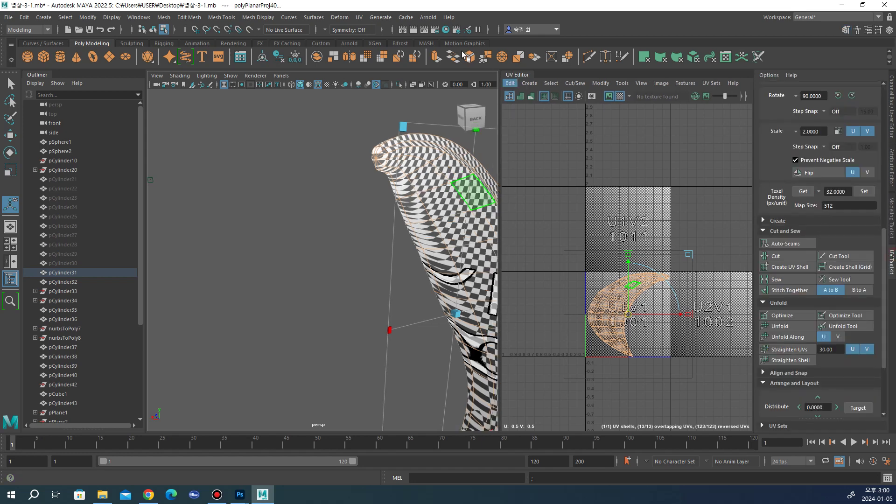
click(360, 17)
click(422, 227)
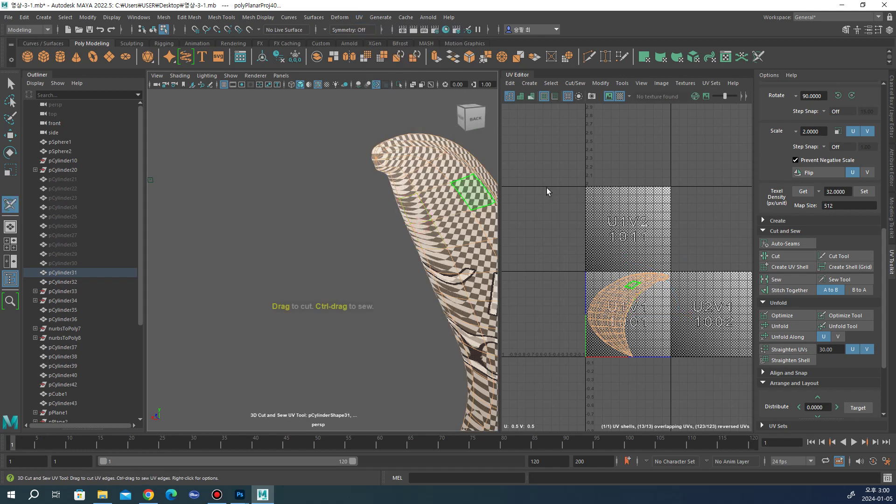
scroll(821, 189, up, 5)
scroll(821, 189, up, 5)
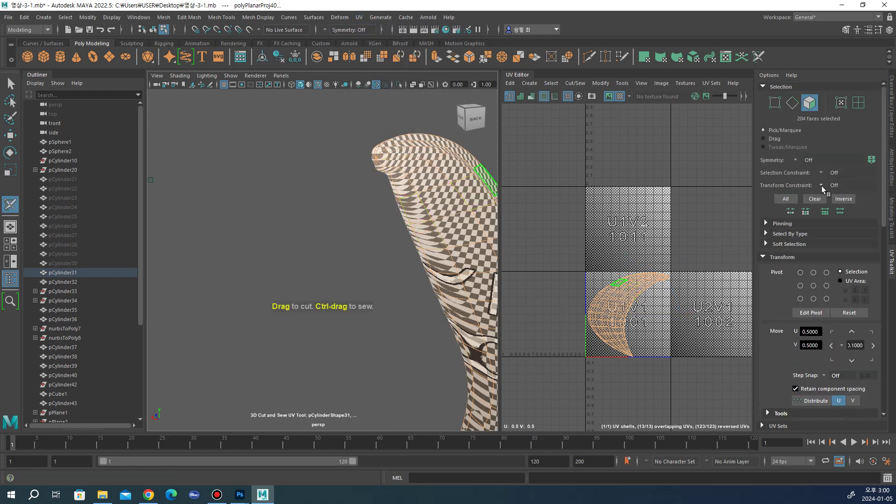
click(792, 102)
scroll(495, 207, down, 3)
mouse_move(494, 207)
alt+mouse_down()
mouse_move(455, 233)
mouse_move(466, 233)
alt+mouse_up()
Step: Select all of pCylinder31's faces and unfold them into one flat shell
key(w)
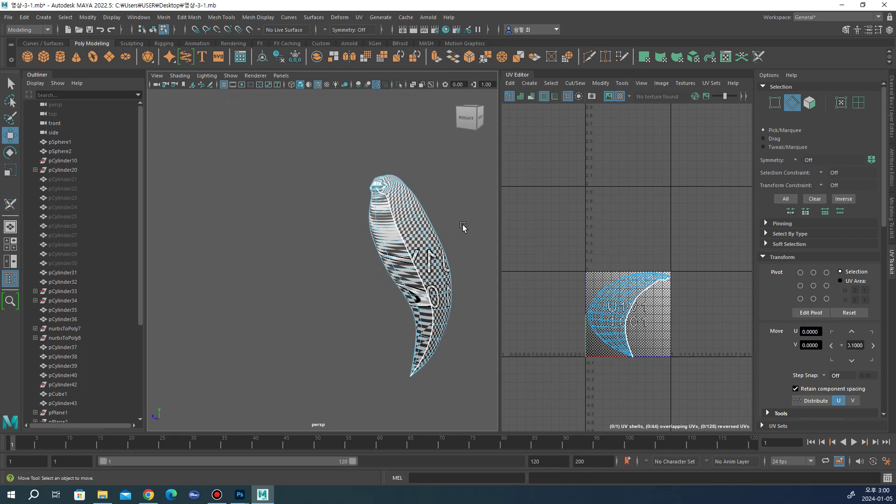
click(792, 102)
scroll(793, 245, down, 2)
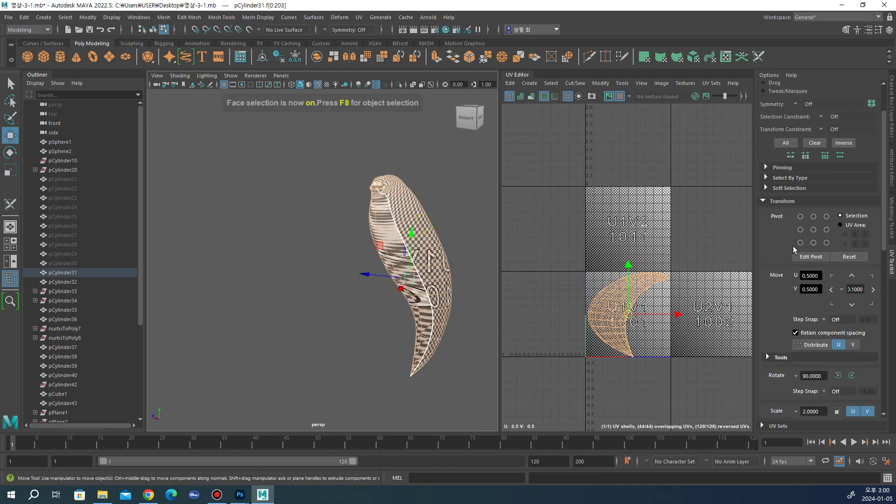
scroll(795, 252, down, 3)
scroll(794, 252, down, 3)
scroll(795, 252, down, 3)
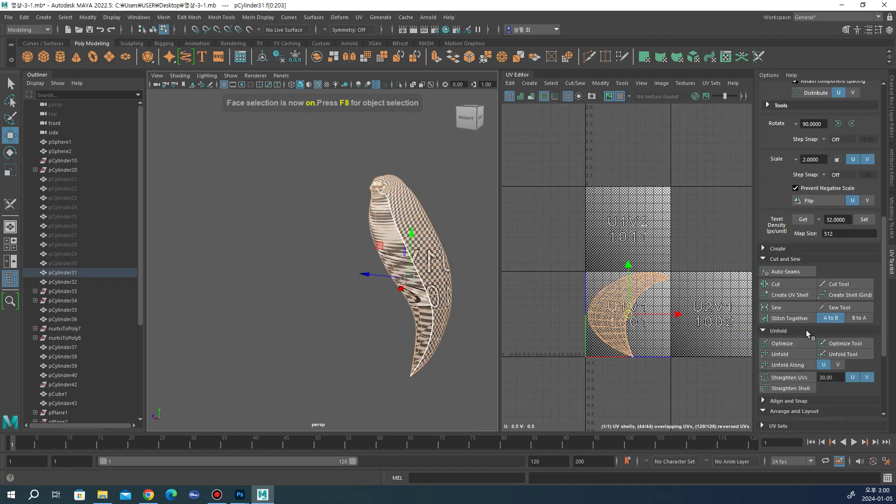
click(780, 354)
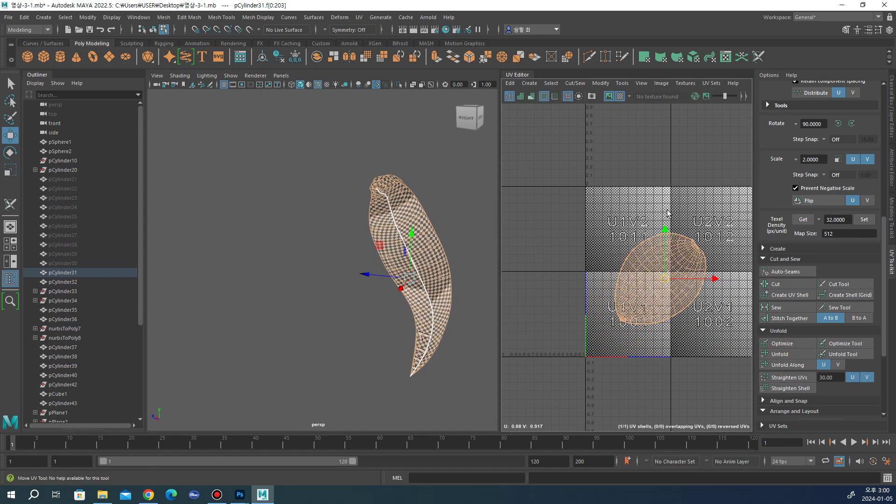
click(329, 250)
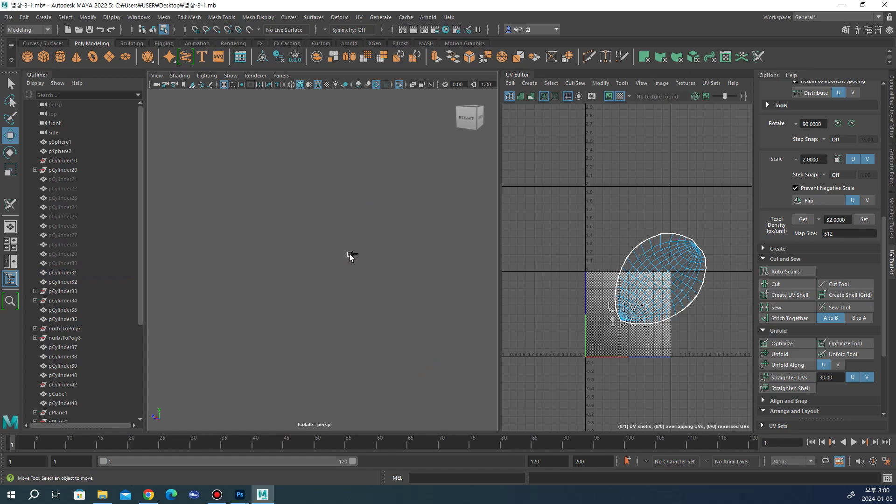
Step: Frame hair strands pCylinder21–30 in the view and pick pCylinder21
click(63, 180)
shift+click(71, 263)
key(f)
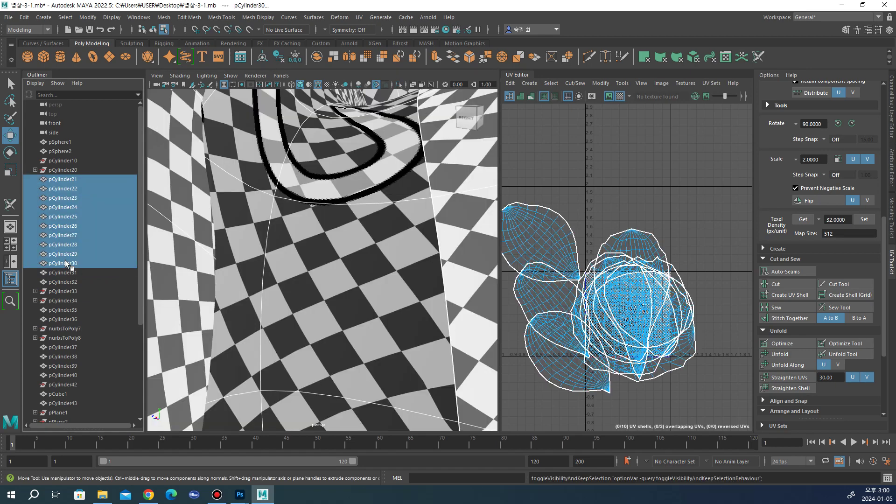
scroll(400, 233, down, 3)
mouse_move(400, 233)
alt+mouse_down()
mouse_move(495, 229)
mouse_move(392, 333)
alt+mouse_up()
scroll(392, 333, up, 5)
click(256, 251)
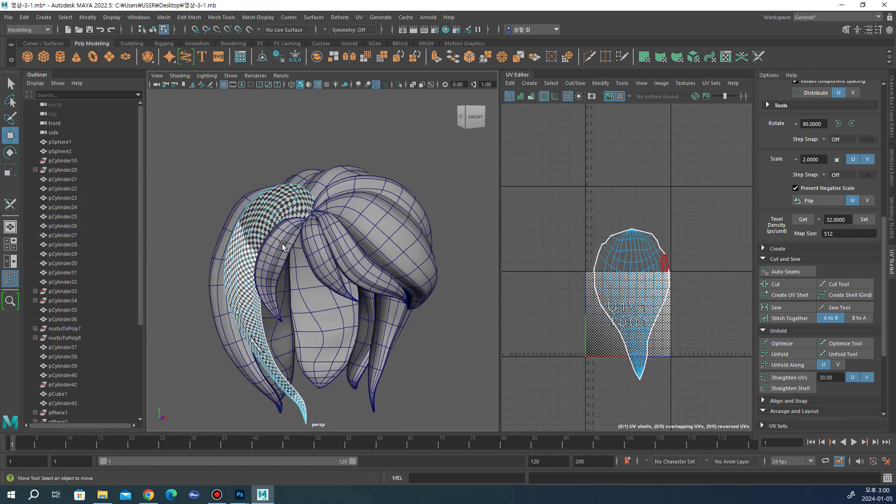
Step: Marquee-select all eleven strands, pCylinder21 to pCylinder31, in object mode
click(891, 217)
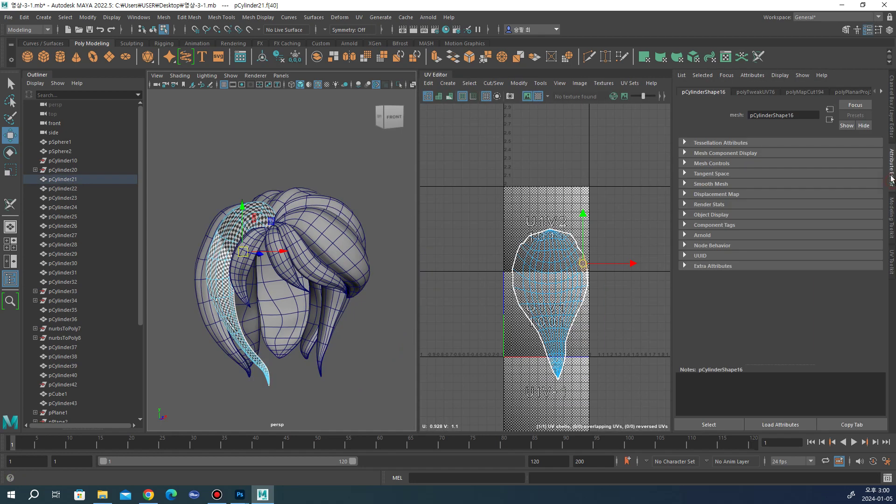
click(784, 111)
click(410, 150)
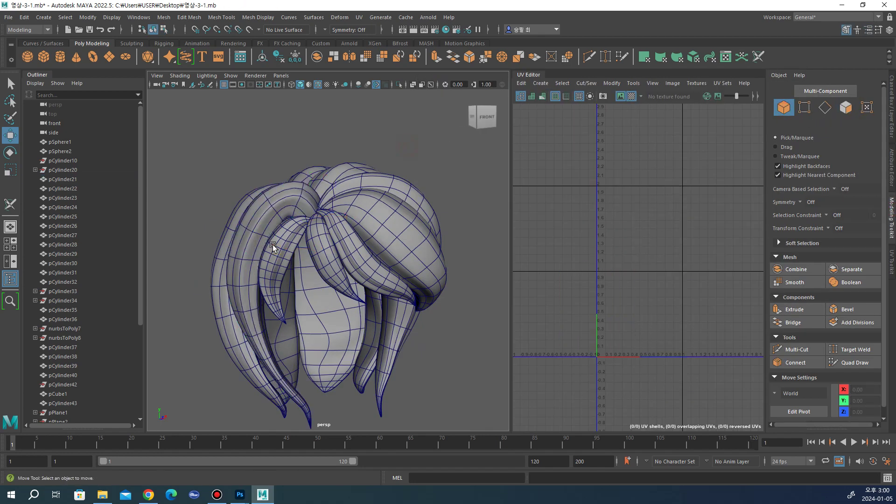
click(273, 244)
scroll(279, 242, down, 3)
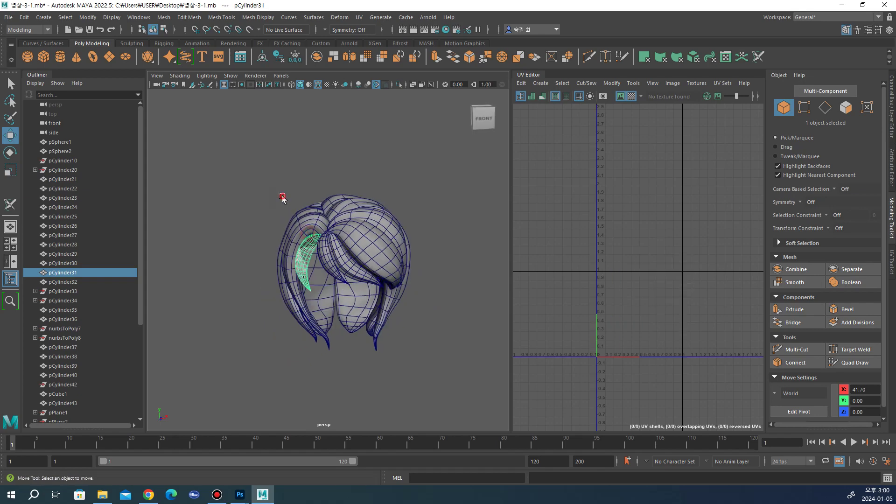
drag(223, 168, 442, 370)
alt+drag(384, 322, 456, 310)
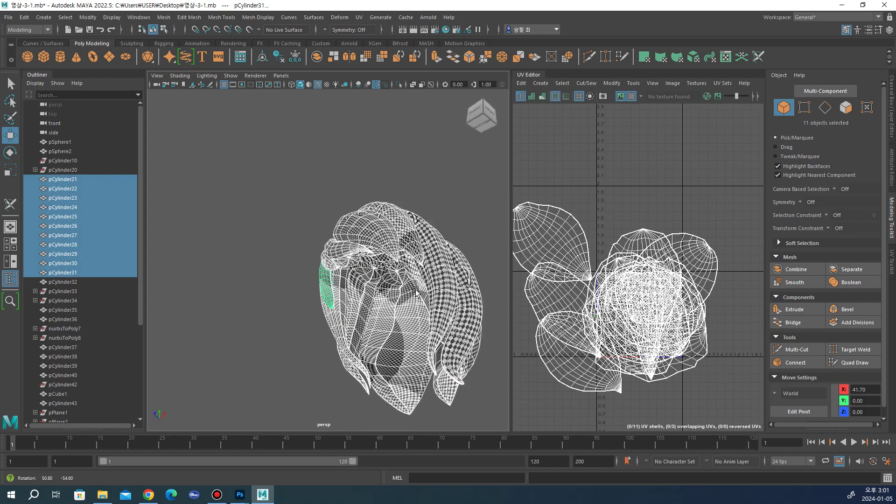
scroll(798, 323, down, 1)
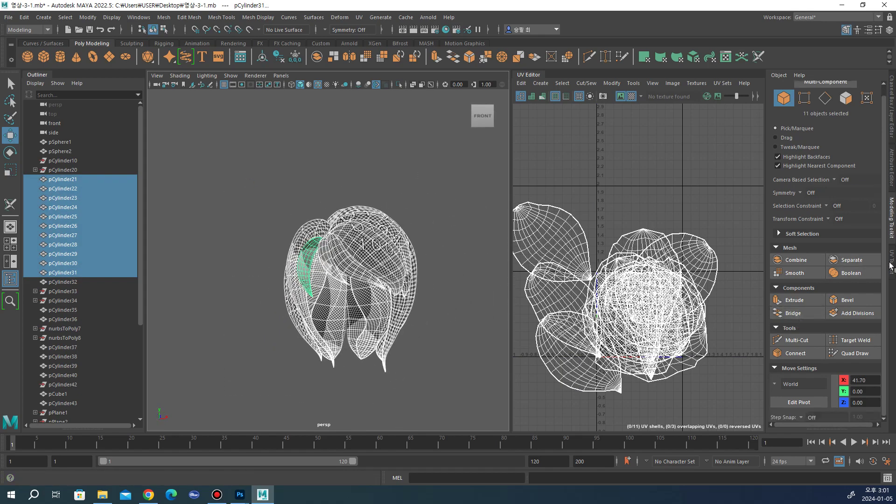
Step: Lay out the eleven strands' UV shells in the 0–1 tile, then switch to face mode
click(890, 265)
scroll(822, 305, down, 5)
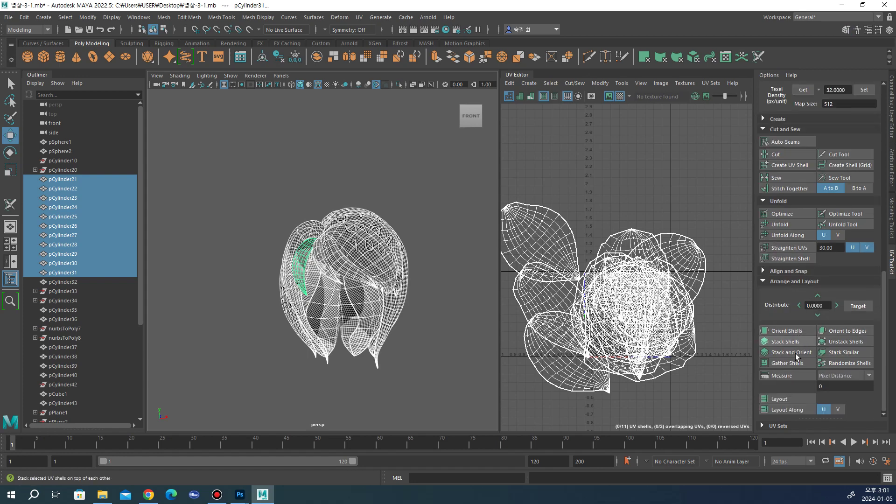
click(784, 402)
scroll(653, 347, up, 2)
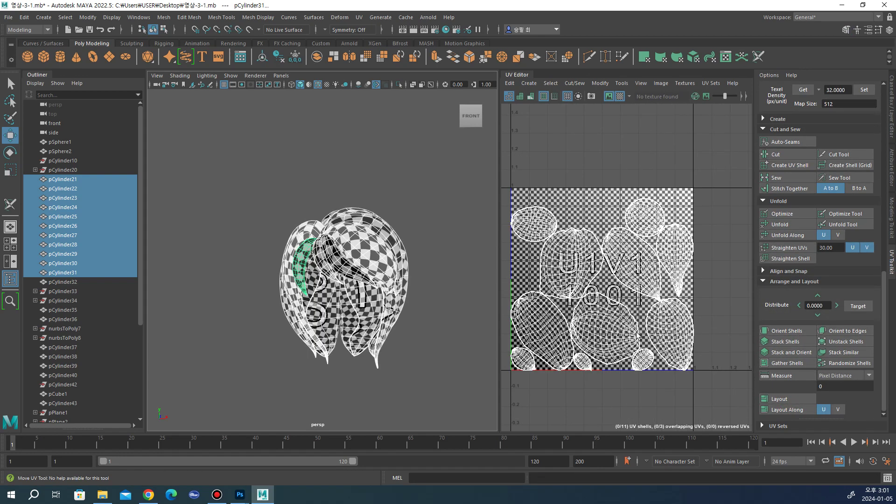
scroll(637, 334, down, 3)
drag(737, 397, 737, 398)
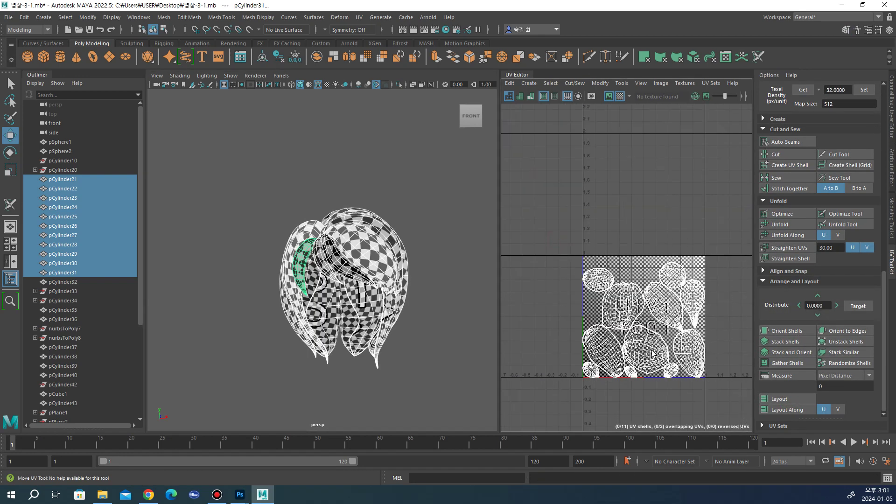
scroll(841, 251, up, 5)
scroll(830, 240, up, 5)
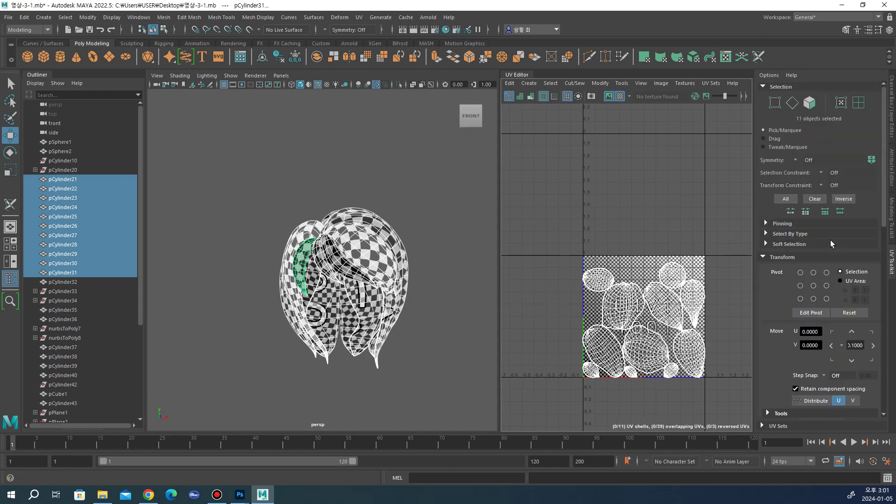
click(810, 102)
scroll(620, 276, up, 5)
scroll(619, 276, down, 4)
scroll(615, 236, up, 2)
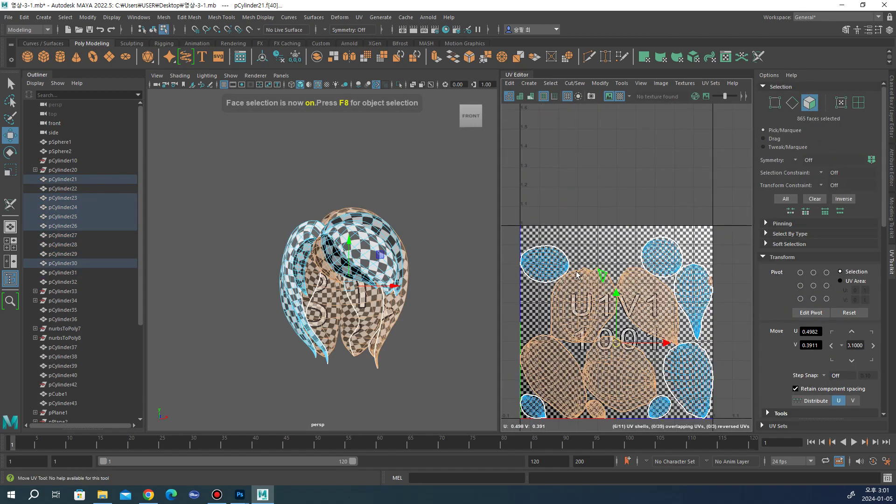
Step: Reposition the pCylinder28, pCylinder27 and pCylinder26 shells toward the tile's top
drag(501, 252, 373, 252)
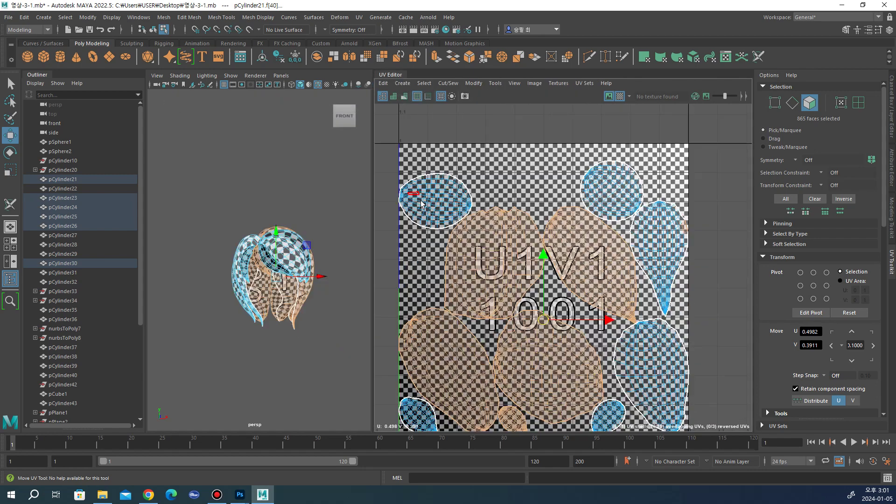
scroll(488, 166, down, 2)
click(488, 167)
double_click(437, 191)
drag(437, 191, 439, 173)
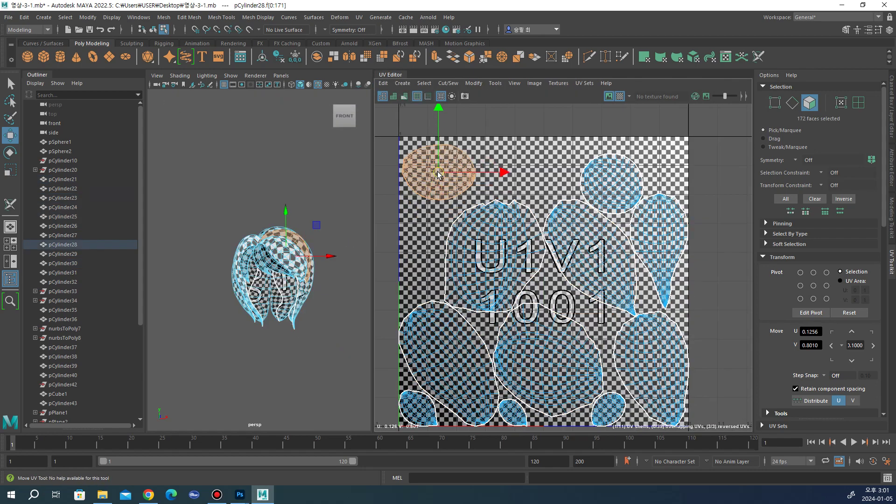
click(609, 185)
mouse_move(614, 186)
mouse_down()
mouse_move(512, 161)
mouse_move(468, 201)
mouse_move(705, 132)
mouse_up()
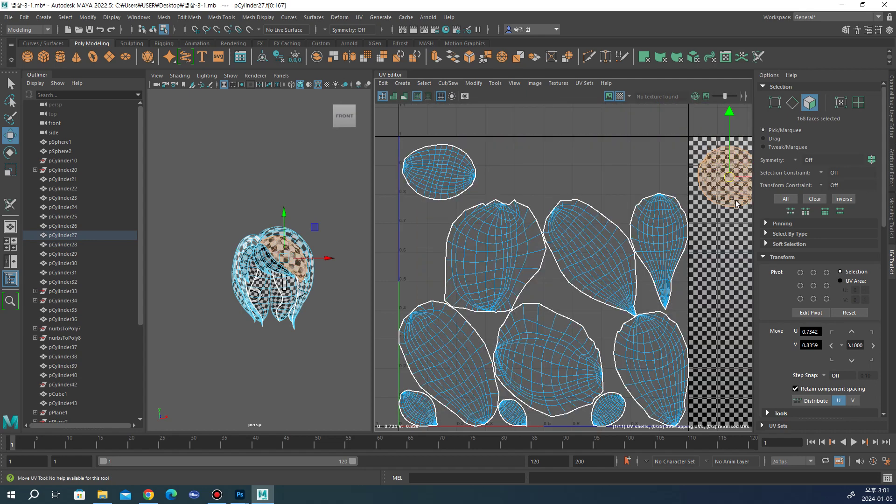
double_click(479, 257)
drag(491, 256, 534, 199)
alt+middle_drag(601, 256, 558, 261)
Step: Move the pCylinder24 shell up and right, and the pCylinder21 teardrop past the right edge
double_click(559, 265)
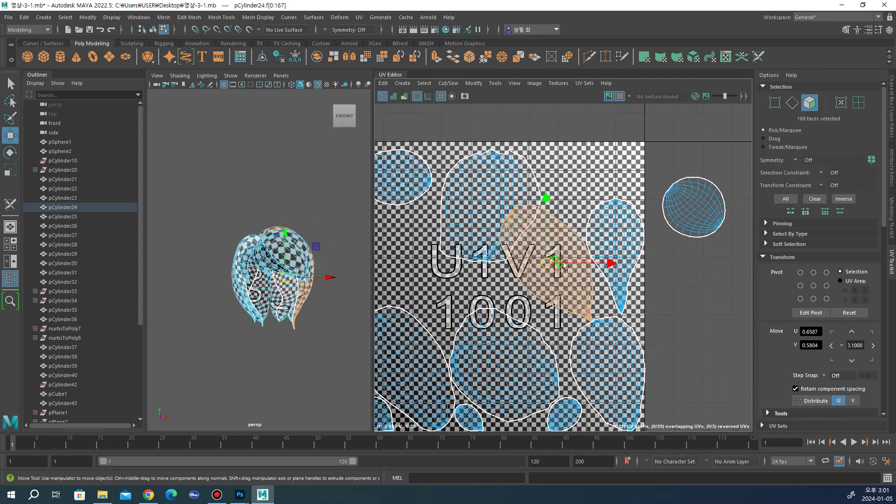
drag(607, 260, 649, 262)
mouse_move(588, 266)
mouse_down()
mouse_move(596, 191)
mouse_move(594, 210)
mouse_up()
double_click(612, 279)
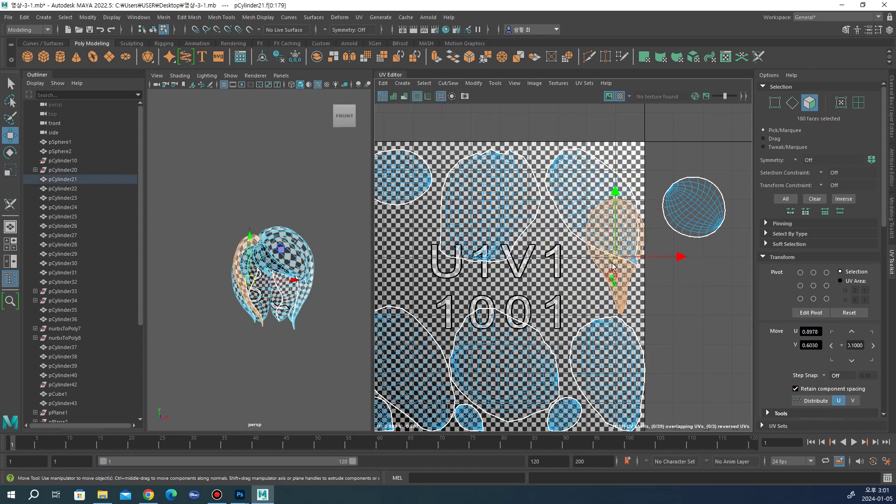
scroll(648, 263, up, 1)
alt+middle_drag(648, 262, 691, 255)
mouse_move(655, 242)
mouse_down()
mouse_move(386, 231)
mouse_move(442, 253)
mouse_move(732, 310)
mouse_up()
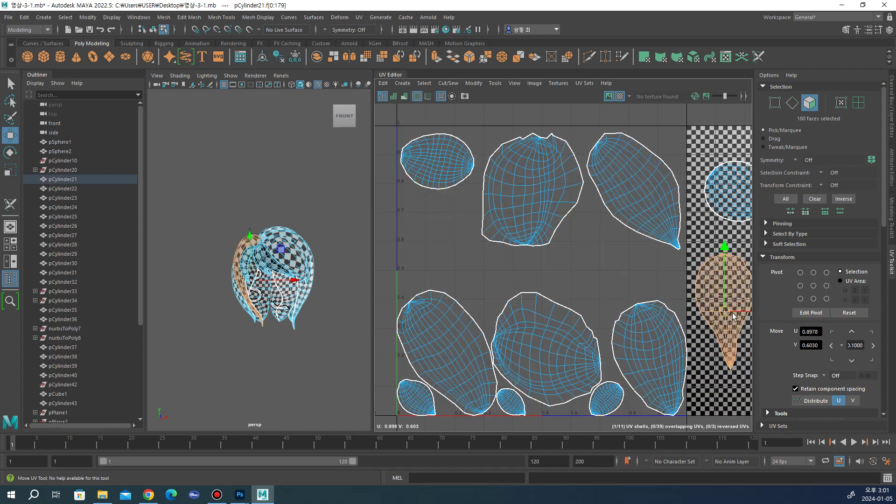
Step: Move the pCylinder25 shell up the tile and rotate it upright
click(445, 345)
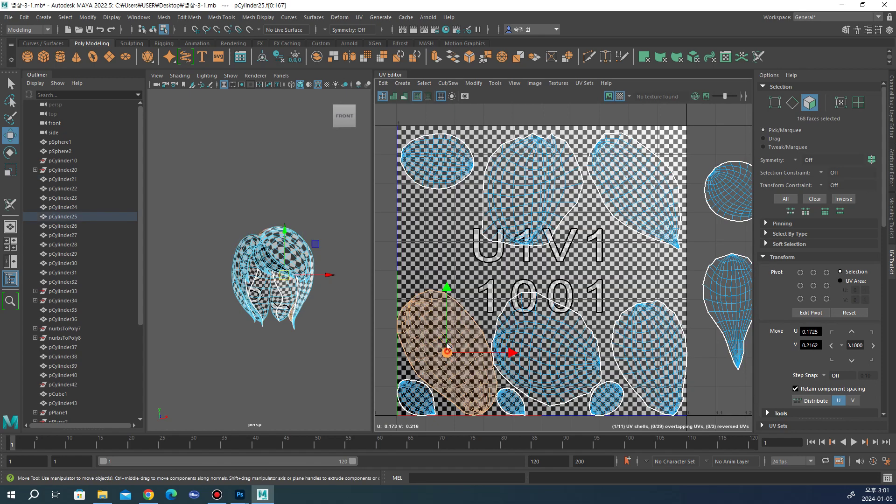
drag(447, 345, 442, 261)
key(e)
mouse_move(504, 249)
mouse_down()
mouse_move(503, 275)
mouse_move(465, 280)
mouse_move(431, 247)
mouse_up()
scroll(464, 279, up, 1)
key(w)
scroll(409, 334, down, 2)
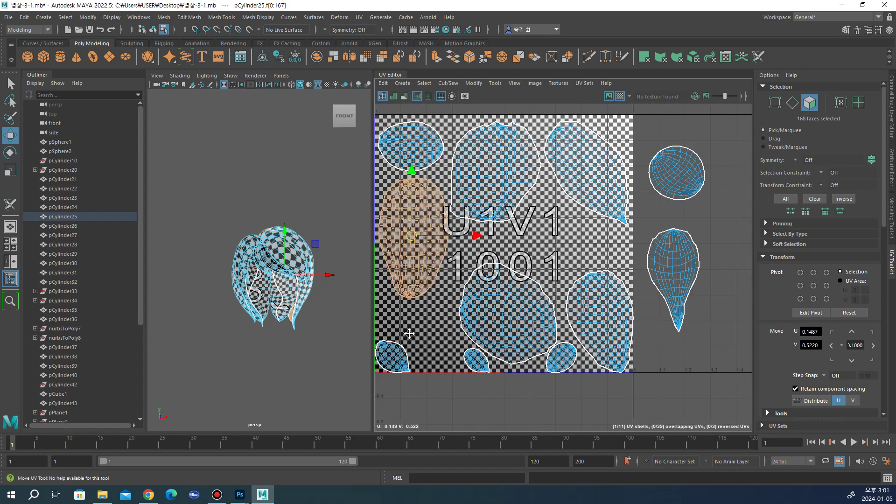
alt+middle_drag(409, 333, 420, 337)
Step: Move the pCylinder23 and pCylinder22 shells up-left, rotating pCylinder22 counterclockwise
click(530, 307)
drag(518, 316, 506, 280)
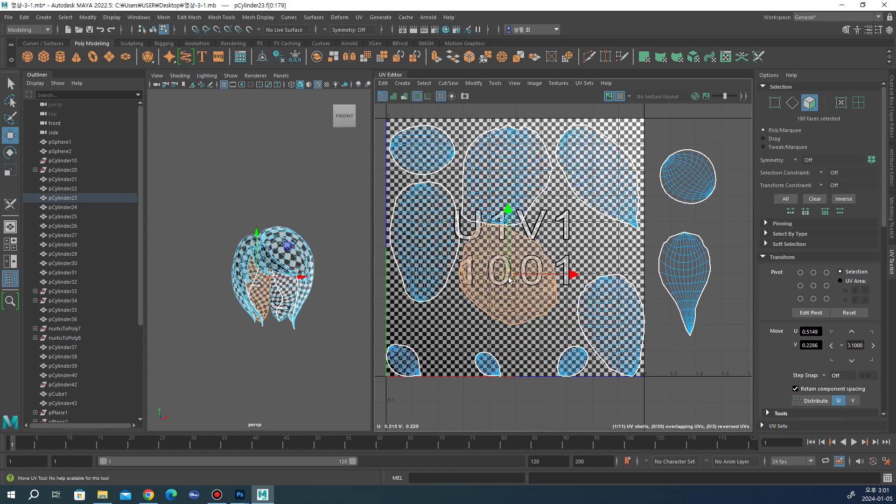
click(612, 319)
drag(612, 319, 589, 265)
key(e)
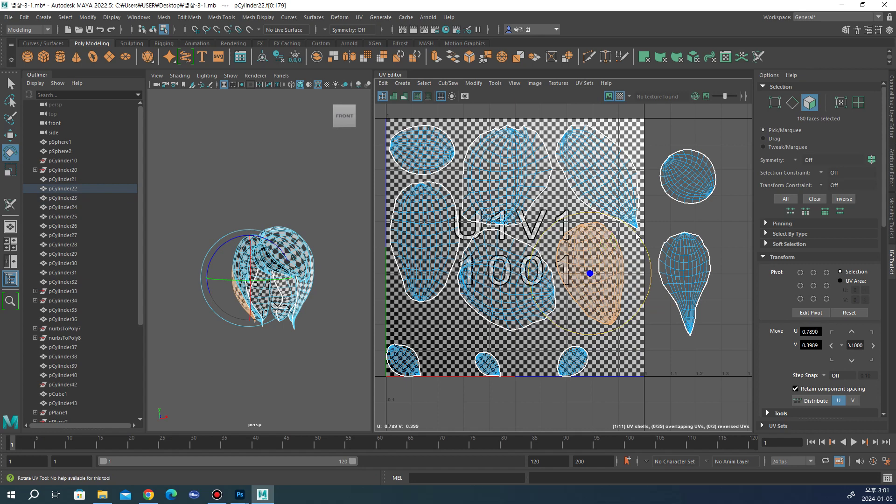
mouse_move(637, 237)
mouse_down()
mouse_move(600, 271)
mouse_move(588, 237)
mouse_up()
key(w)
Step: Place the circle shell lower right and the teardrop bottom left, turned horizontal
click(695, 175)
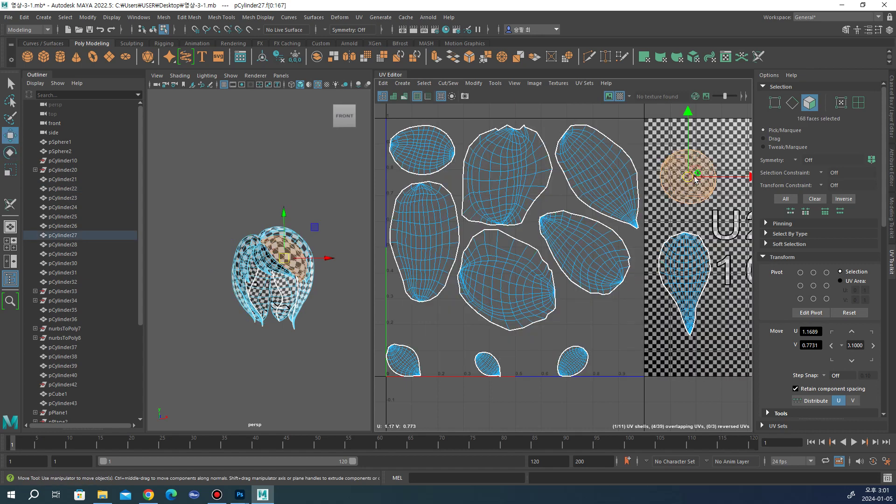
mouse_move(695, 175)
mouse_down()
mouse_move(602, 353)
mouse_move(575, 316)
mouse_up()
click(572, 359)
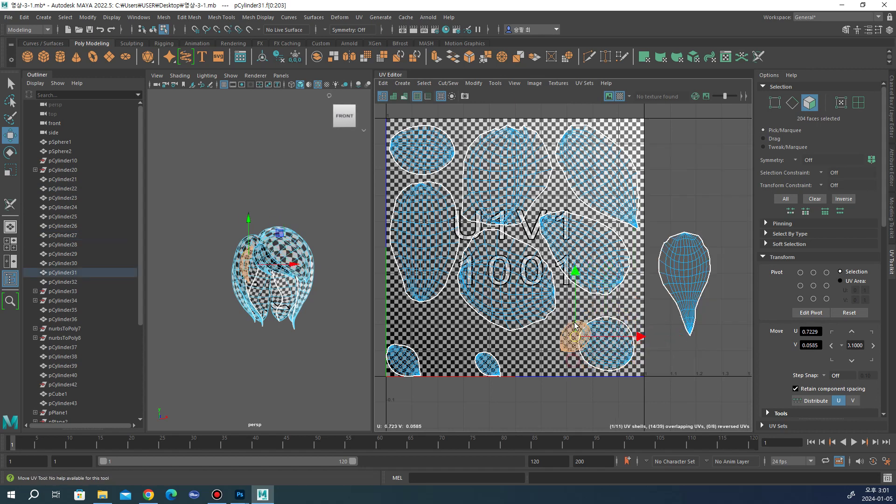
click(673, 287)
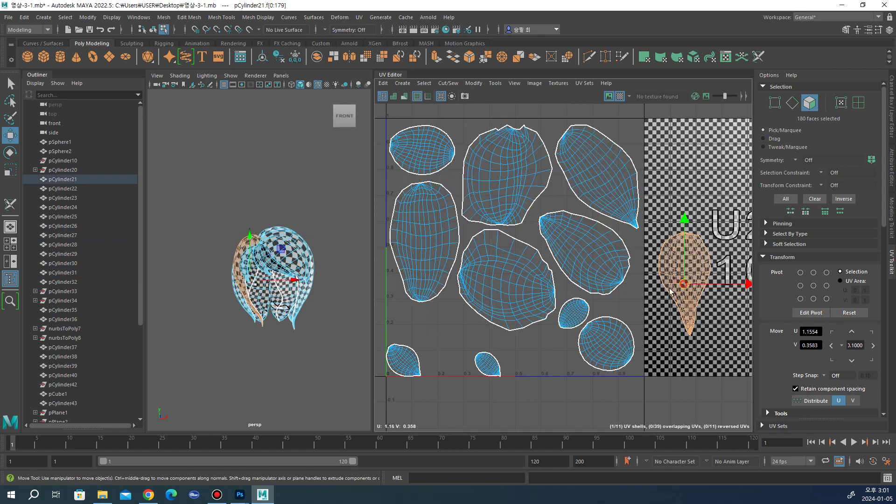
drag(672, 287, 424, 359)
key(e)
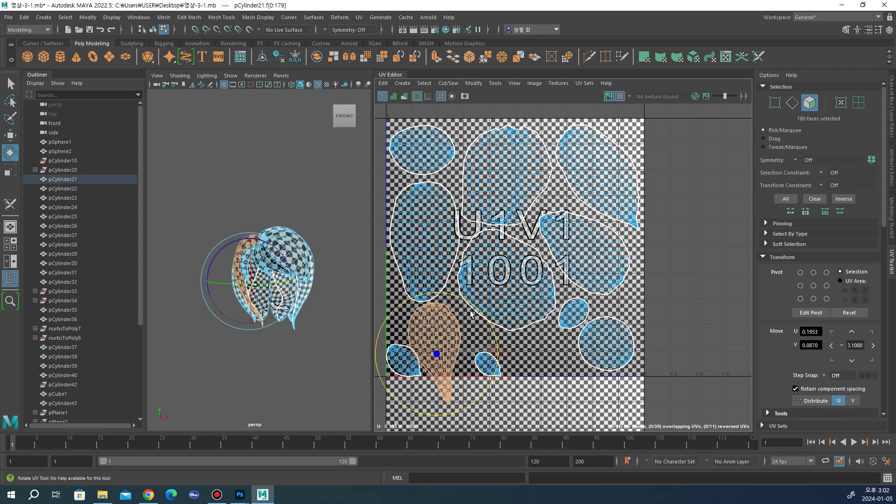
drag(500, 359, 441, 294)
key(w)
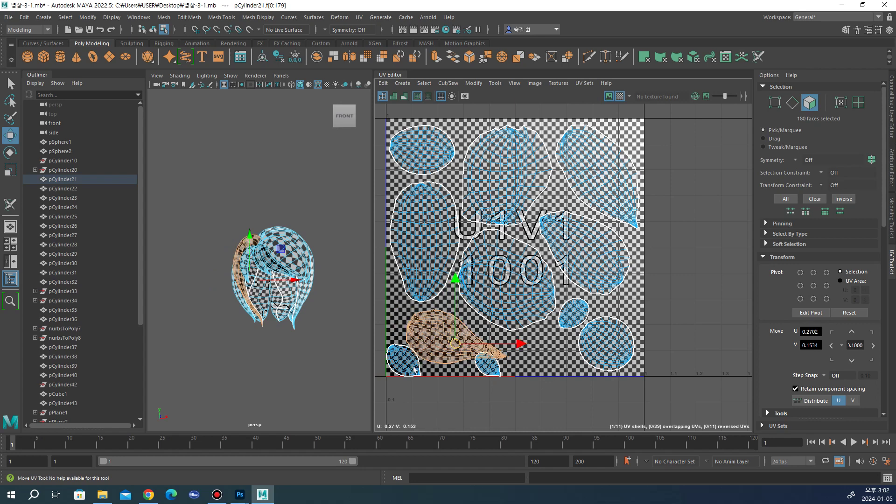
Step: Arrange the leaf, teardrop and pCylinder30 shells along the bottom row, then frame the tile
click(409, 367)
drag(406, 365, 530, 355)
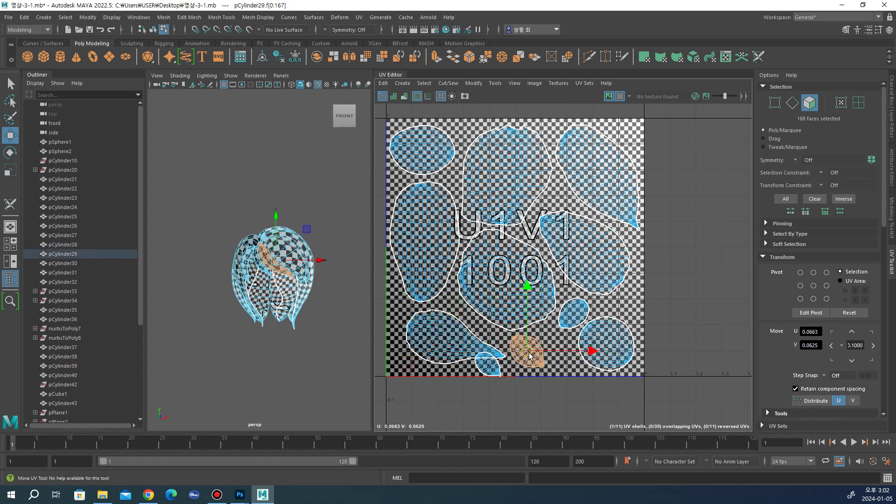
click(441, 346)
drag(445, 344, 443, 345)
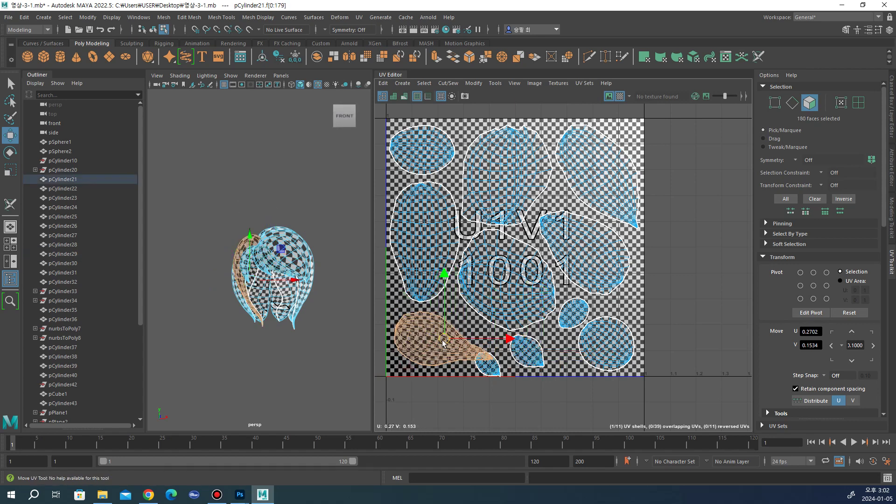
click(494, 376)
drag(494, 373, 559, 358)
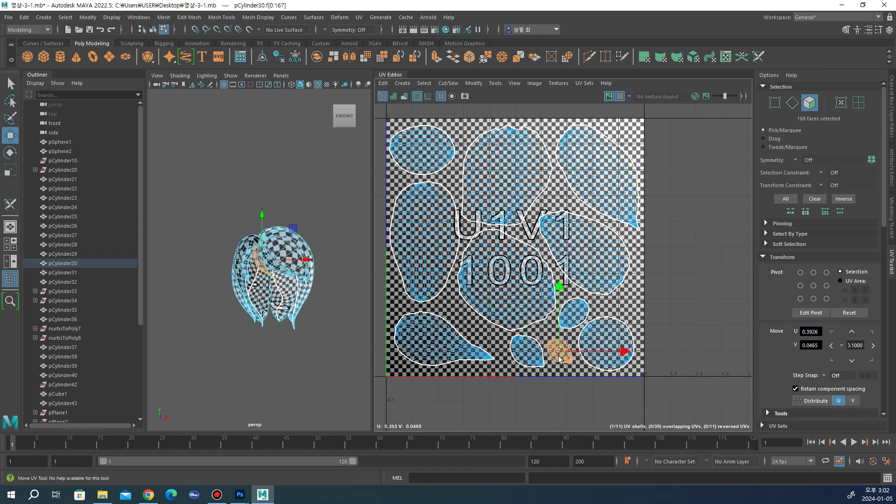
scroll(615, 348, up, 2)
click(602, 354)
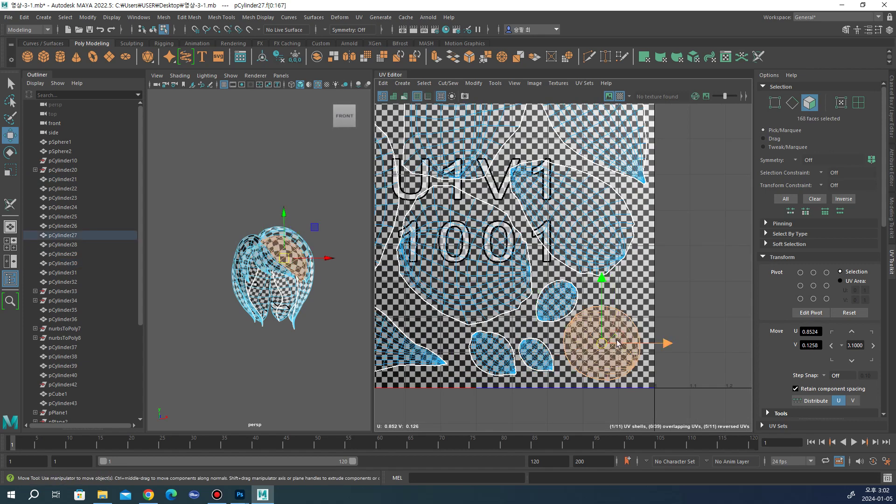
click(643, 301)
key(f)
Step: Pan and orbit the 3D view to inspect the hair model
scroll(599, 274, down, 2)
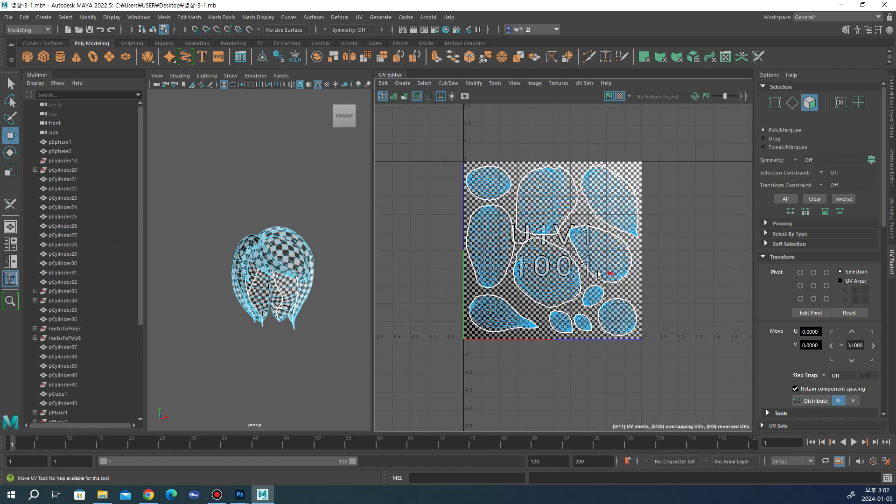
alt+drag(303, 198, 470, 203)
scroll(410, 228, up, 2)
scroll(408, 238, up, 2)
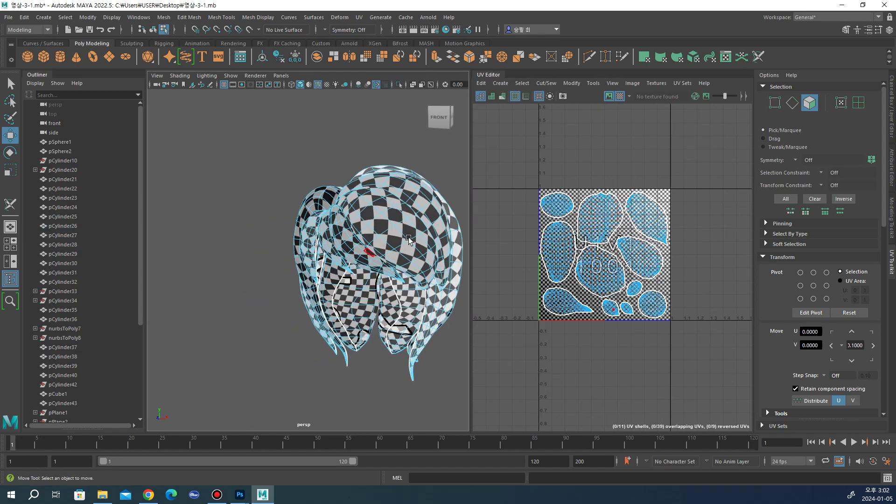
alt+drag(402, 233, 377, 213)
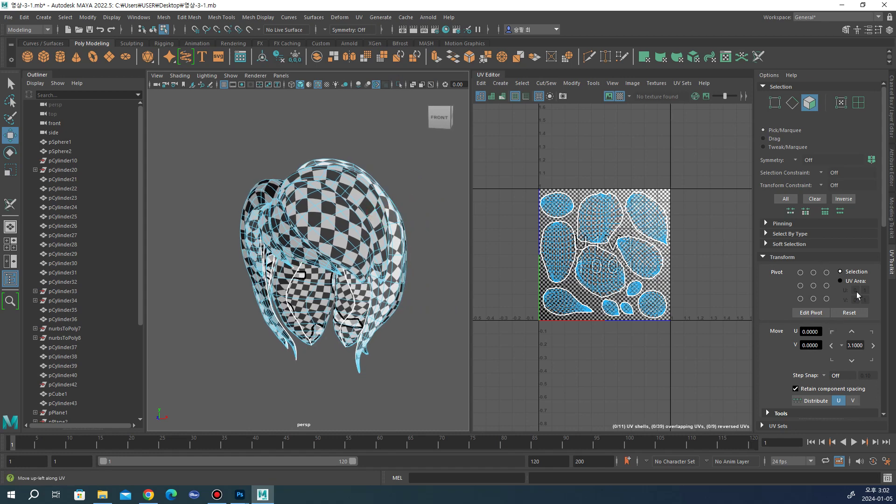
click(892, 122)
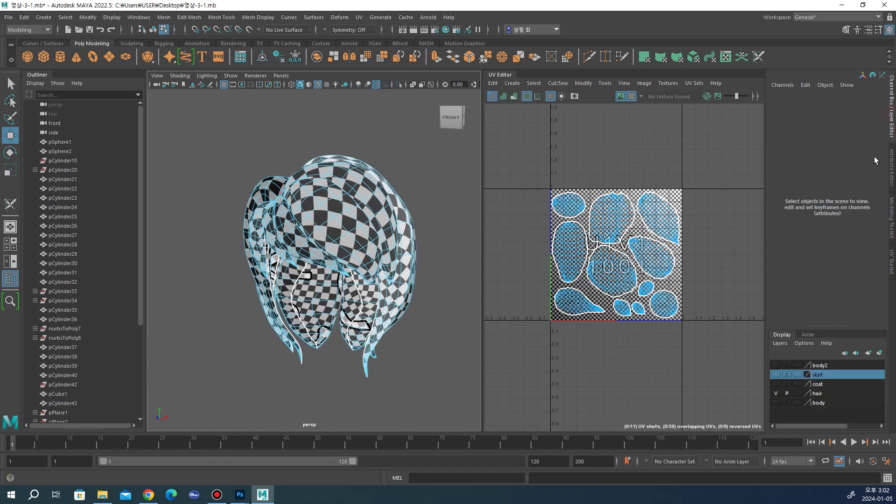
Step: Show the coat and body layers and deselect the hair pieces in object mode
click(775, 383)
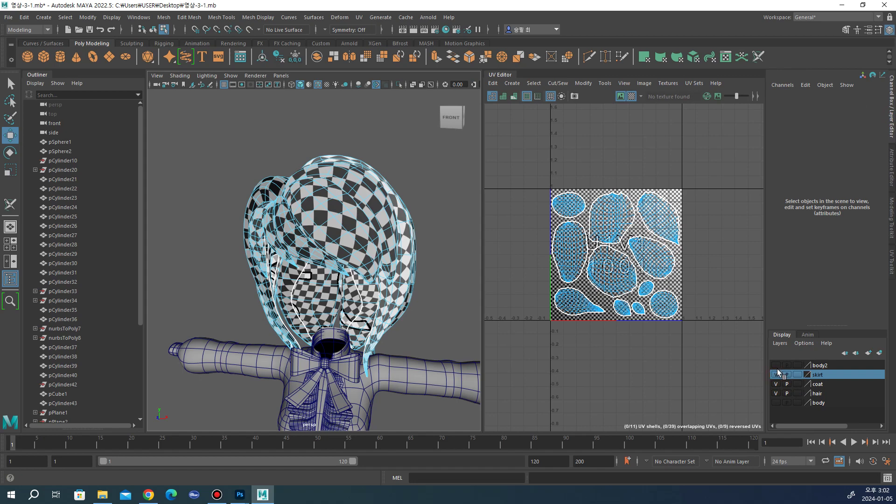
click(775, 402)
scroll(385, 298, down, 3)
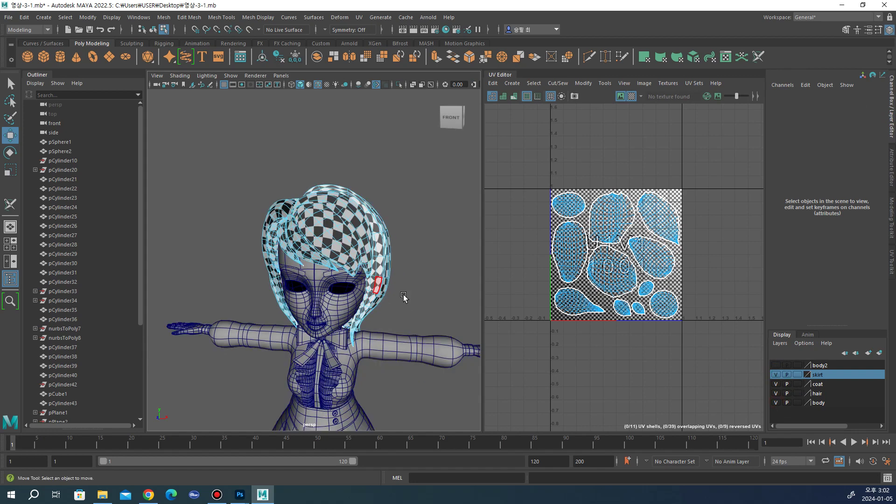
scroll(406, 301, up, 1)
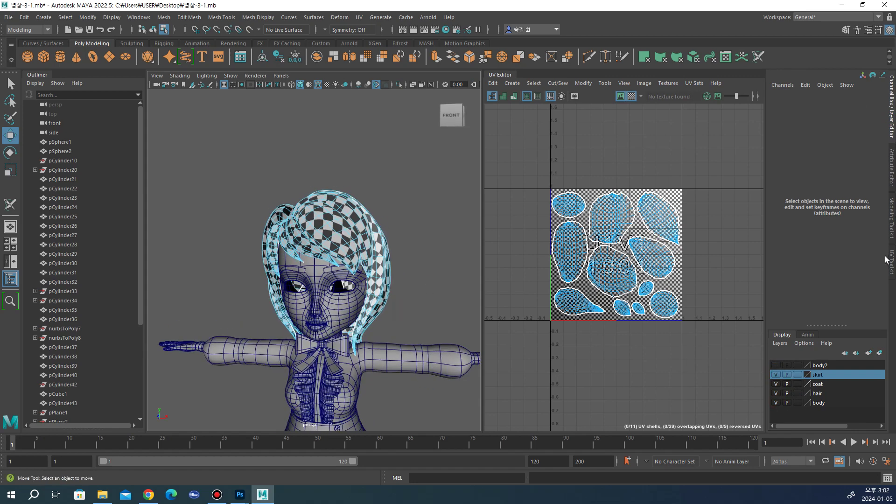
click(891, 217)
click(783, 104)
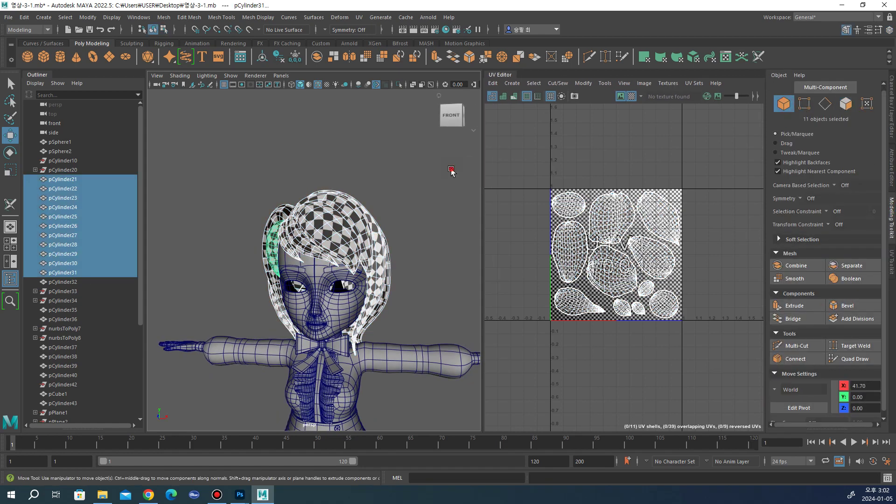
click(426, 236)
scroll(425, 236, down, 3)
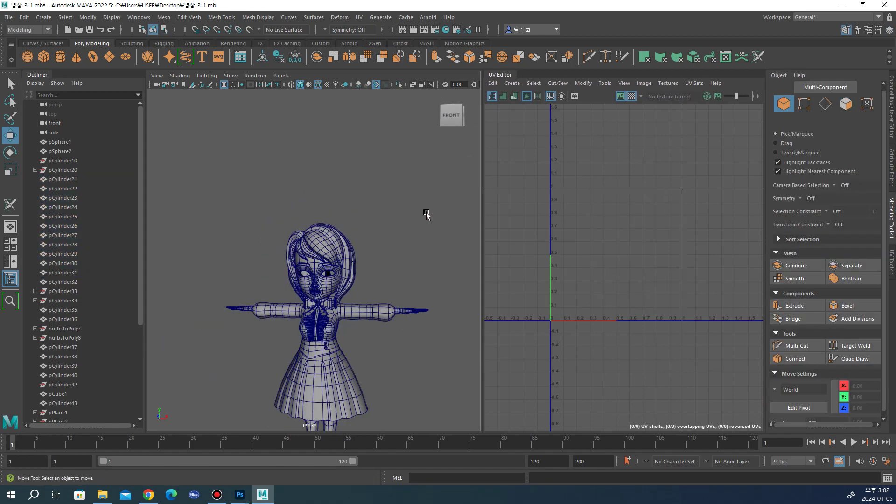
Step: Select the body2 layer and hide the skirt, coat, hair and body layers
click(892, 260)
click(891, 215)
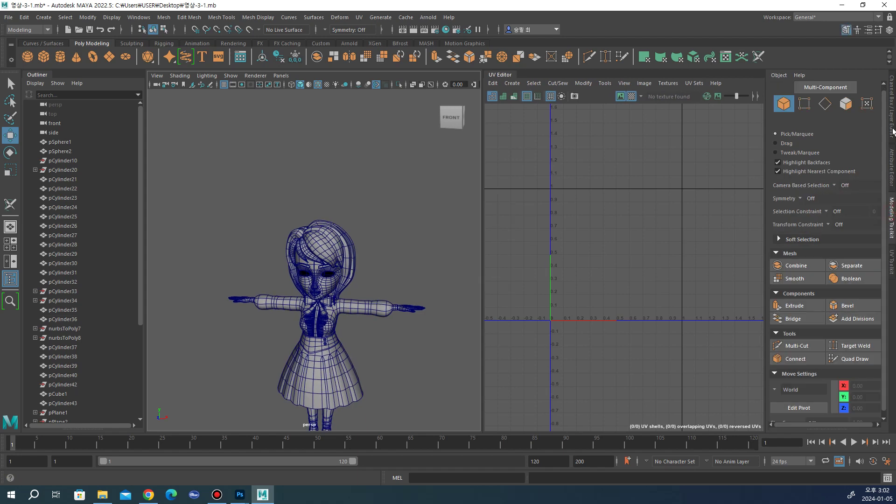
click(892, 130)
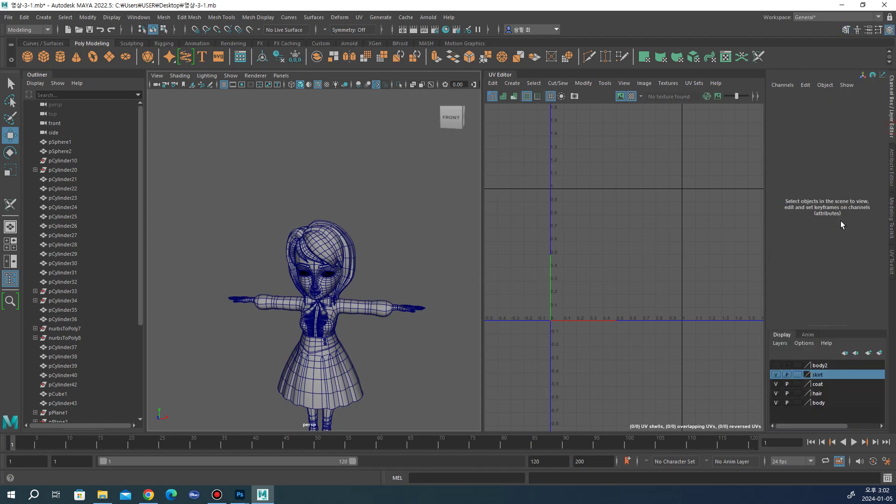
click(823, 366)
click(776, 375)
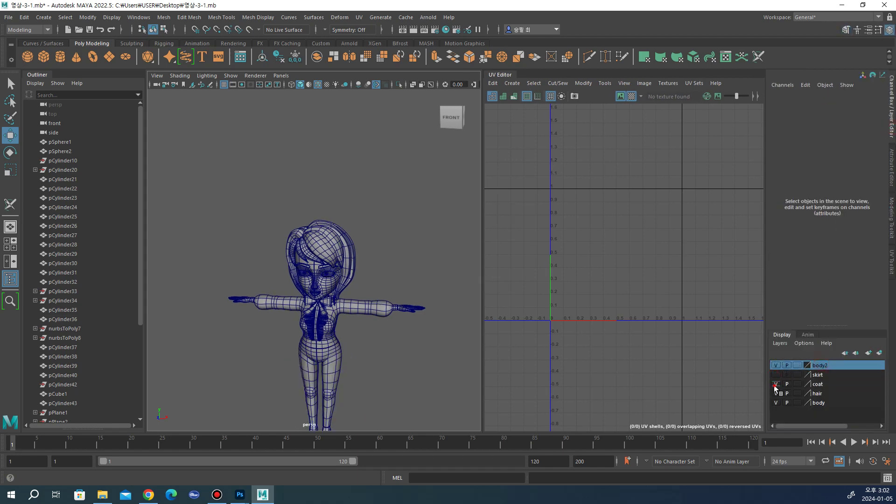
click(775, 393)
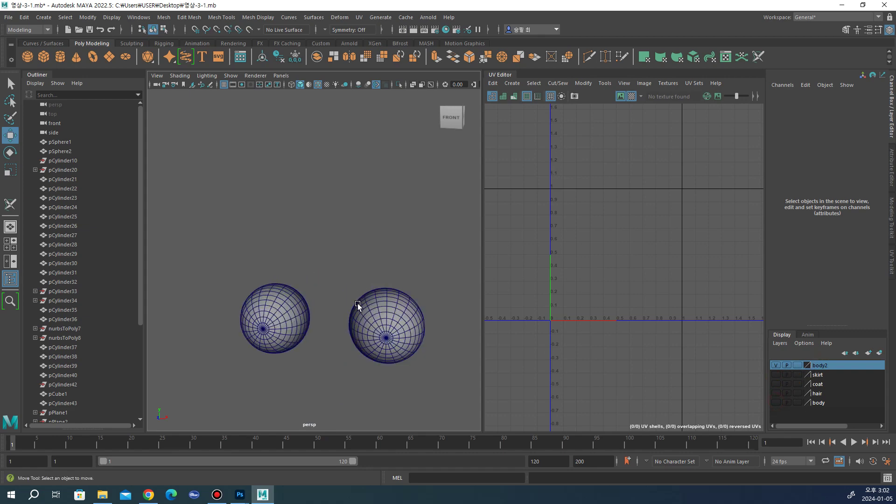
Step: Apply a planar UV projection to the first eyeball sphere, pSphere1
alt+drag(352, 279, 265, 312)
click(343, 295)
alt+drag(343, 295, 378, 307)
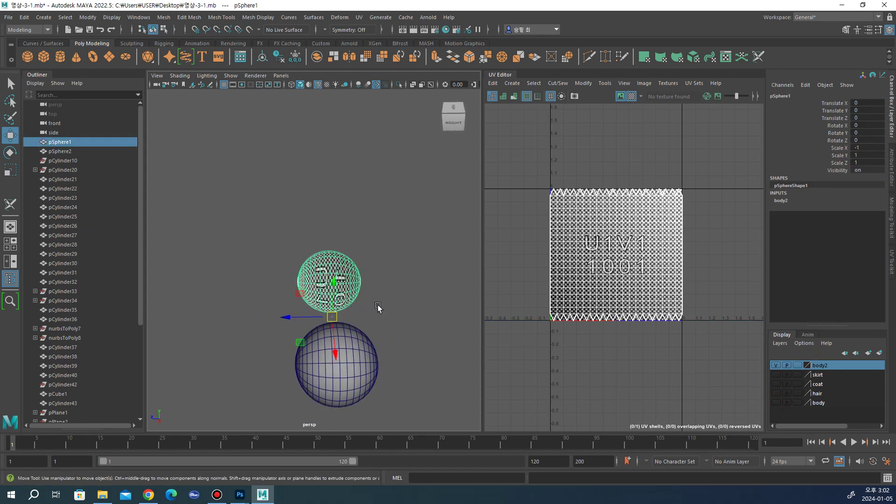
click(892, 181)
click(892, 261)
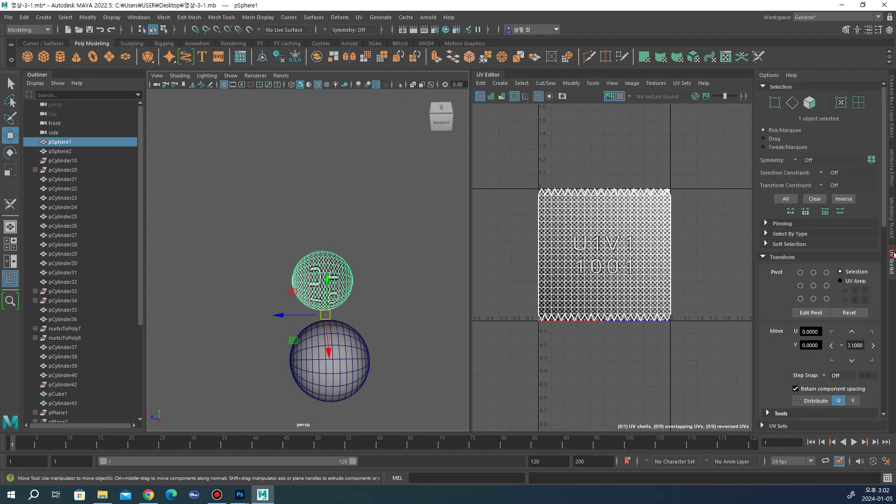
click(362, 17)
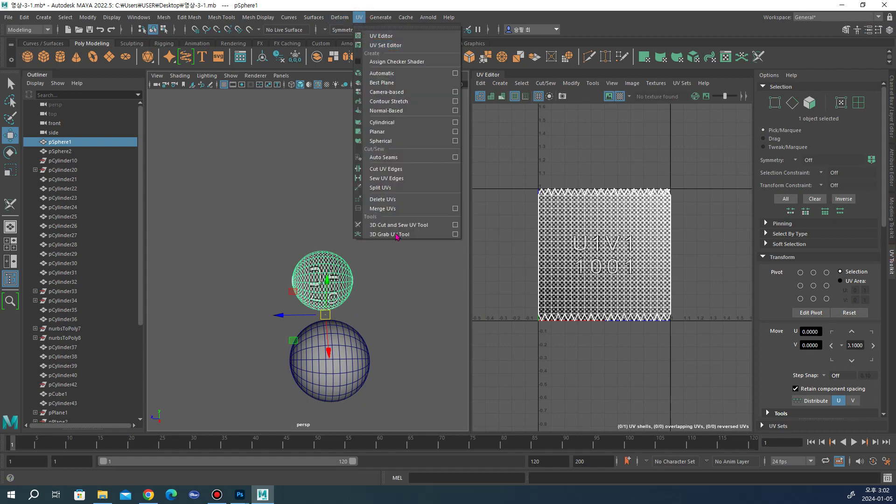
click(455, 132)
click(105, 329)
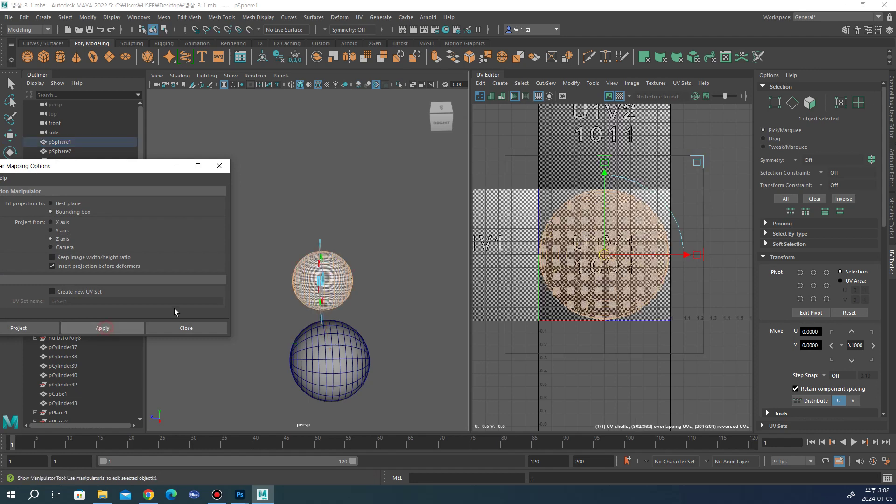
Step: Select the second eyeball, reapply the planar projection, and close the Planar Mapping options
mouse_move(282, 344)
alt+mouse_down()
mouse_move(279, 302)
mouse_move(356, 270)
alt+mouse_up()
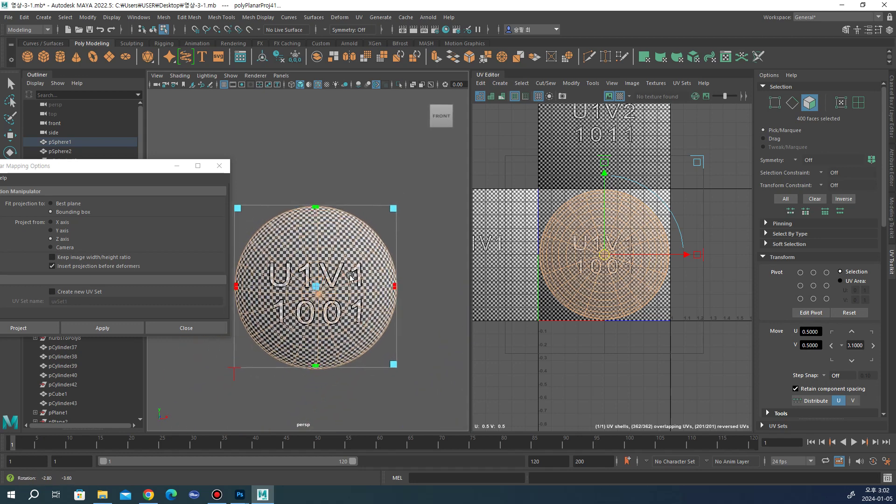
alt+right_drag(356, 270, 395, 298)
alt+middle_drag(395, 297, 348, 295)
click(404, 293)
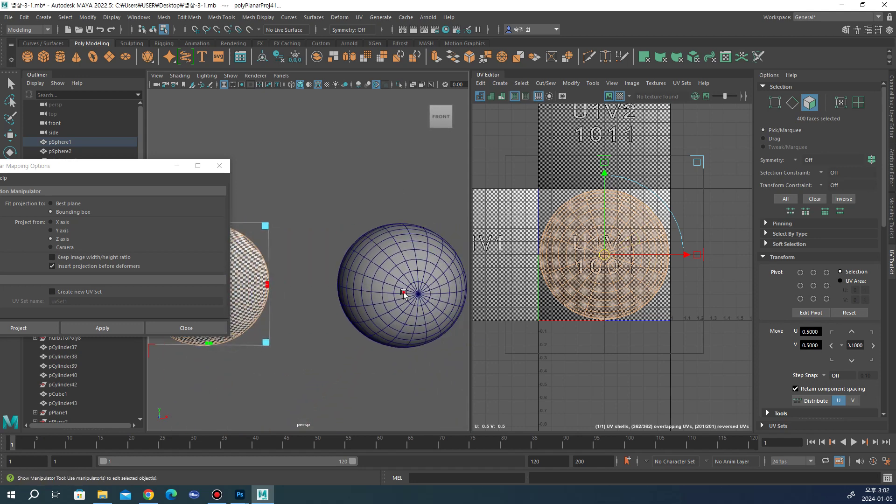
key(g)
click(106, 326)
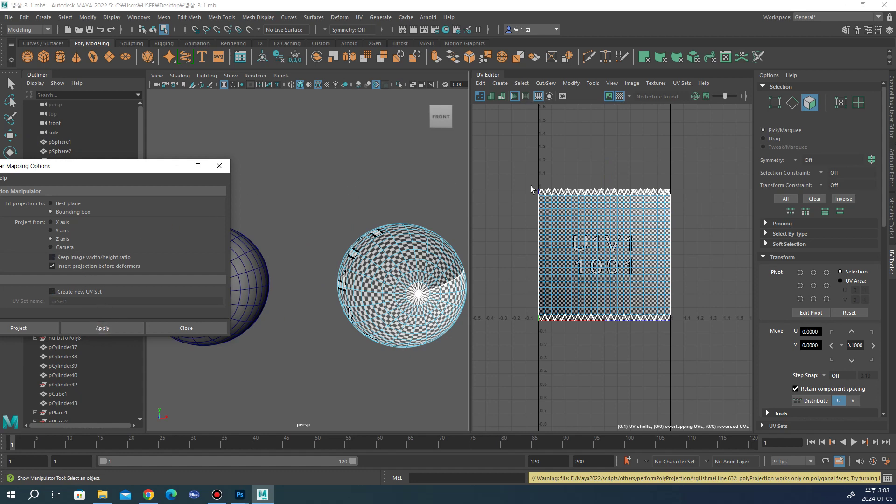
mouse_move(429, 189)
alt+mouse_down()
mouse_move(404, 212)
mouse_move(280, 222)
mouse_move(317, 218)
mouse_move(299, 200)
alt+mouse_up()
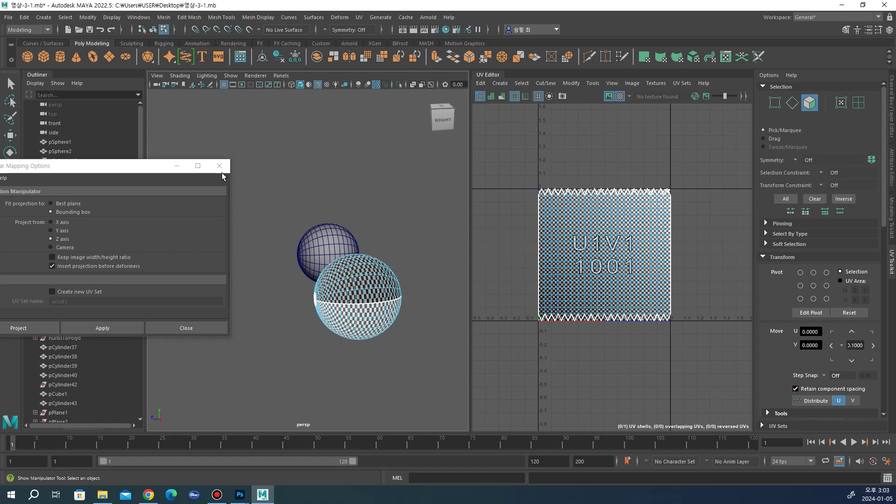
click(219, 166)
Step: Select pSphere2 in object mode with the UV Toolkit panel shown
click(891, 205)
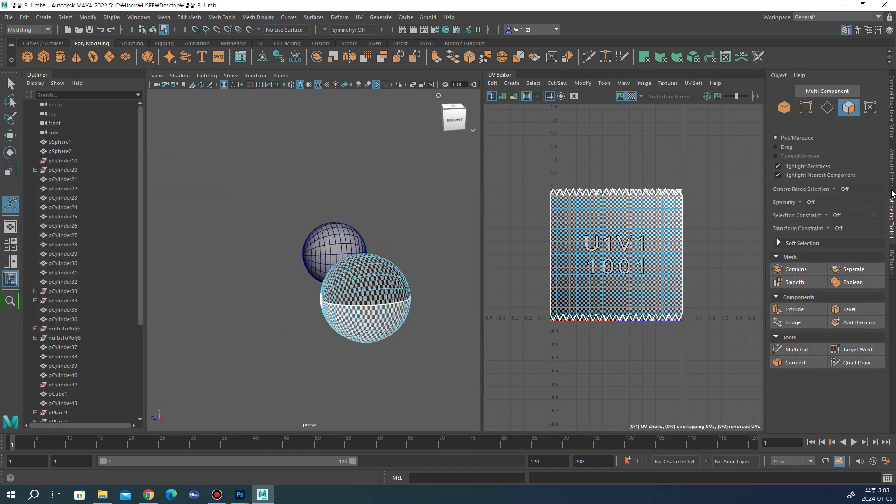
click(784, 110)
click(396, 259)
click(396, 278)
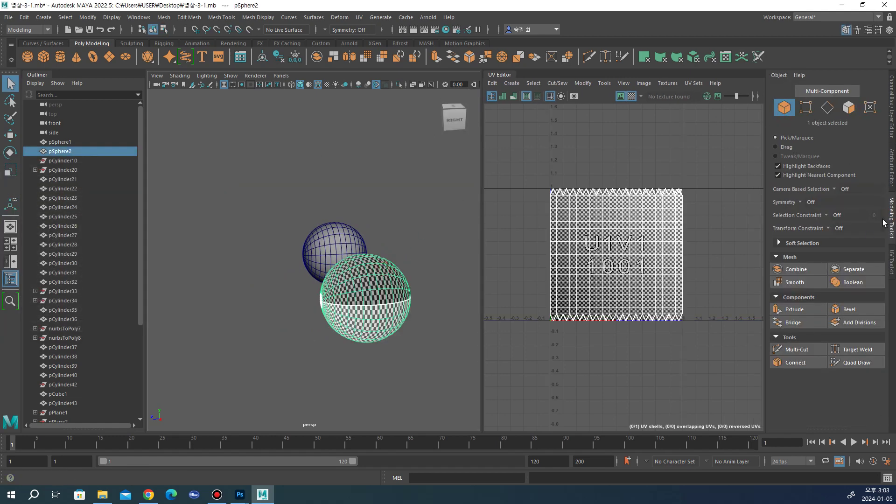
click(892, 193)
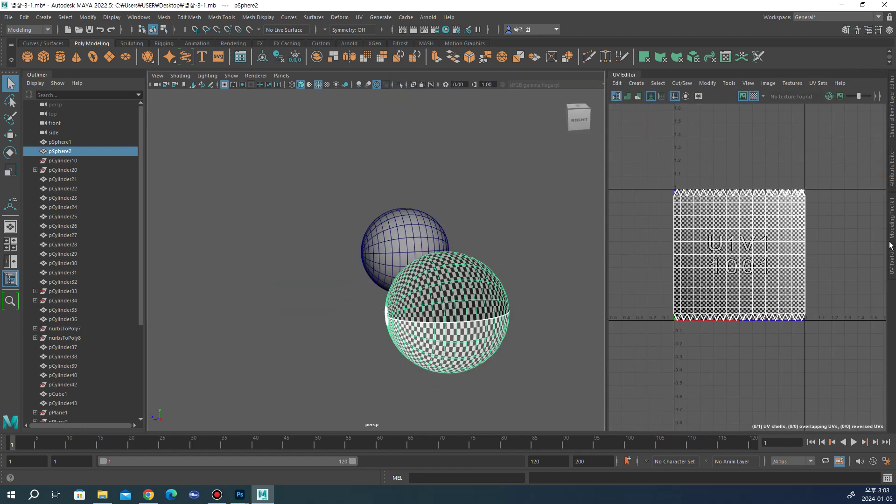
click(892, 246)
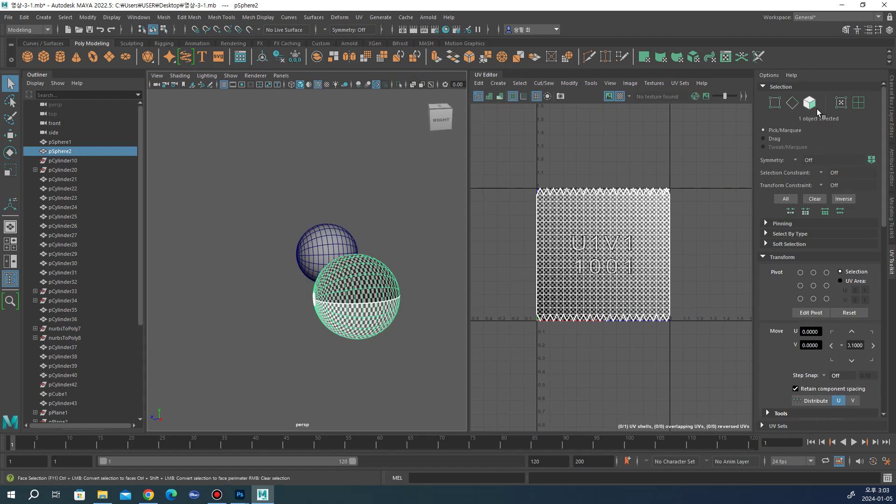
Step: Undo the stray selections and reselect pSphere2 from the Modeling Toolkit
key(ctrl+z)
key(ctrl+z)
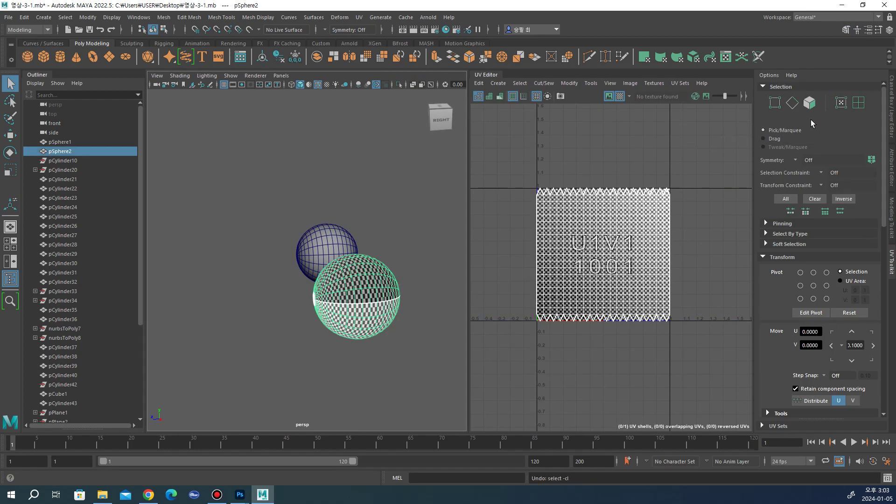
key(ctrl+z)
key(ctrl+z)
key(ctrl+z)
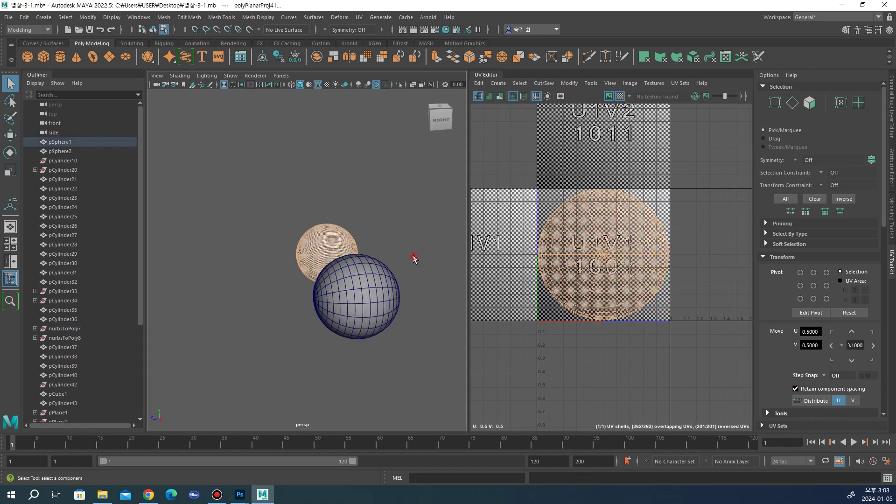
click(413, 256)
click(888, 203)
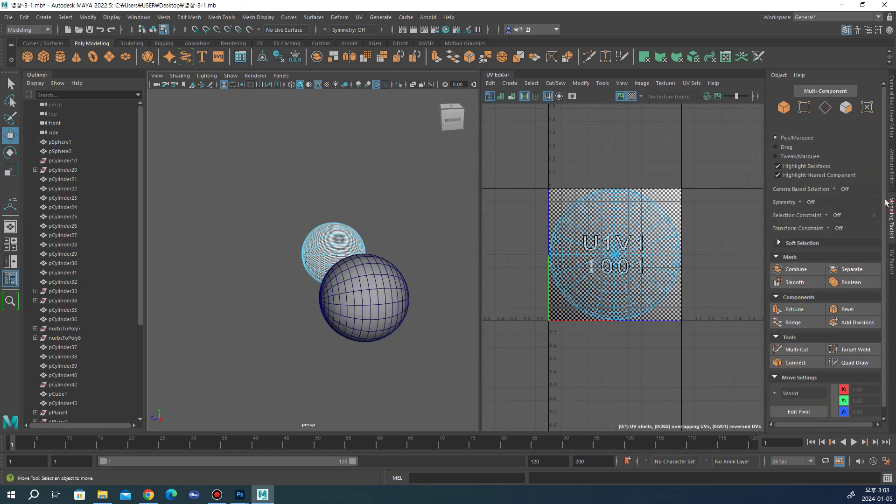
click(324, 238)
alt+drag(364, 294, 436, 291)
Step: Apply a planar UV projection to pSphere2 and close the Planar Mapping options
click(359, 17)
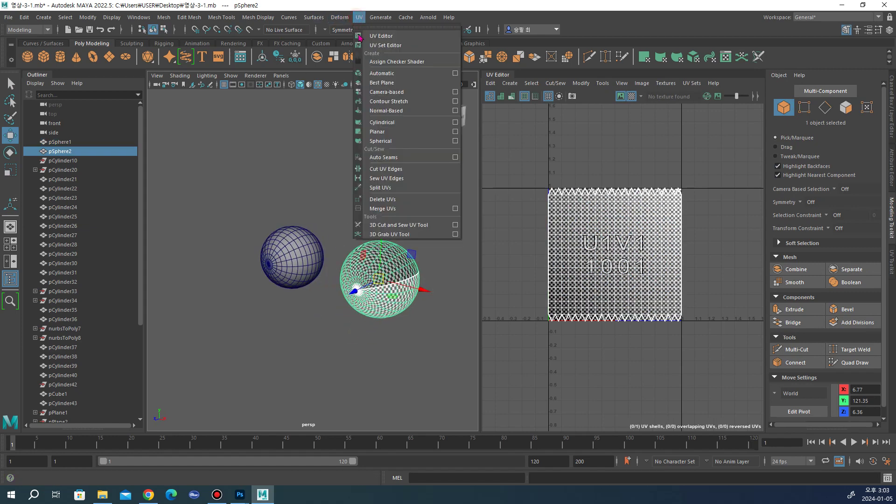
click(455, 132)
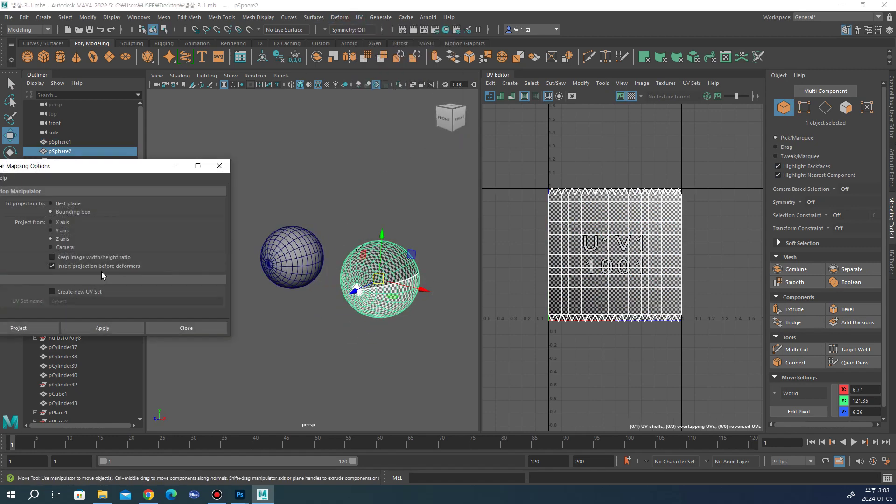
click(85, 328)
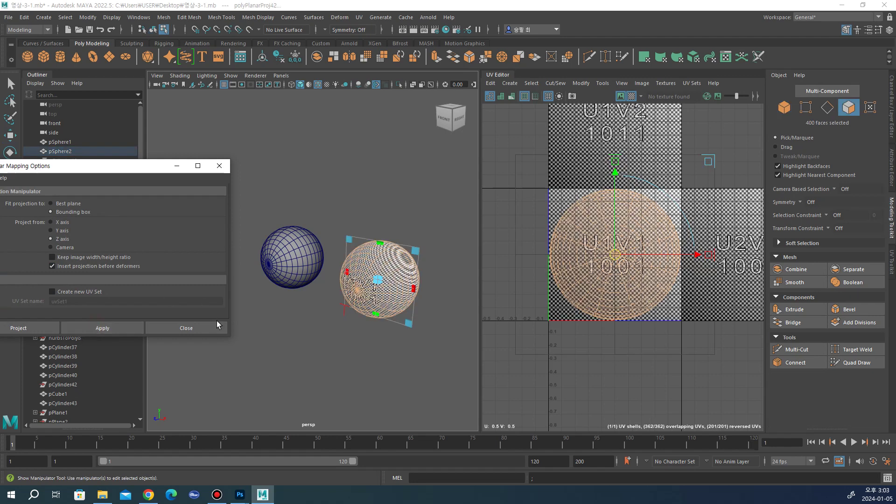
click(216, 326)
Step: Frame both spheres, switch to edge selection, and show the UV Toolkit and UV menu
alt+drag(299, 261, 344, 283)
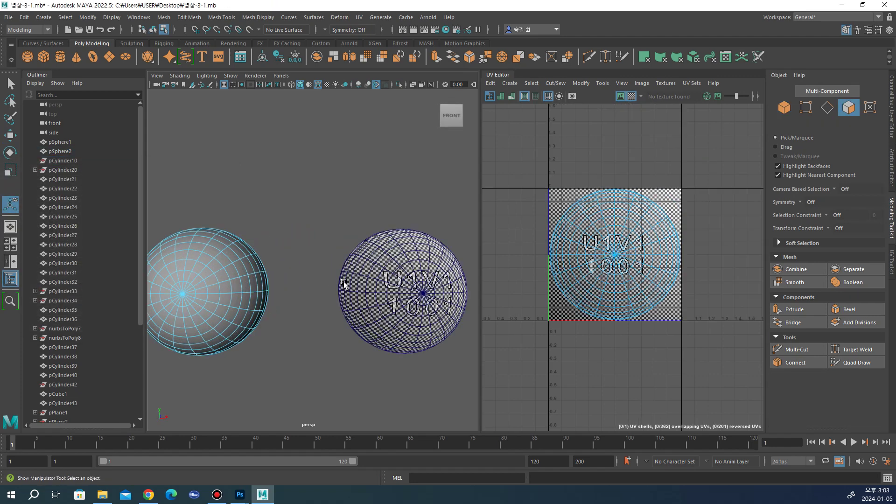
scroll(399, 276, up, 3)
mouse_move(399, 275)
alt+mouse_down()
mouse_move(452, 287)
mouse_move(324, 285)
alt+mouse_up()
key(f)
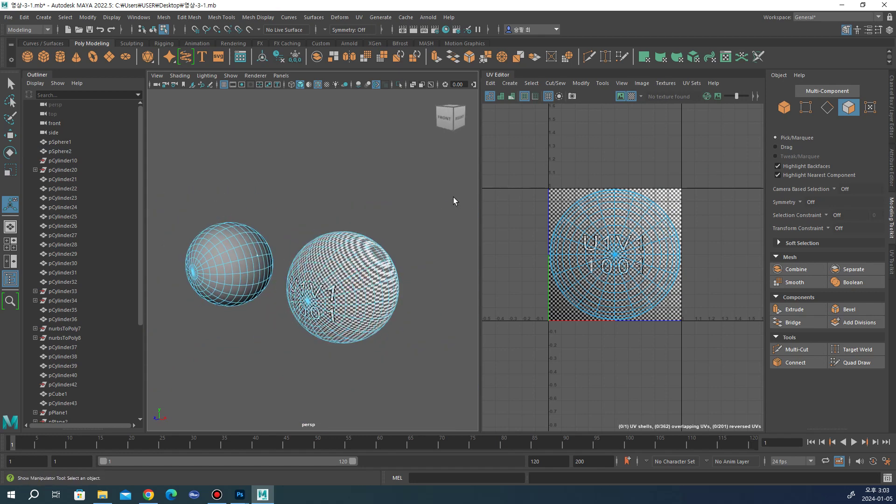
alt+drag(455, 200, 354, 228)
click(827, 107)
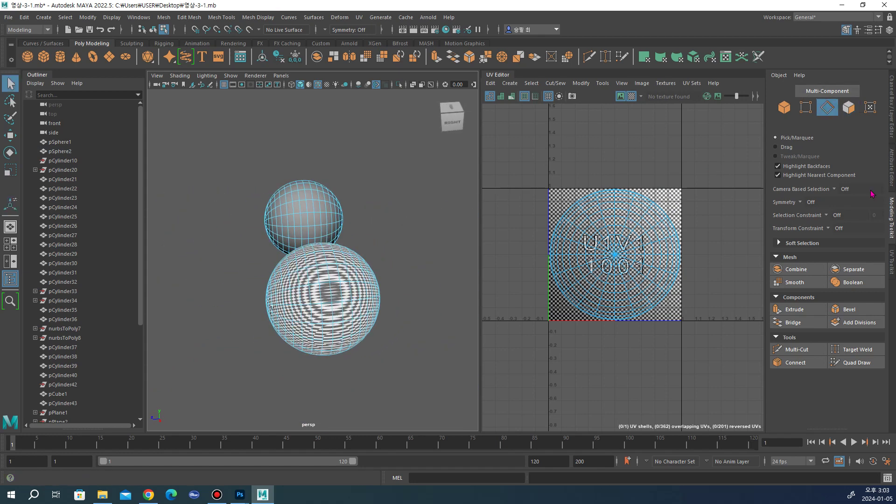
click(892, 178)
click(889, 262)
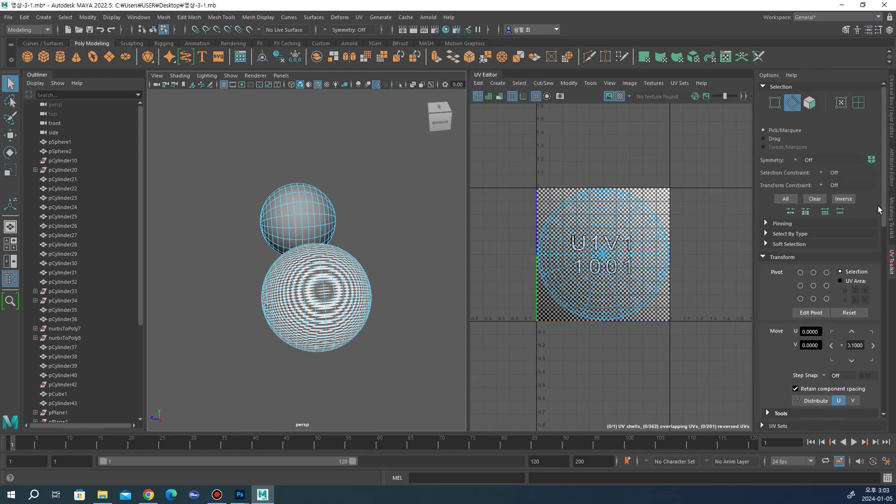
click(359, 17)
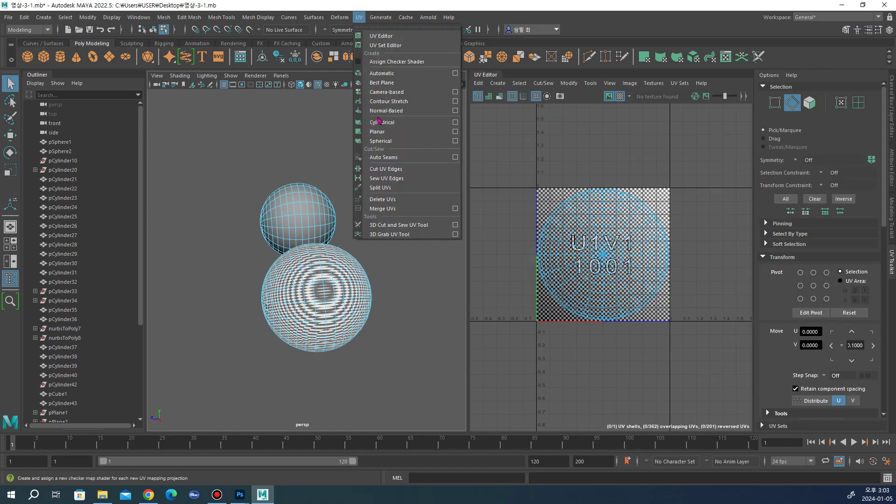
Step: With the 3D Cut and Sew UV Tool, cut a seam along a few edges of the first sphere
click(397, 224)
alt+drag(345, 195, 326, 233)
scroll(327, 238, up, 3)
scroll(325, 242, up, 3)
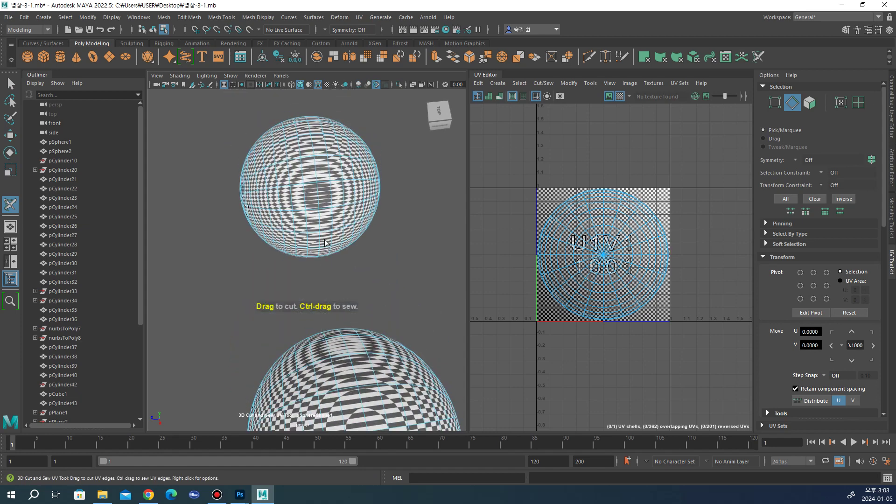
drag(316, 188, 319, 191)
scroll(319, 197, up, 2)
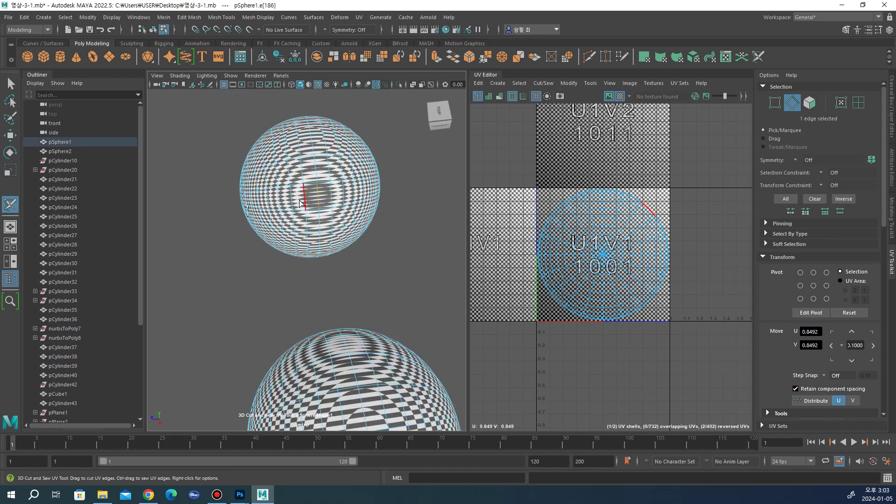
mouse_move(317, 168)
mouse_down()
mouse_move(390, 170)
mouse_move(343, 210)
mouse_move(359, 169)
mouse_move(294, 243)
mouse_move(316, 237)
mouse_move(262, 224)
mouse_up()
click(312, 150)
scroll(311, 150, down, 2)
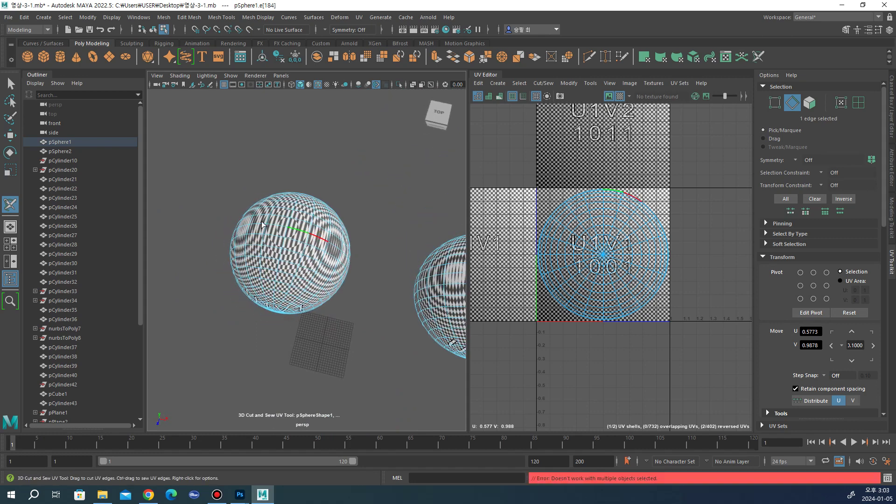
scroll(317, 227, up, 3)
Step: Clear the edge selection, deselect the sphere, and switch to the Move tool
click(394, 183)
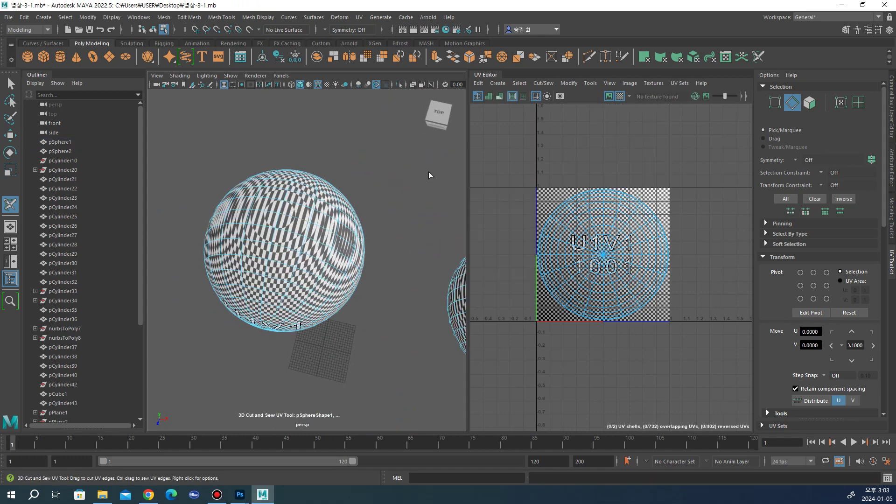
click(891, 217)
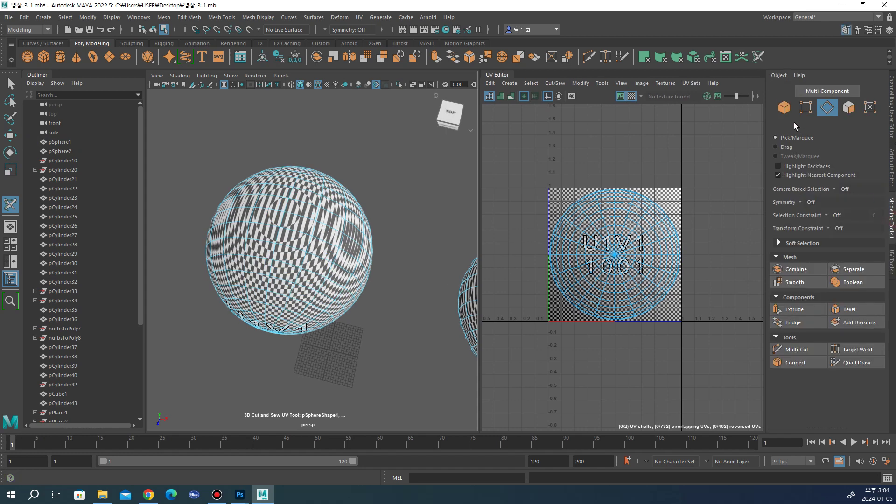
click(784, 107)
key(w)
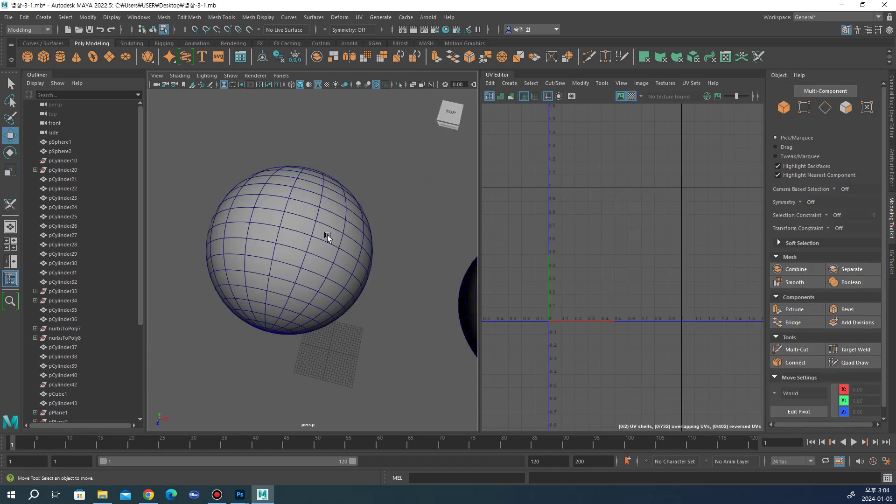
scroll(338, 224, down, 3)
scroll(297, 246, down, 3)
mouse_move(297, 246)
alt+mouse_down()
mouse_move(340, 226)
mouse_move(386, 242)
alt+mouse_up()
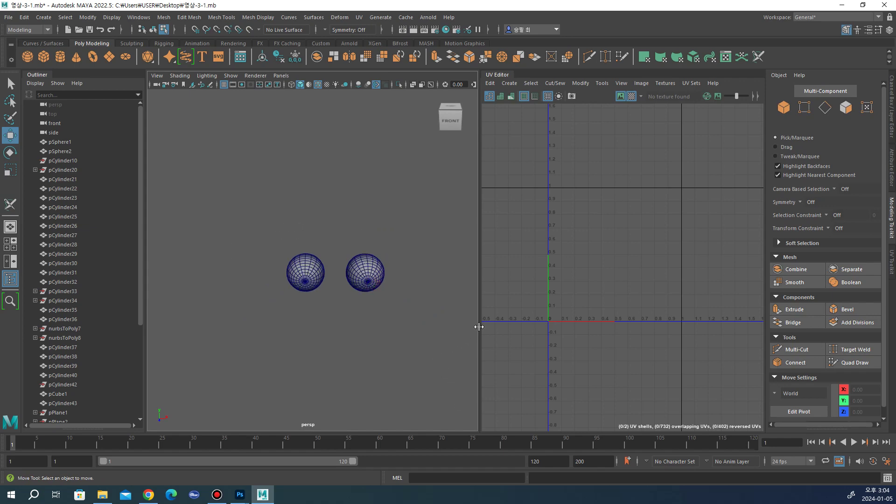
Step: Select both eyeball spheres, set Symmetry to Object X, and switch to edge selection
drag(266, 236, 394, 348)
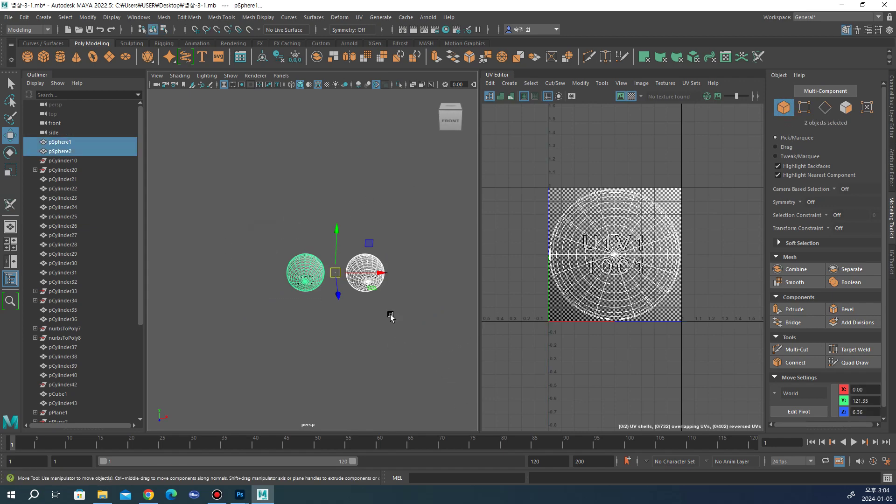
scroll(392, 308, up, 2)
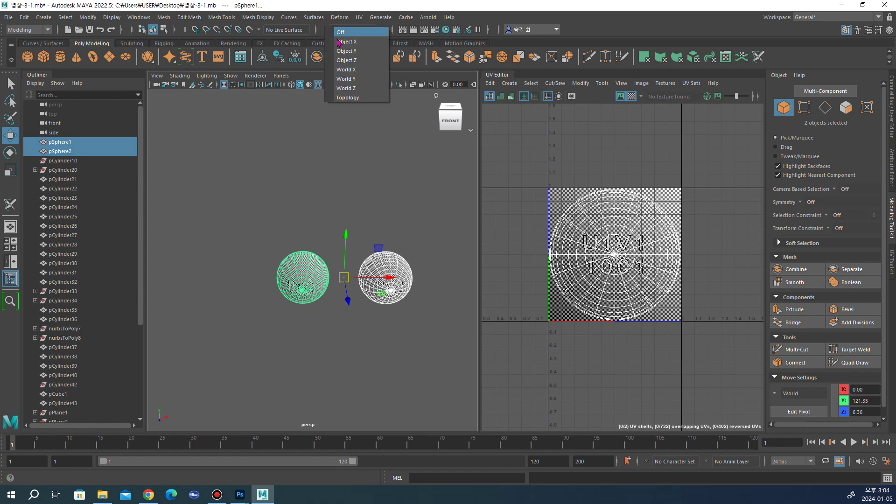
click(345, 43)
click(892, 265)
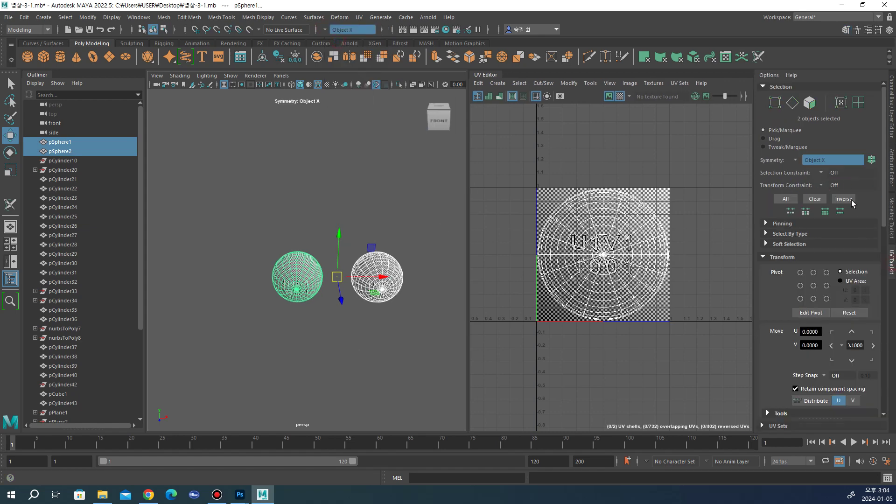
click(791, 103)
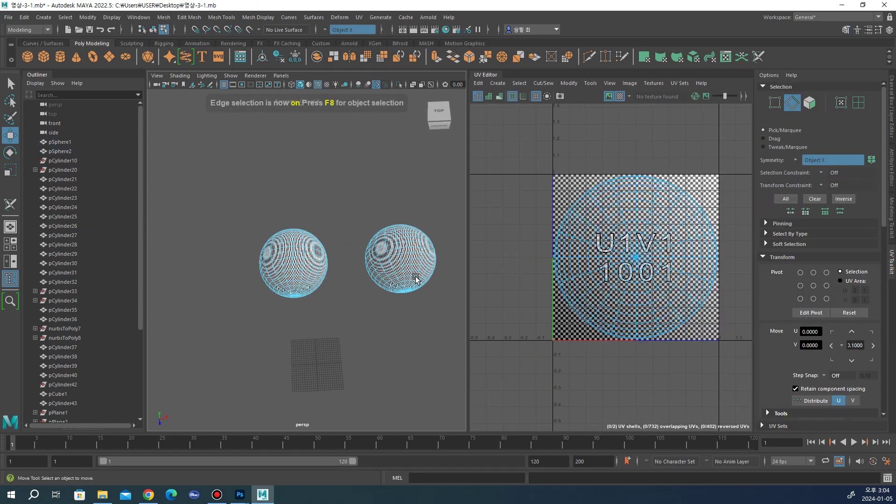
Step: Cut a UV seam along the second sphere's edge loop with the 3D Cut and Sew UV Tool
click(11, 204)
scroll(420, 264, up, 5)
click(422, 264)
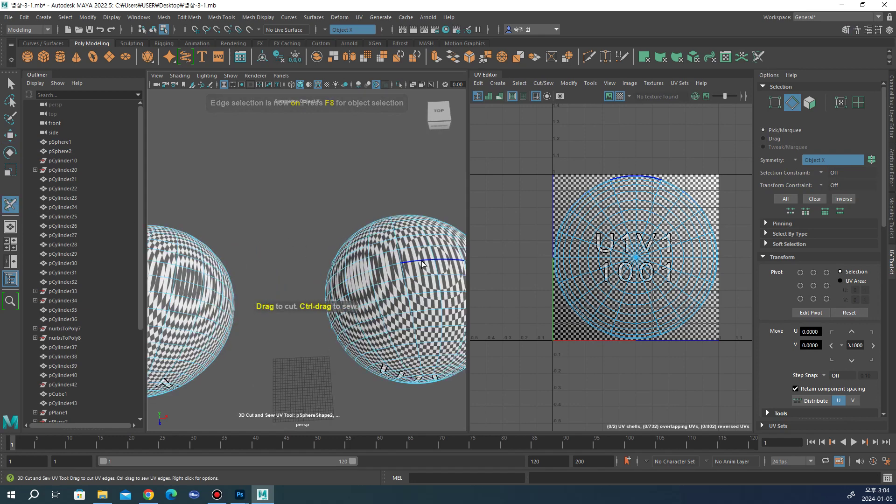
mouse_move(403, 275)
mouse_down()
mouse_move(345, 280)
mouse_move(519, 243)
mouse_up()
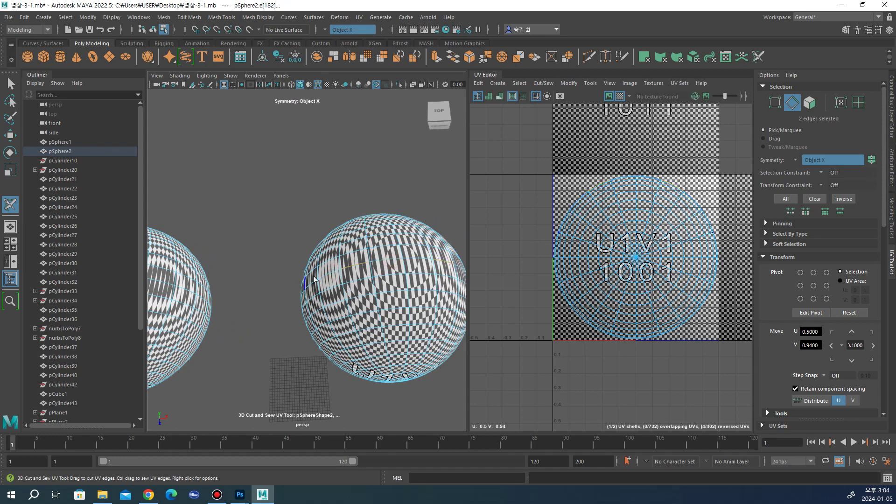
Step: Turn Symmetry off and select an edge on the second sphere
click(352, 29)
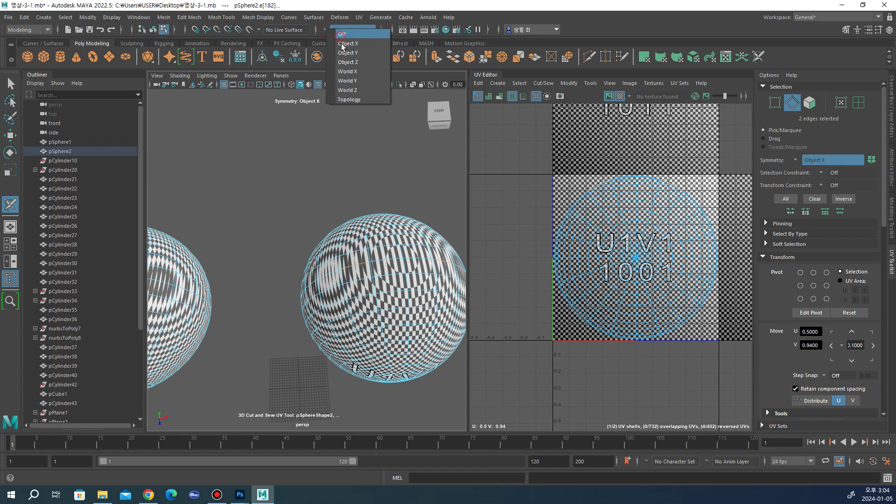
click(346, 34)
mouse_move(355, 283)
alt+mouse_down()
mouse_move(352, 250)
mouse_move(337, 263)
alt+mouse_up()
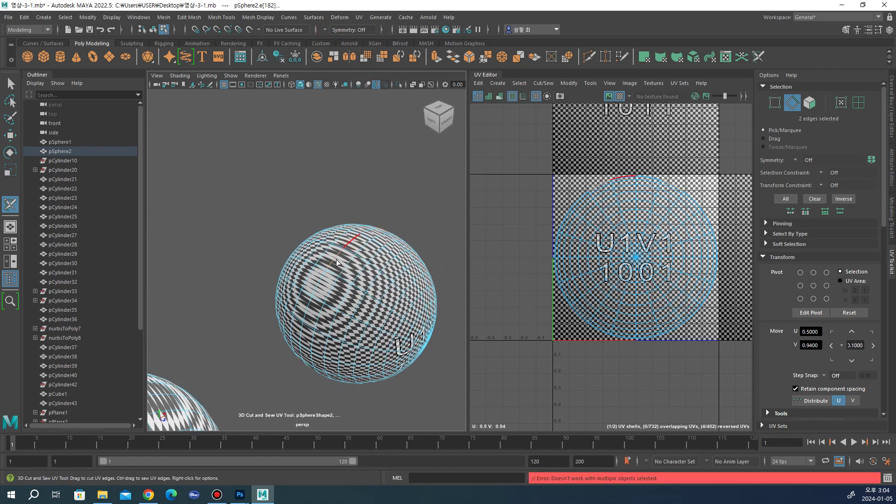
click(324, 318)
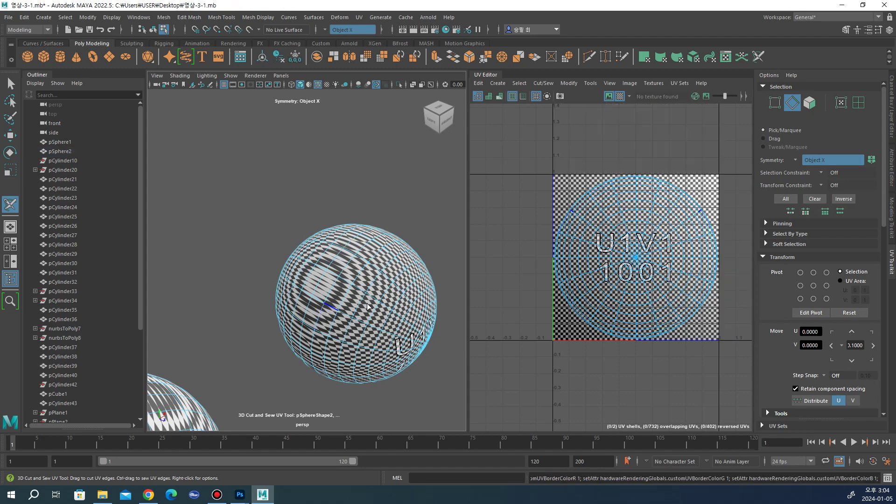
mouse_move(323, 316)
alt+mouse_down()
mouse_move(331, 280)
mouse_move(401, 285)
alt+mouse_up()
Step: Clear the selection of both spheres in object mode and set Symmetry to Off
key(w)
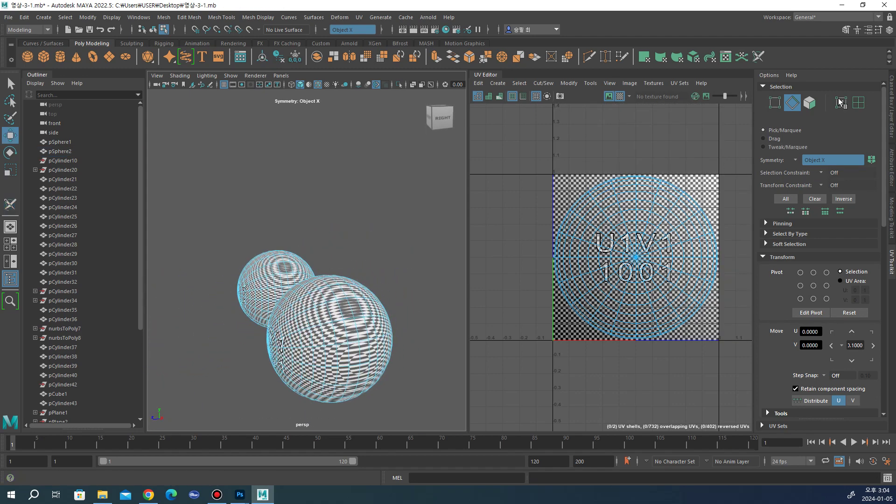
click(891, 209)
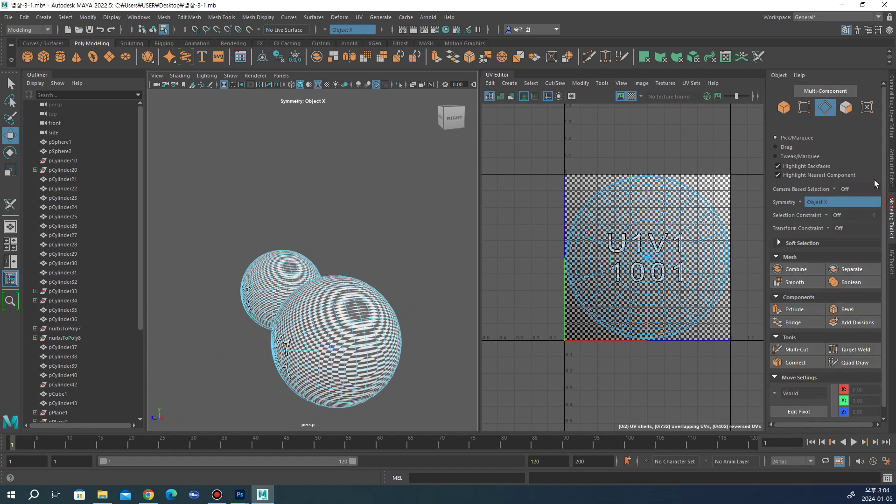
click(790, 109)
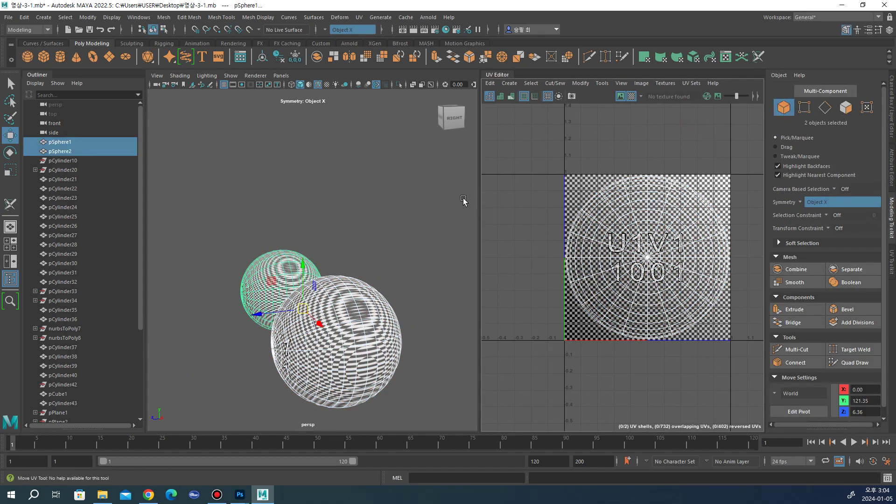
click(419, 210)
click(337, 30)
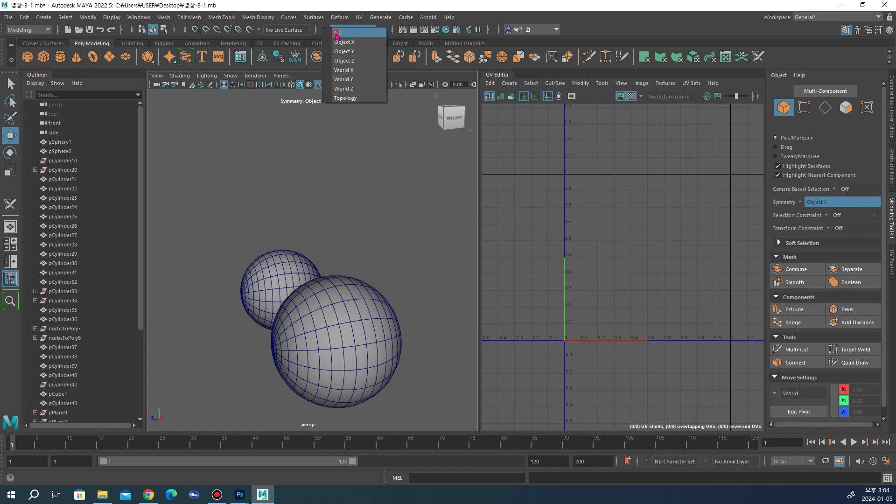
click(320, 327)
Step: Select a vertical edge loop on pSphere2 to serve as the UV seam
click(891, 257)
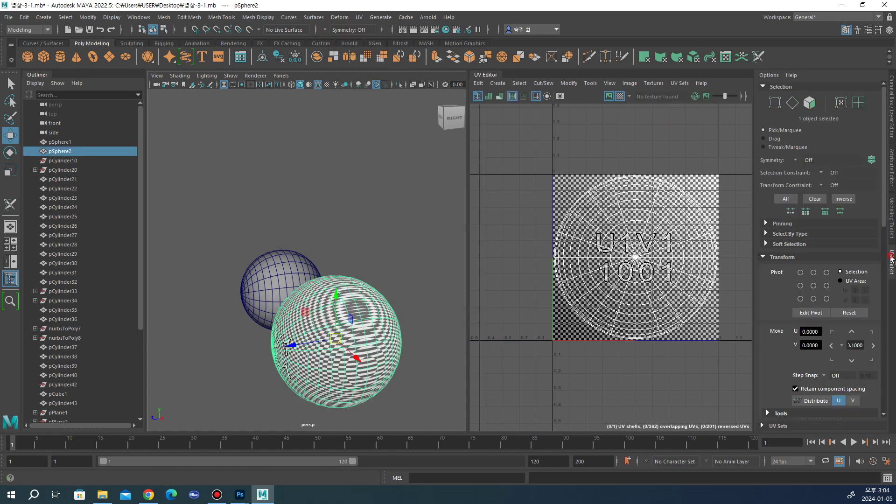
click(792, 103)
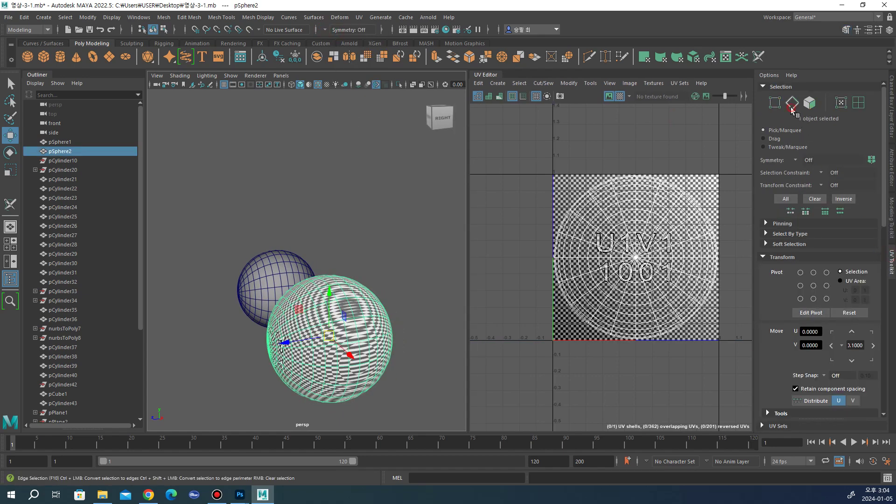
click(352, 324)
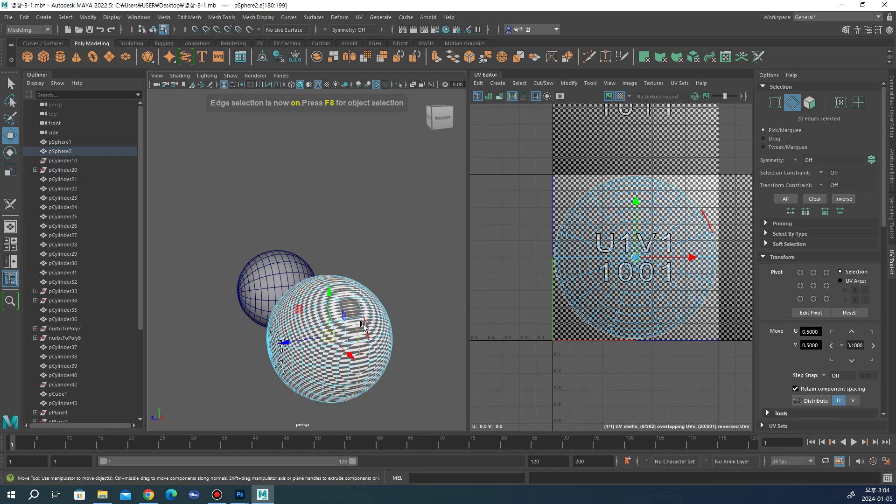
scroll(363, 325, up, 3)
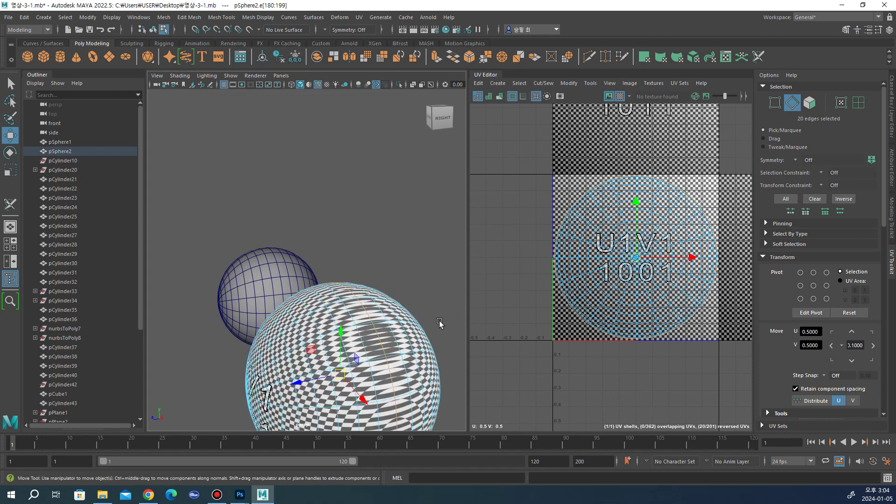
scroll(439, 322, down, 3)
alt+drag(418, 310, 406, 314)
scroll(855, 292, down, 3)
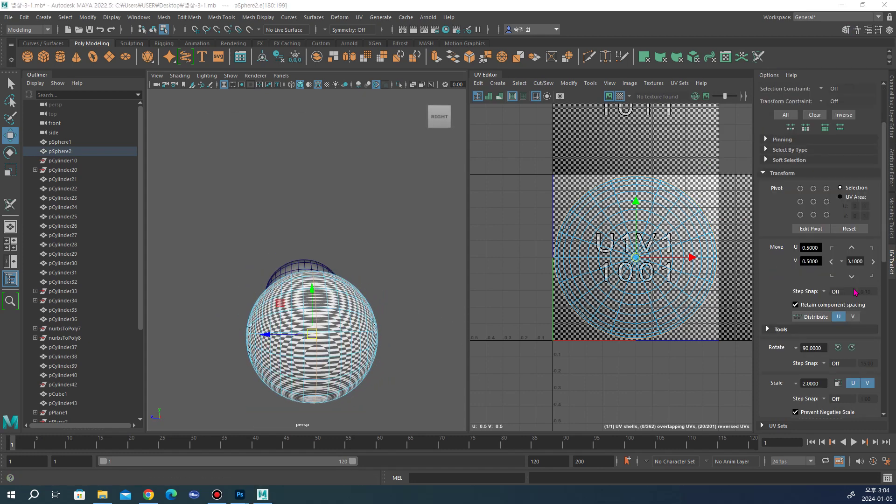
scroll(855, 292, down, 5)
scroll(835, 303, down, 1)
Step: Cut pSphere2's UVs along the 20-edge loop into two shells, then switch to face selection
click(775, 340)
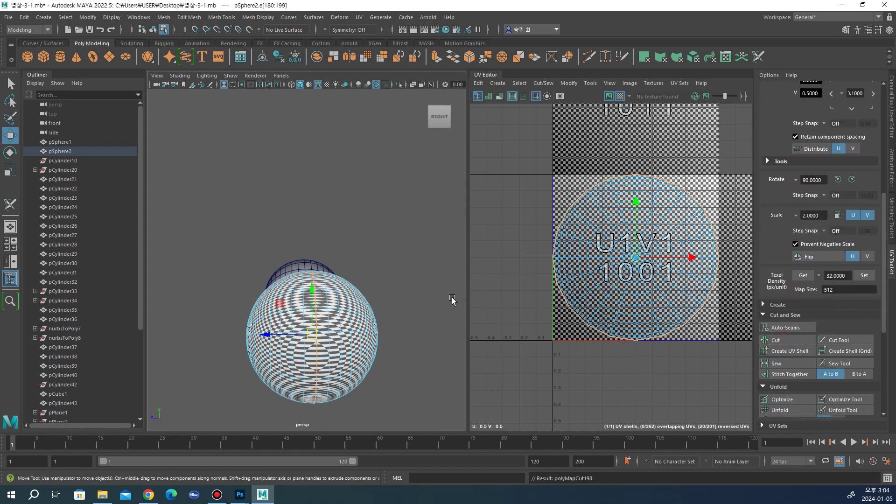
alt+drag(452, 300, 399, 305)
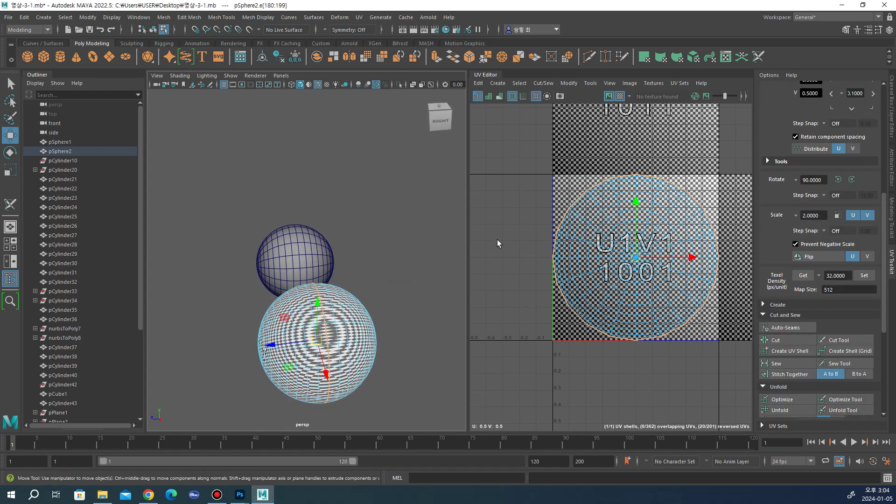
scroll(799, 276, up, 2)
scroll(799, 276, up, 2)
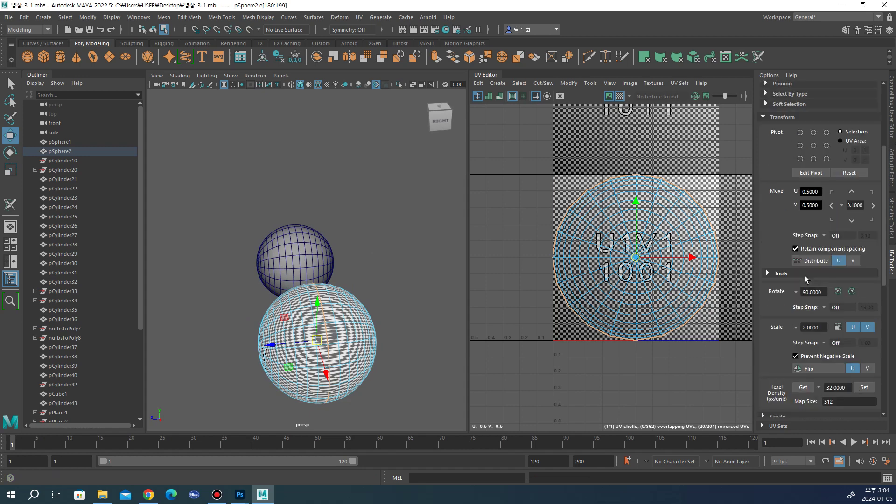
scroll(803, 252, up, 3)
scroll(805, 219, up, 2)
click(812, 107)
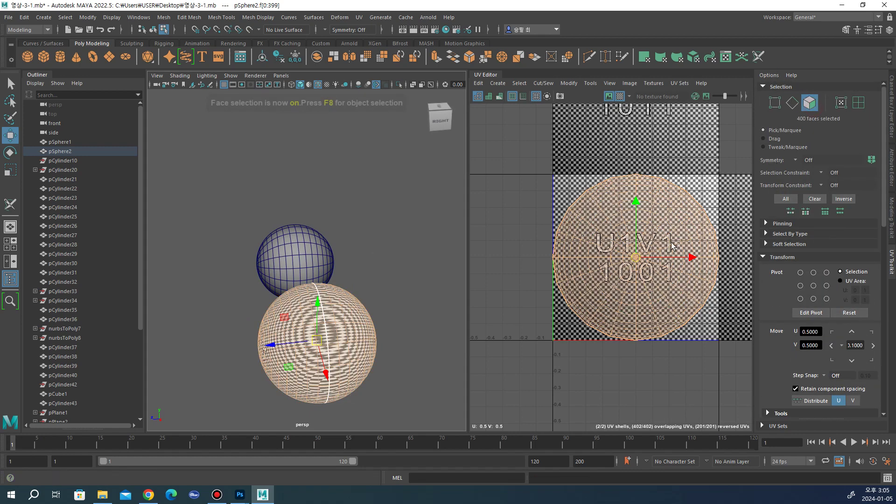
Step: Select one half's UV shell and move it left, off the 0–1 tile
click(610, 386)
double_click(636, 257)
drag(635, 257, 467, 290)
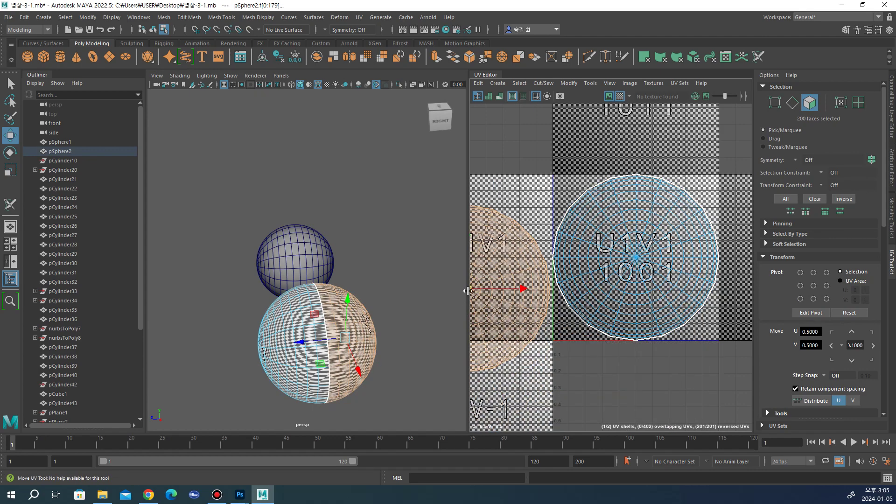
scroll(667, 234, down, 1)
scroll(668, 234, down, 2)
scroll(815, 323, down, 3)
scroll(817, 327, down, 3)
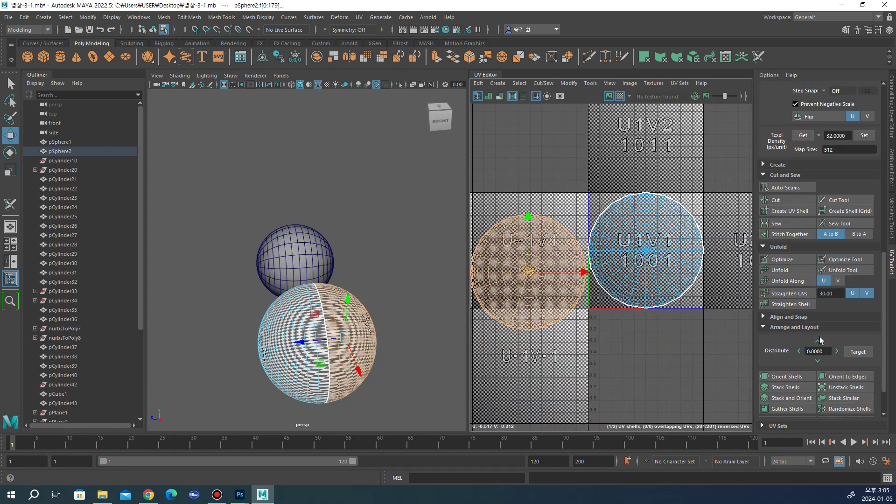
scroll(819, 337, down, 2)
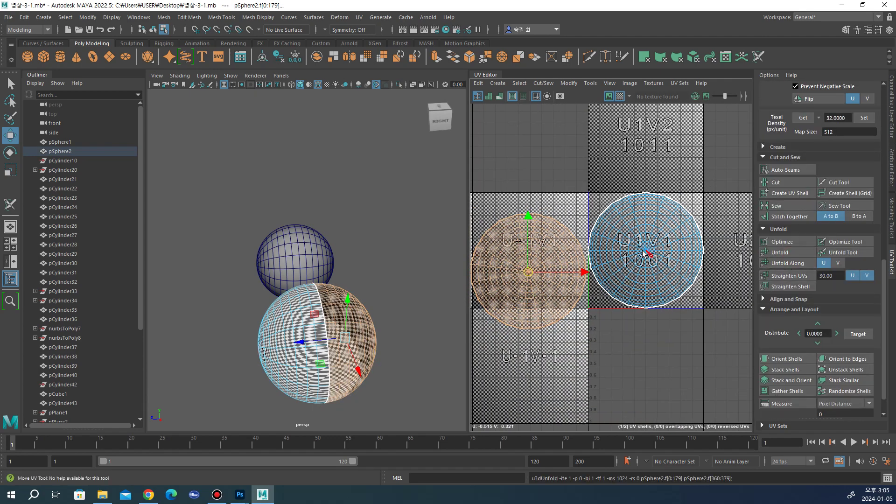
Step: Invert the selection to the other half and move the left UV shell downward
key(ctrl+shift+i)
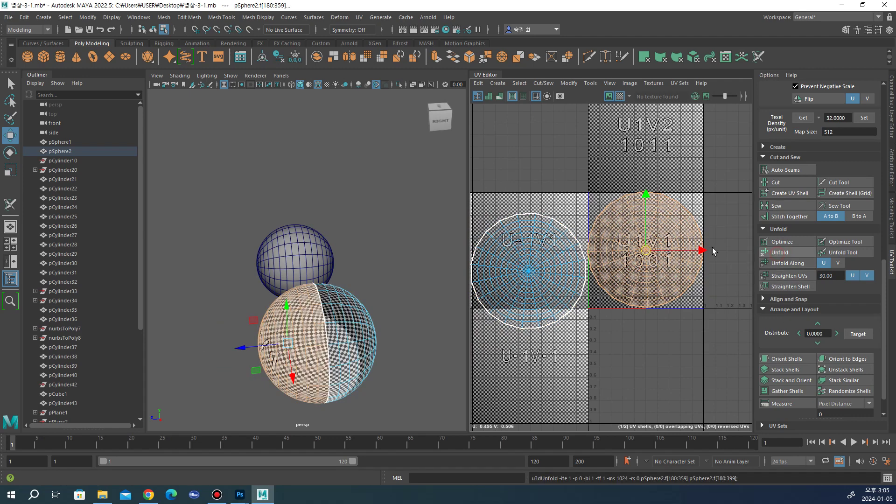
mouse_move(417, 321)
alt+mouse_down()
mouse_move(400, 325)
mouse_move(410, 322)
alt+mouse_up()
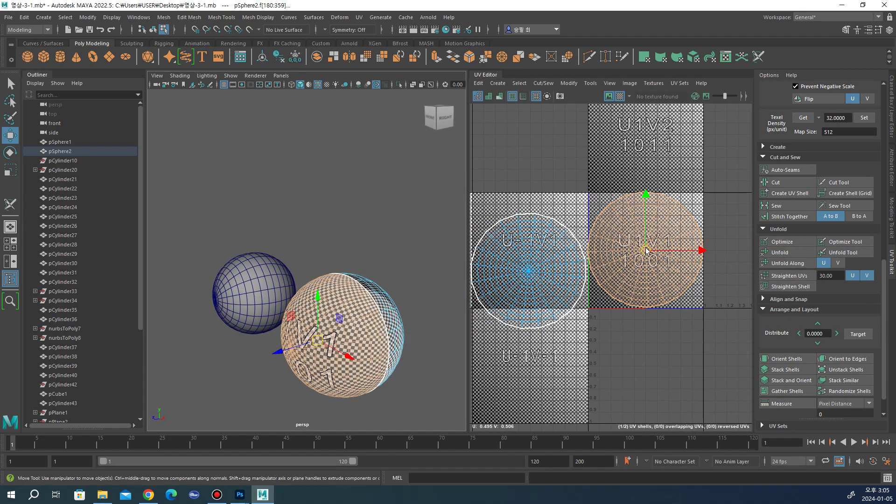
scroll(646, 250, up, 2)
key(r)
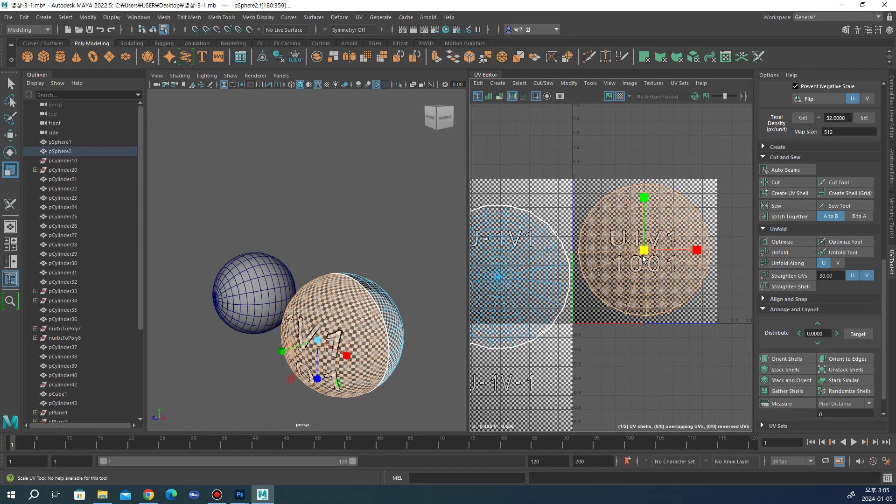
scroll(568, 265, down, 2)
click(535, 264)
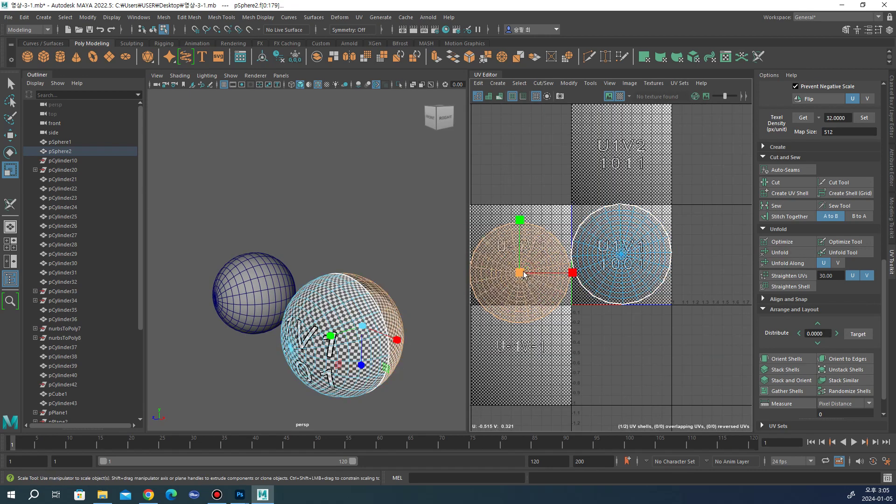
key(w)
drag(521, 275, 521, 389)
Step: Shrink the left UV shell and move it into the corner of the 0–1 tile
mouse_move(316, 306)
alt+mouse_down()
mouse_move(368, 286)
mouse_move(359, 299)
alt+mouse_up()
key(r)
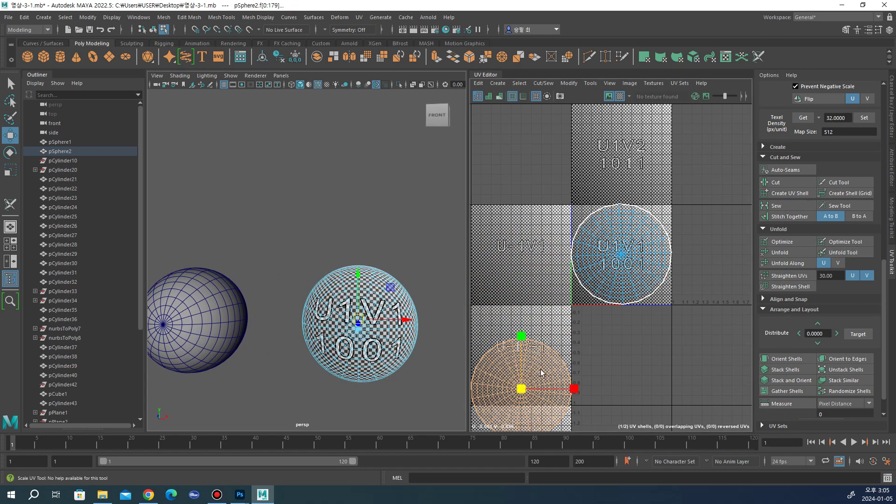
drag(522, 388, 478, 439)
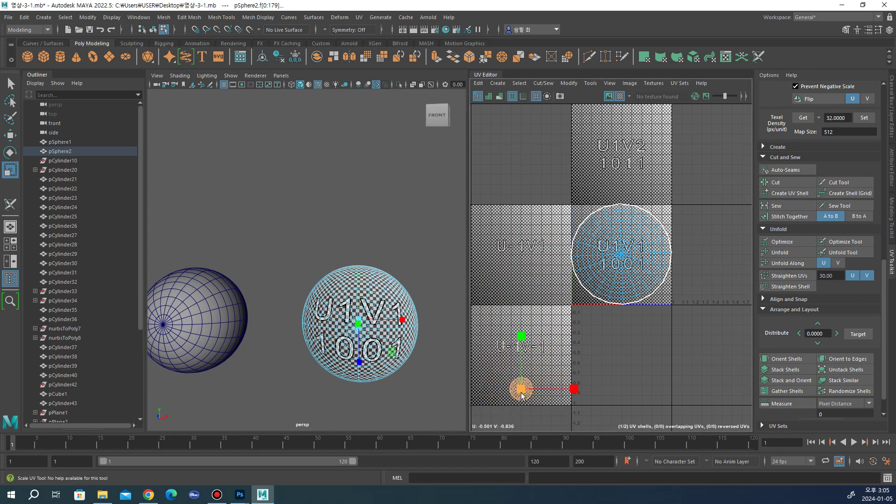
key(w)
mouse_move(521, 389)
mouse_down()
mouse_move(587, 311)
mouse_move(568, 257)
mouse_up()
scroll(587, 312, up, 5)
key(r)
scroll(571, 336, up, 3)
key(w)
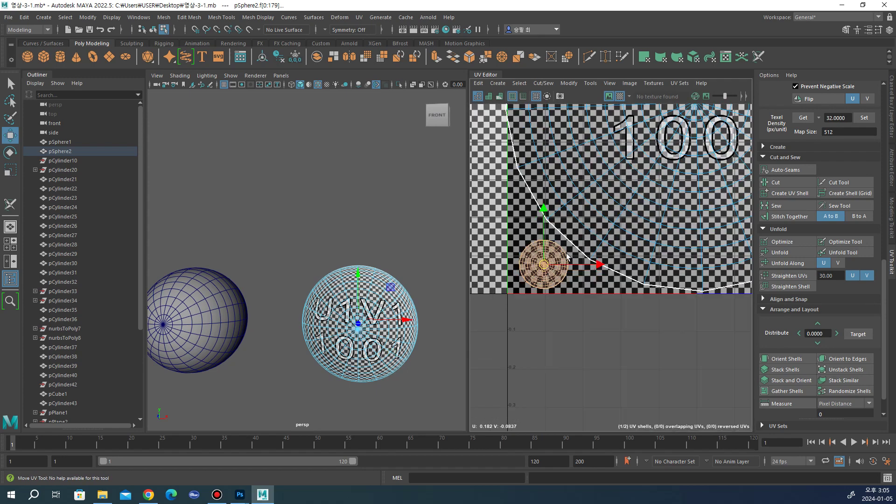
scroll(629, 212, down, 2)
scroll(629, 212, down, 2)
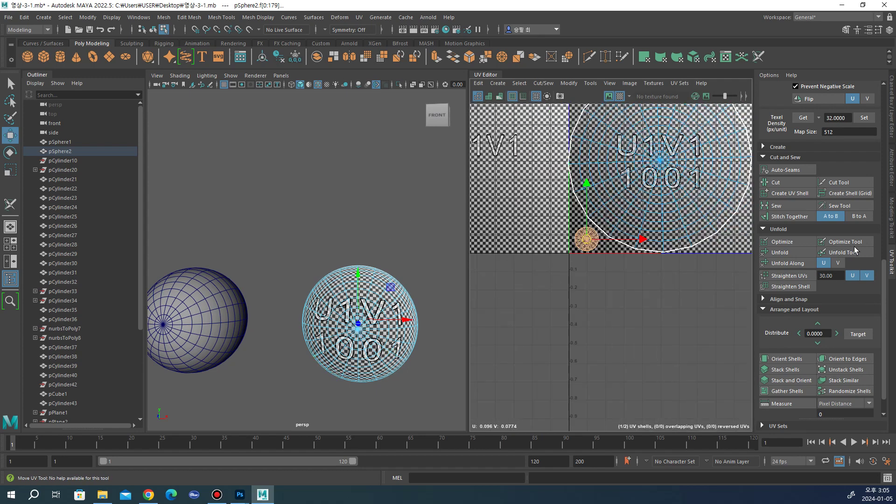
Step: Return to object selection, view the spheres from the front, and select pSphere1
click(889, 227)
alt+drag(426, 304, 439, 294)
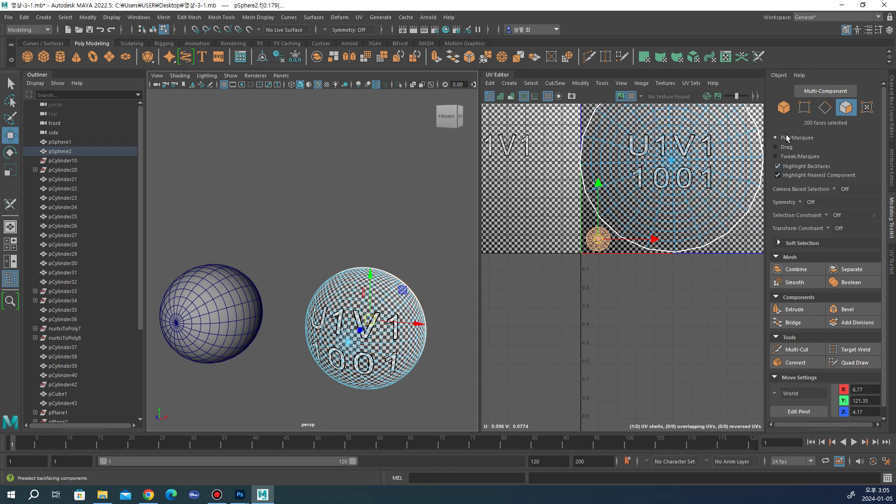
click(783, 108)
click(400, 222)
alt+drag(400, 222, 406, 322)
click(405, 318)
click(449, 118)
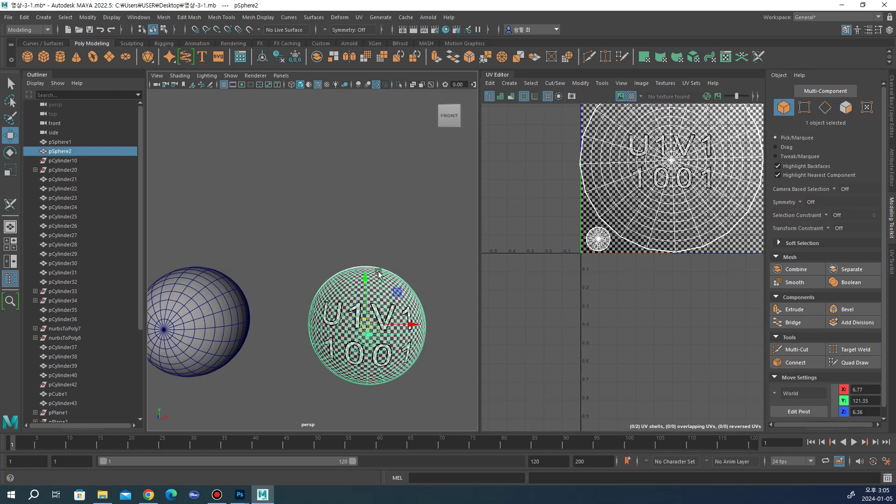
alt+drag(377, 273, 444, 280)
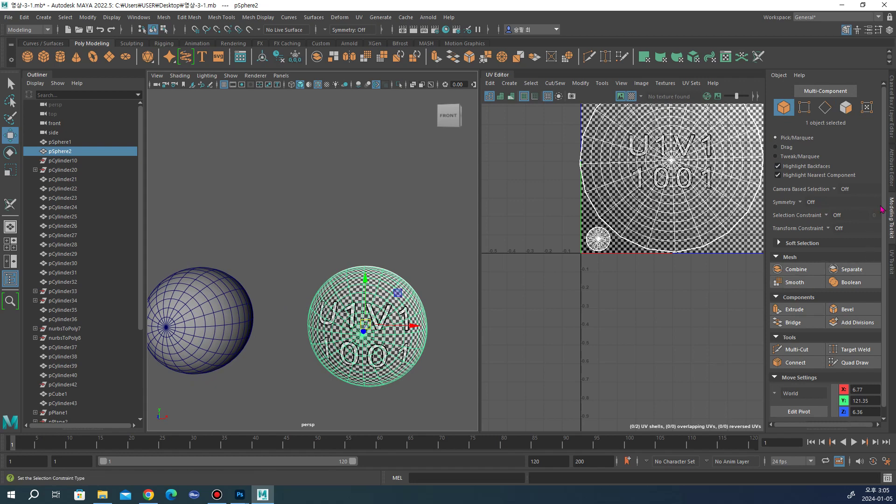
scroll(383, 244, down, 3)
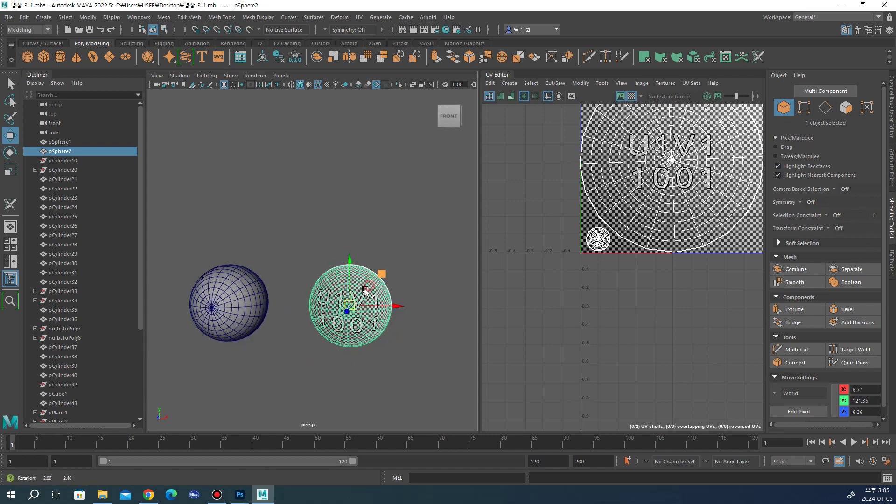
click(215, 286)
alt+drag(360, 273, 386, 281)
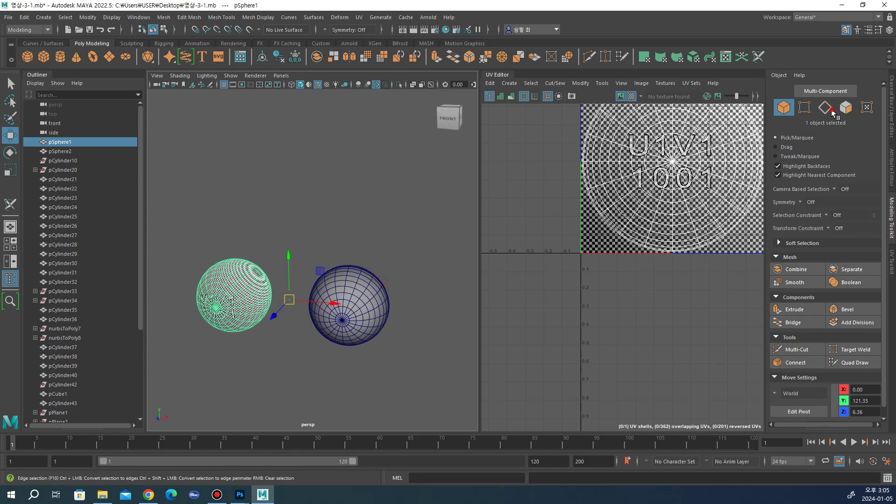
Step: Select a vertical edge loop around pSphere1 to serve as the UV seam
key(F11)
alt+drag(316, 266, 345, 344)
scroll(317, 327, up, 2)
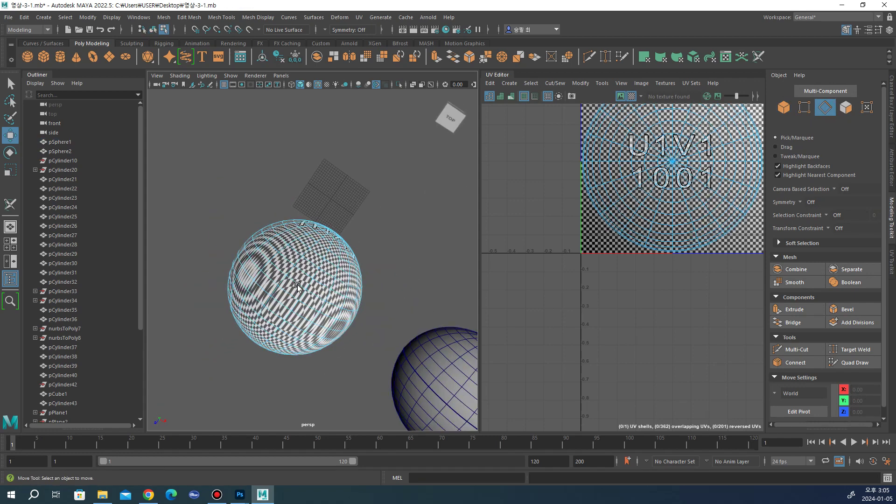
scroll(282, 303, up, 5)
double_click(260, 324)
scroll(268, 315, down, 5)
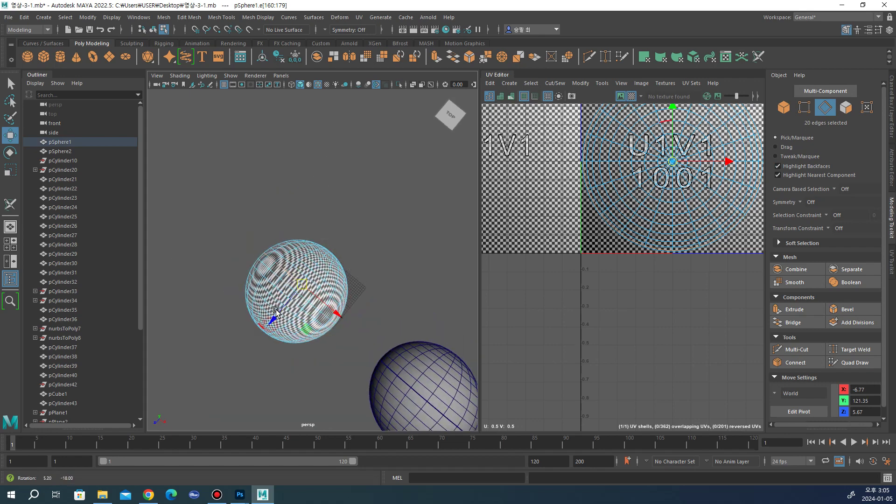
mouse_move(276, 310)
alt+mouse_down()
mouse_move(248, 273)
mouse_move(344, 271)
mouse_move(287, 280)
alt+mouse_up()
scroll(286, 280, up, 2)
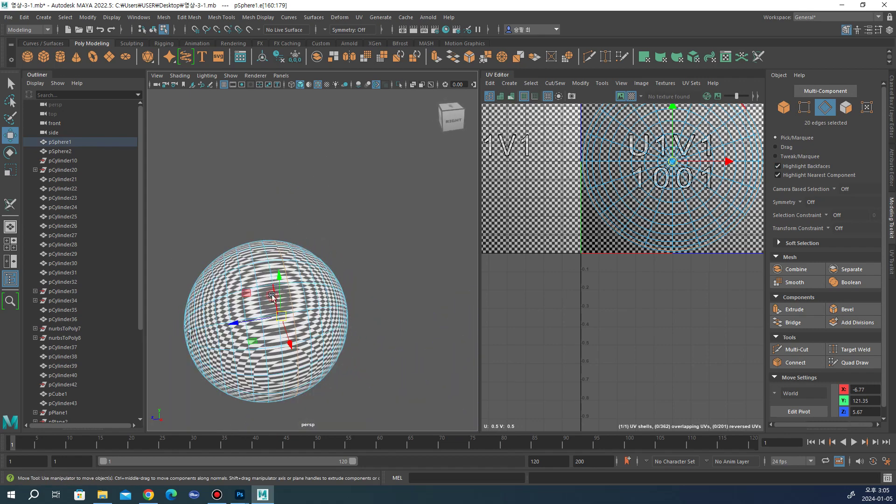
double_click(272, 297)
scroll(846, 262, down, 1)
Step: Cut pSphere1's UVs along that 20-edge loop and enable smooth mesh preview
click(892, 265)
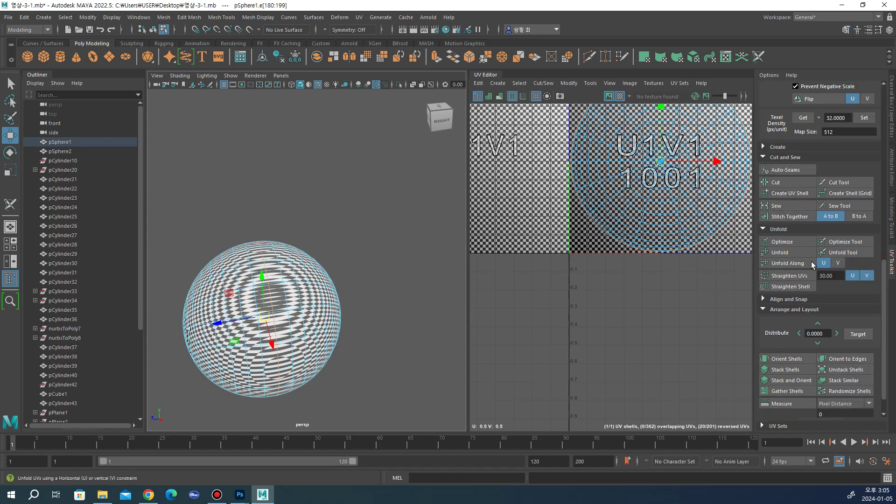
click(776, 182)
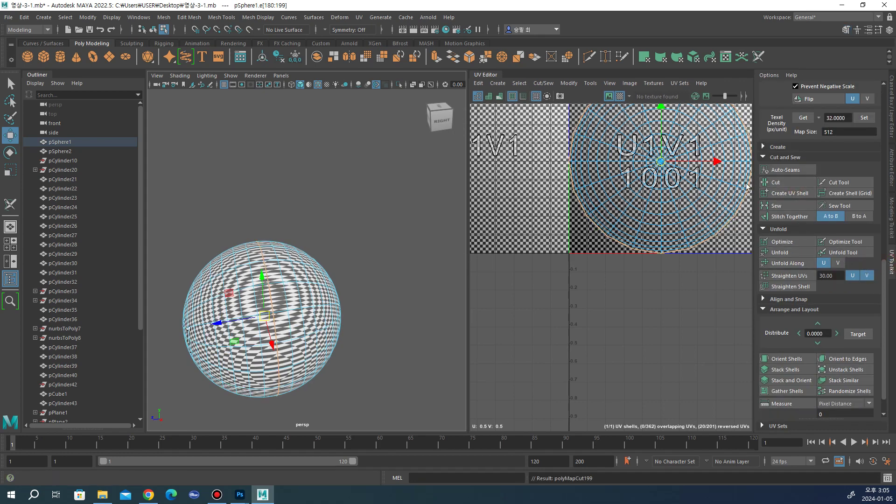
key(3)
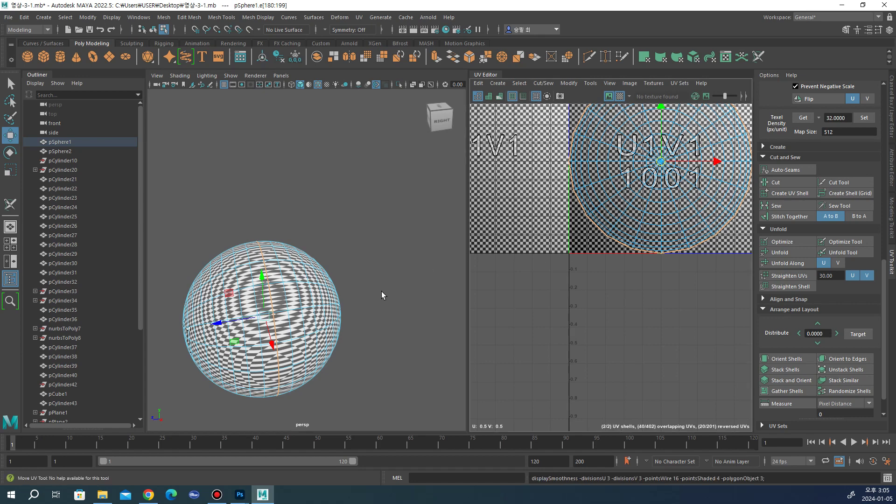
scroll(870, 251, up, 5)
scroll(864, 251, up, 5)
scroll(859, 251, up, 5)
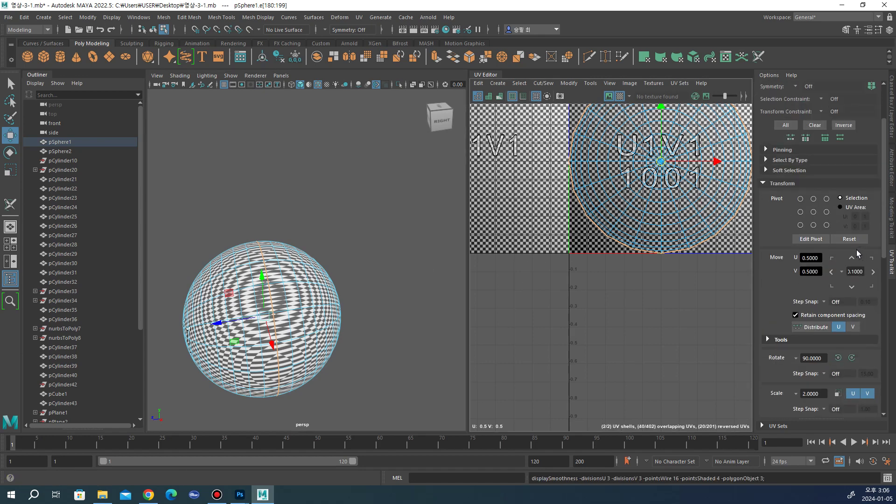
scroll(840, 210, up, 5)
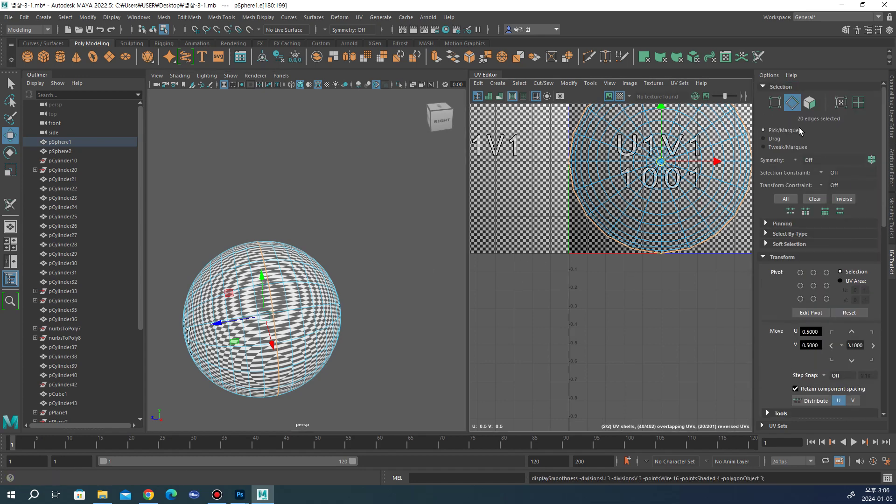
Step: Select one UV half's shell, unfold it, and move it aside
click(809, 103)
click(665, 313)
double_click(694, 183)
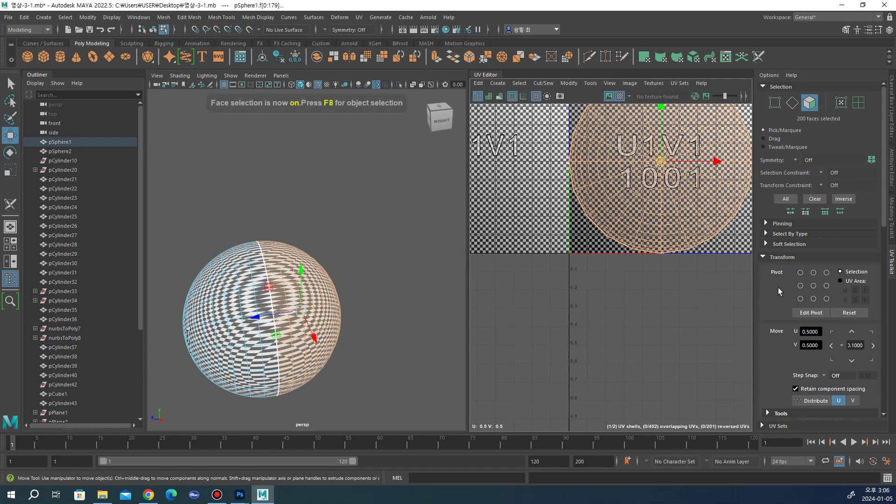
scroll(790, 301, down, 4)
scroll(791, 302, down, 2)
scroll(793, 304, down, 2)
scroll(795, 304, down, 2)
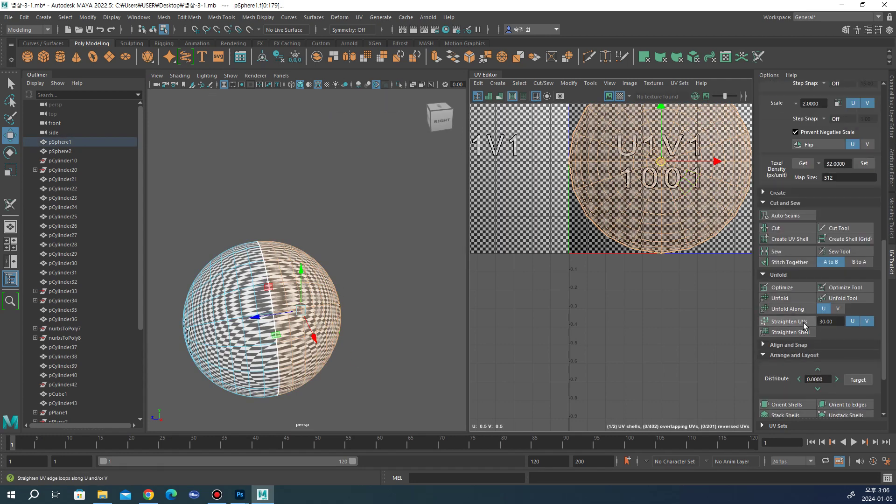
click(799, 302)
alt+middle_drag(671, 200, 684, 274)
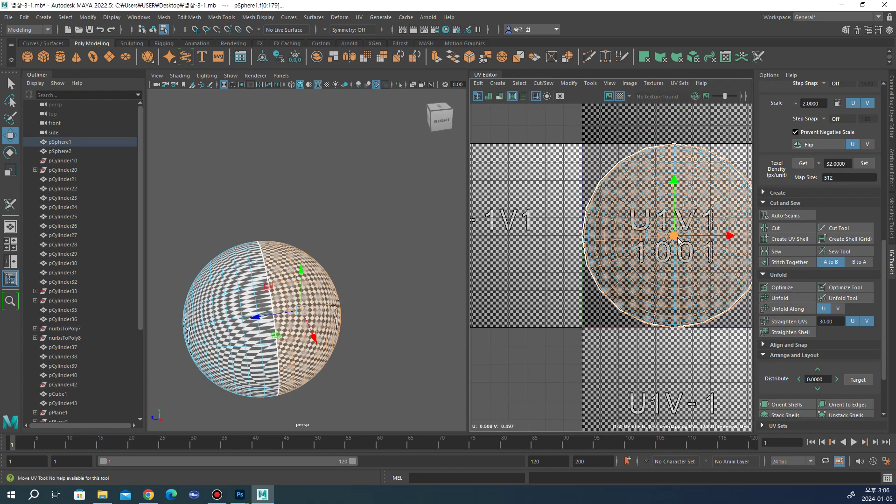
drag(678, 241, 496, 300)
Step: Unfold the other half's UV shell into a circle
mouse_move(412, 330)
alt+mouse_down()
mouse_move(346, 314)
mouse_move(314, 319)
alt+mouse_up()
click(672, 270)
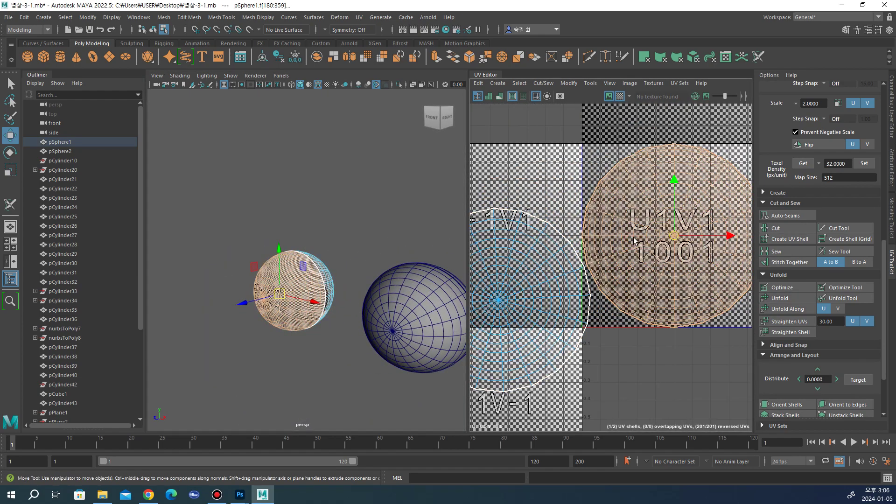
click(780, 297)
scroll(539, 292, down, 2)
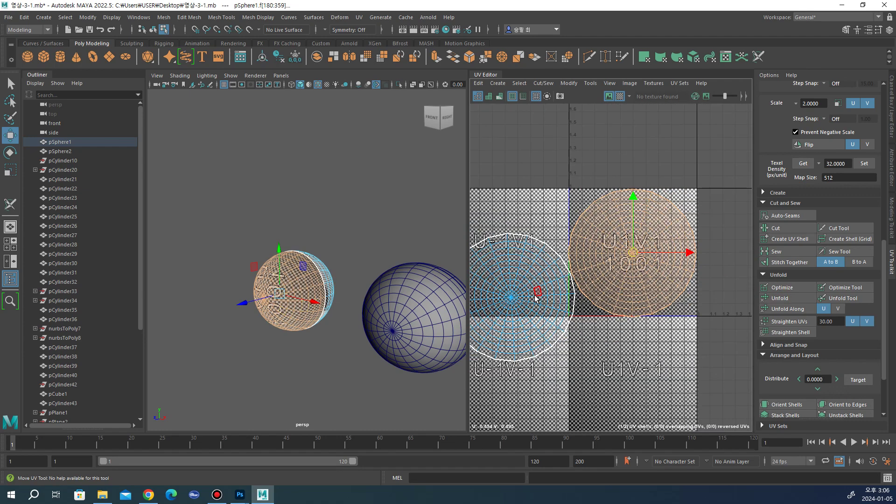
Step: Shrink the left shell into a small circle and move it to the tile's lower-left corner
click(521, 294)
scroll(521, 294, up, 2)
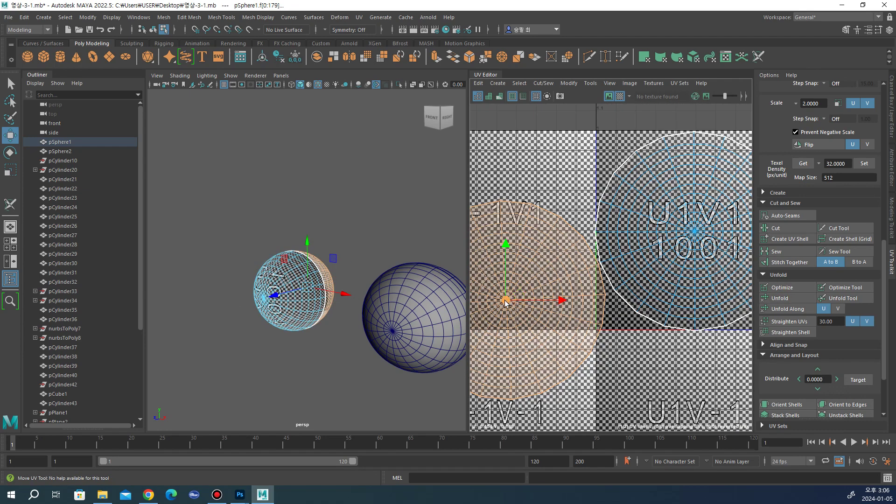
key(r)
drag(505, 301, 464, 365)
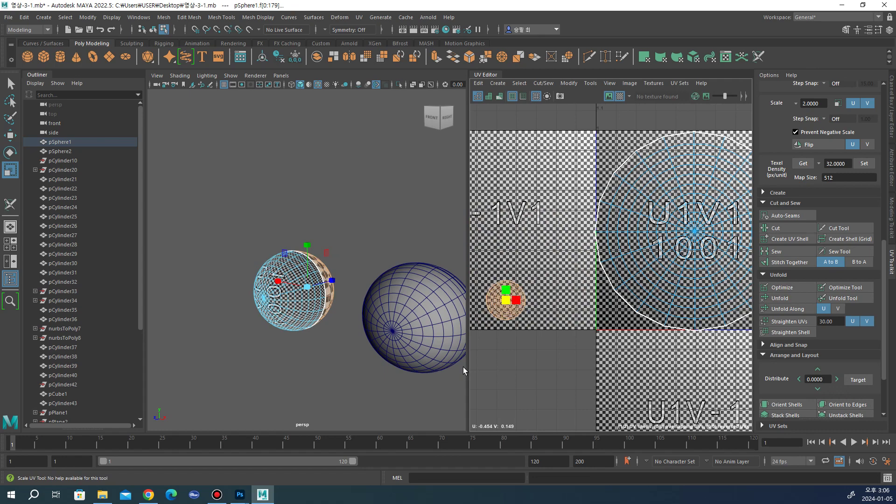
scroll(505, 310, up, 2)
key(w)
mouse_move(504, 310)
mouse_down()
mouse_move(659, 329)
mouse_move(675, 314)
mouse_up()
key(r)
key(w)
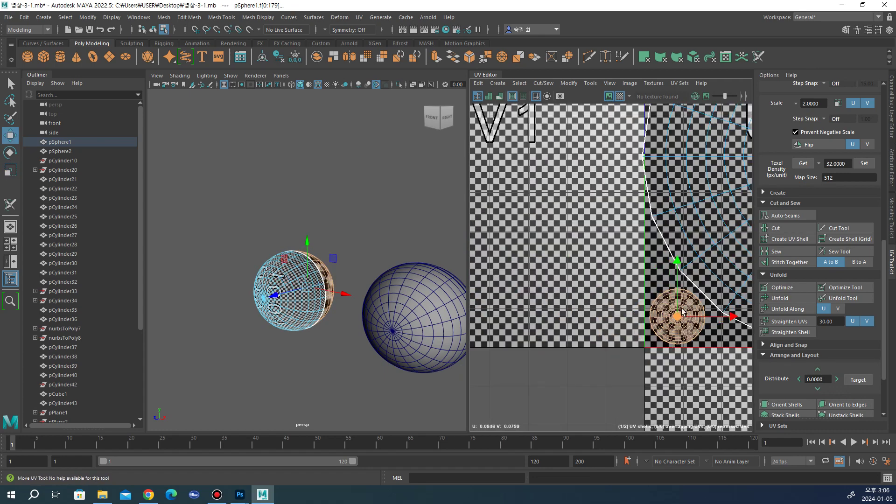
scroll(665, 304, down, 2)
alt+middle_drag(665, 304, 560, 326)
Step: Select the large UV shell, then clear the UV selection
double_click(635, 261)
scroll(628, 275, up, 2)
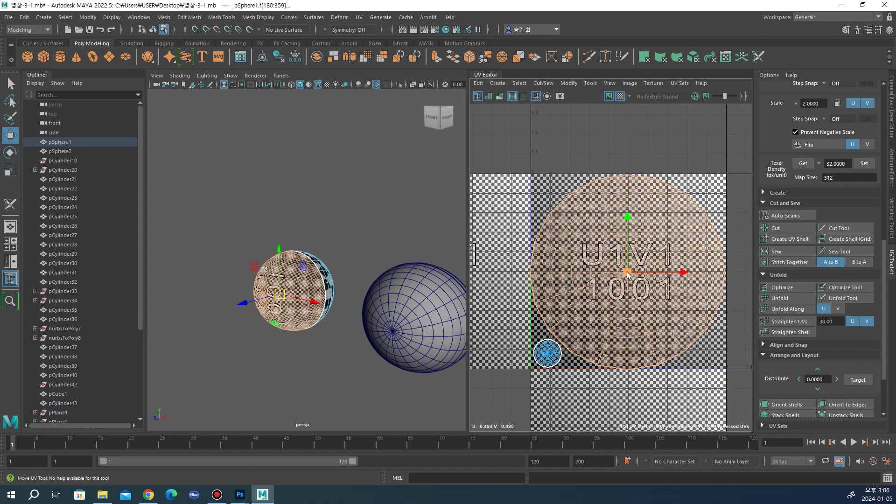
key(r)
click(538, 221)
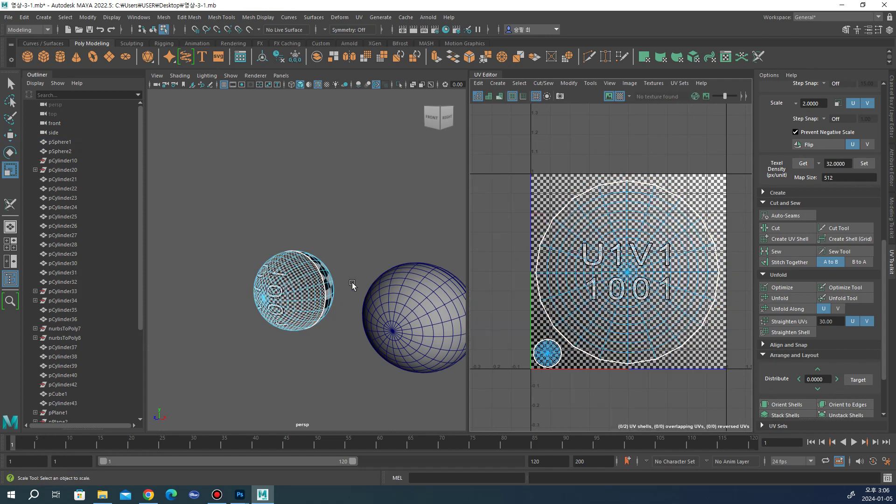
Step: In Object mode, delete the old right eyeball pSphere2
click(891, 158)
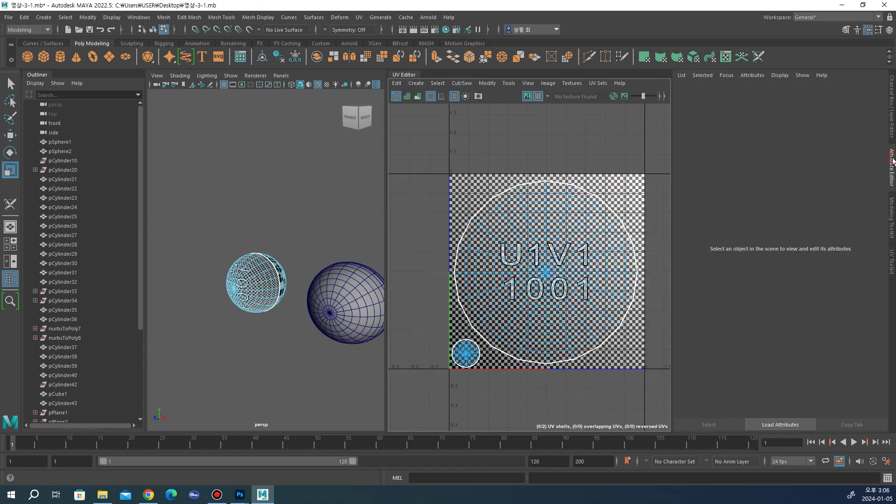
click(892, 217)
click(785, 108)
key(w)
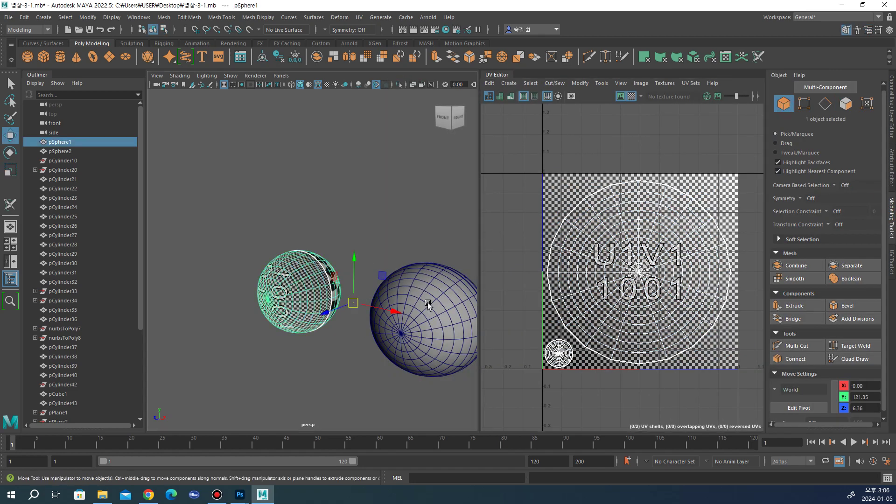
click(427, 302)
key(Delete)
Step: Duplicate the unwrapped pSphere1 as the new pSphere2 with Scale X set to -1
click(317, 293)
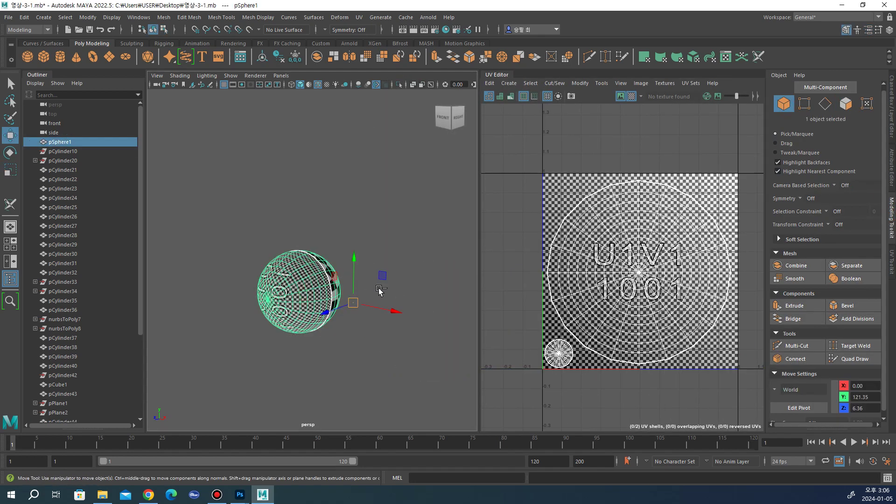
key(ctrl+d)
click(892, 124)
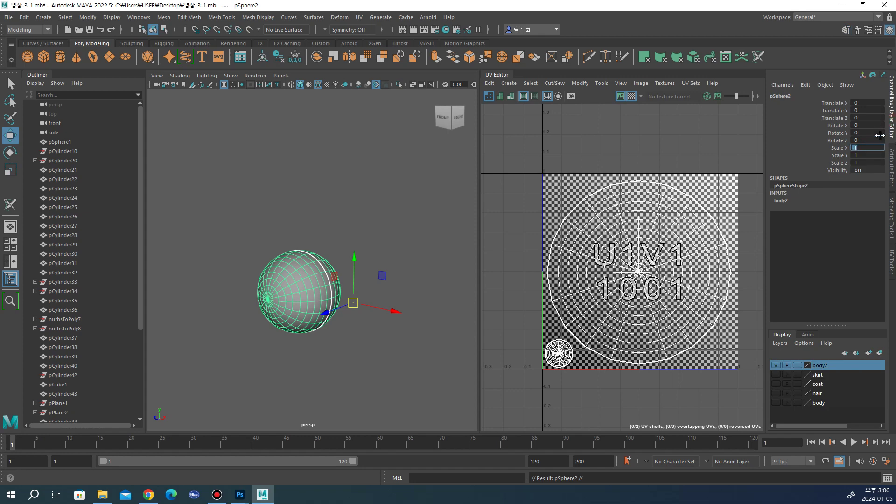
key(Return)
click(427, 223)
scroll(424, 236, down, 3)
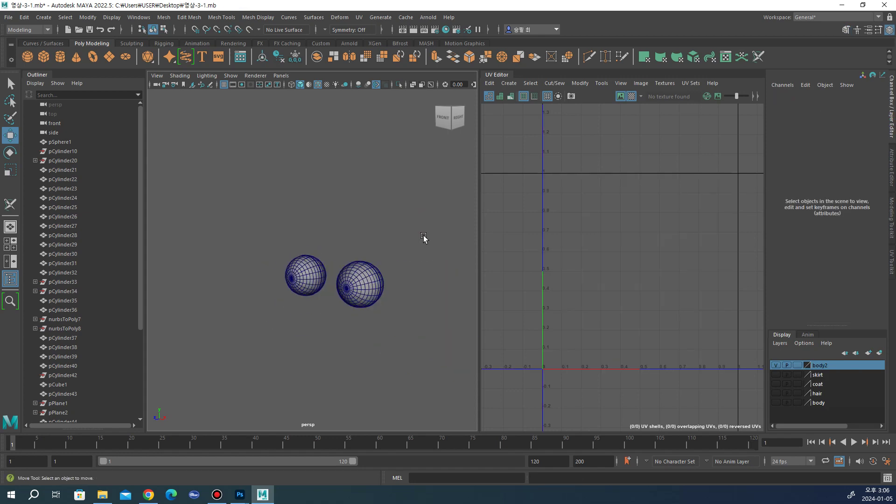
Step: Turn on visibility for the skirt, coat, hair and body layers
click(774, 374)
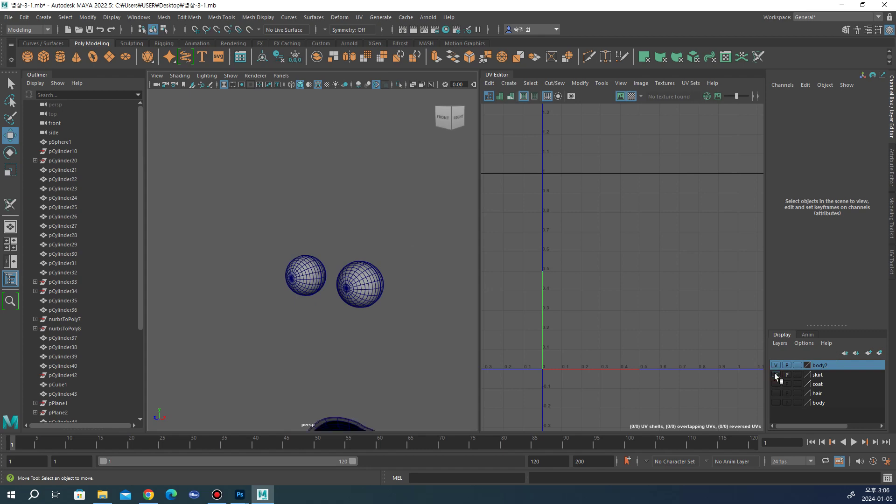
click(774, 383)
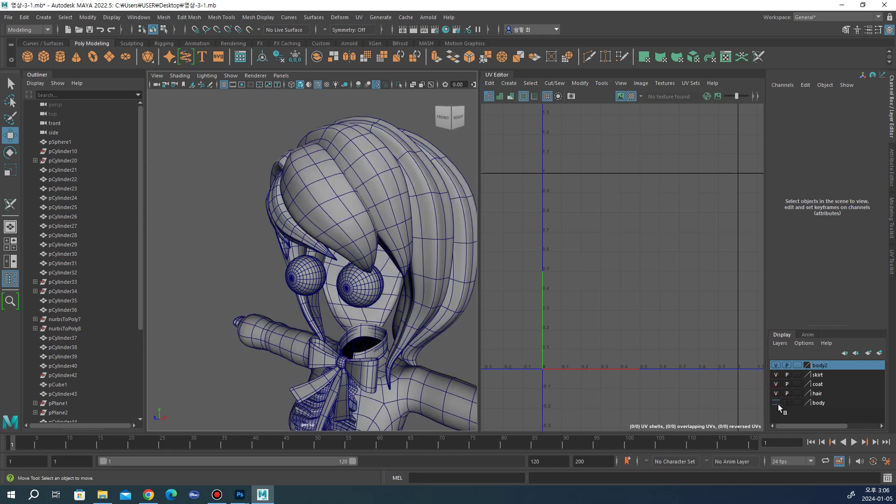
click(776, 402)
alt+drag(448, 300, 373, 281)
Step: Select each eyeball from a frontal view to check their placement
click(373, 282)
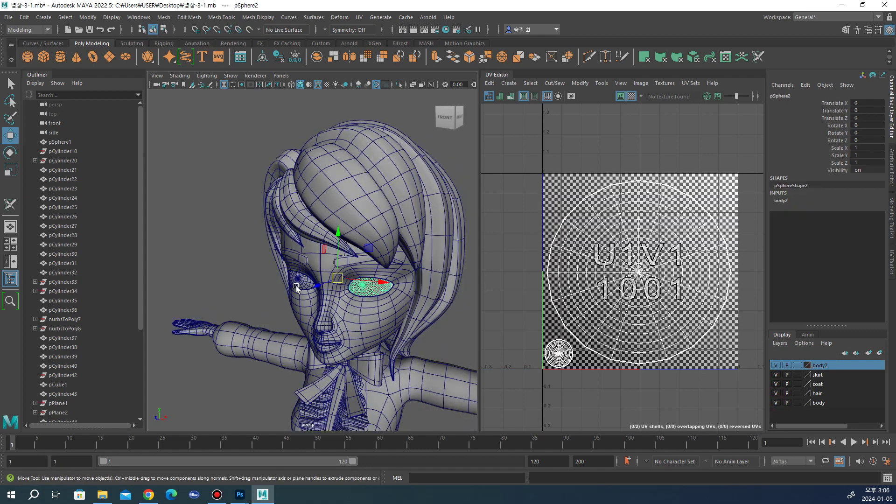
click(296, 279)
alt+drag(296, 279, 371, 288)
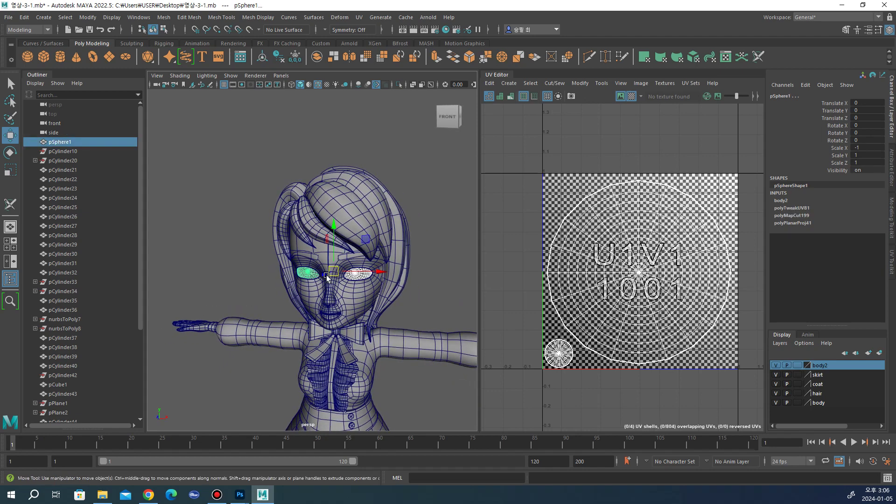
scroll(371, 287, up, 3)
scroll(367, 288, down, 5)
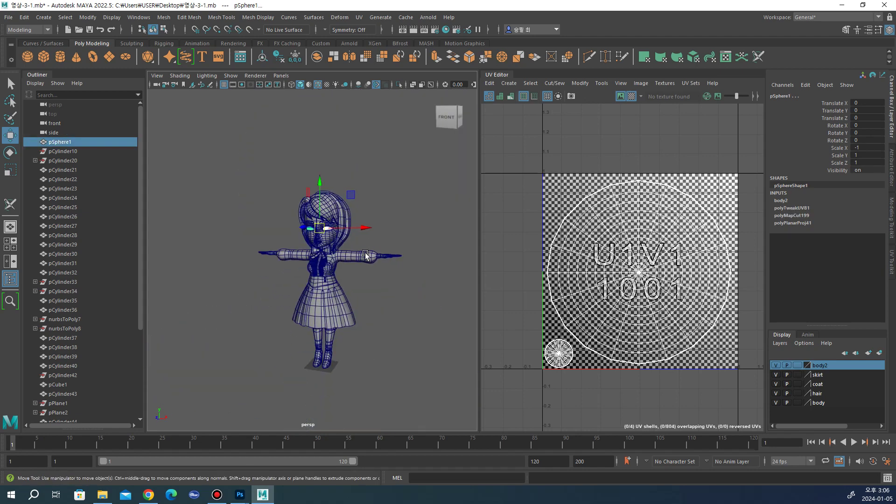
scroll(410, 271, up, 1)
mouse_move(411, 271)
alt+mouse_down()
mouse_move(420, 274)
mouse_move(406, 266)
mouse_move(415, 286)
mouse_move(407, 280)
alt+mouse_up()
scroll(418, 293, up, 2)
click(415, 286)
Step: Select the right and left eyeballs again to inspect them in the face
click(322, 180)
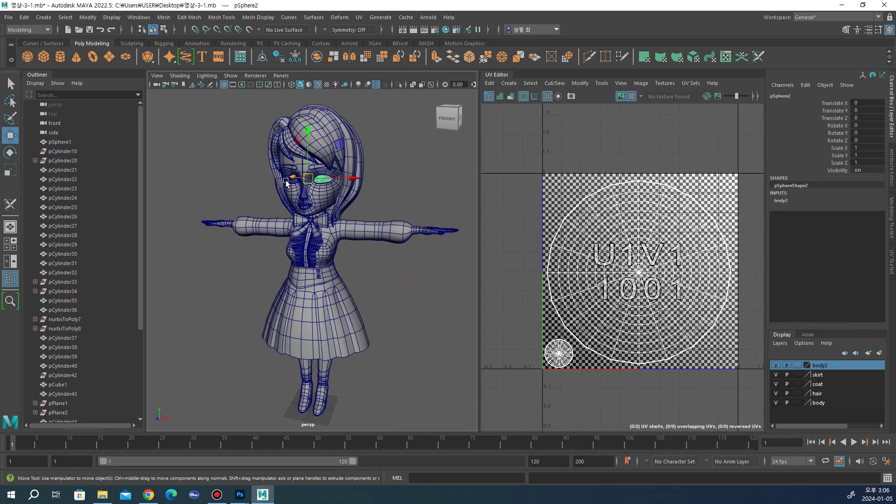
scroll(286, 179, up, 3)
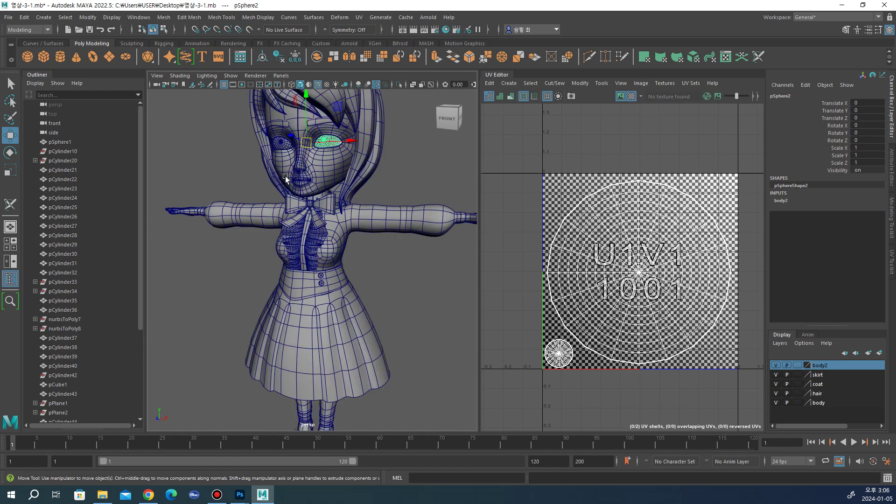
click(277, 147)
scroll(290, 154, down, 3)
scroll(346, 201, down, 2)
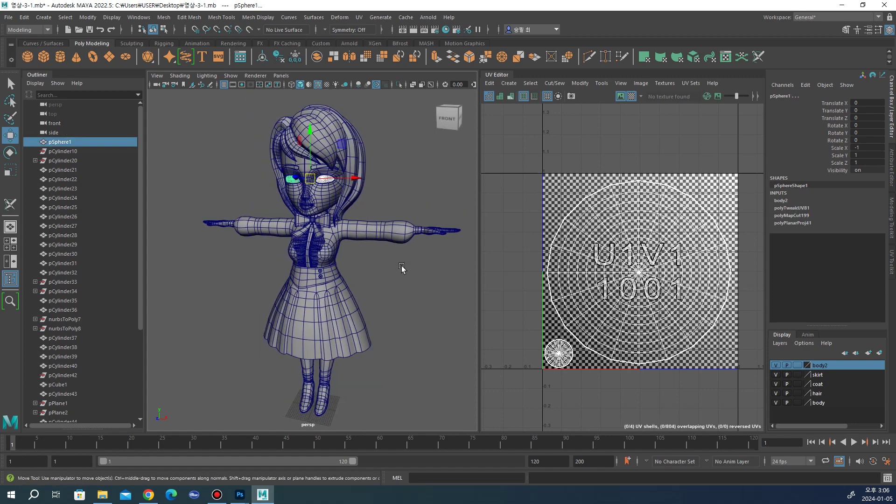